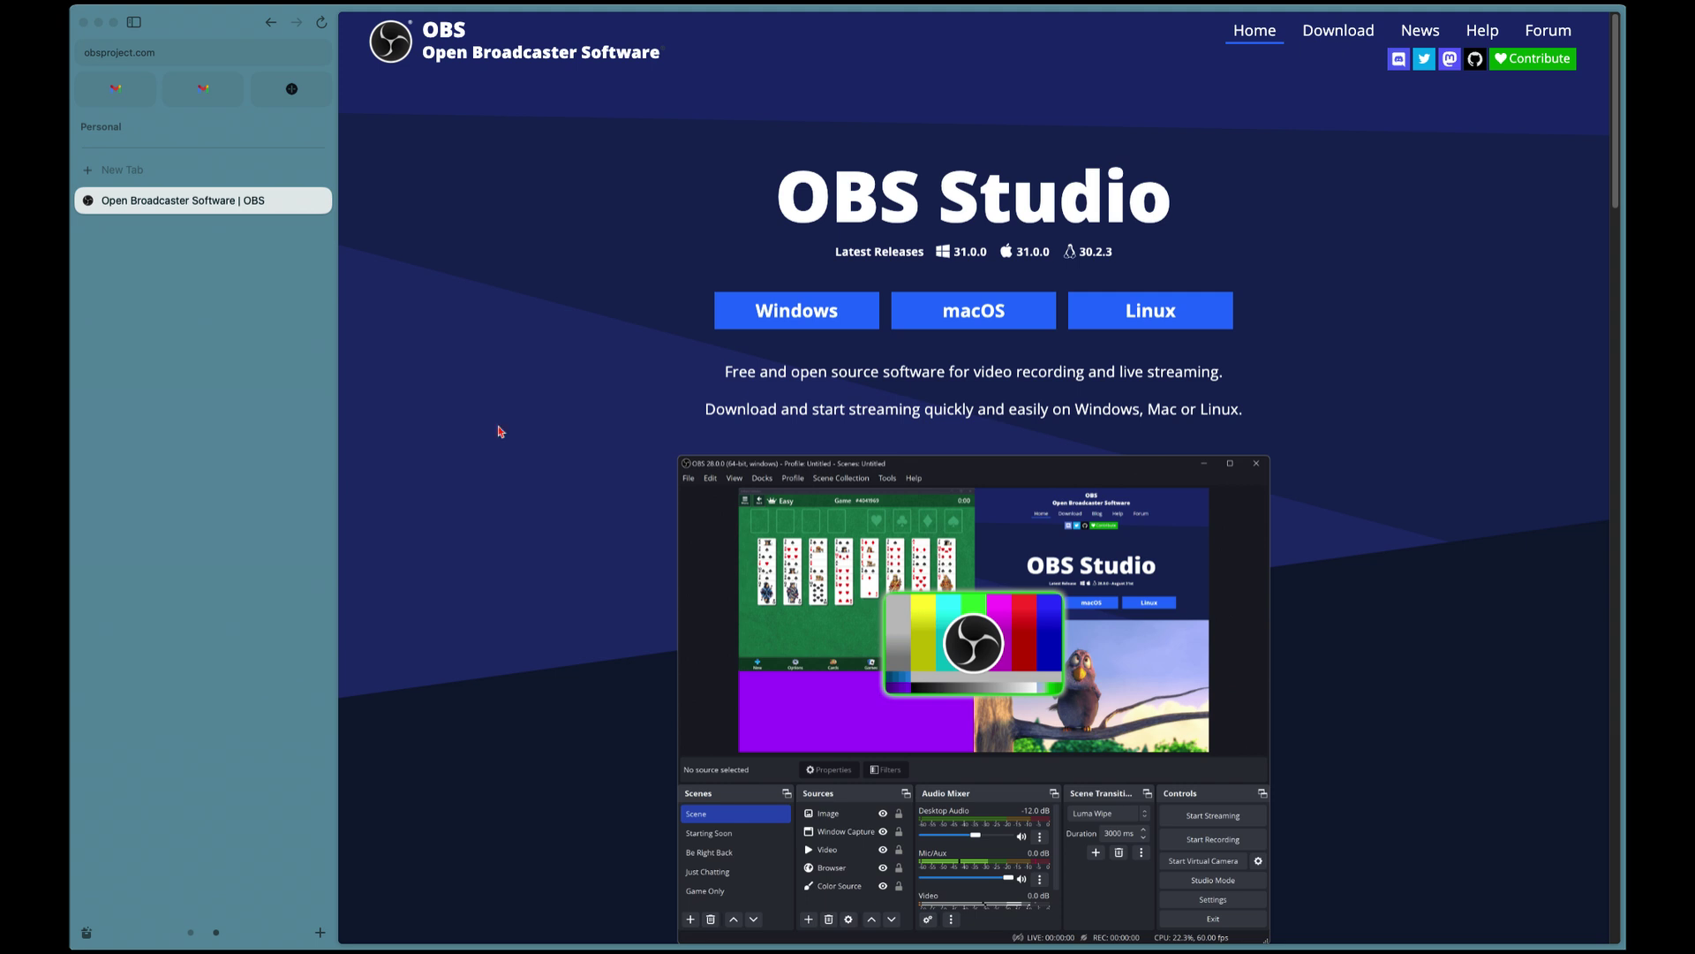
Step: Download the macOS (Apple Silicon) version of OBS Studio from obsproject.com and put the browser window away
click(213, 54)
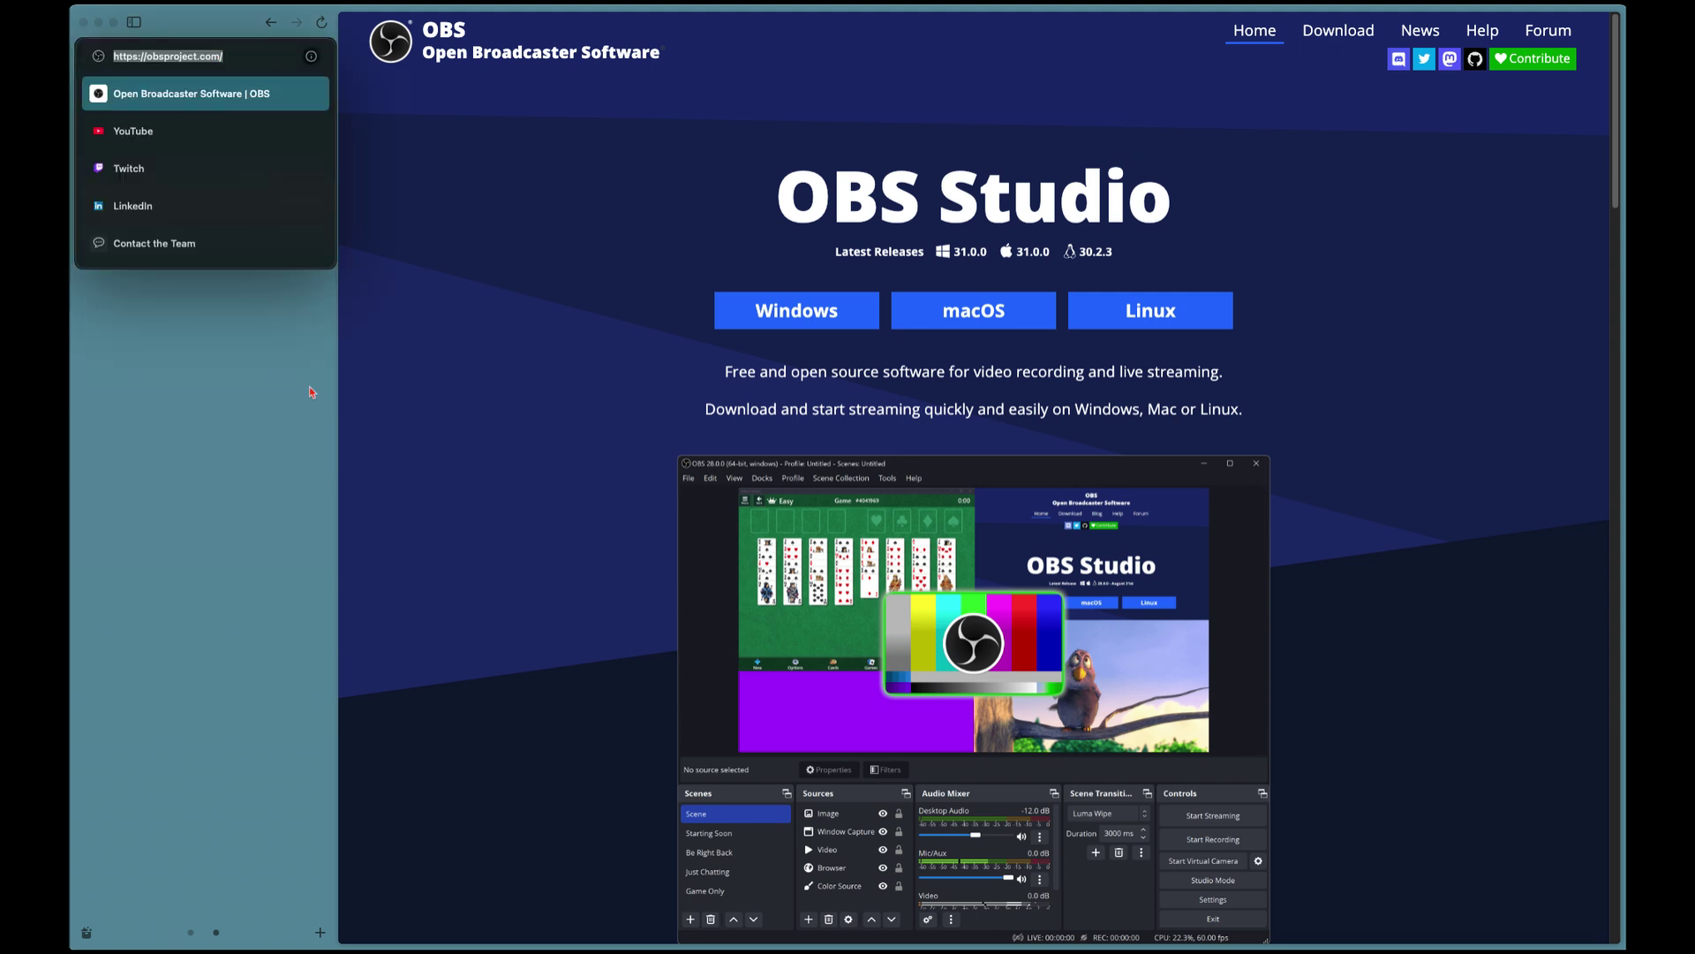
click(259, 374)
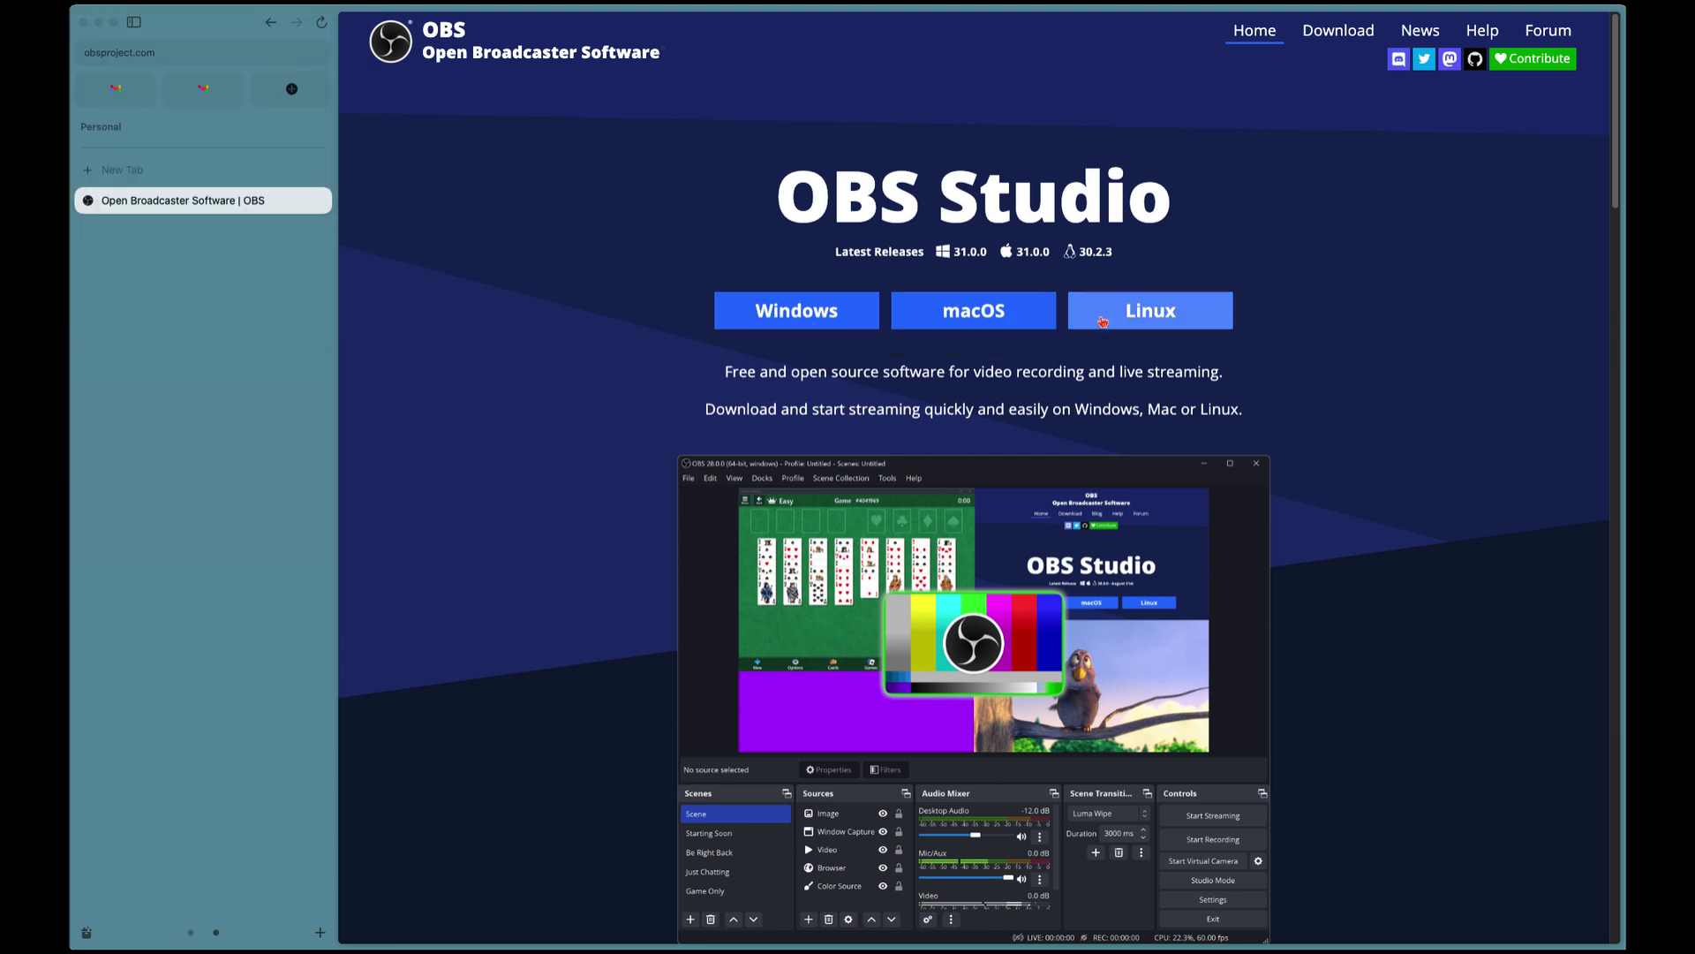
click(977, 316)
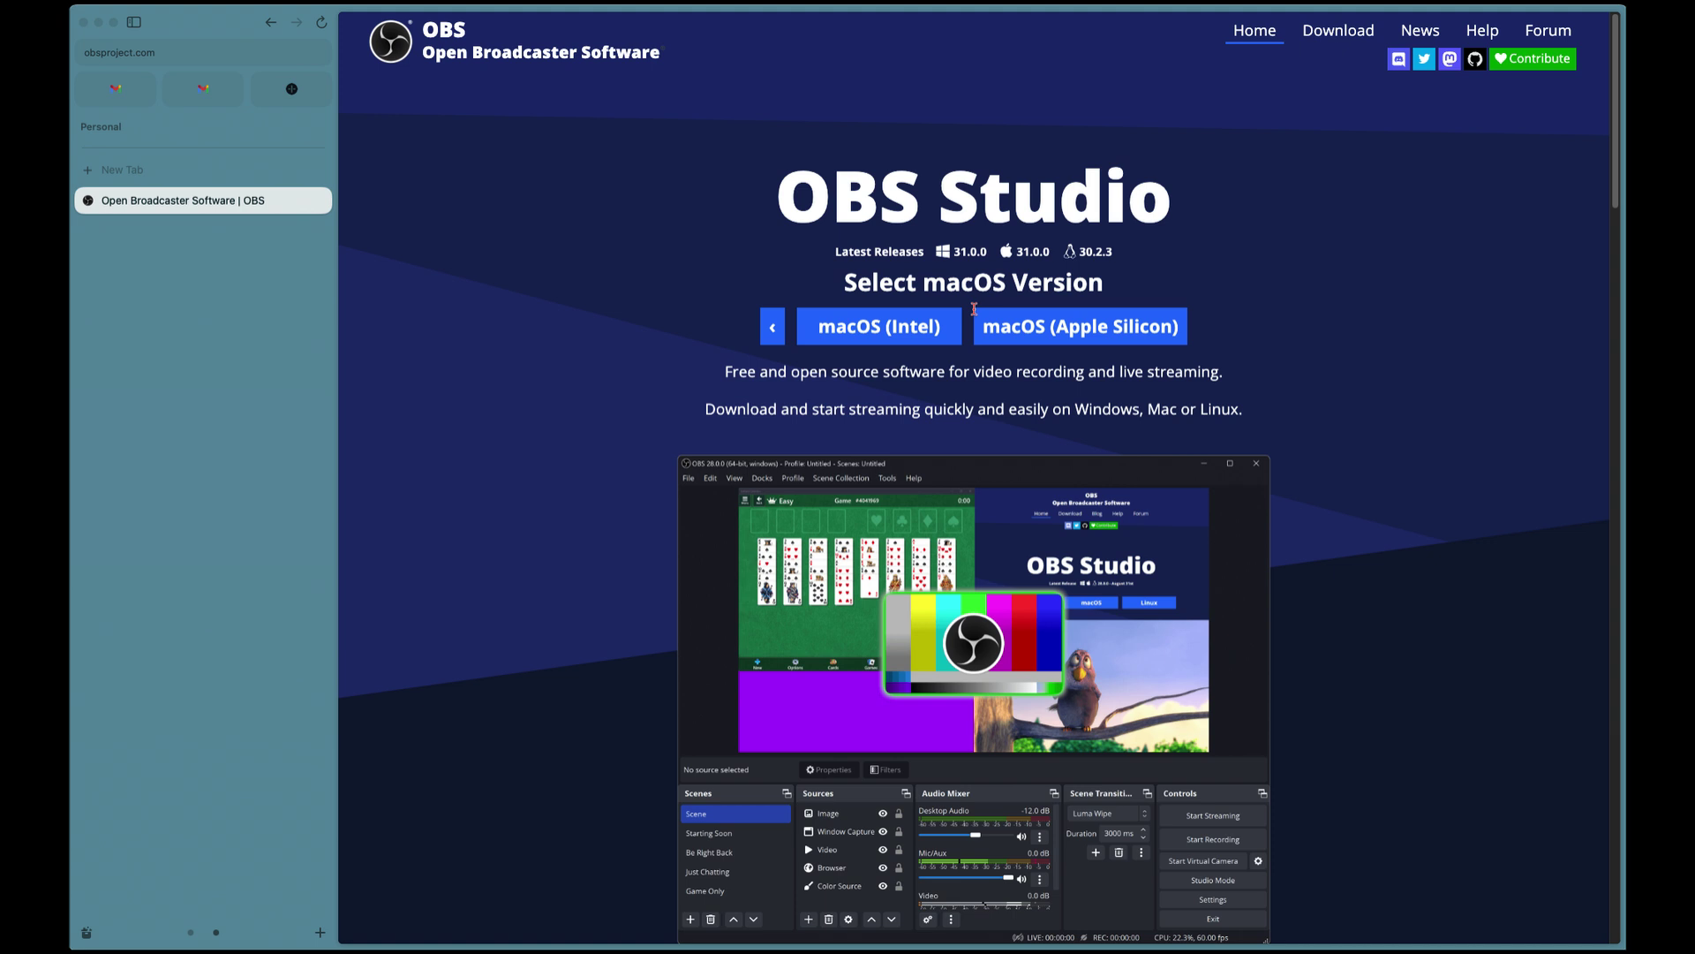
click(1041, 332)
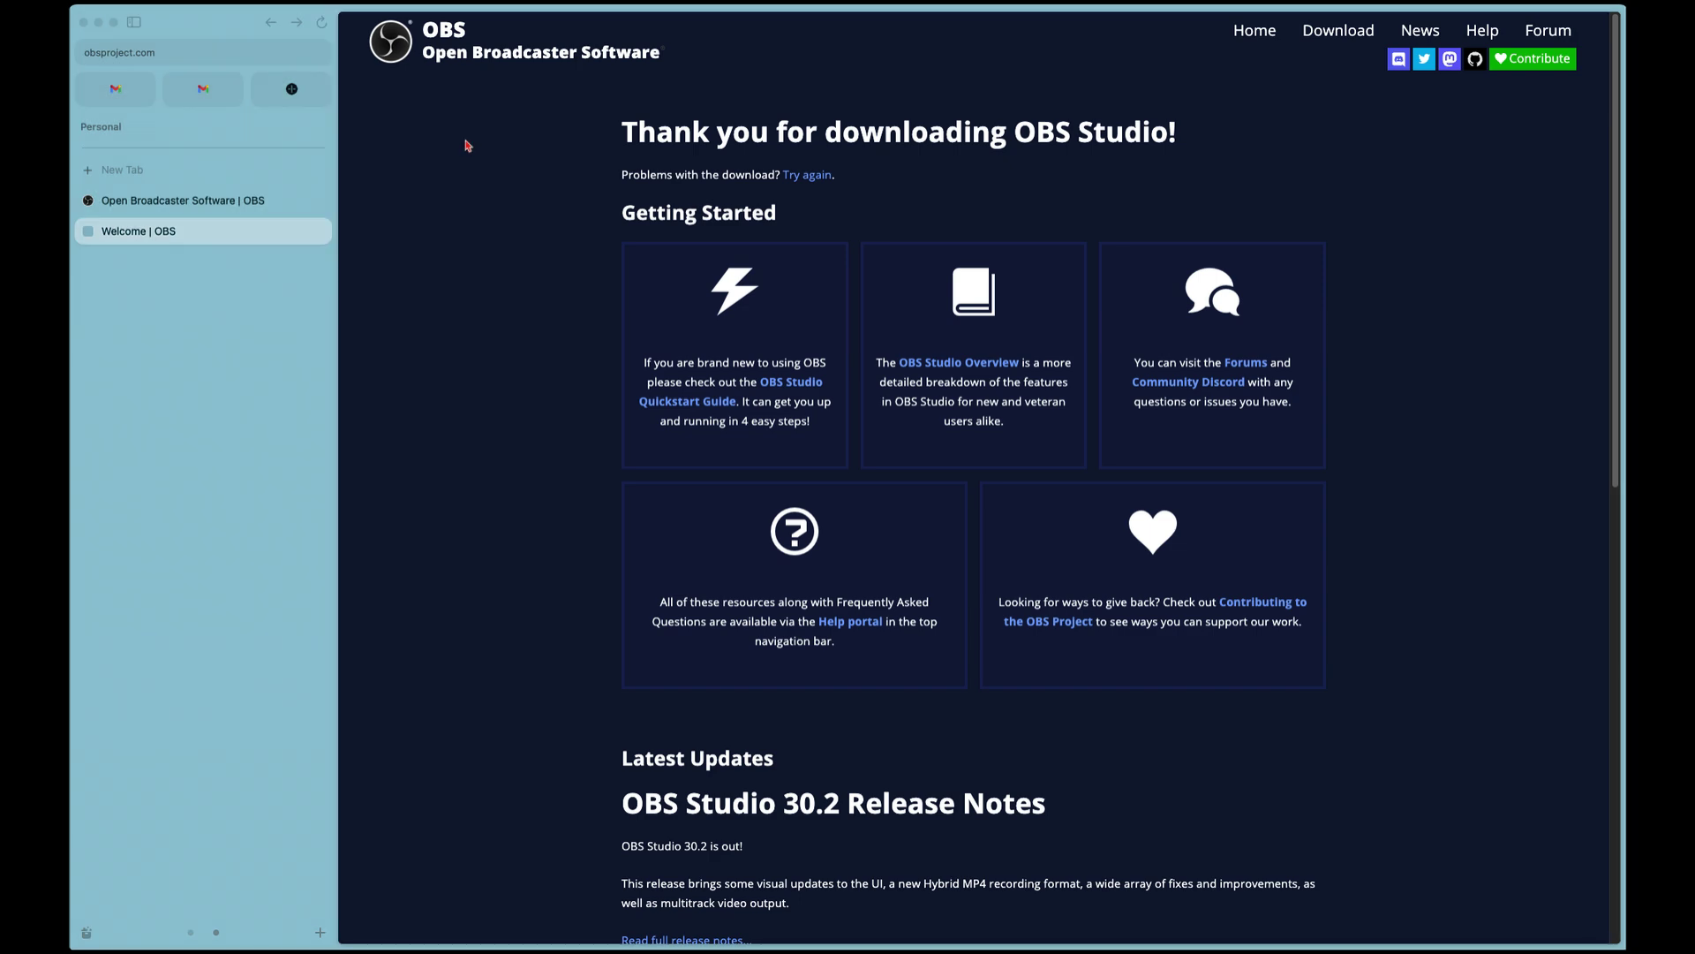
click(98, 22)
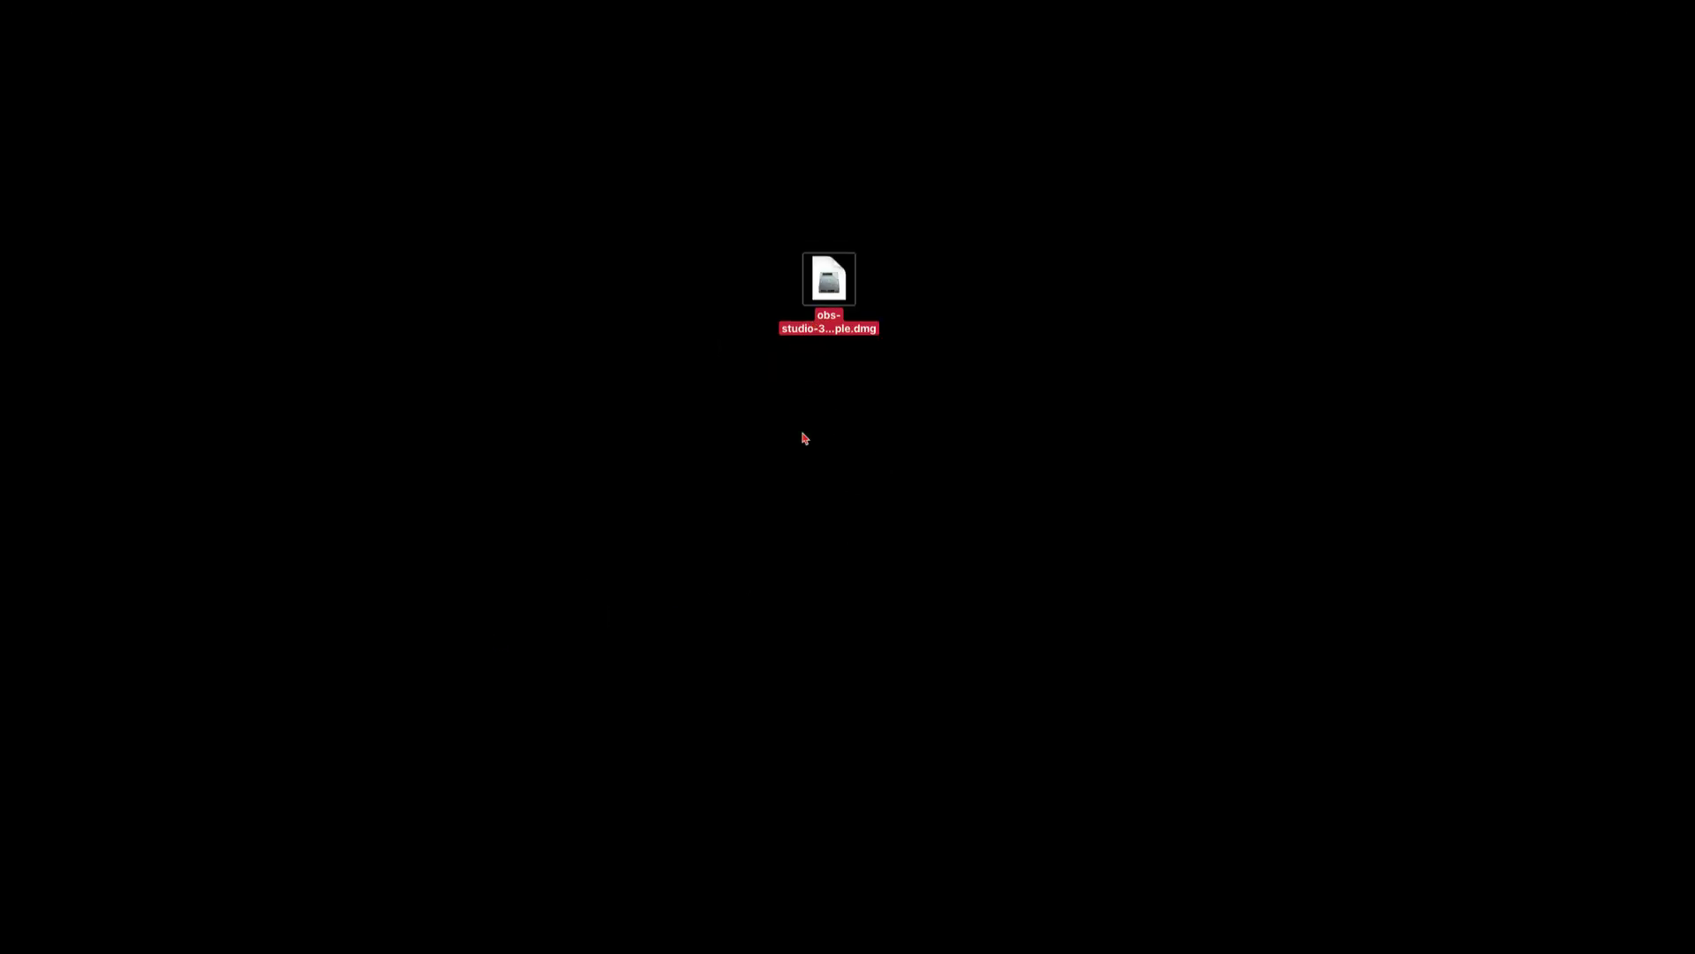
Step: Install OBS into the Applications folder from the downloaded disk image and move the image file to the Trash
double_click(833, 280)
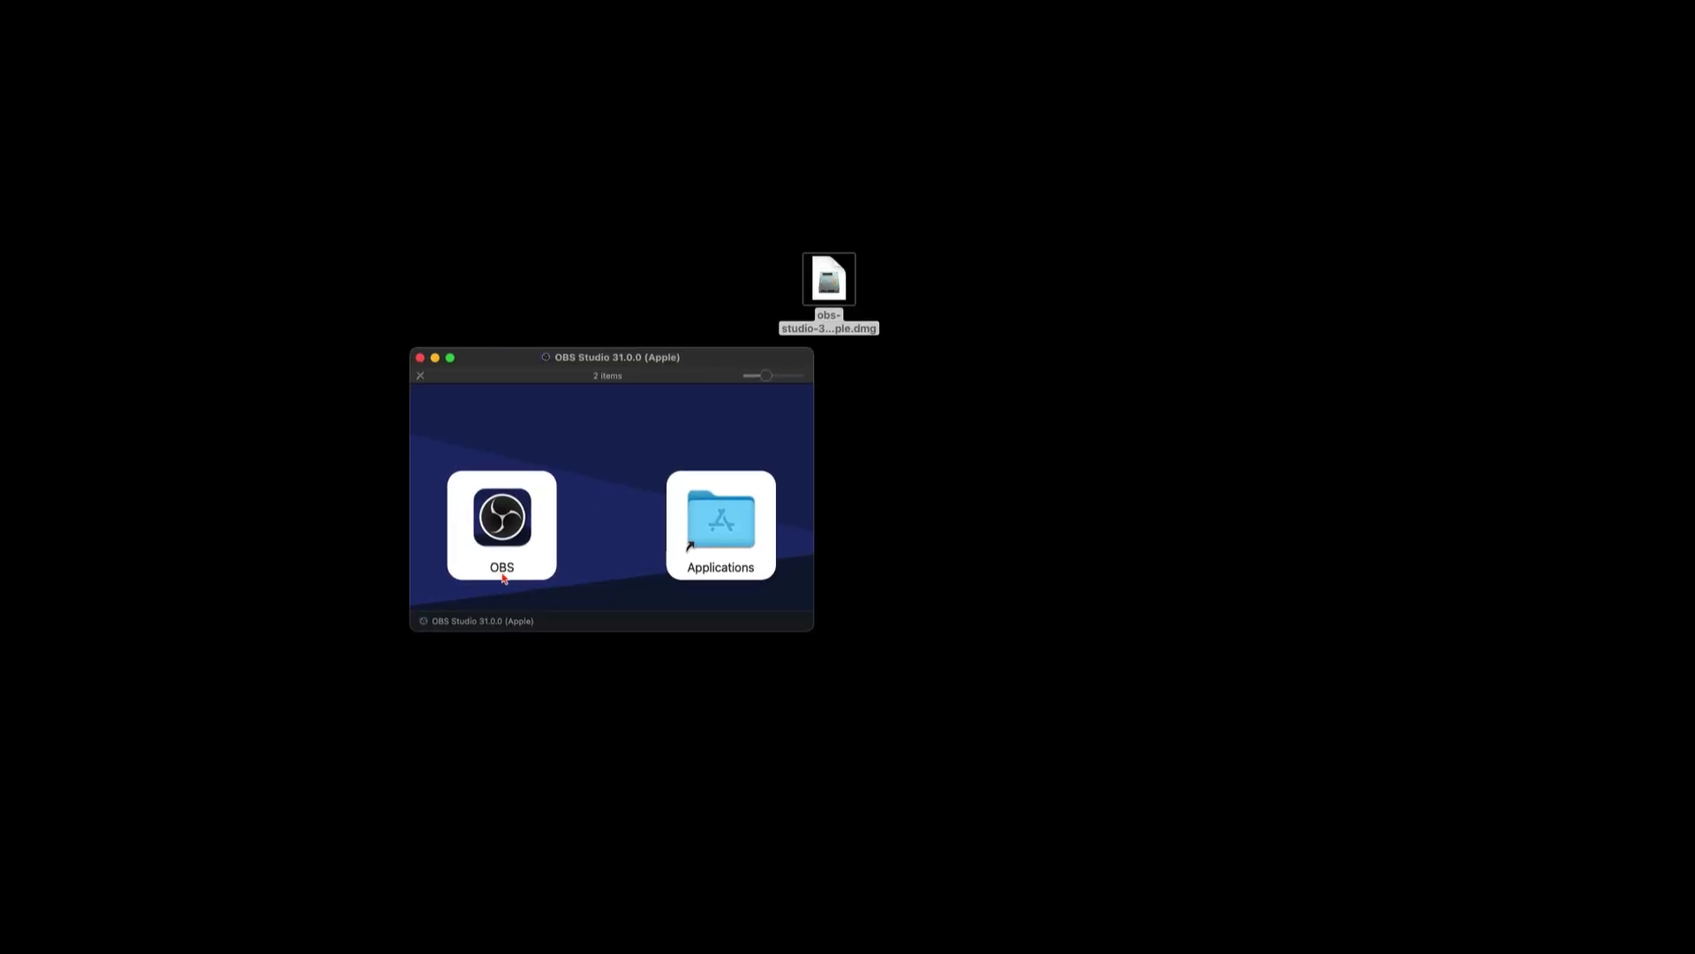
drag(516, 513, 560, 552)
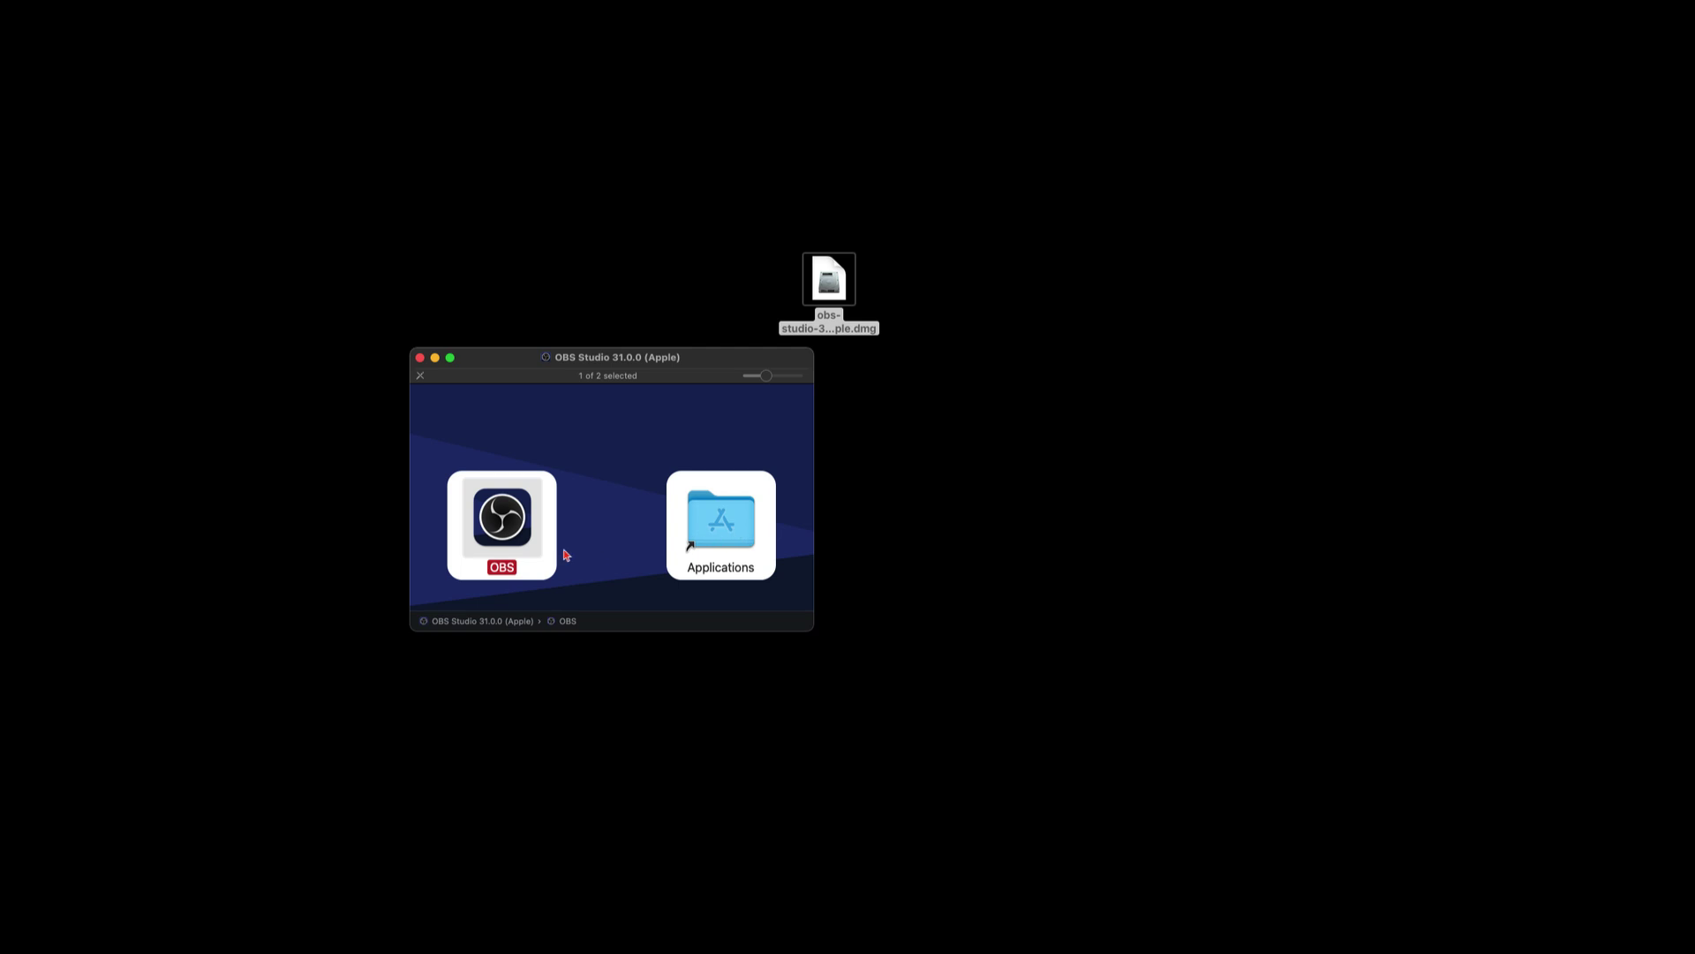
right_click(609, 425)
click(632, 434)
click(835, 290)
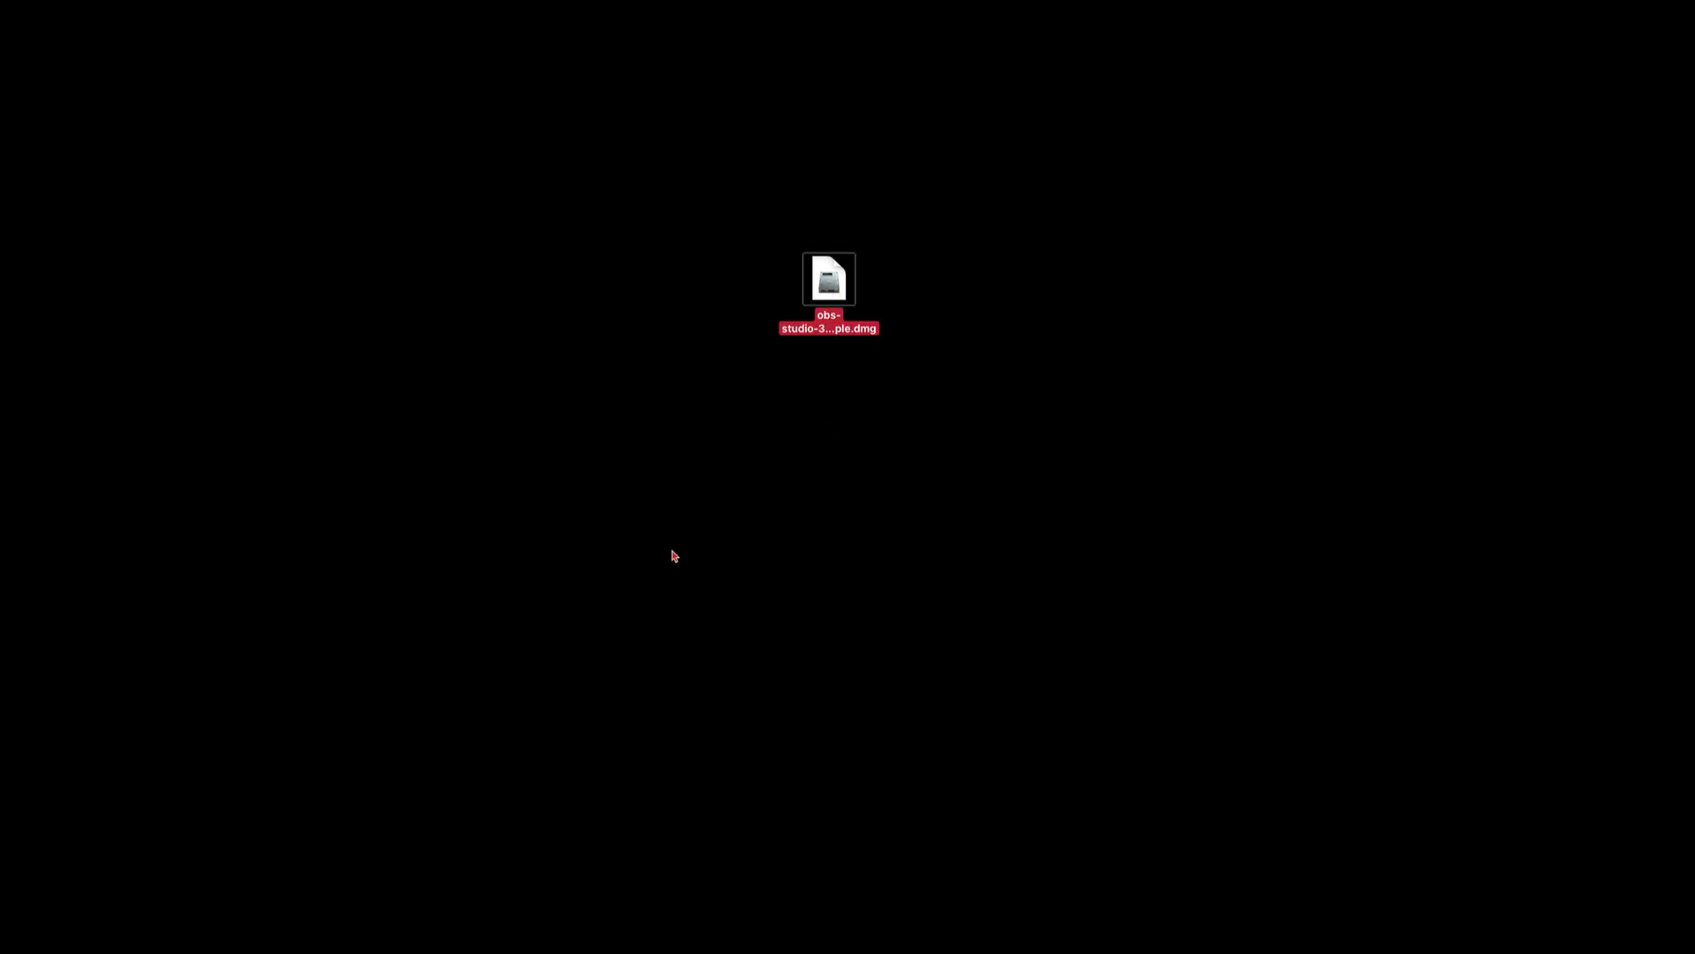
key(super+BackSpace)
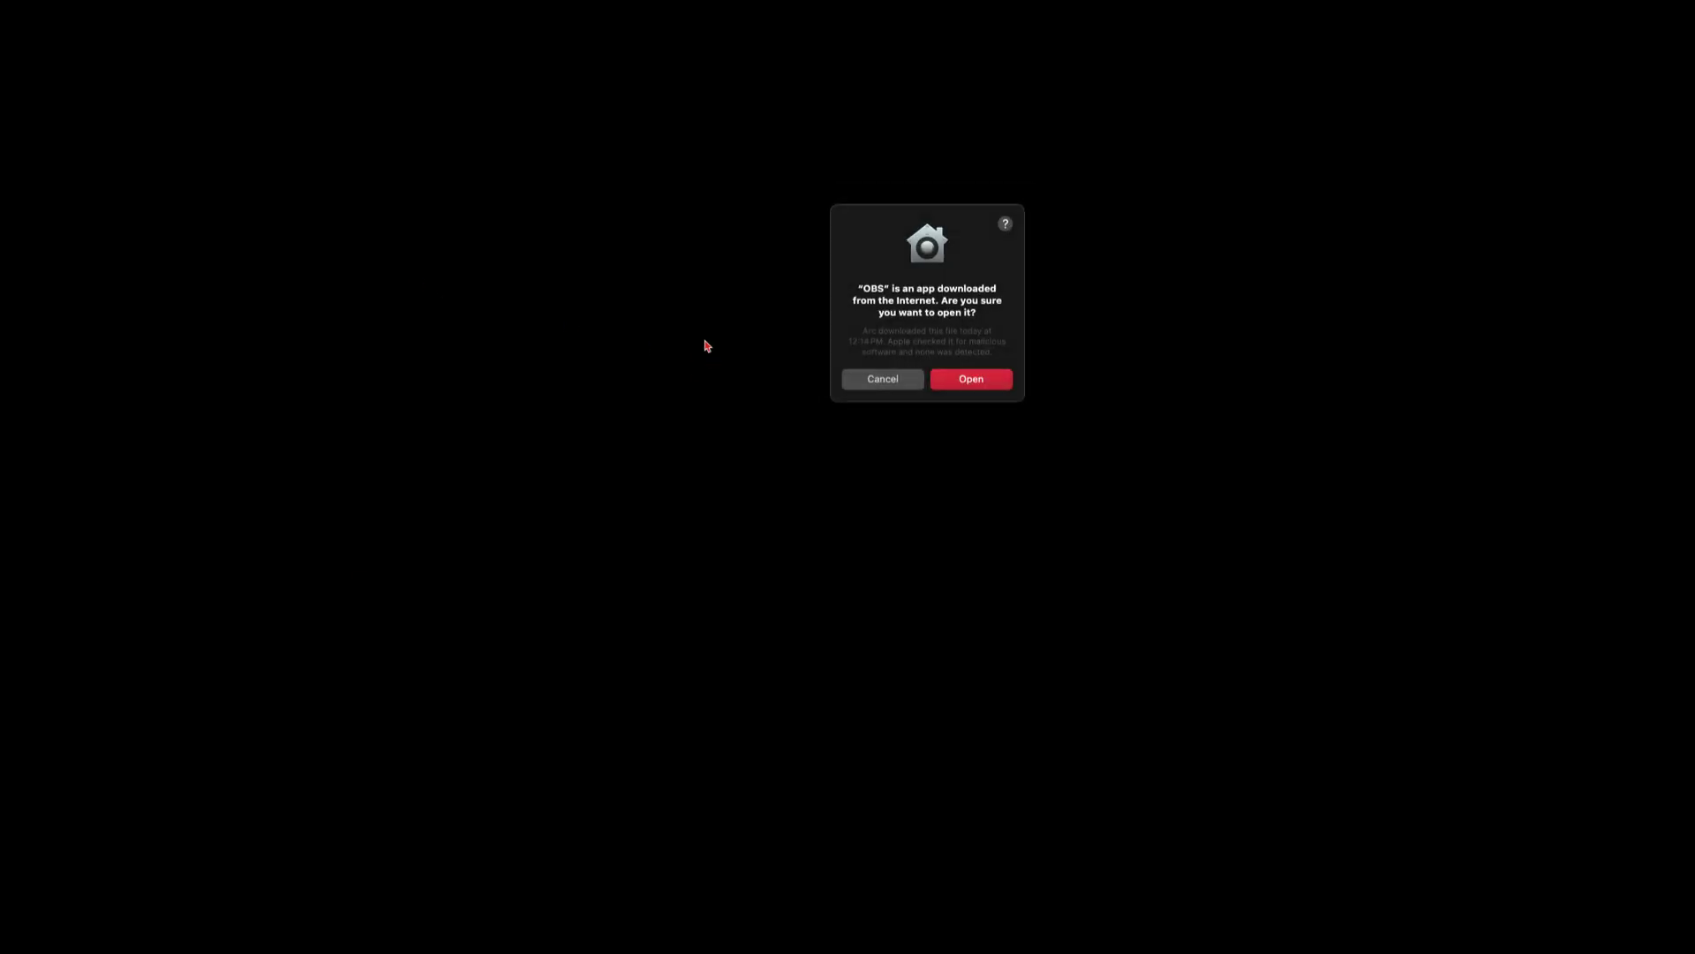
Step: Confirm opening OBS and allow it Screen & System Audio Recording in the system settings, postponing its restart
click(971, 381)
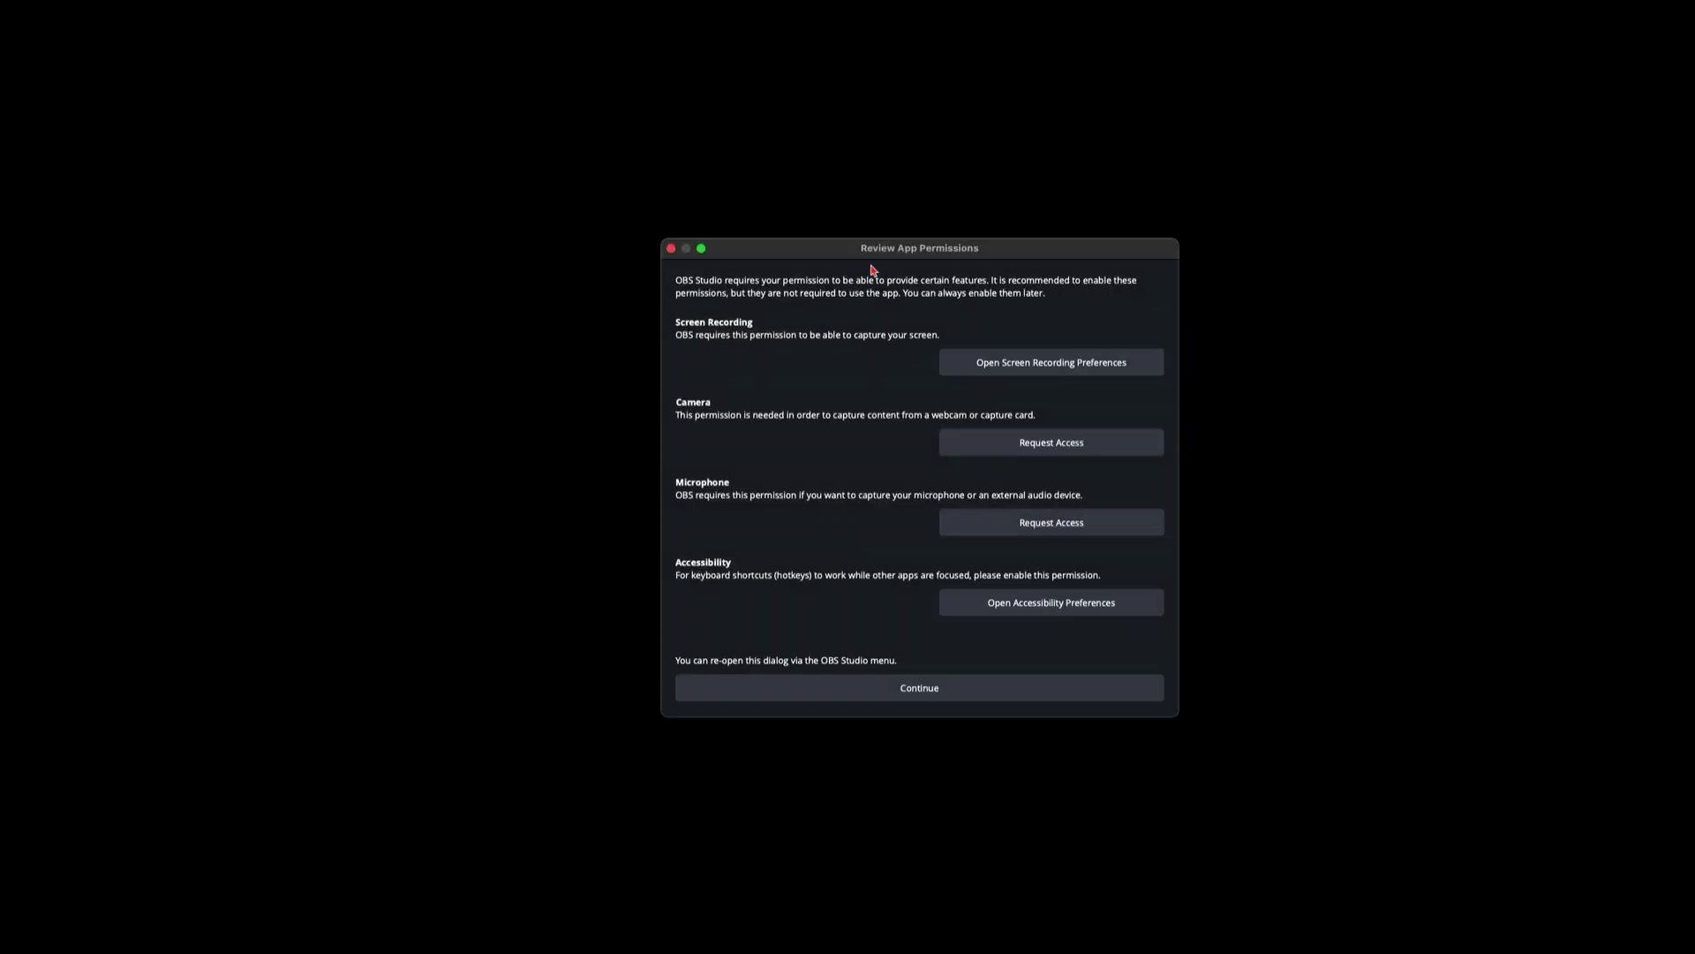
drag(855, 253, 847, 187)
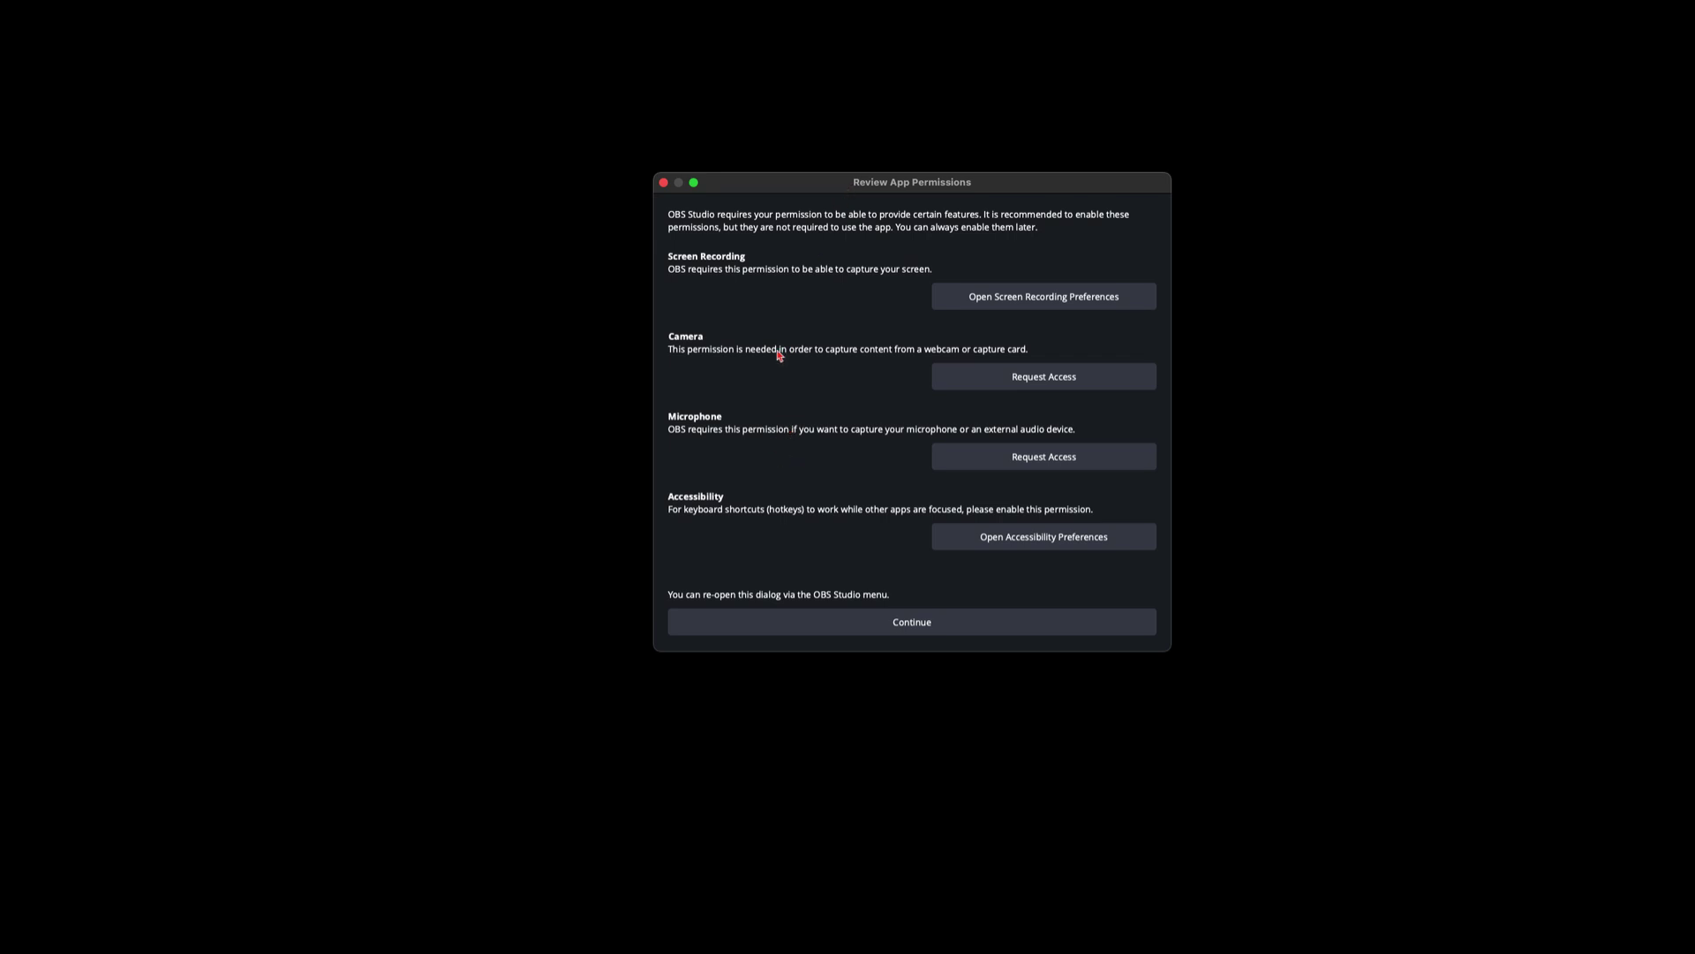
click(997, 297)
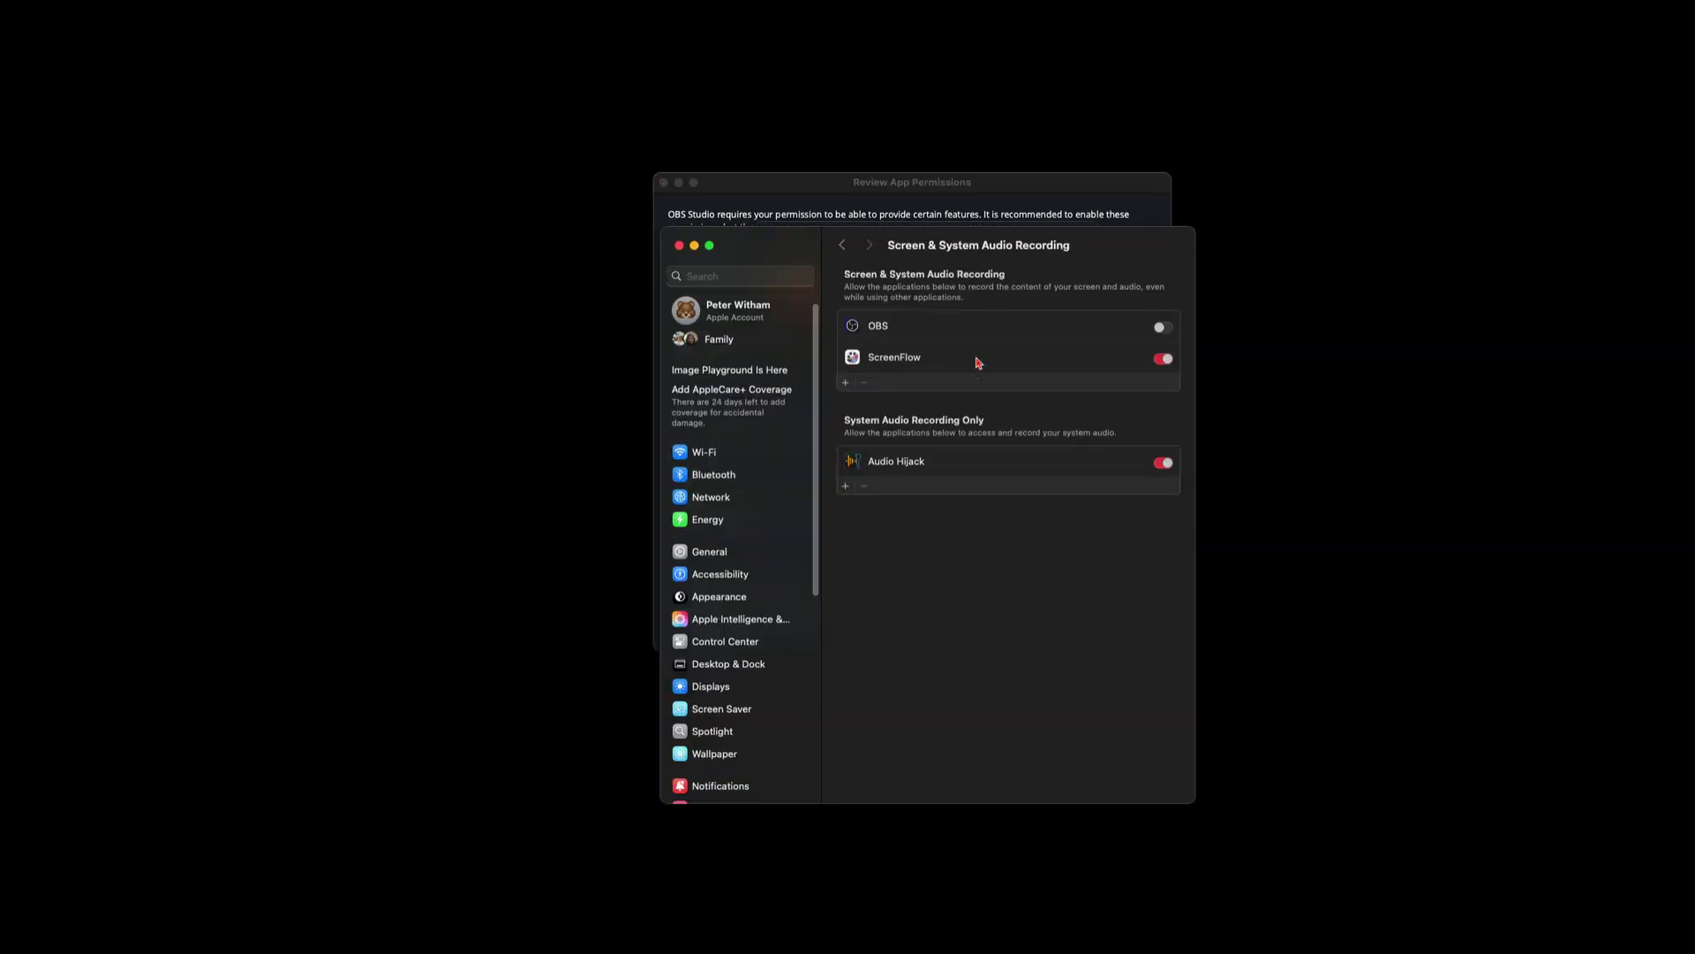
click(1162, 327)
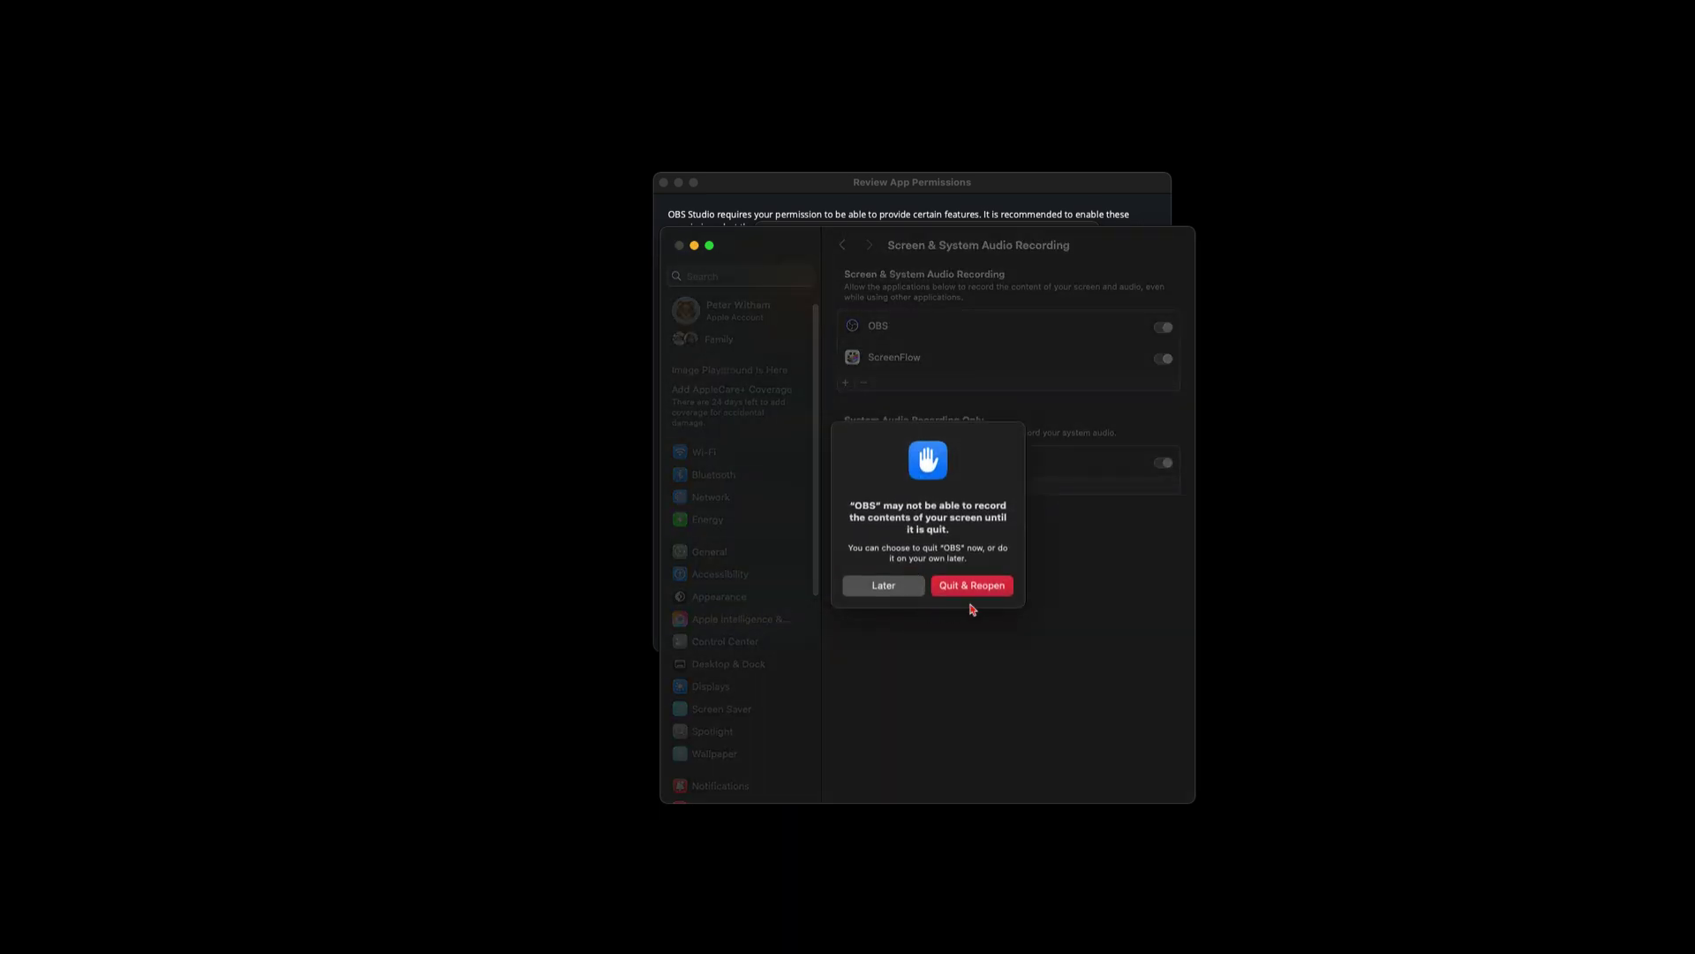
click(886, 588)
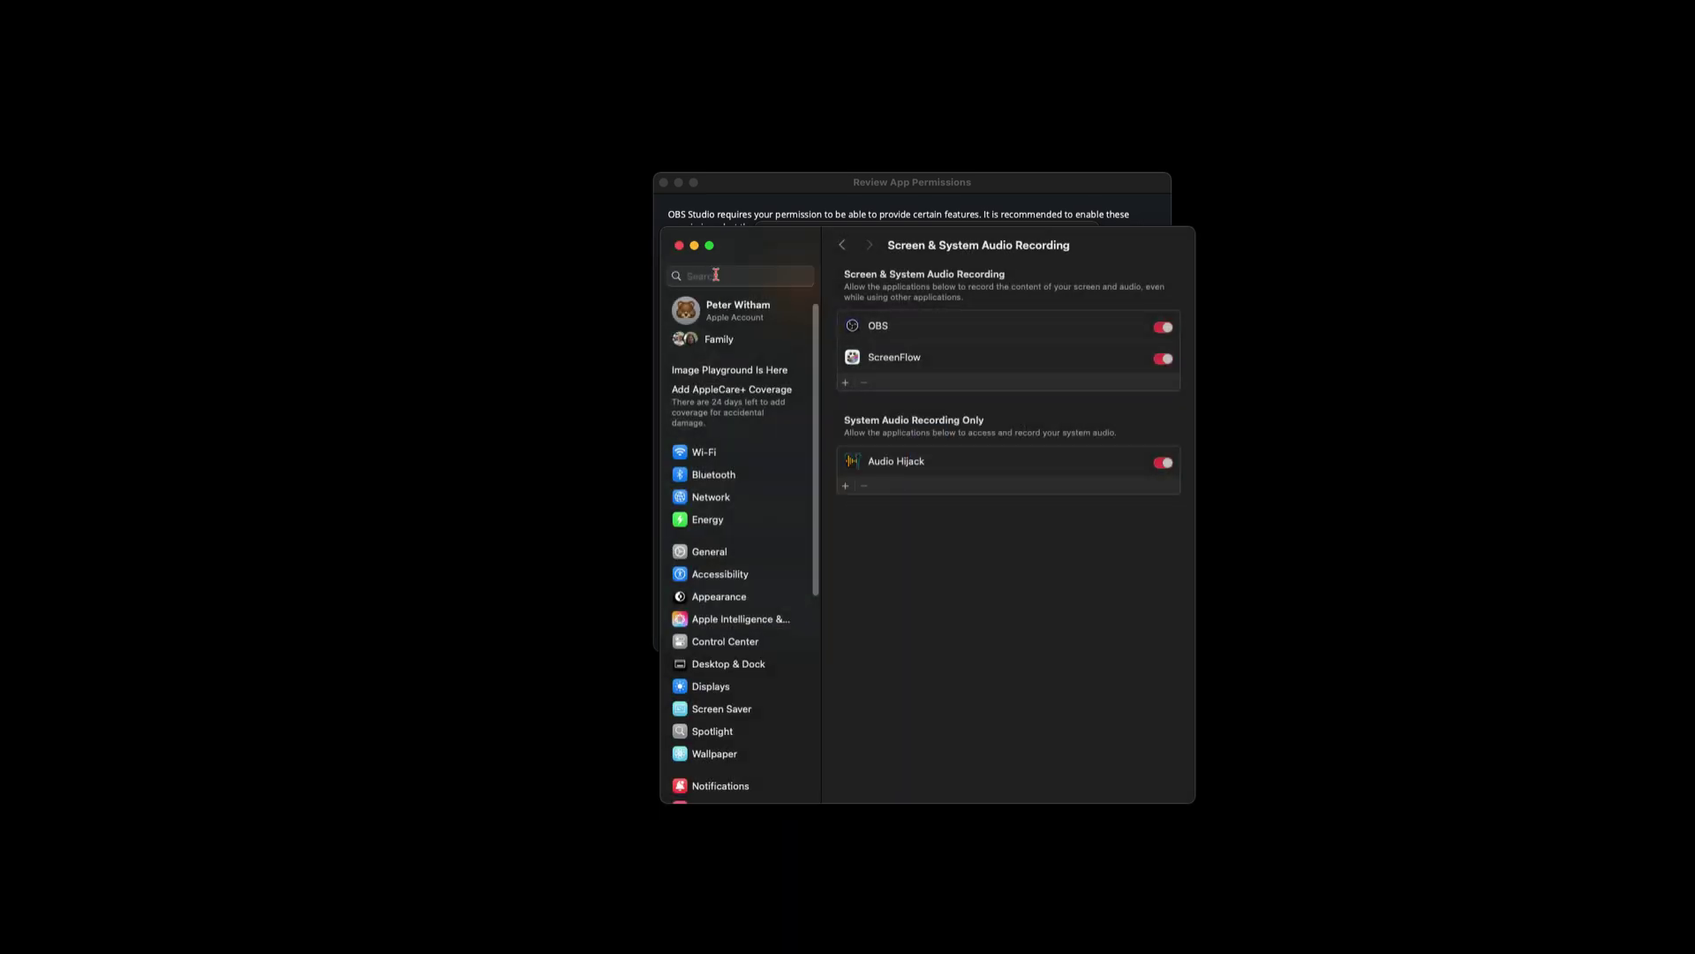
click(679, 246)
click(679, 246)
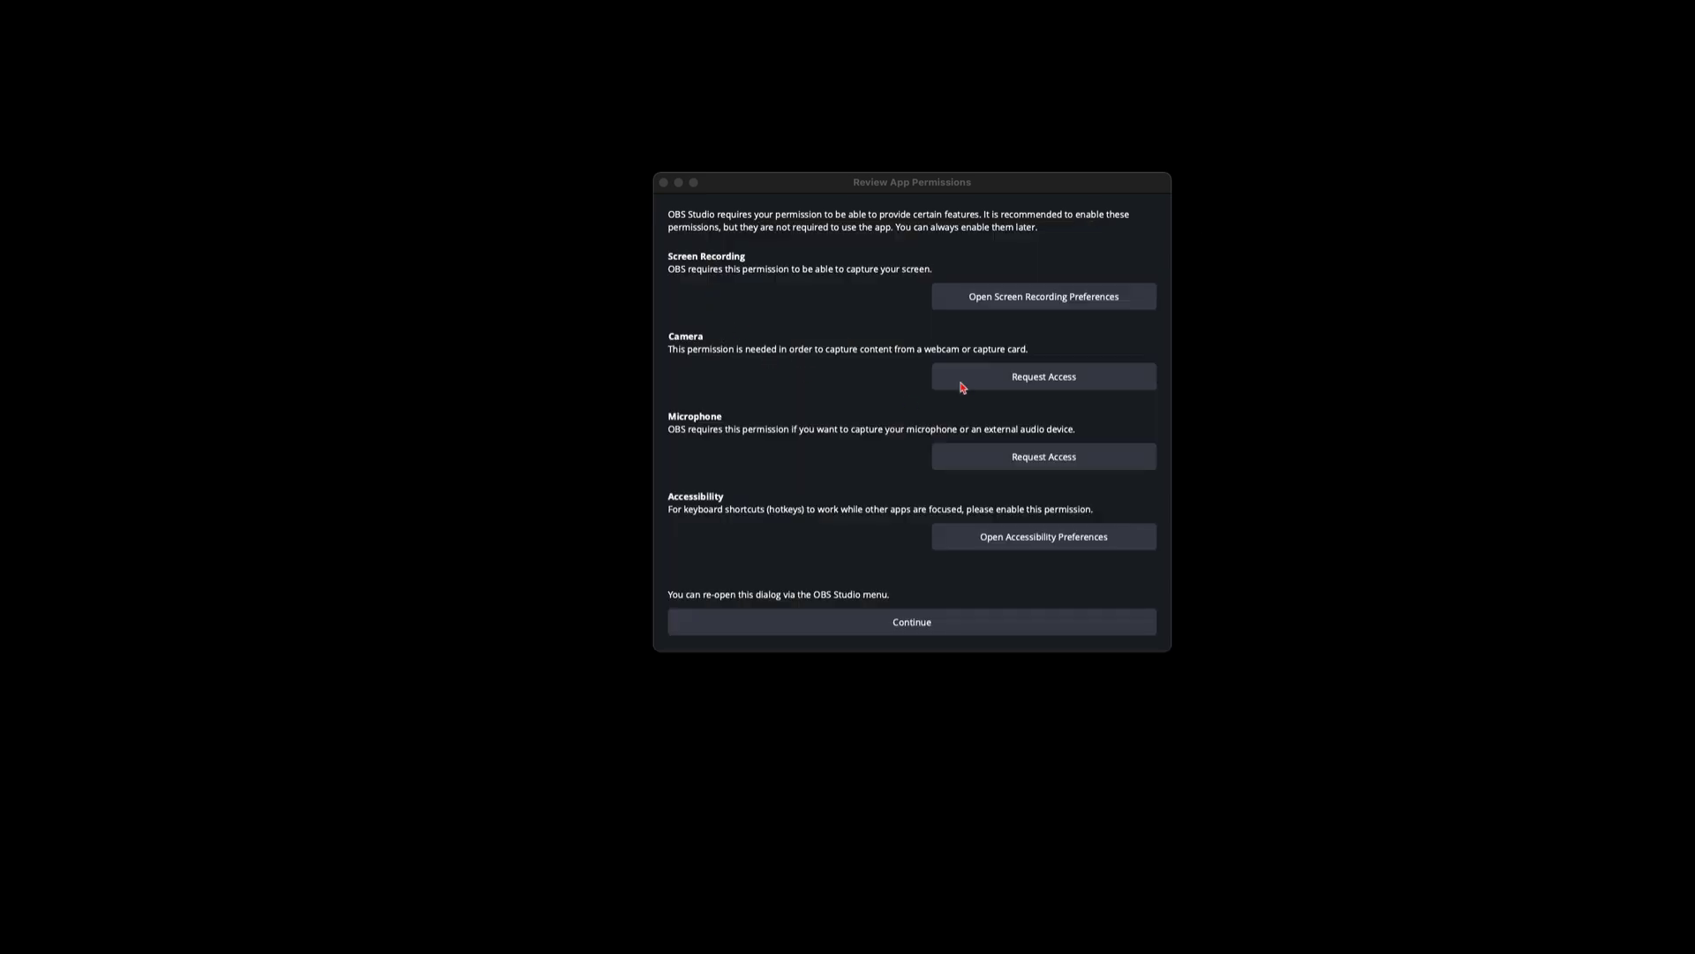
Step: Grant OBS access to the camera and the microphone from the app permissions review
click(1020, 386)
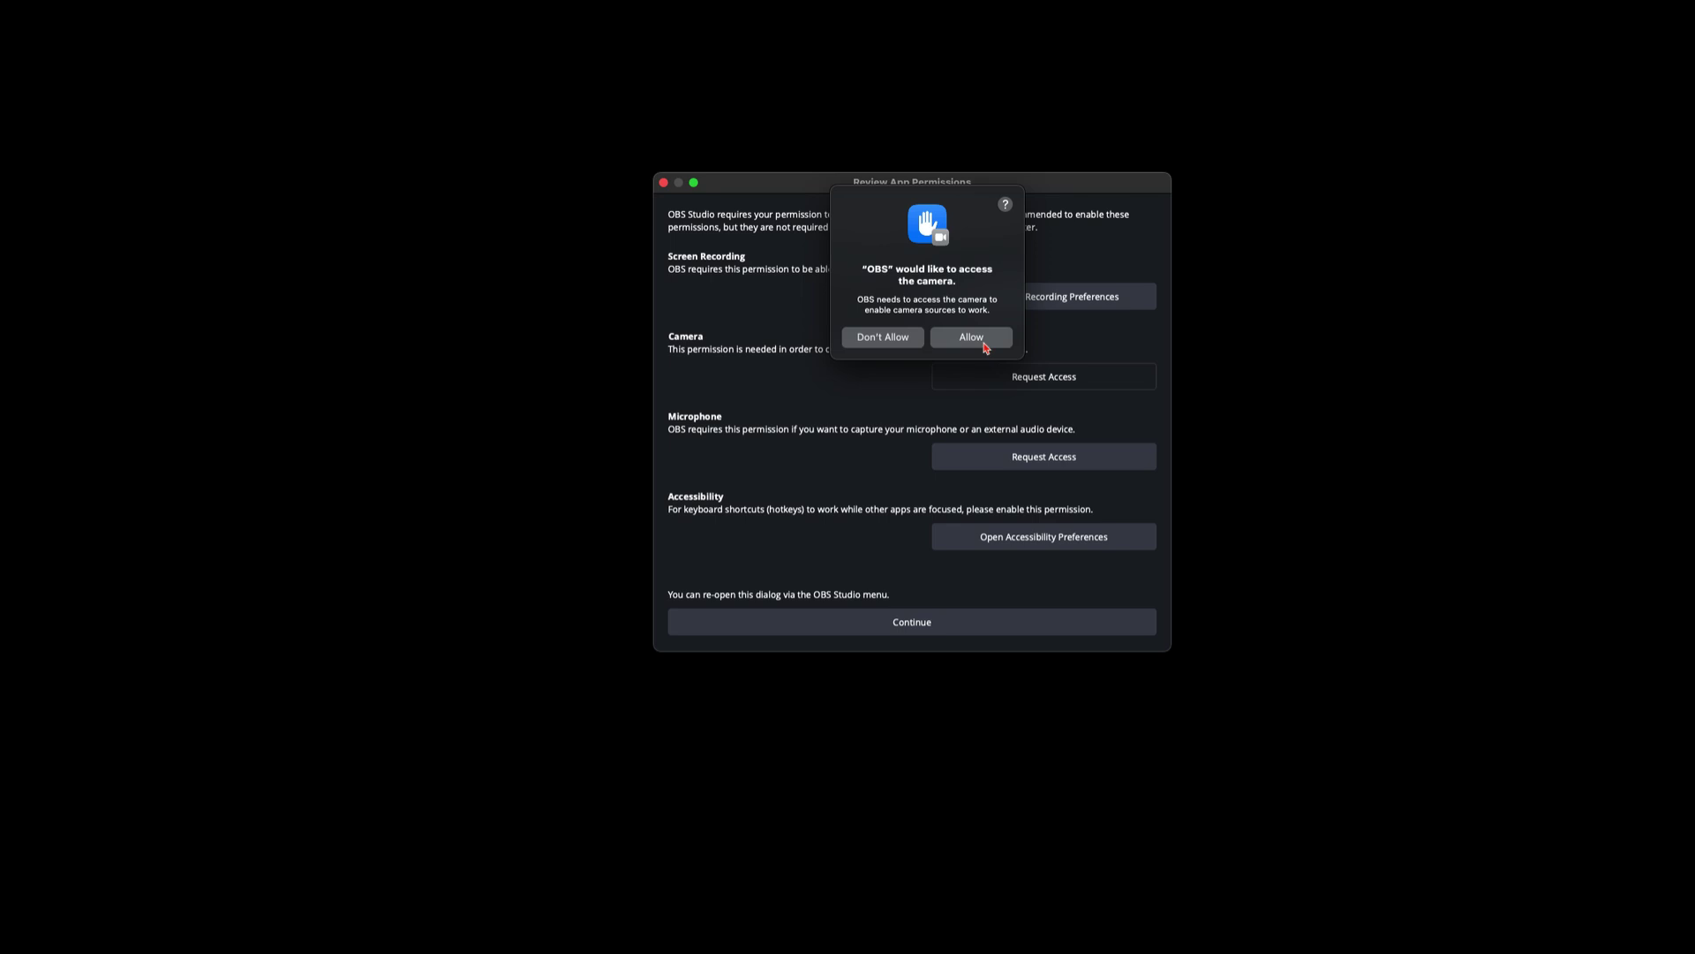
click(986, 347)
click(981, 473)
click(979, 340)
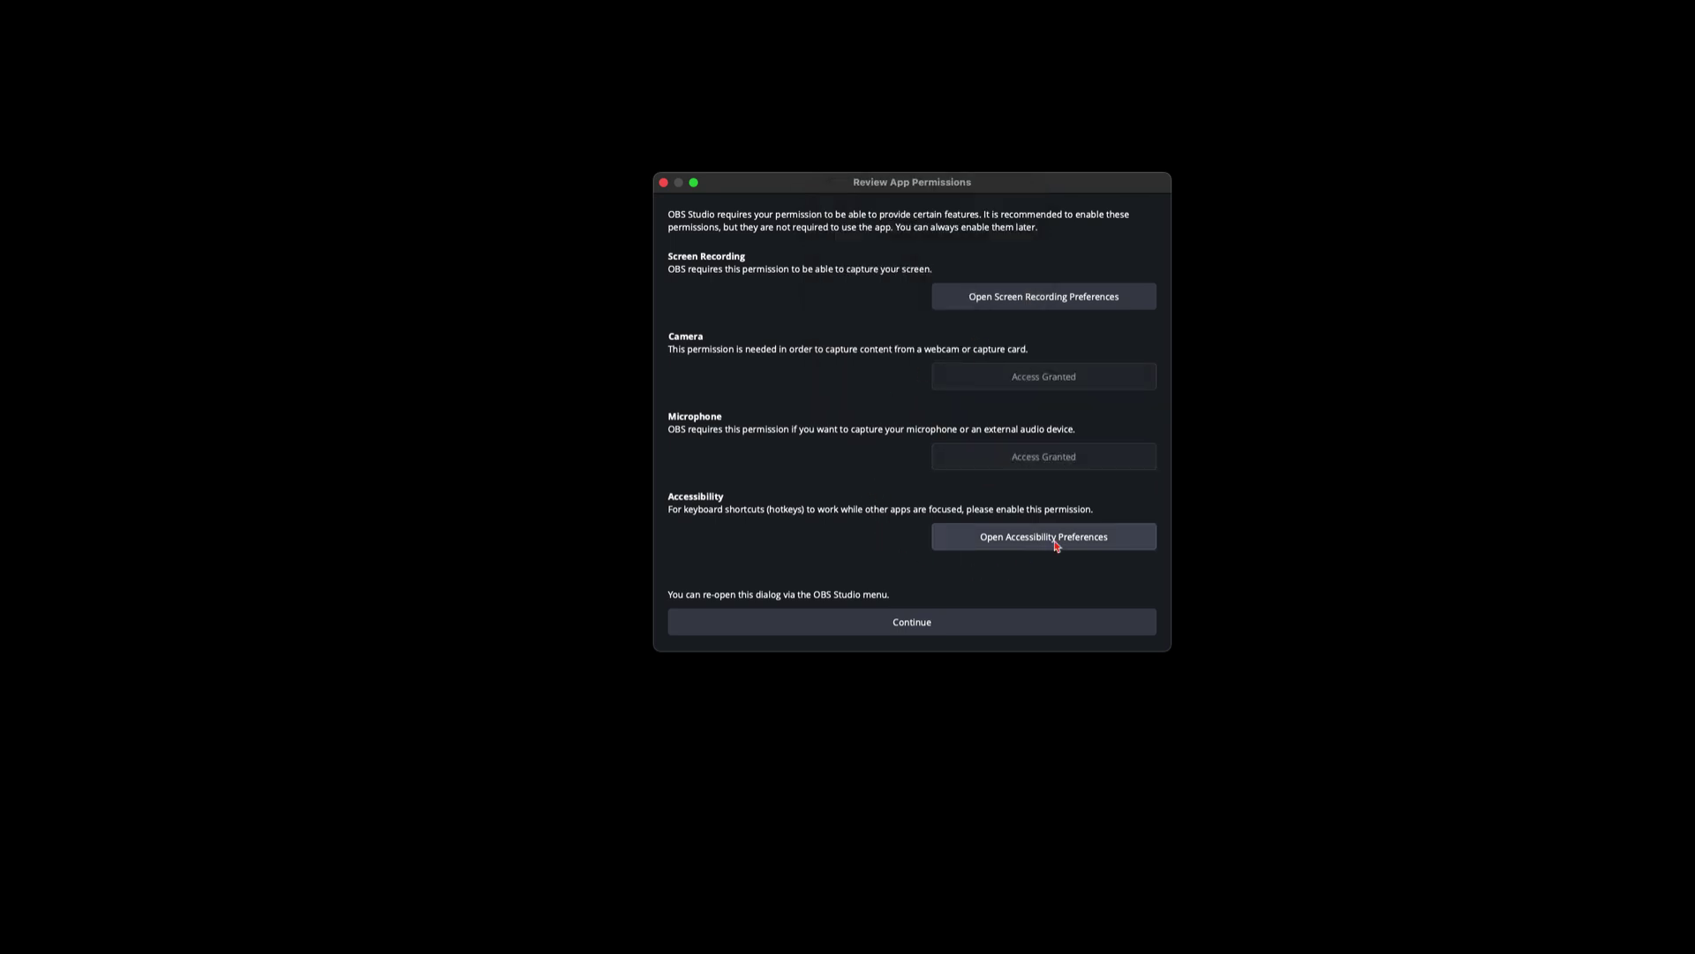
Step: Allow OBS to control the computer in the Accessibility preferences and finish the app permissions review
click(1050, 537)
click(976, 329)
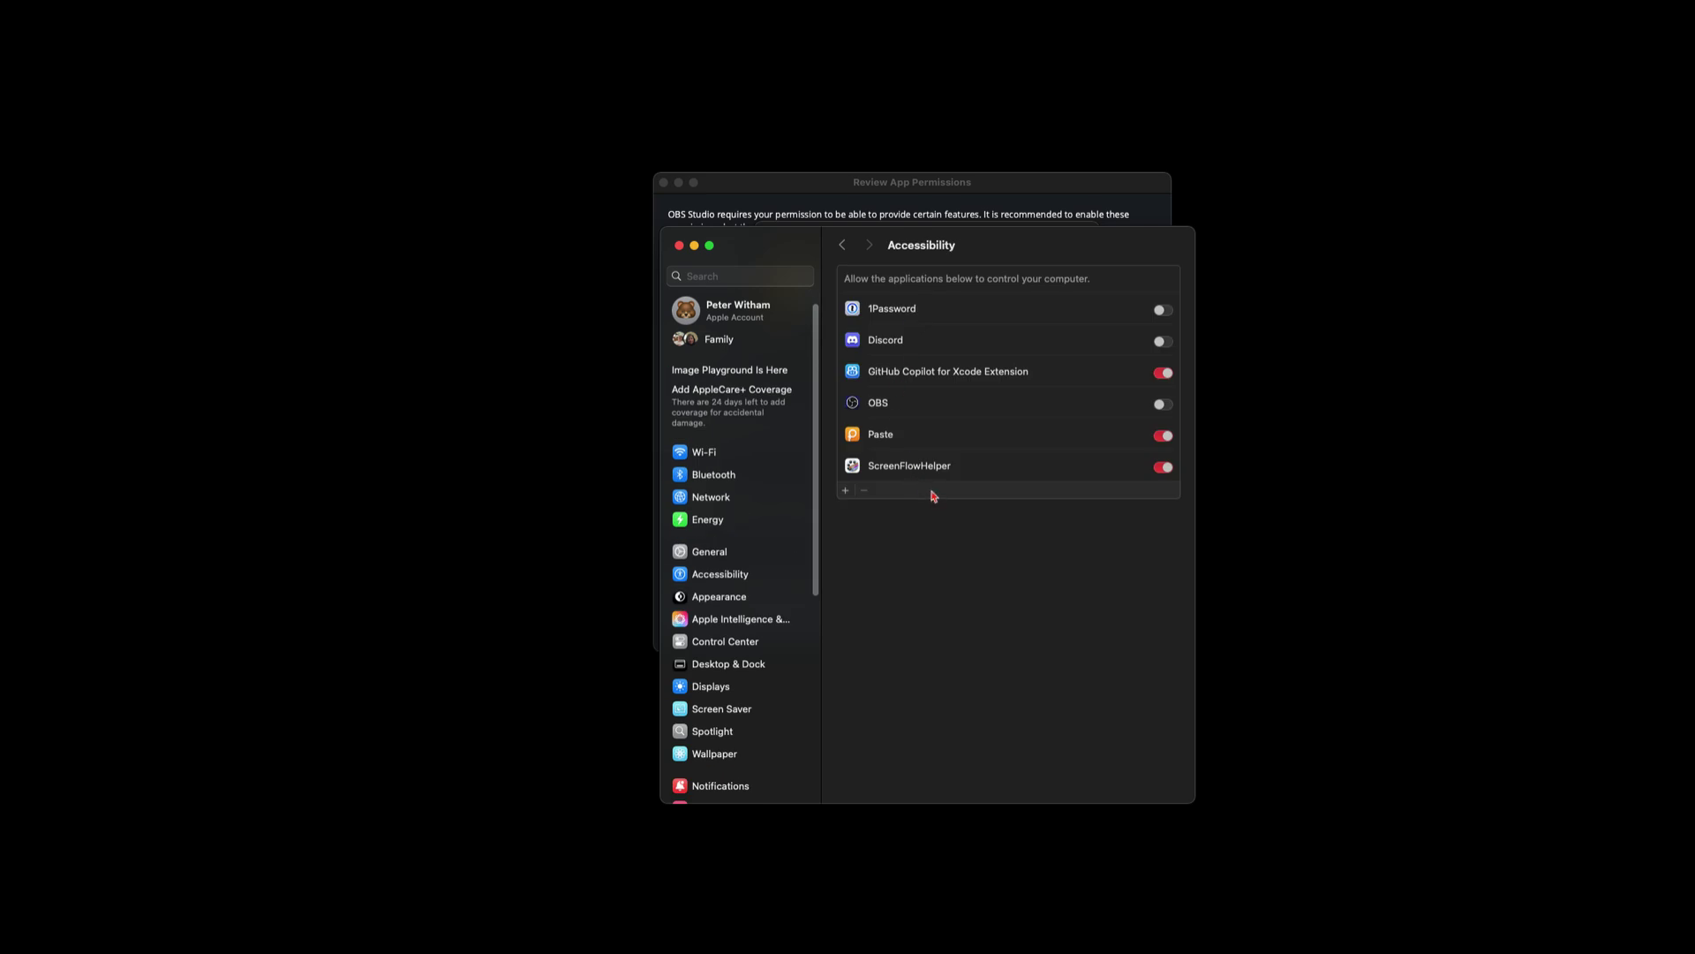
click(1163, 404)
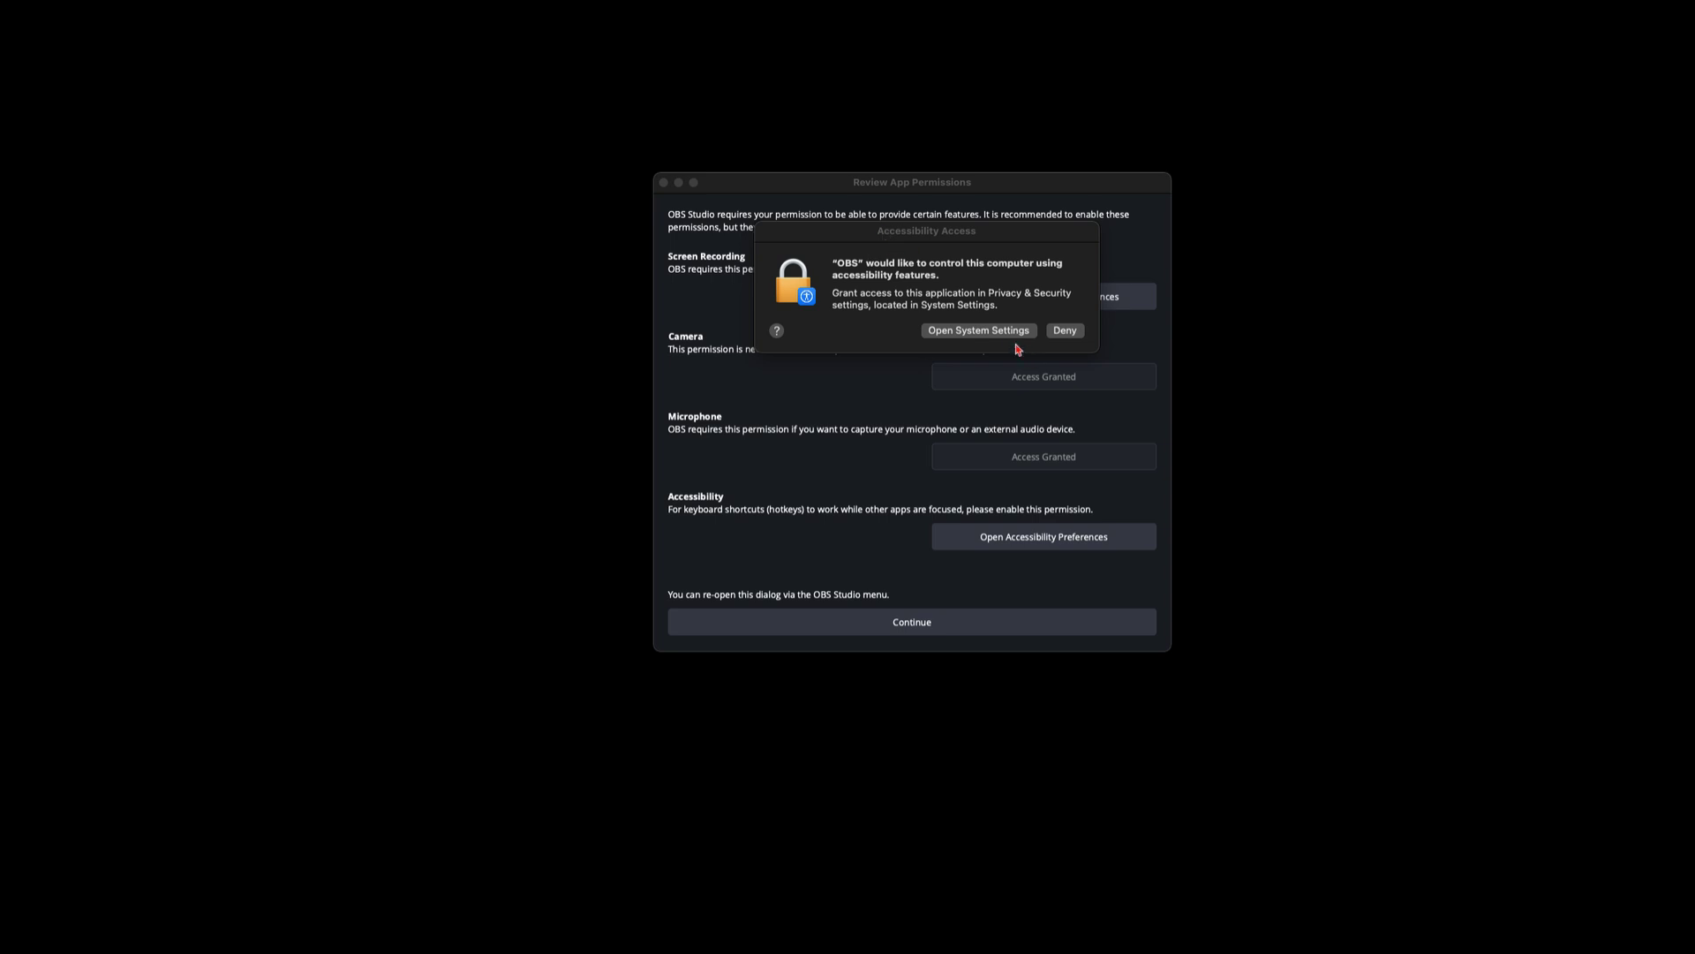
click(968, 335)
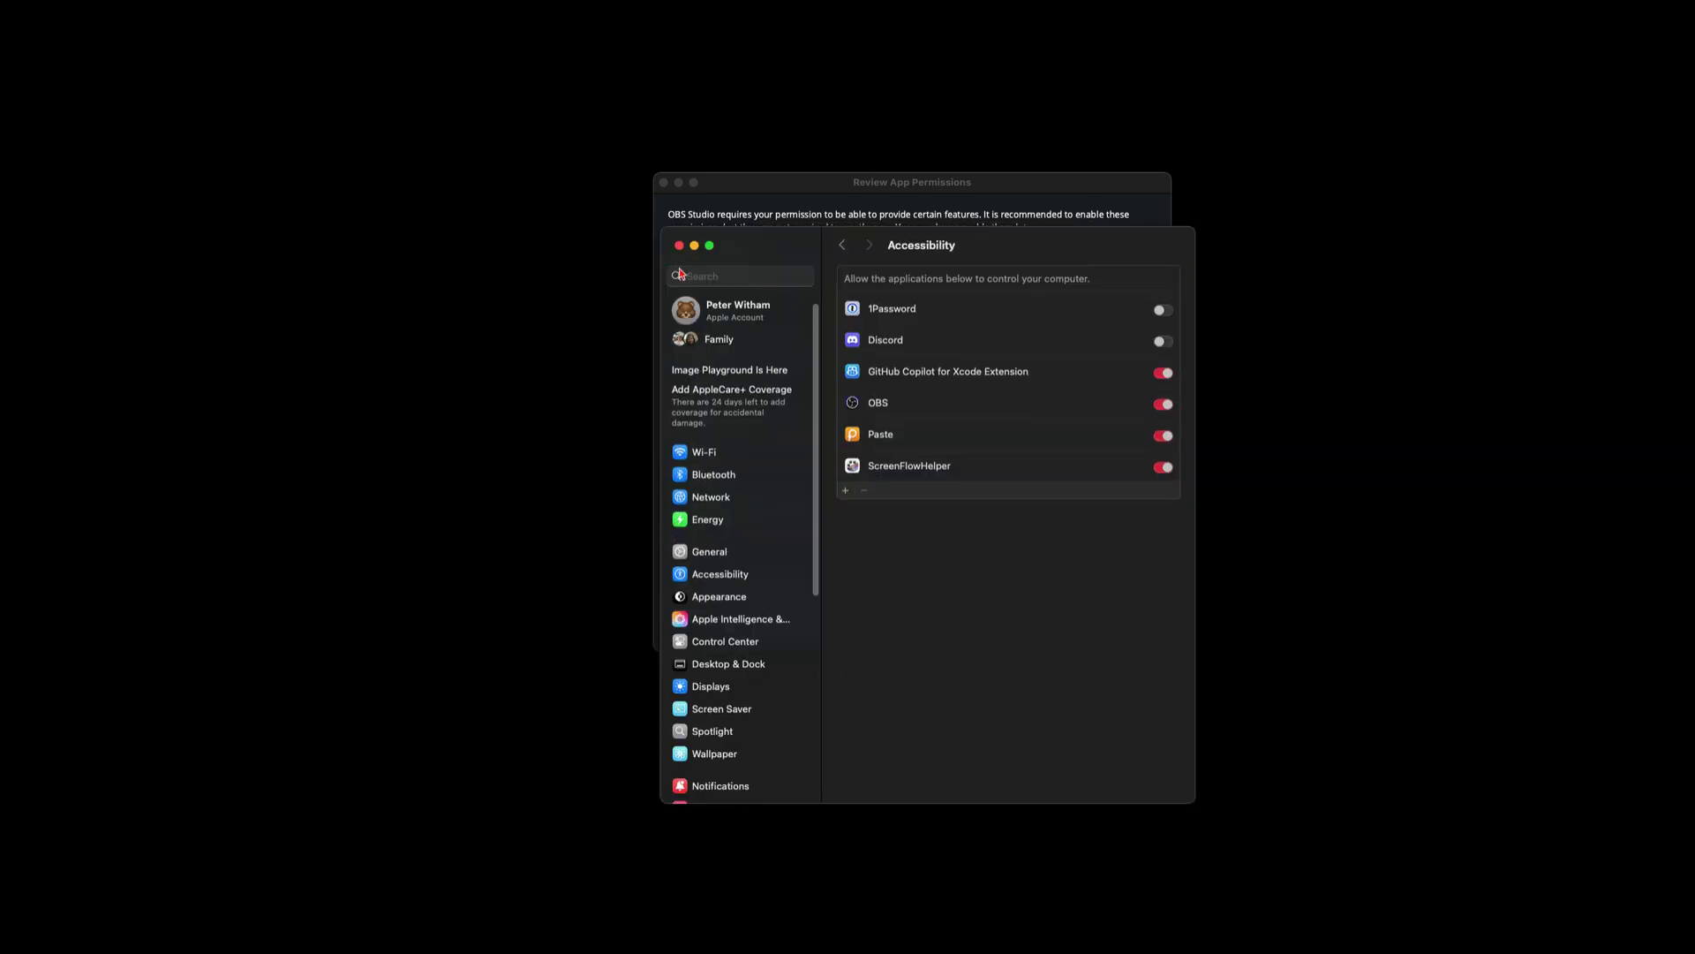
click(679, 246)
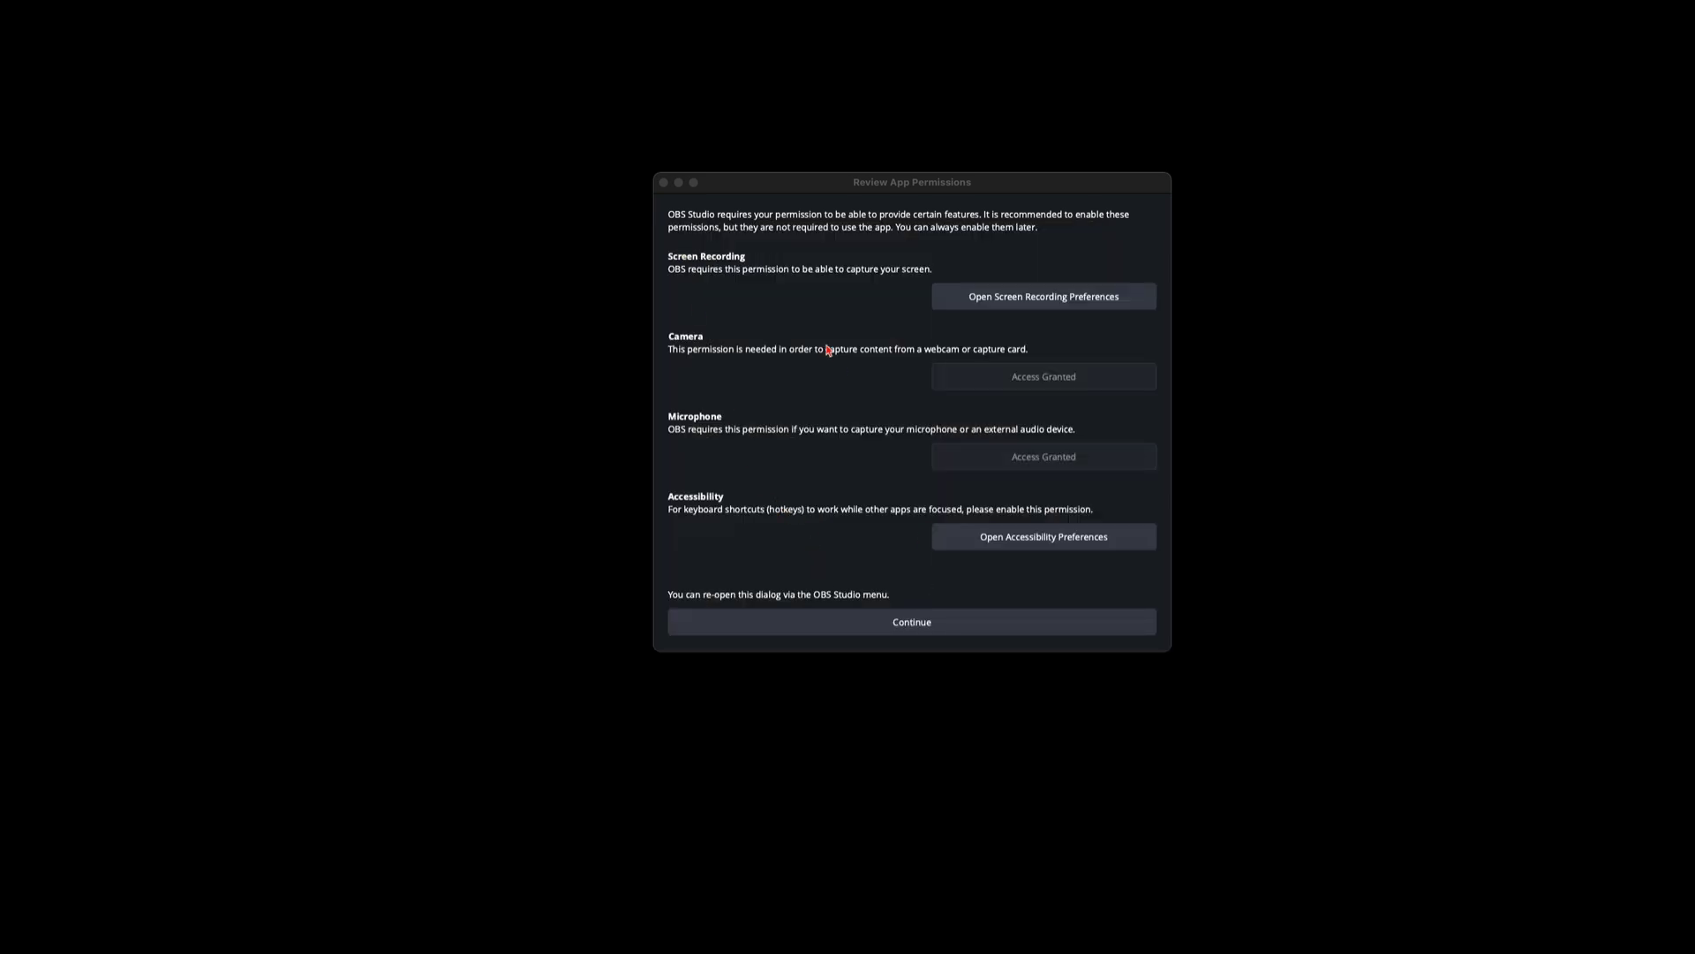
click(910, 627)
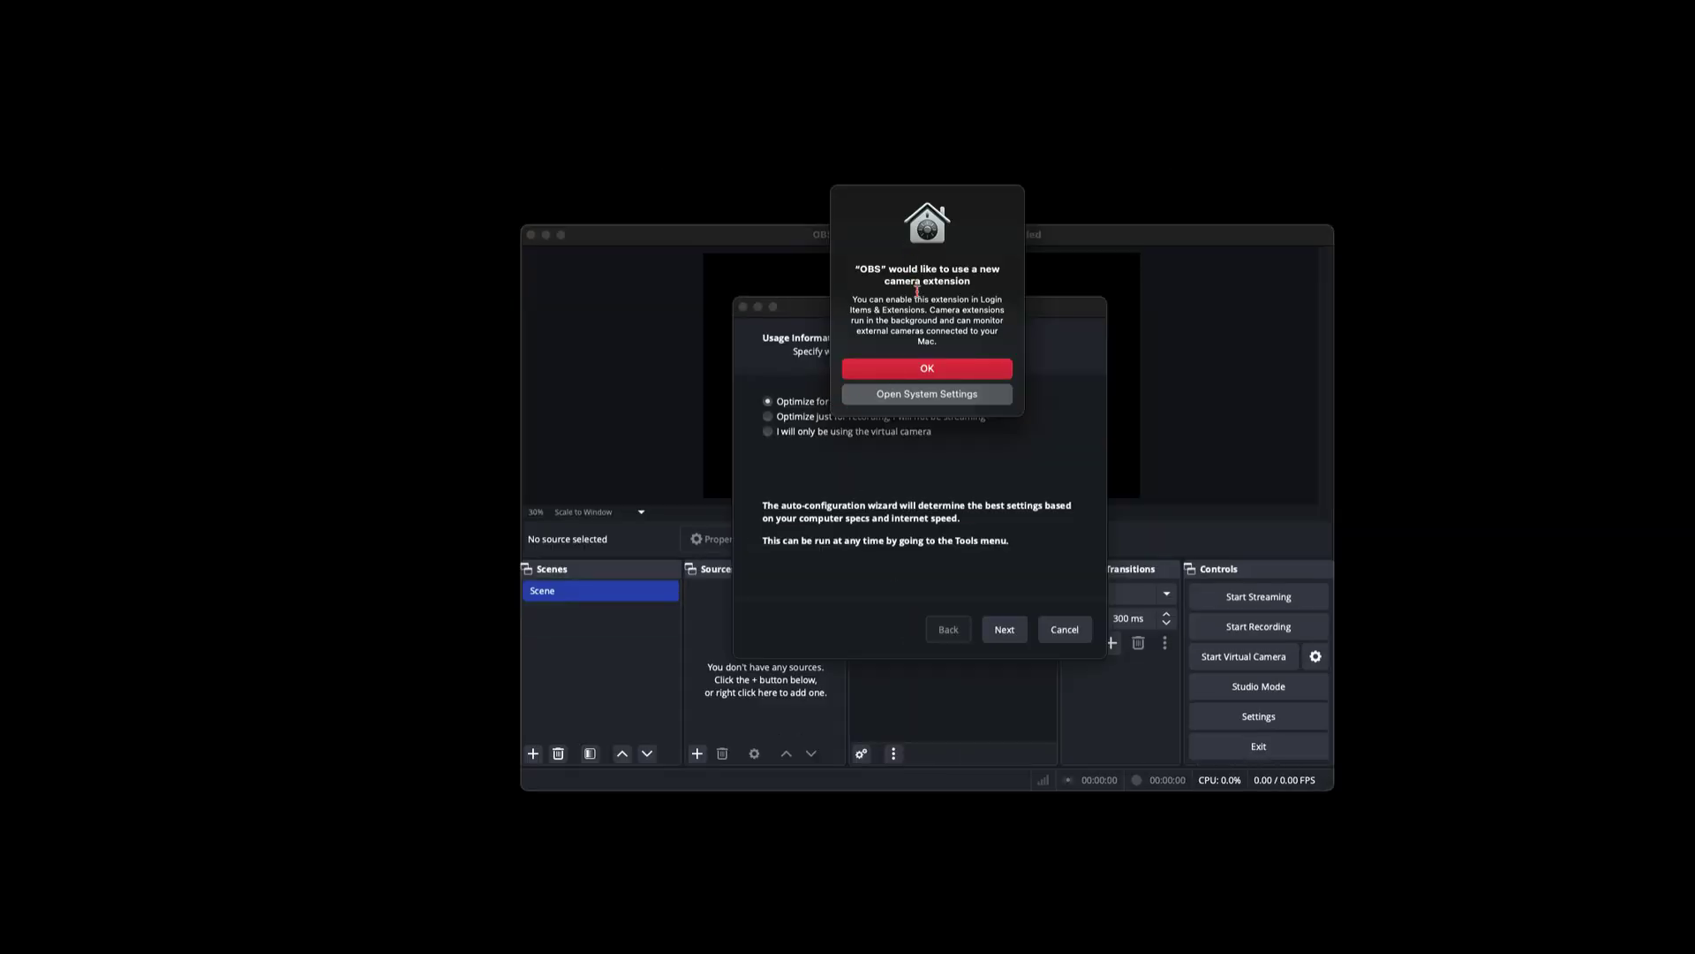
Step: Complete the Auto-Configuration Wizard optimized just for recording, with the current 1920x1080 canvas and 60 FPS preferred, and apply its settings
click(905, 370)
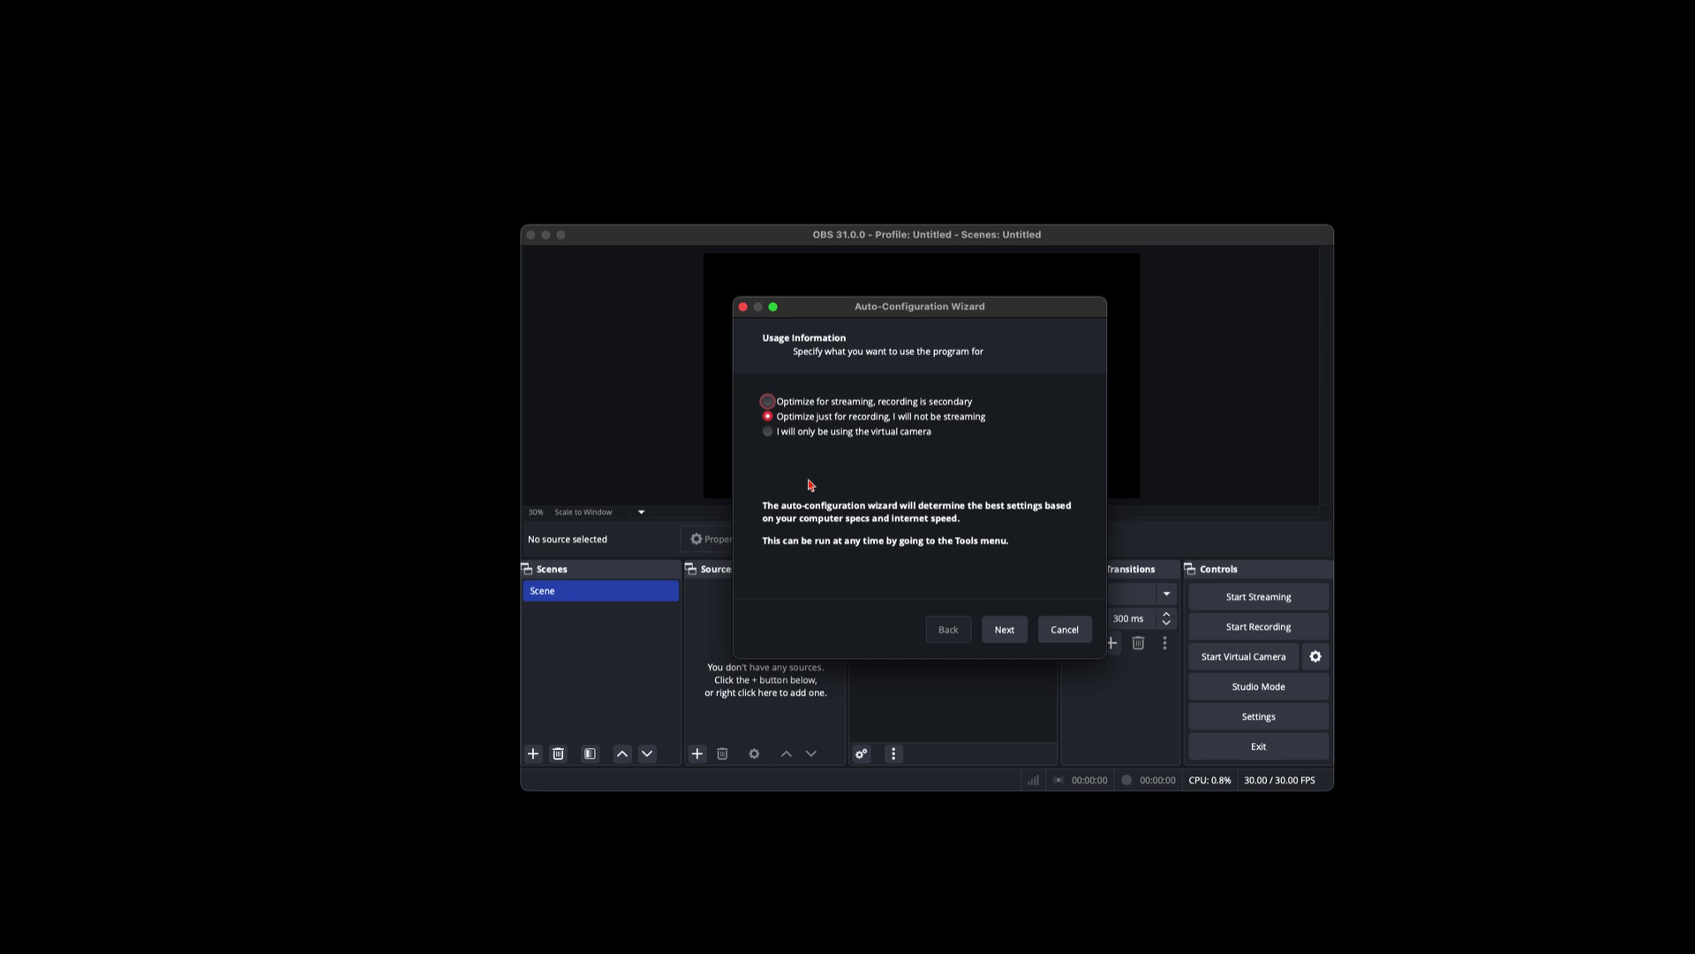
click(1005, 633)
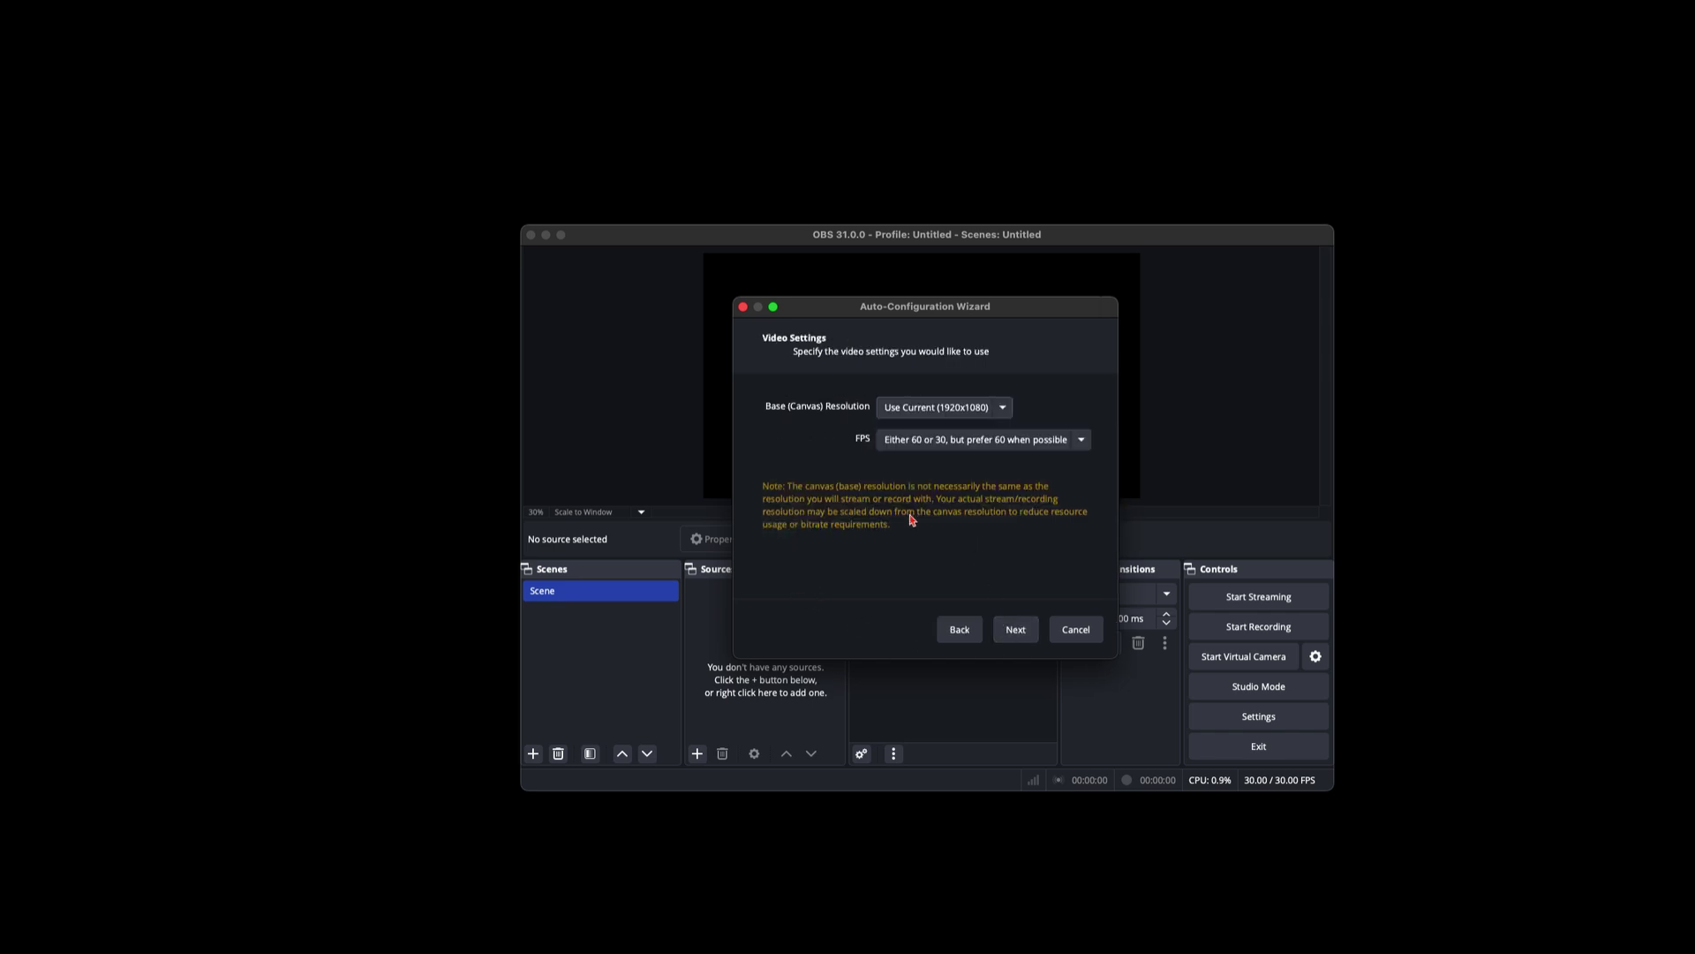
click(926, 418)
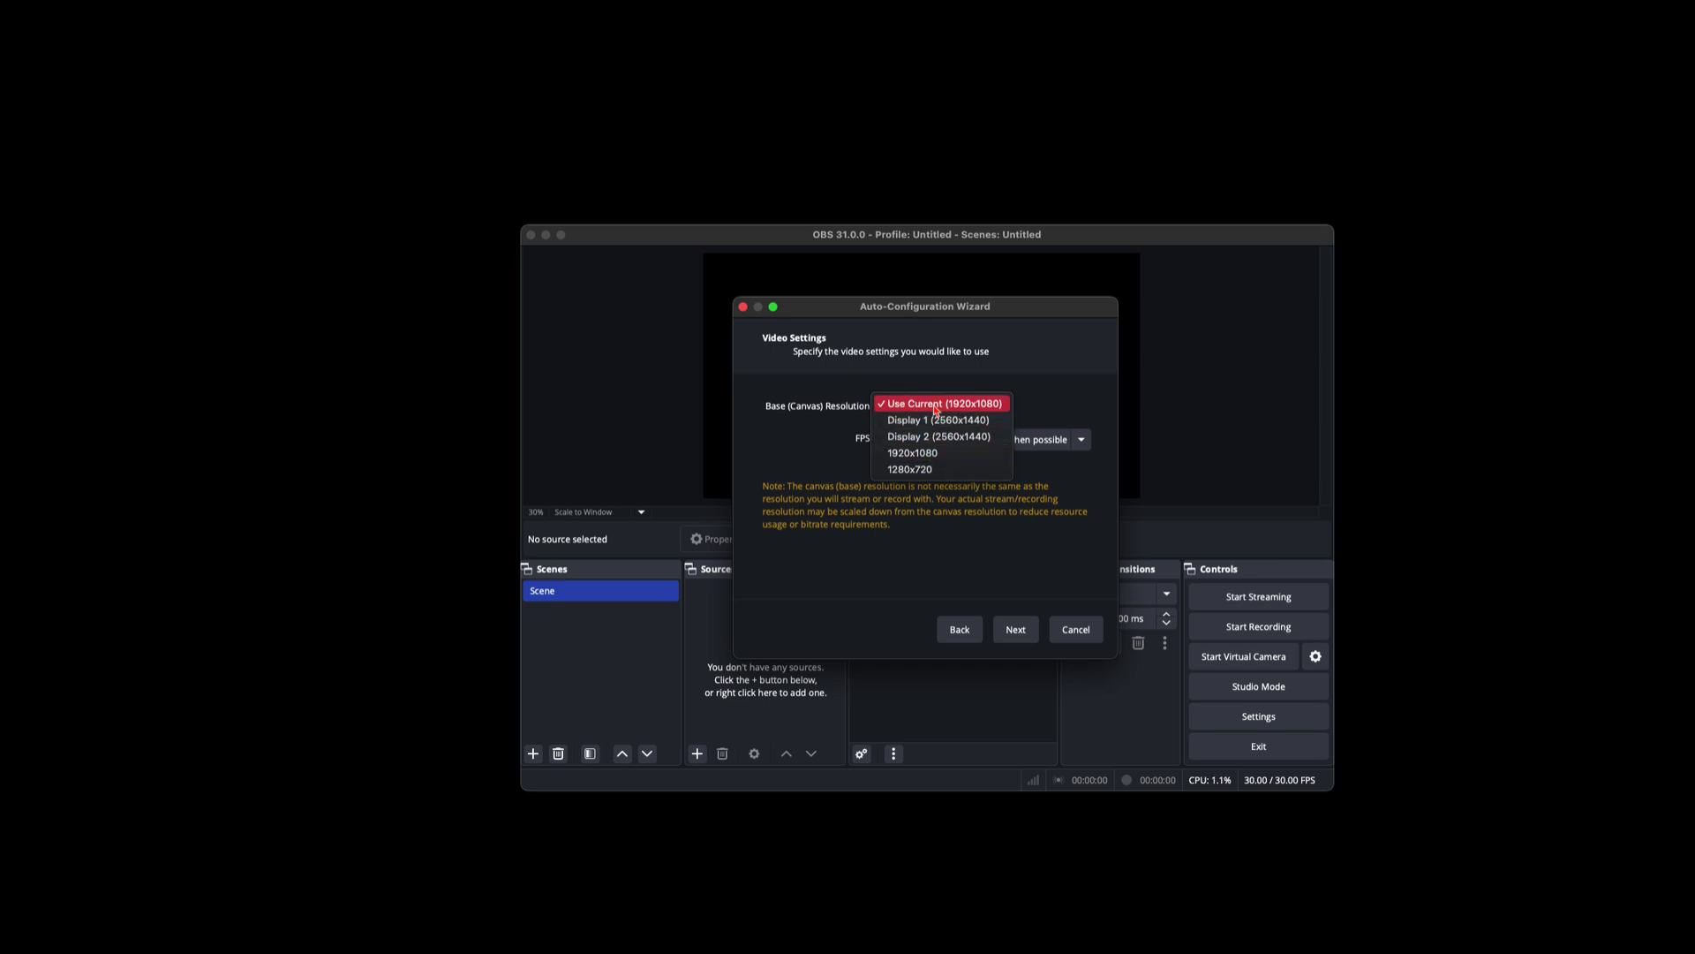
click(935, 409)
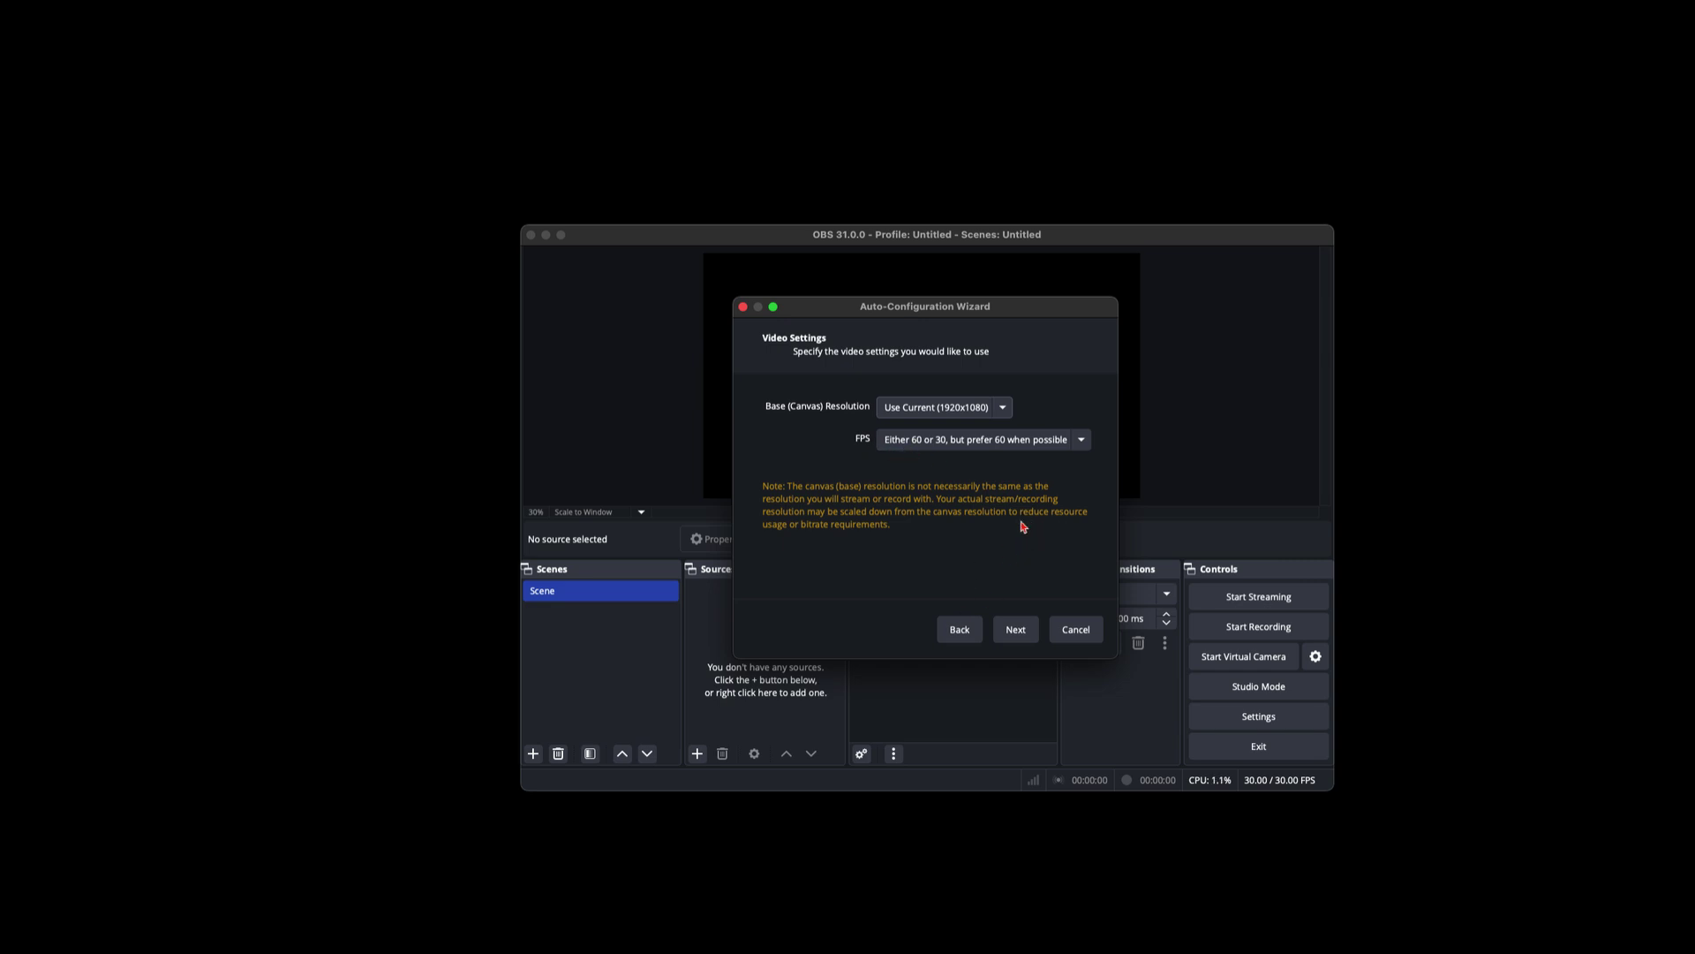
click(1015, 630)
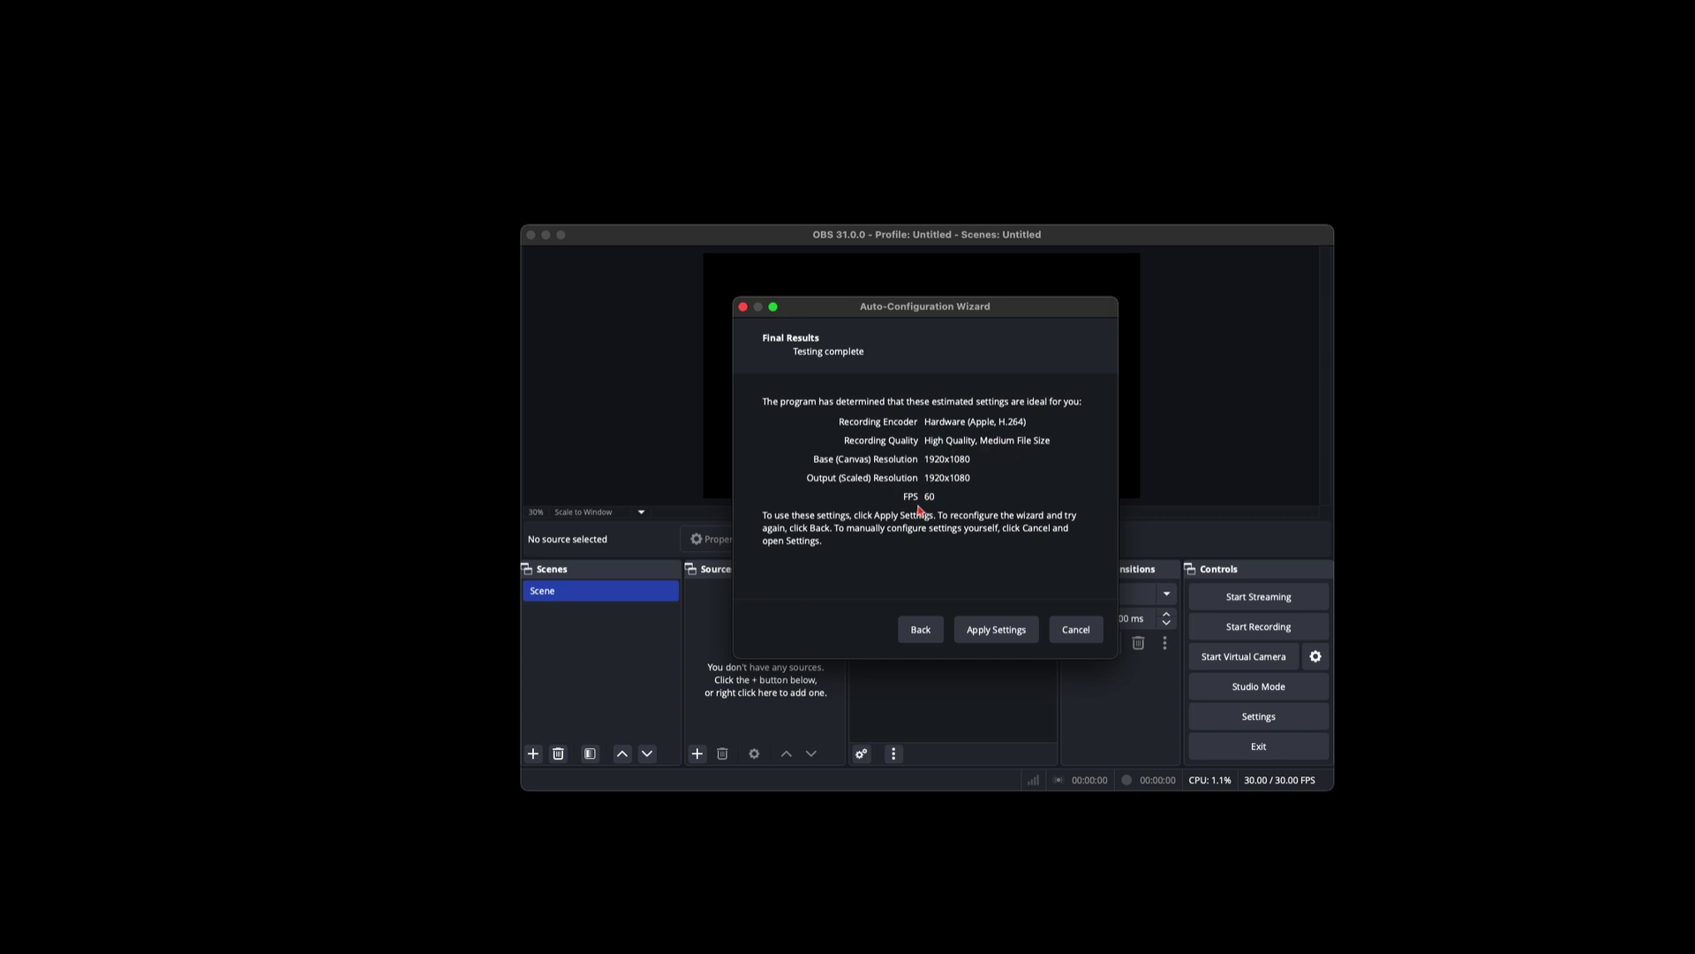
click(995, 637)
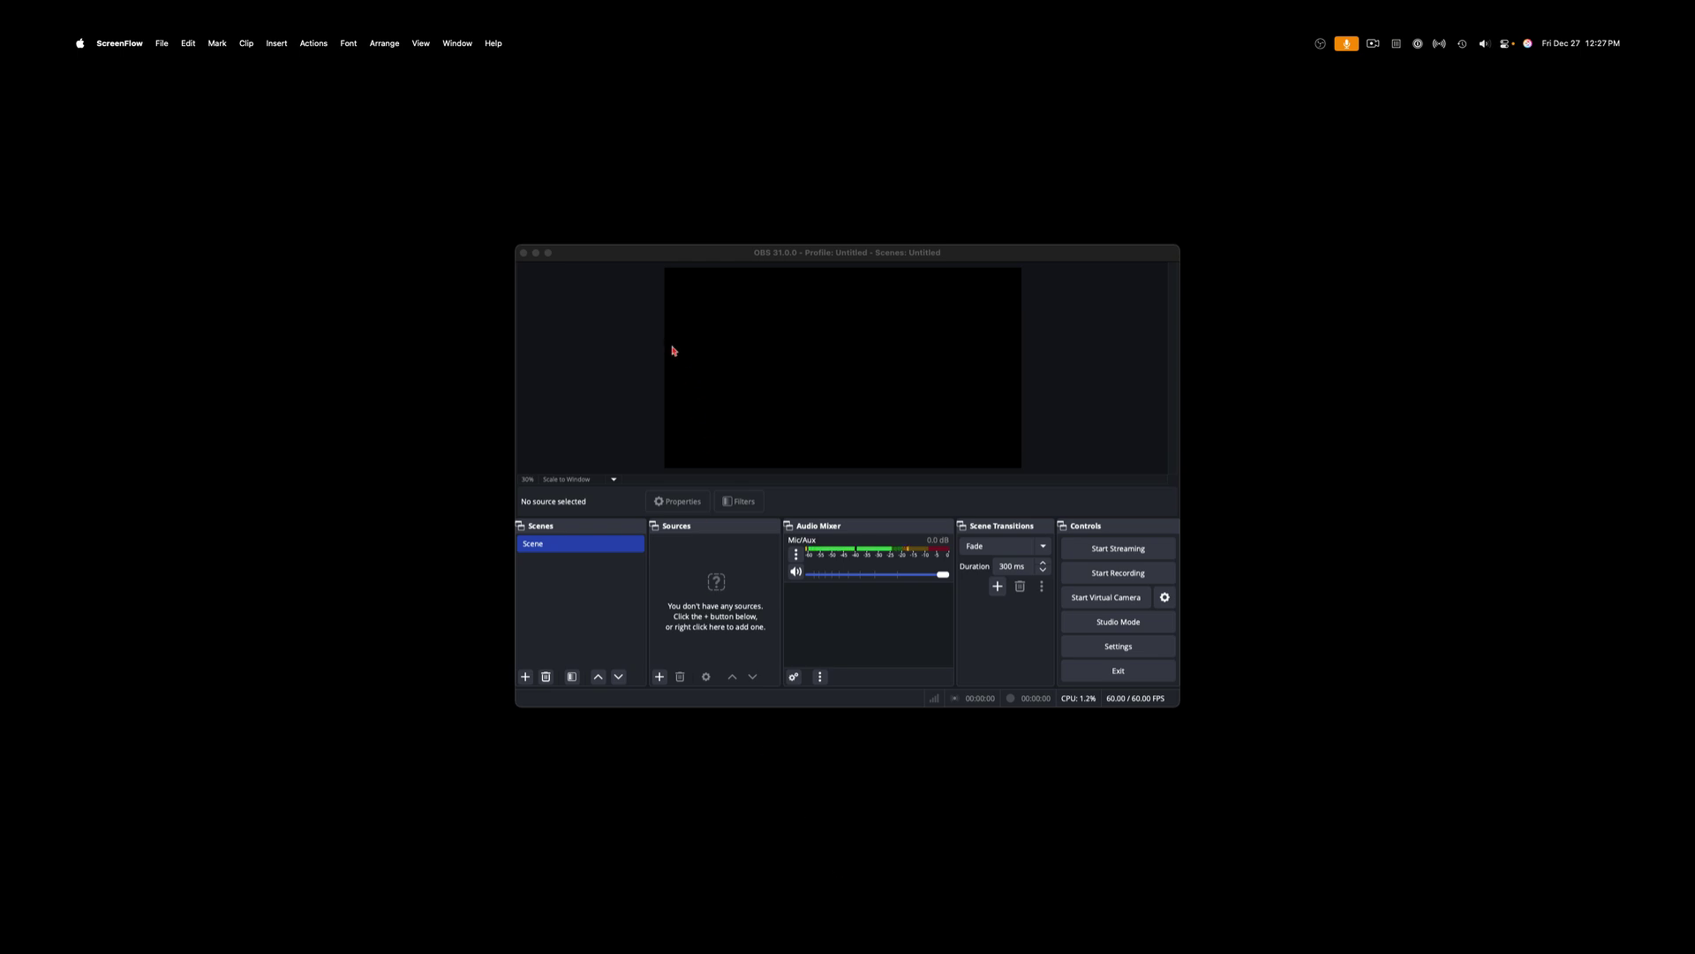
Step: Enlarge the OBS window to fill the display and rename the default scene to "Start screen"
click(640, 255)
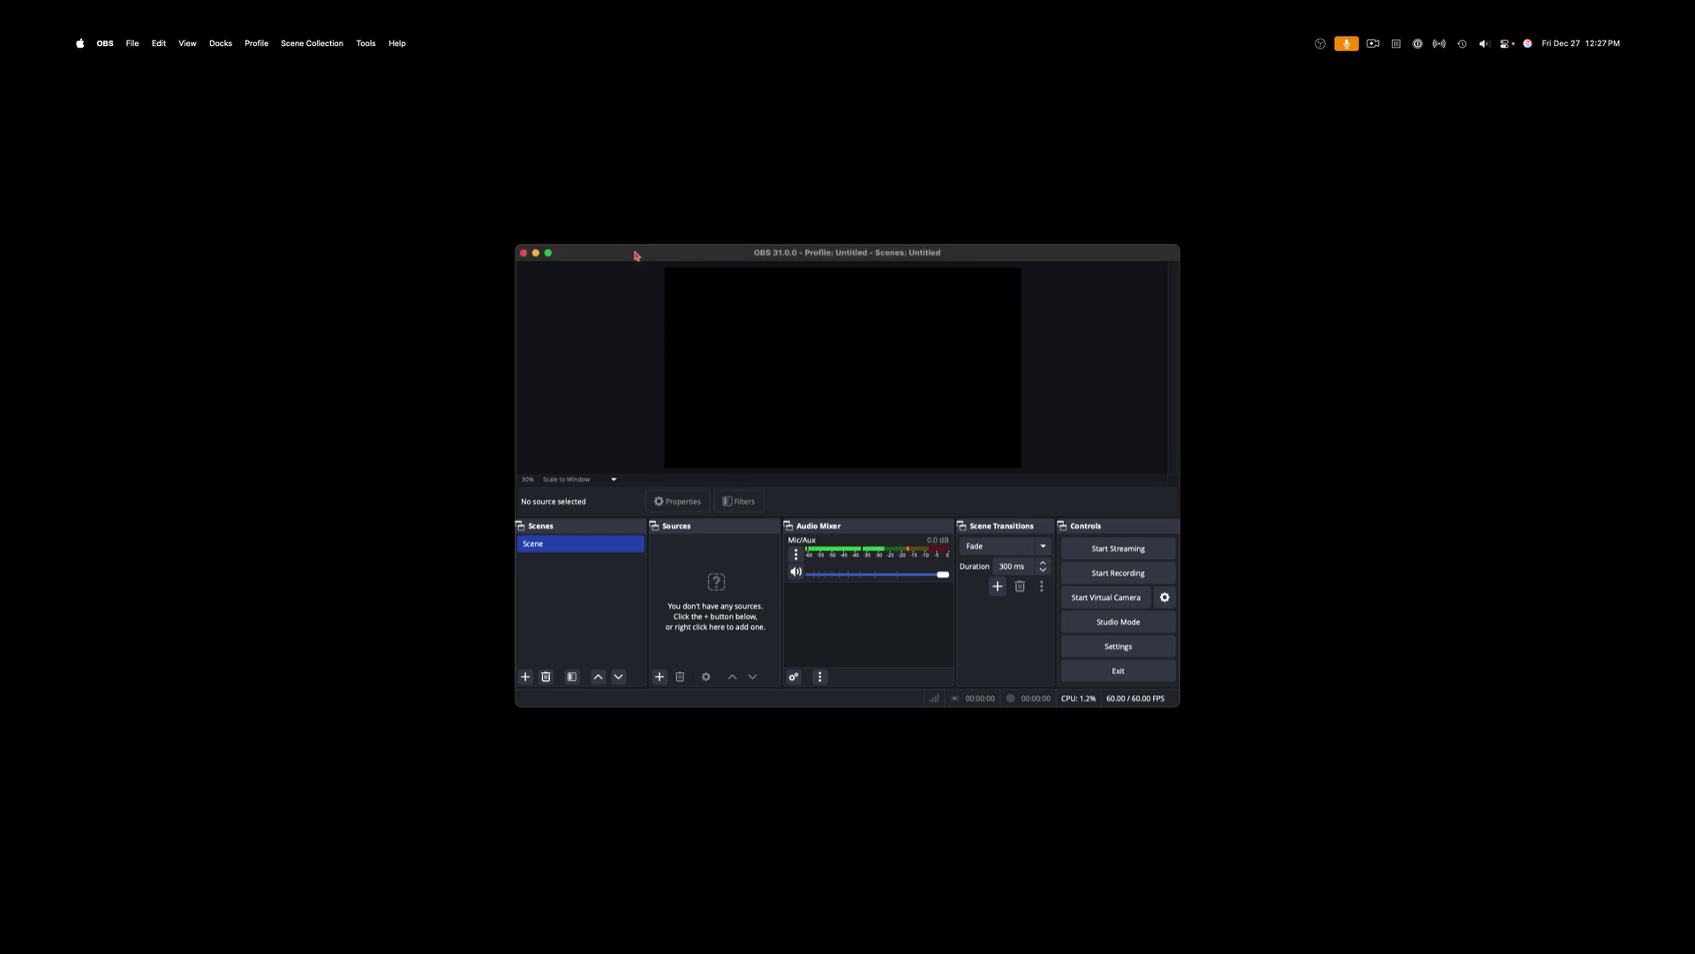
double_click(635, 255)
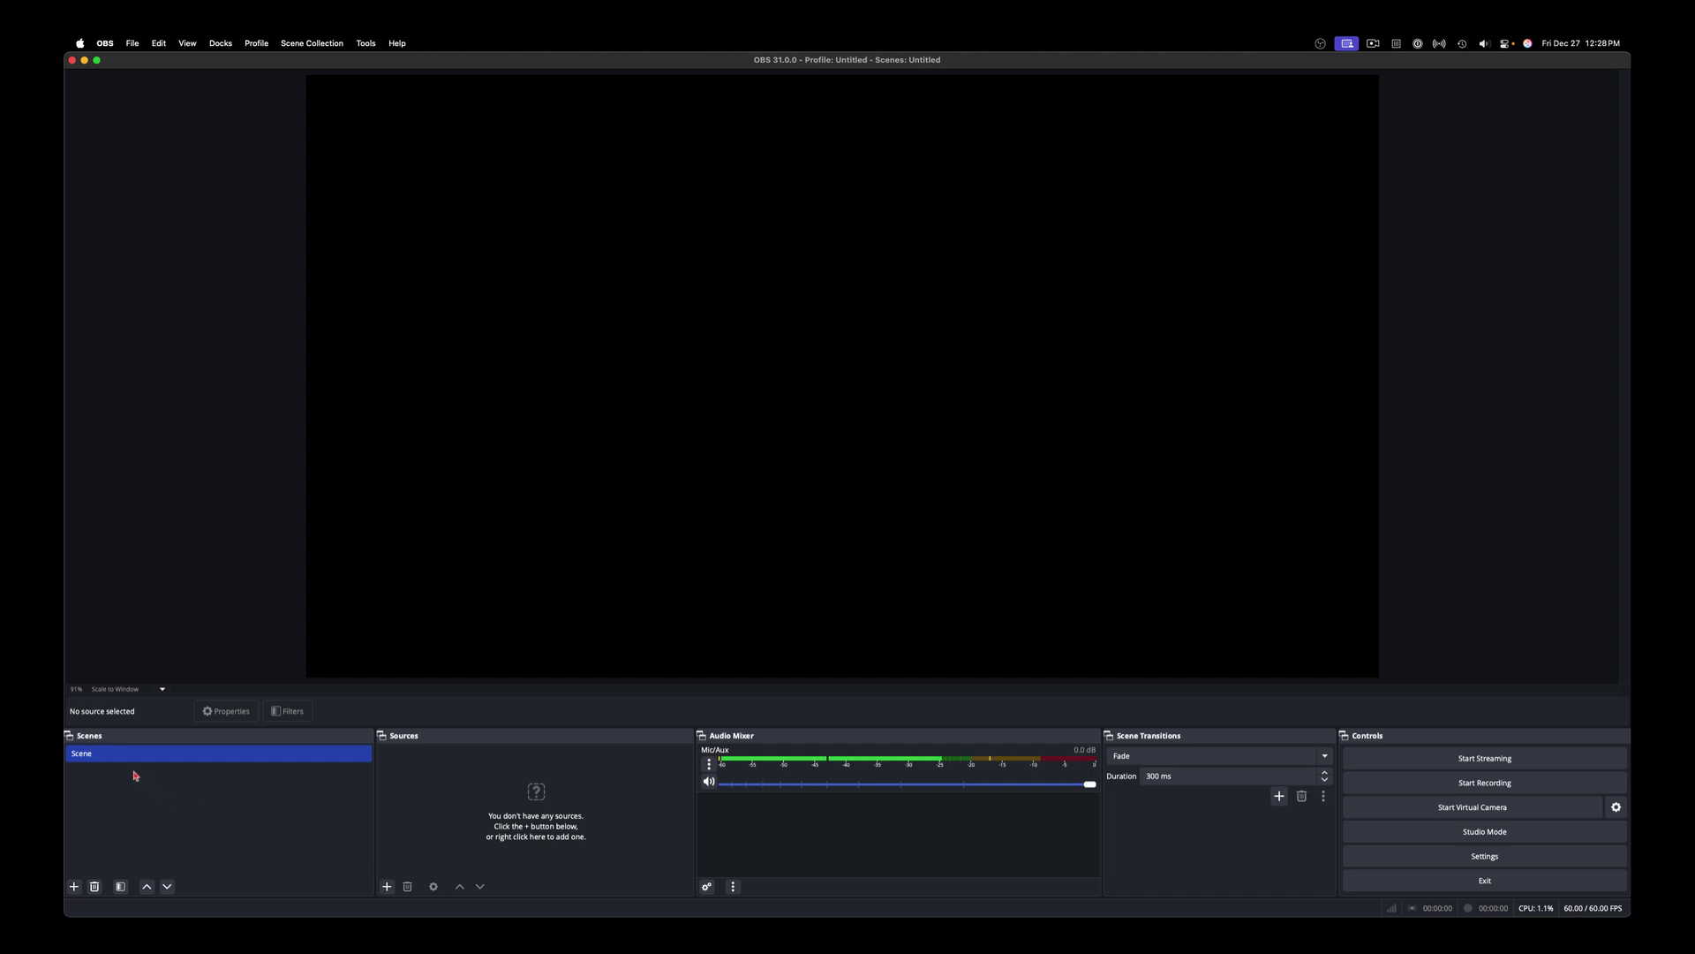
right_click(97, 760)
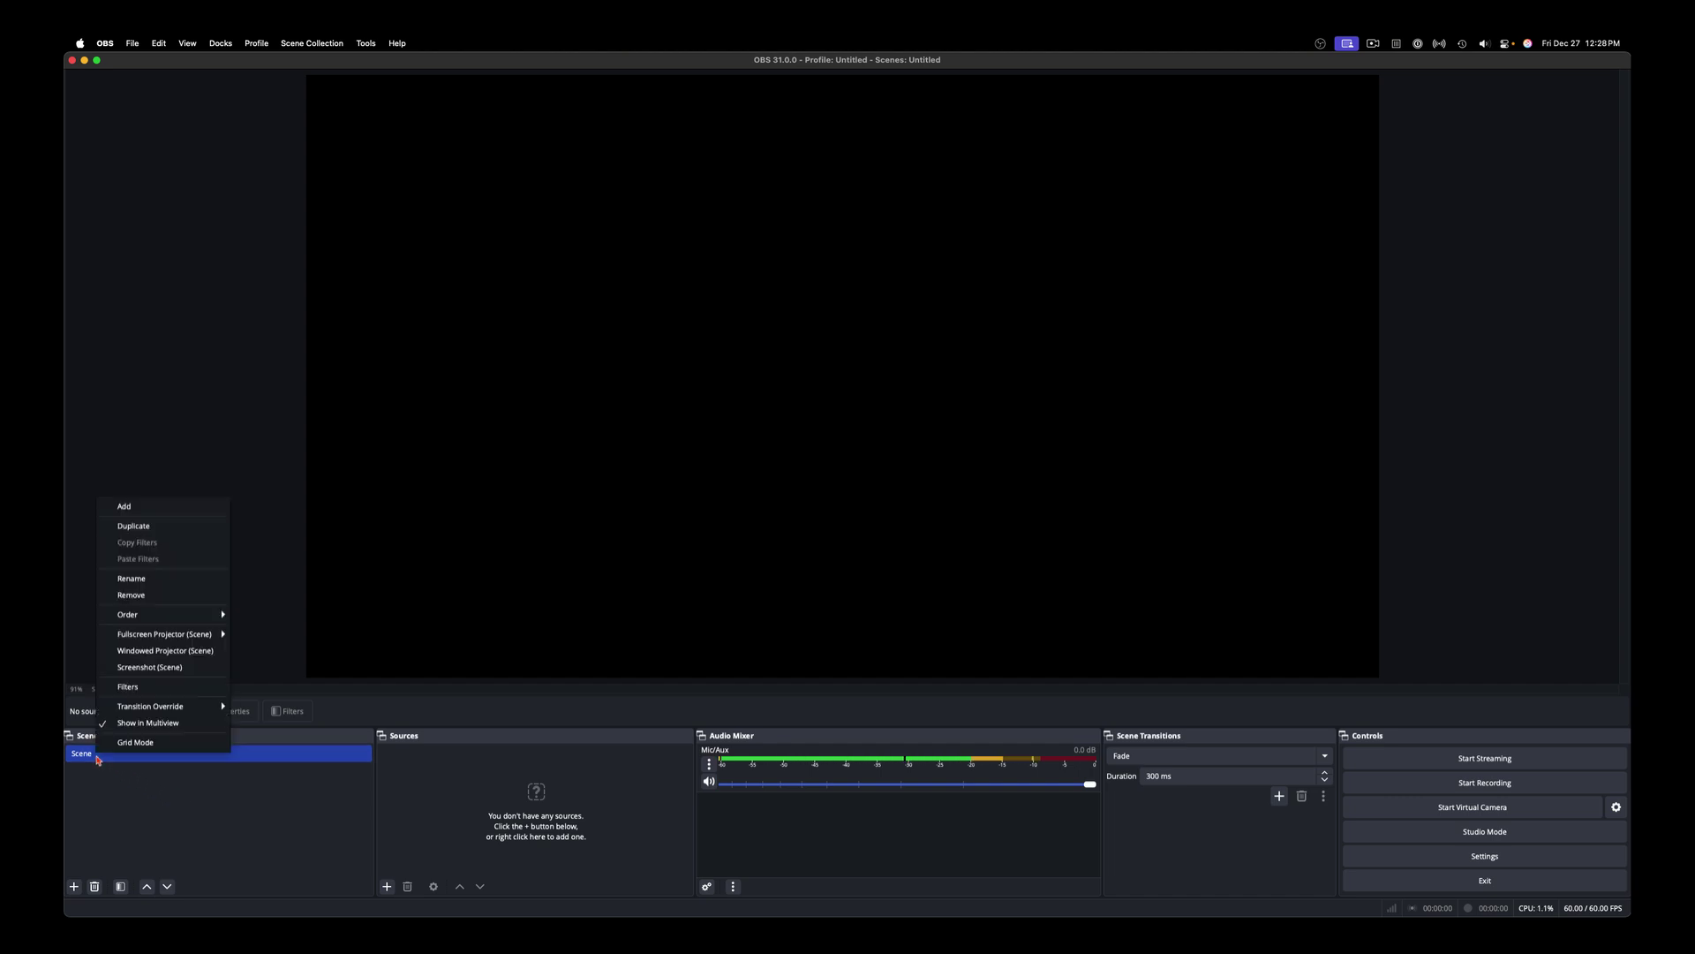
click(167, 582)
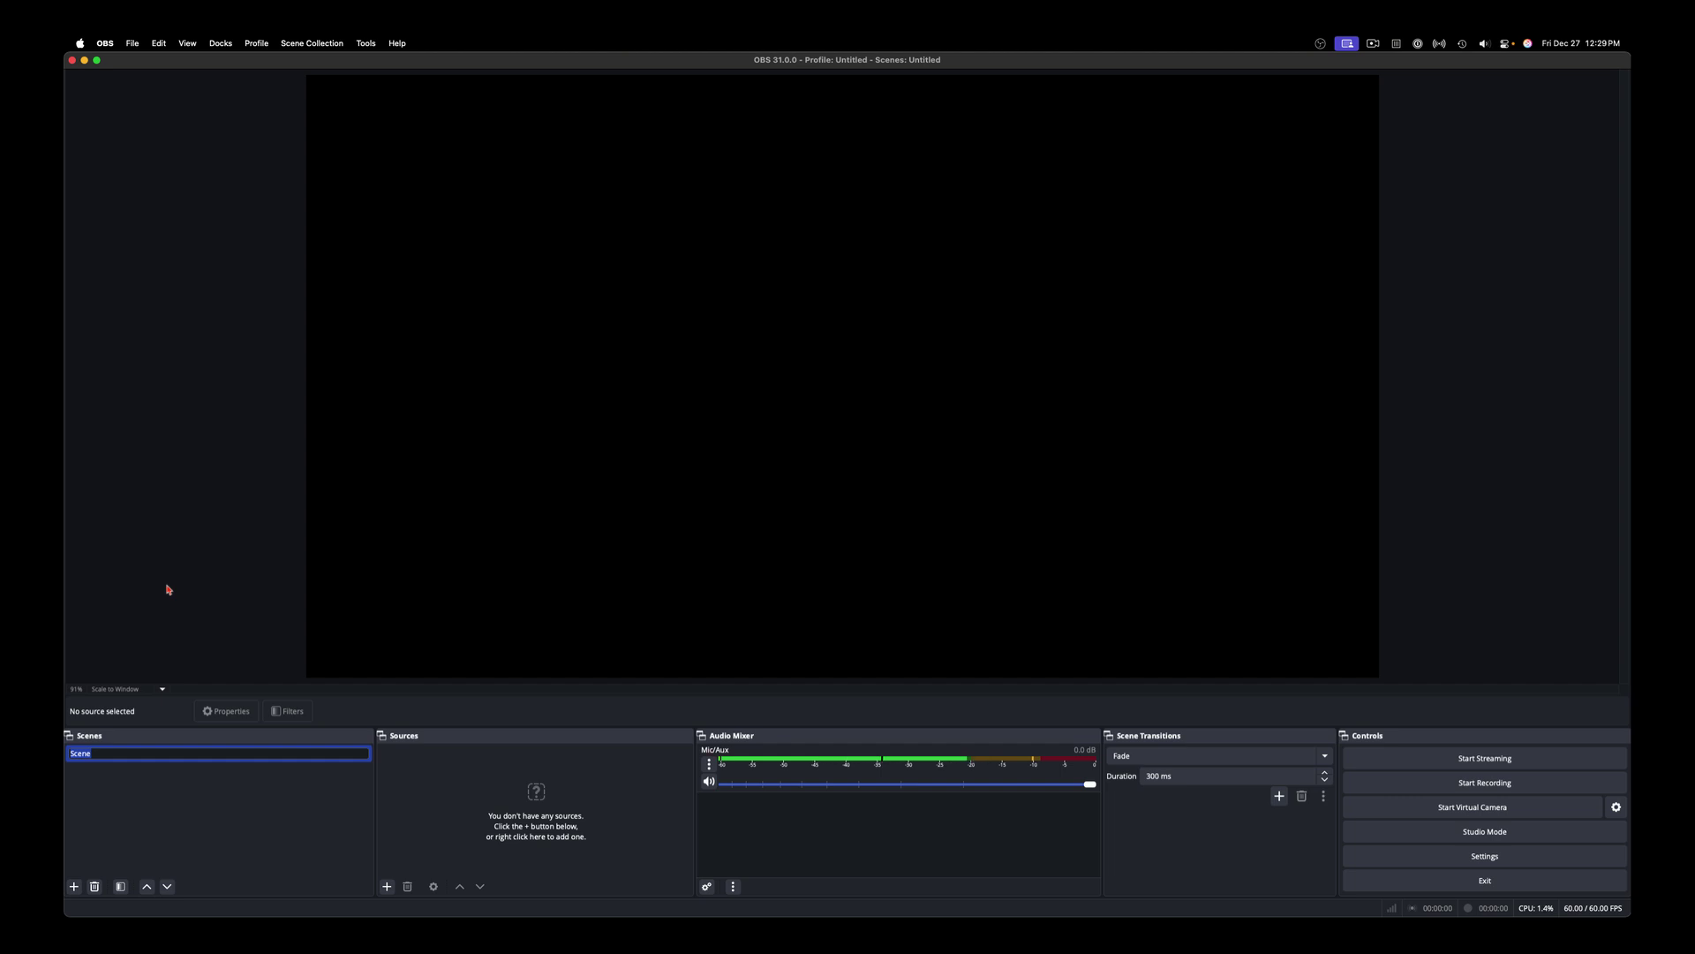
text(Start screen)
key(Return)
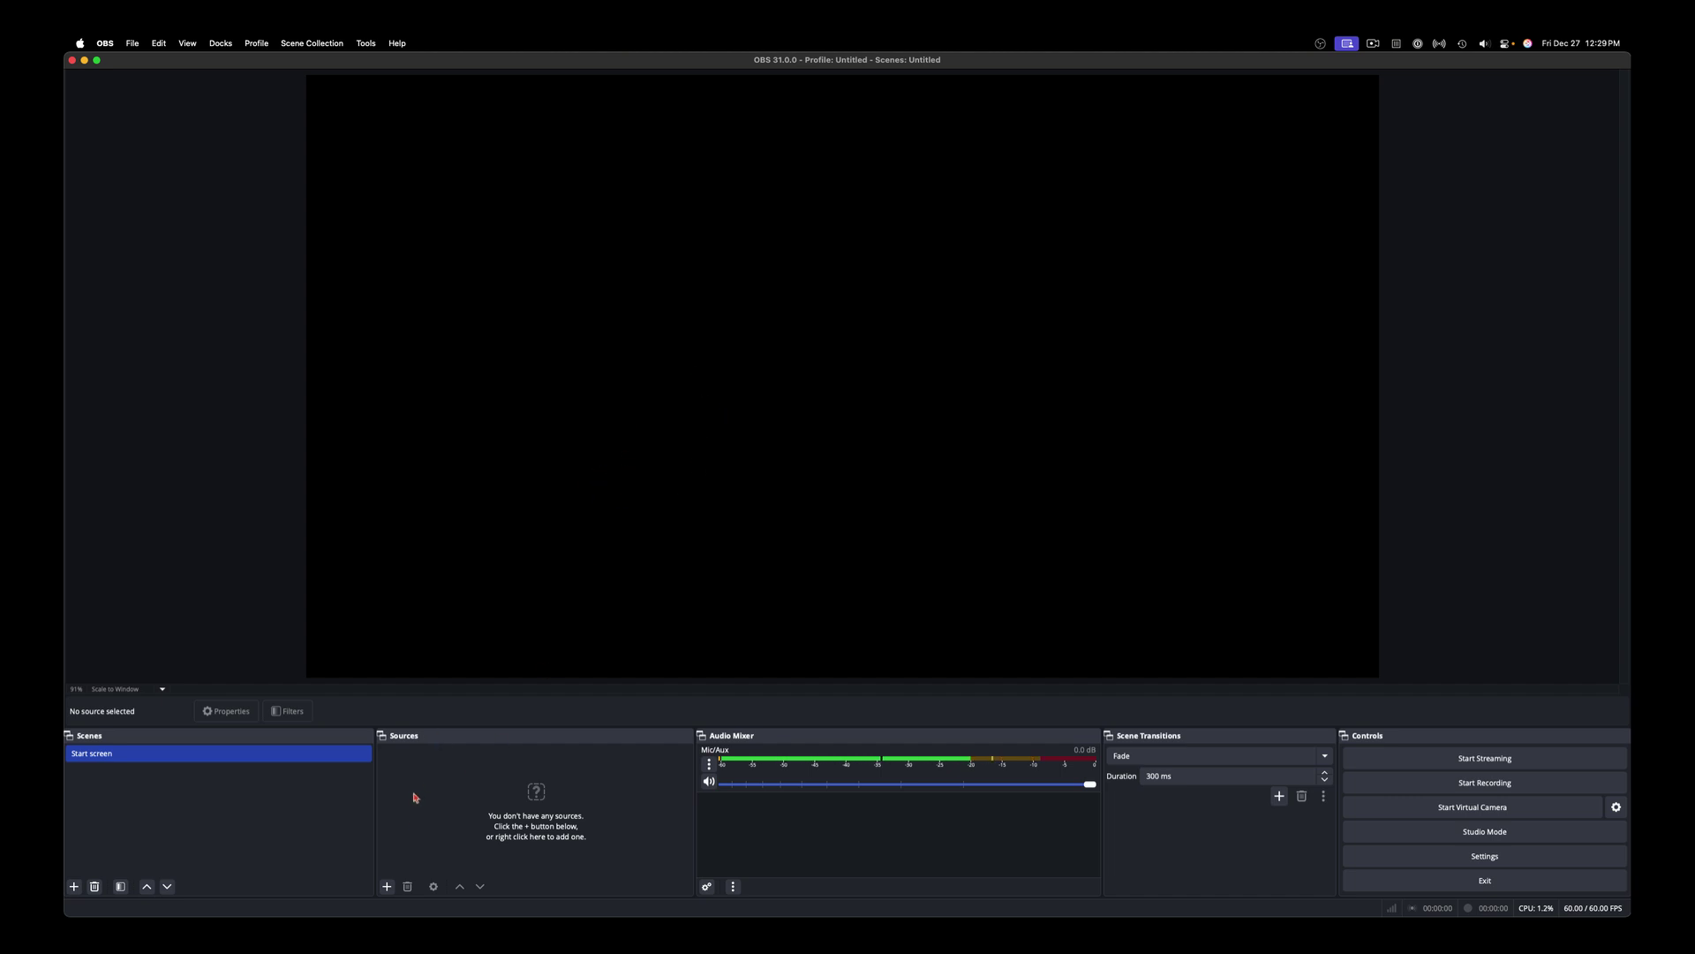
Step: Add a Text (FreeType 2) source named "GettingStarted" to the Start screen scene
click(386, 886)
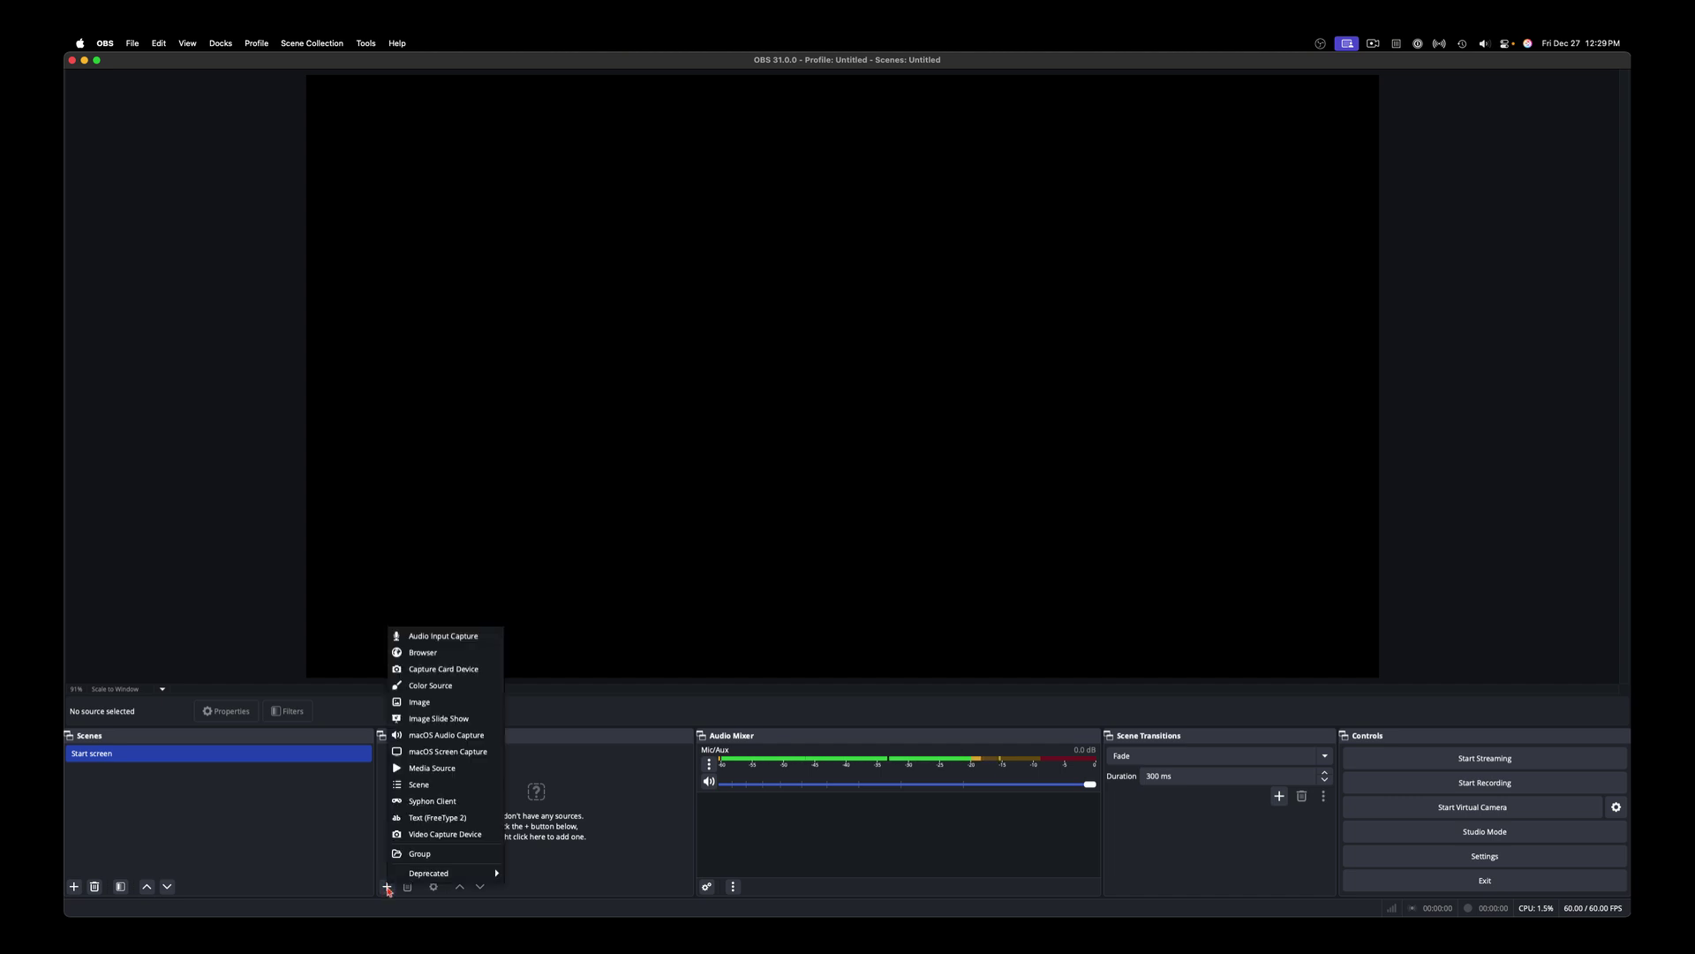
click(439, 819)
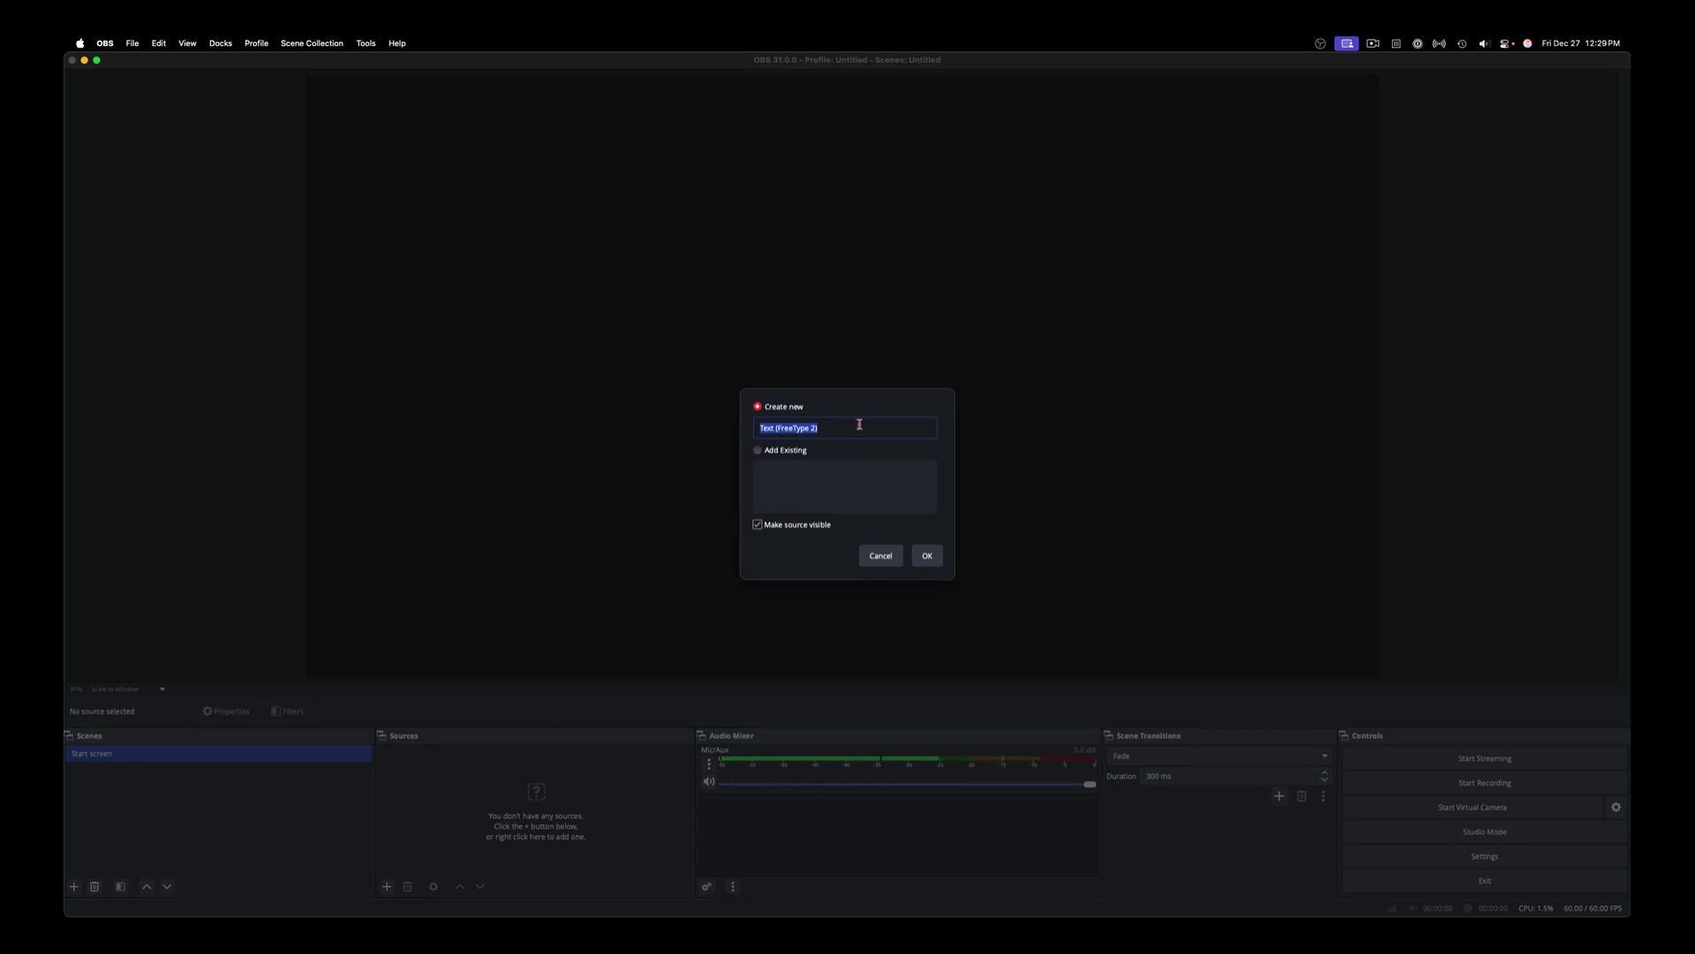
text(Geting)
key(BackSpace)
key(BackSpace)
text(gStarte)
click(927, 556)
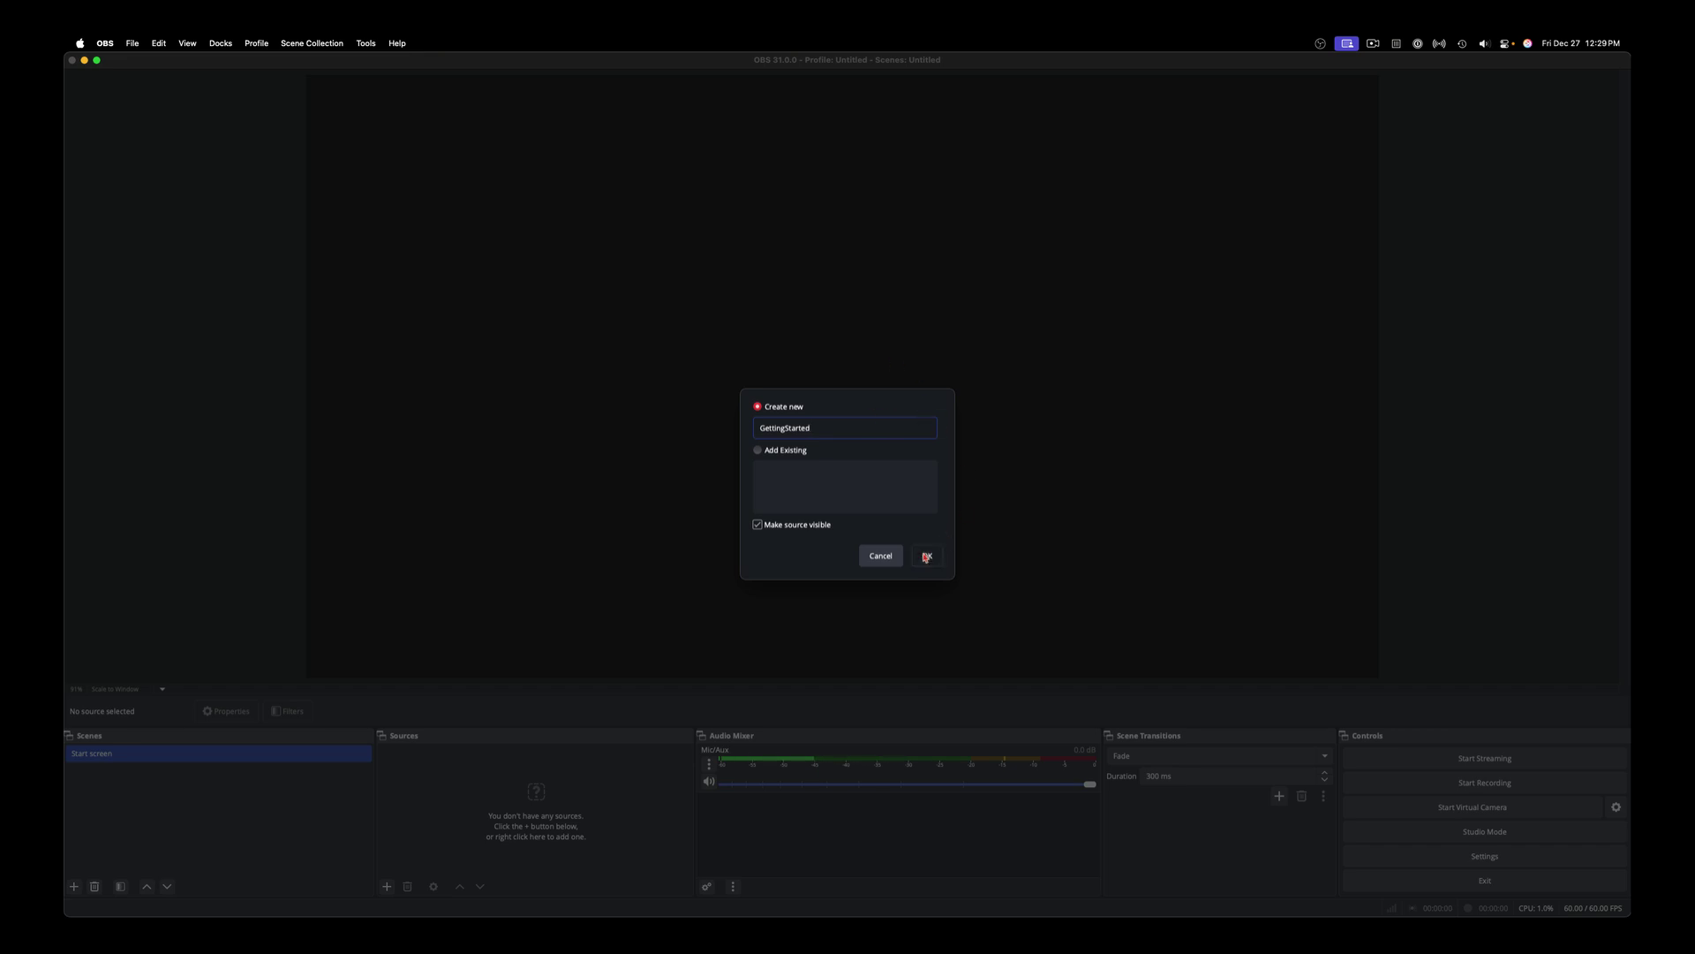
Step: Set the GettingStarted source's text to "Getting Started" and accept its properties
click(771, 539)
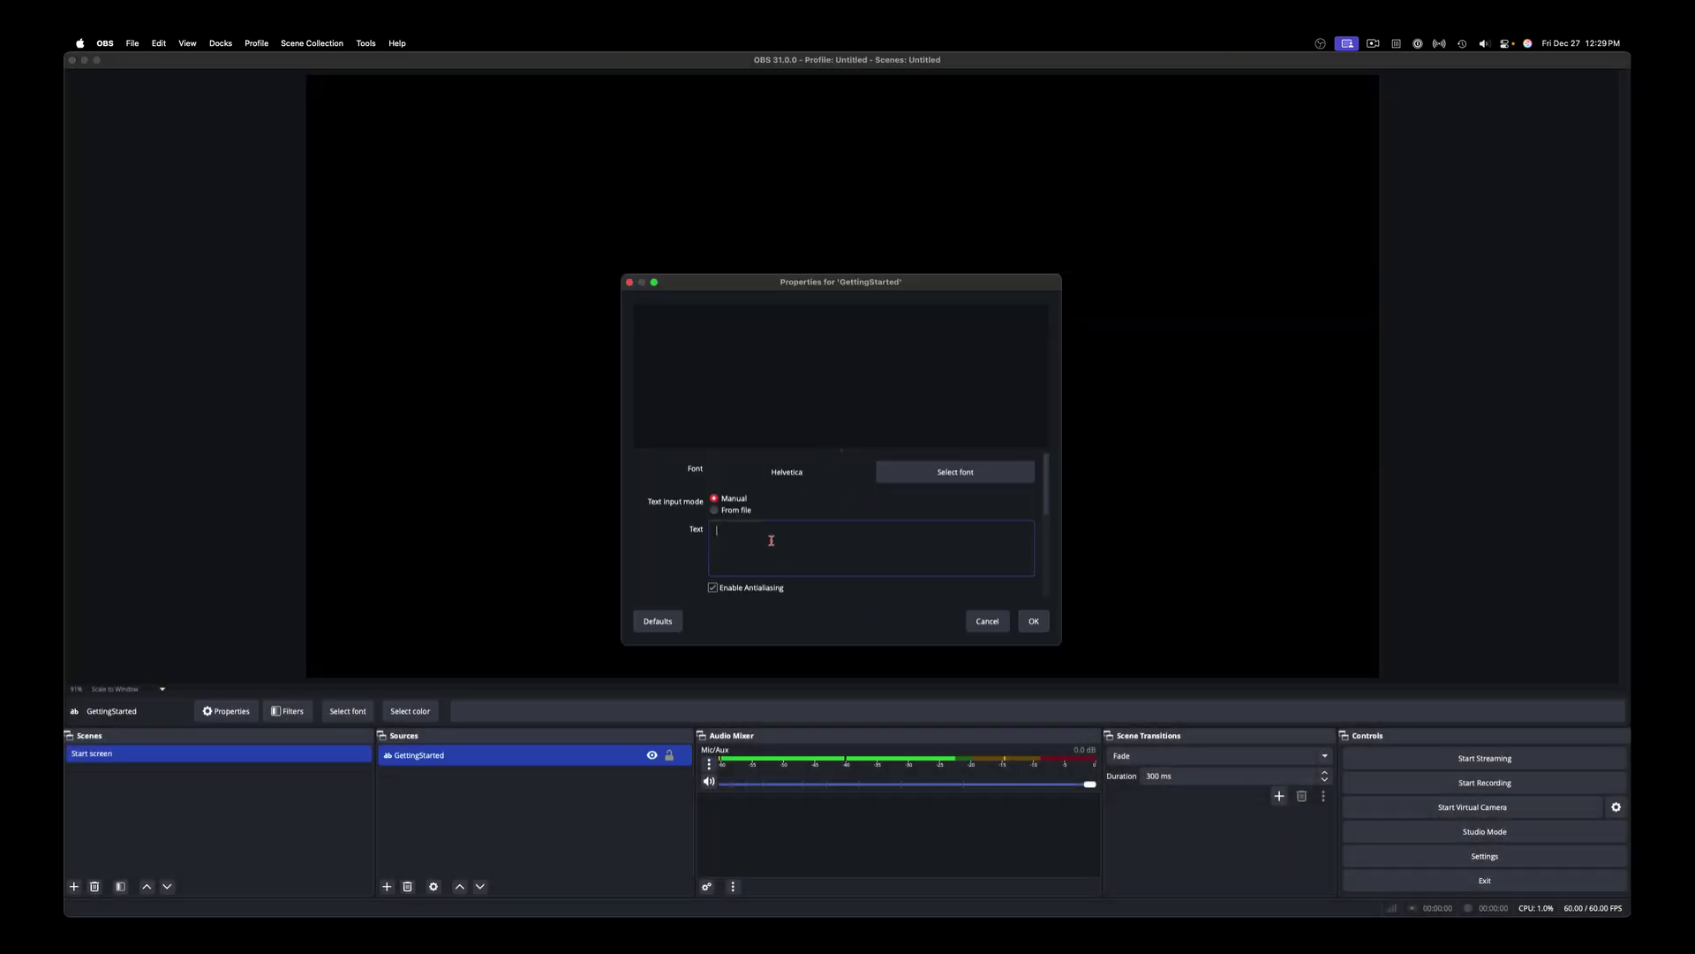
text(Getting)
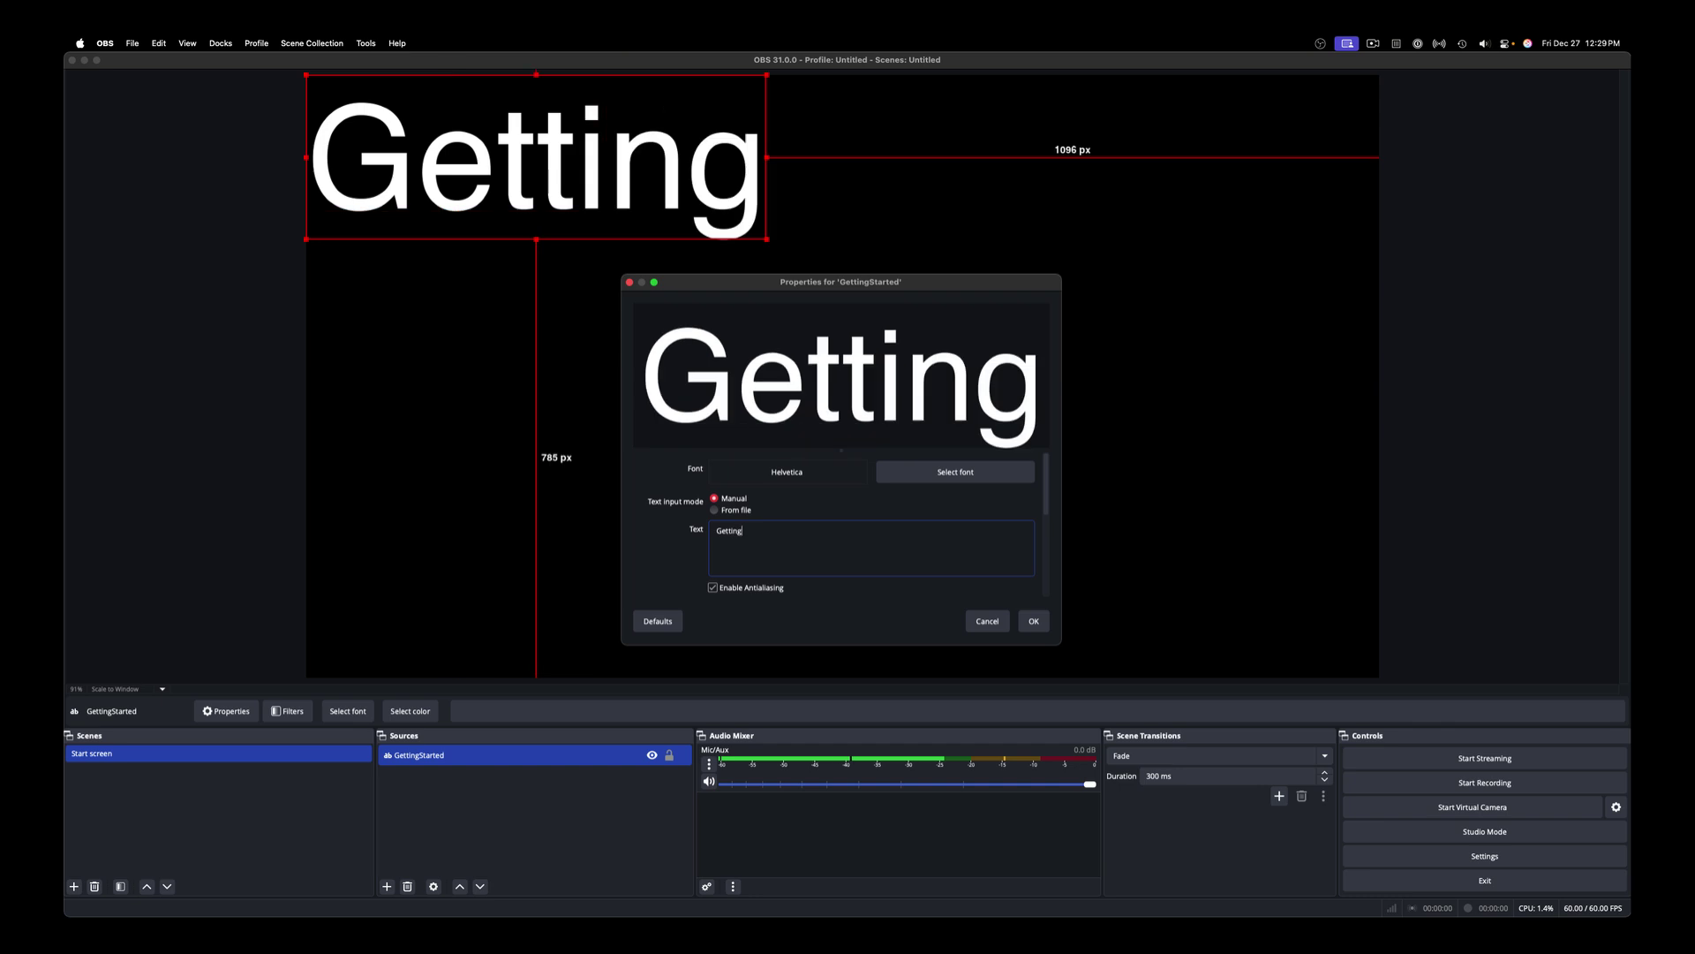
text( Started)
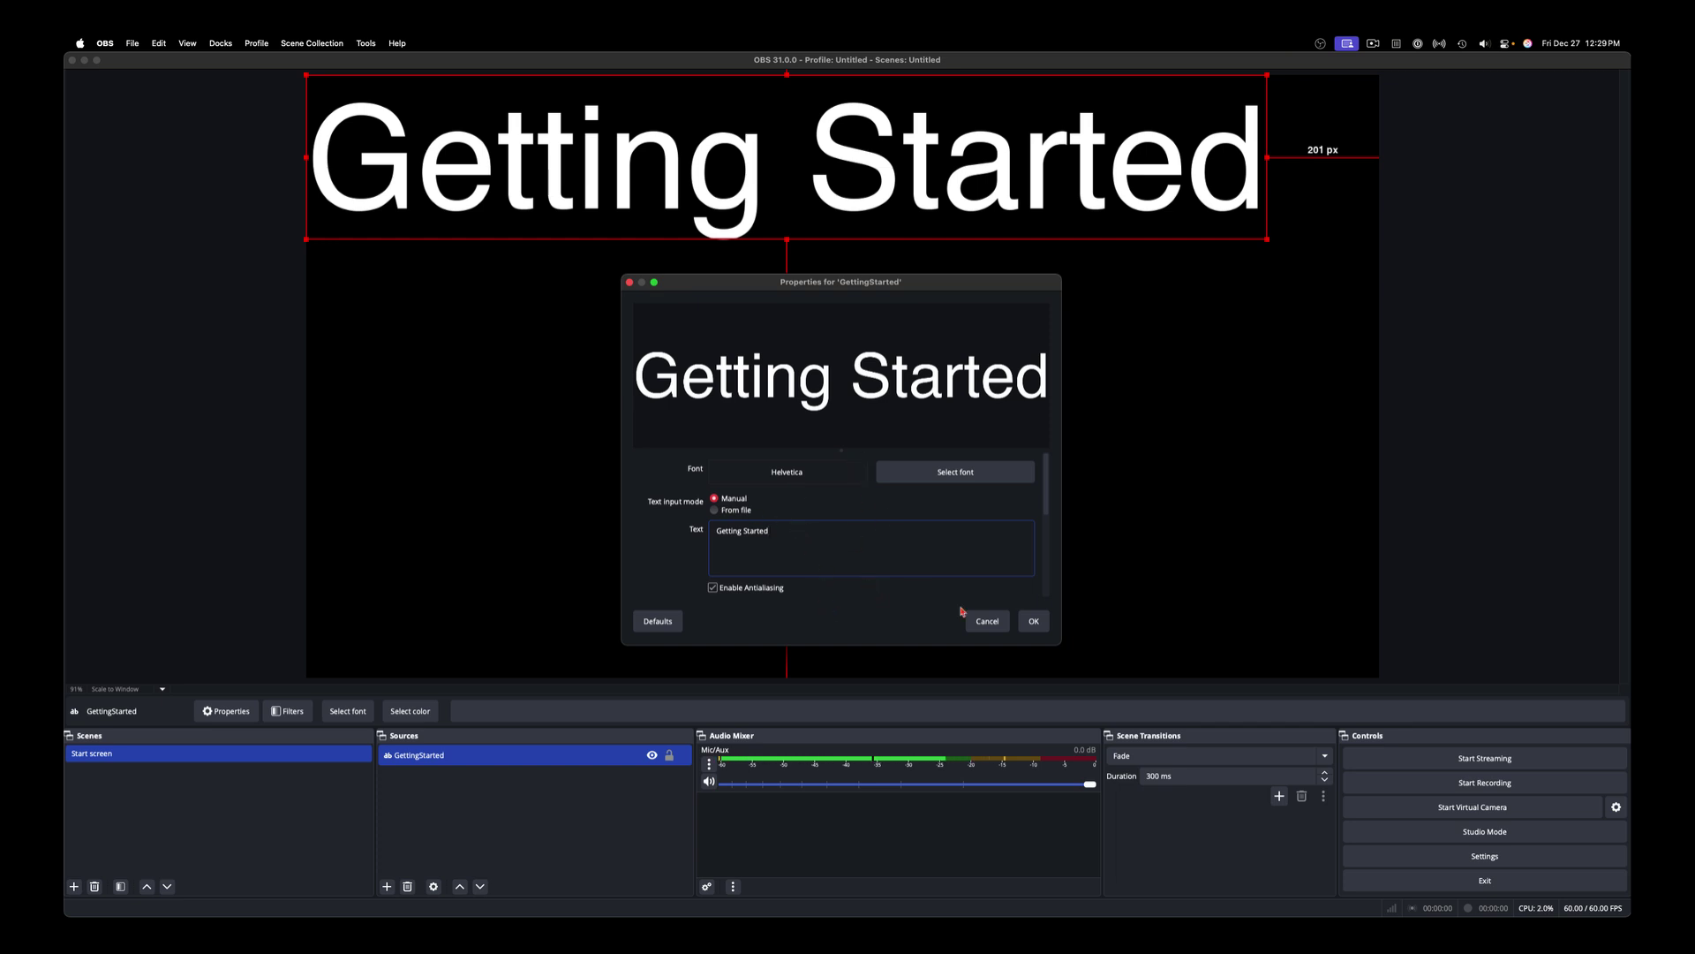
click(1028, 621)
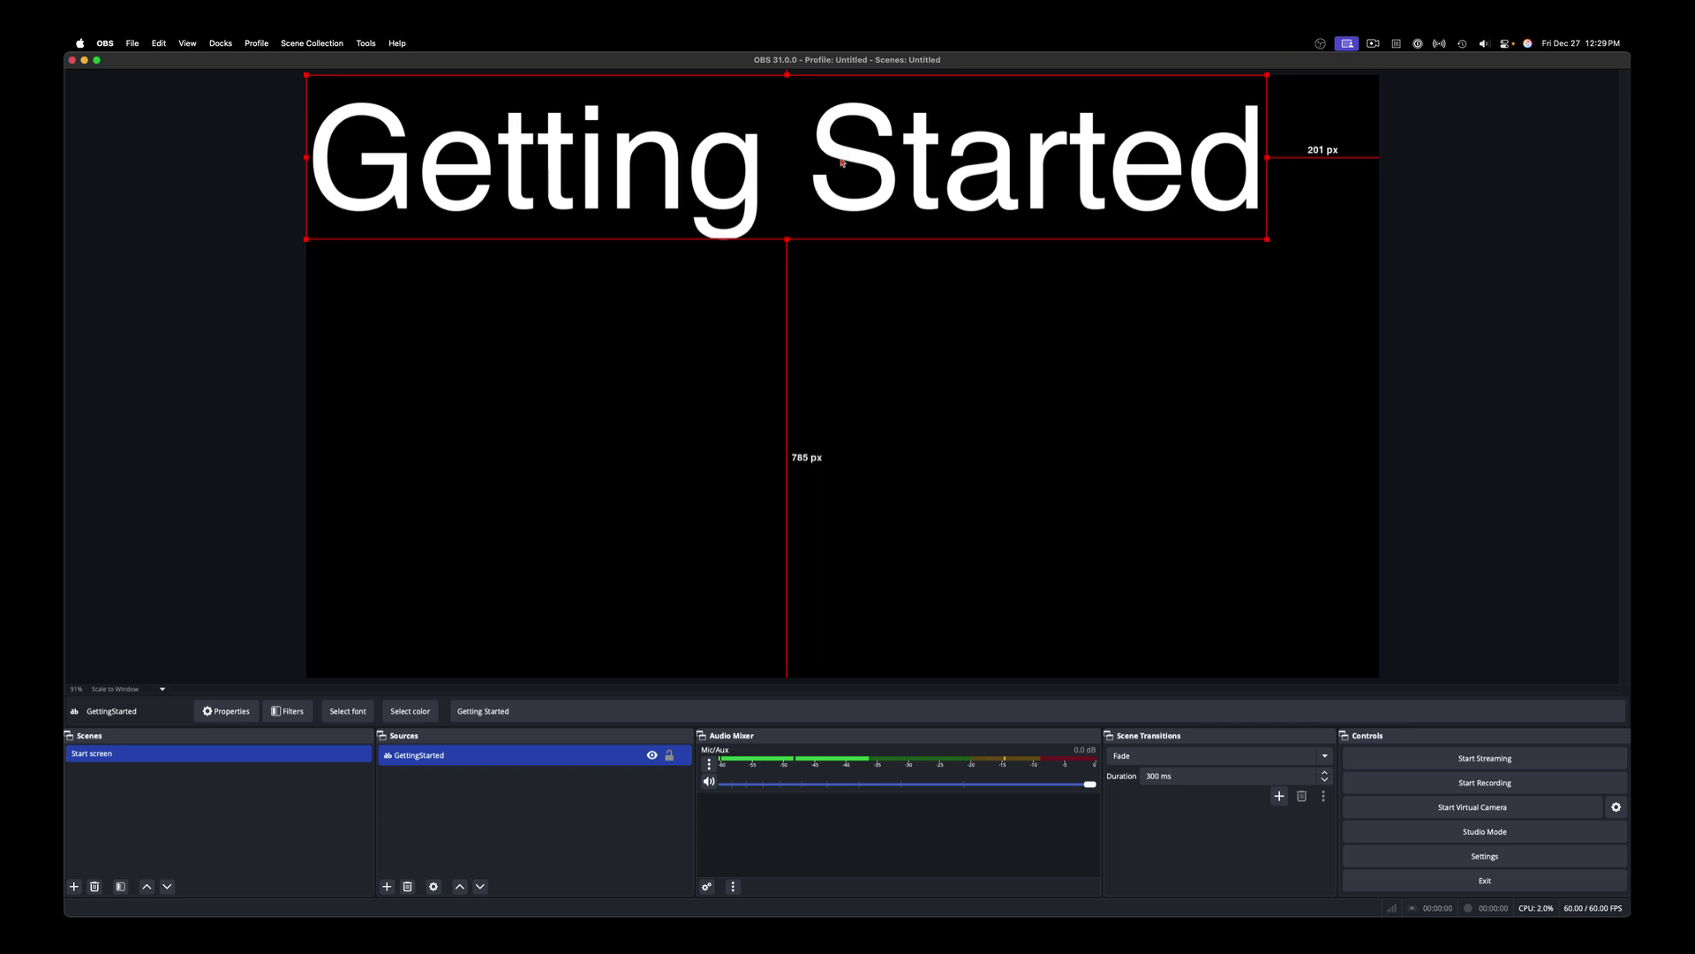
Step: Move the "Getting Started" text towards the middle of the canvas and center it to the screen with a transform
drag(839, 163, 892, 374)
right_click(893, 365)
click(874, 362)
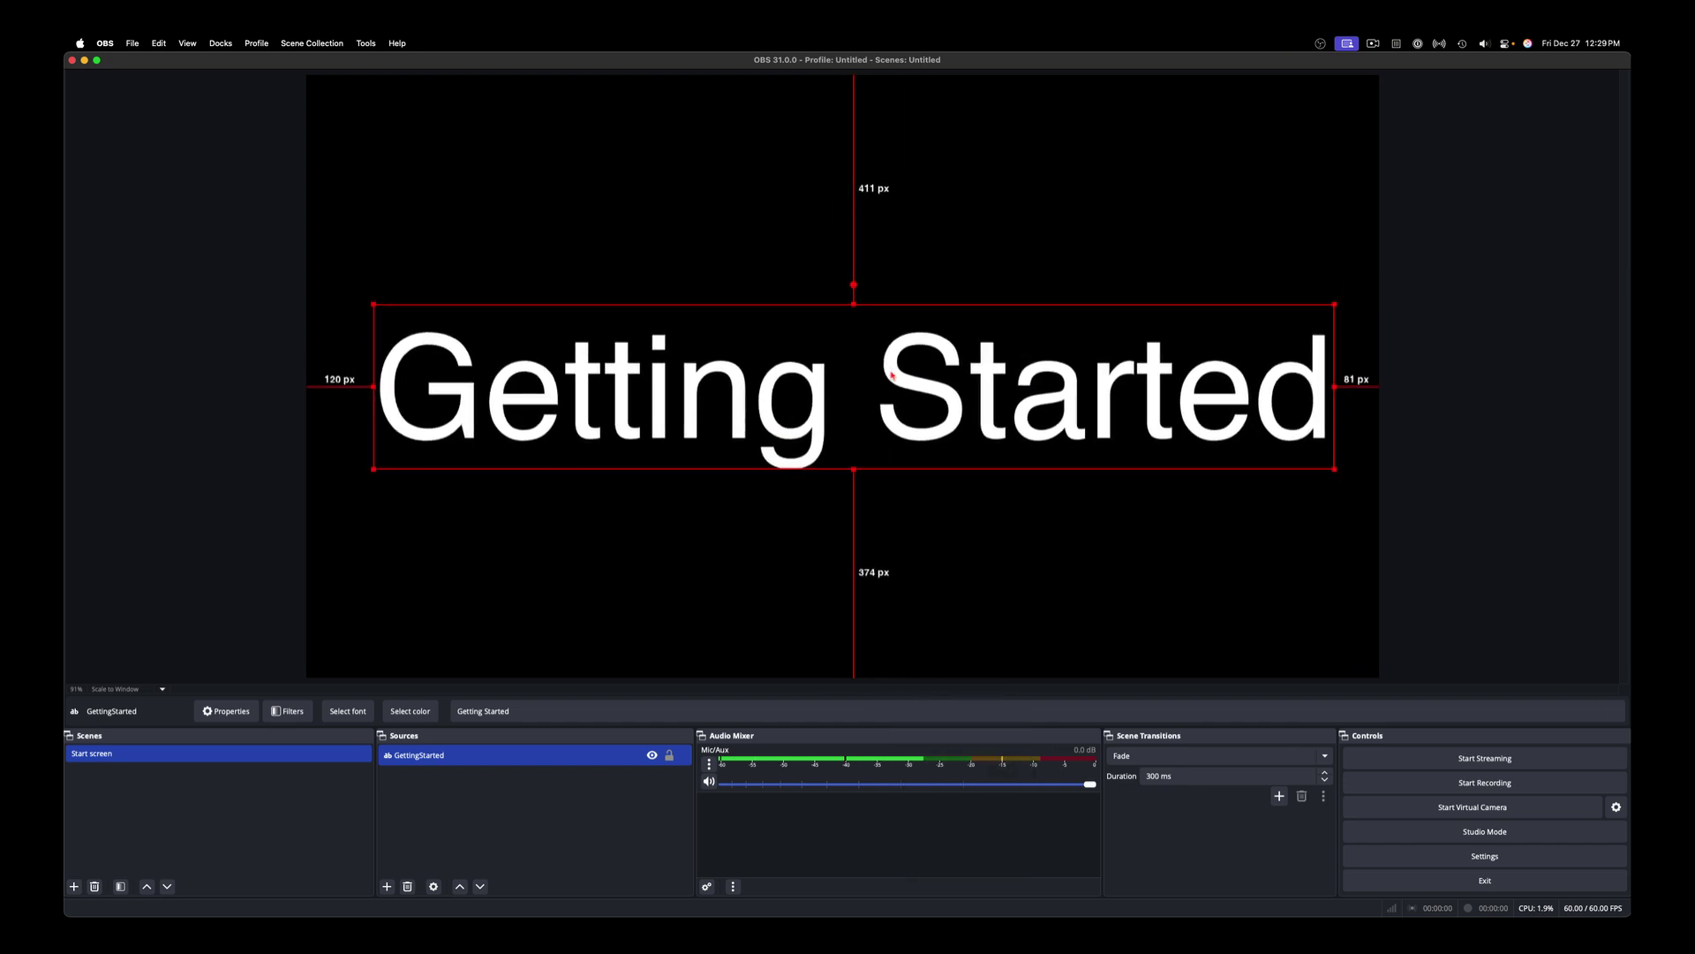
right_click(890, 354)
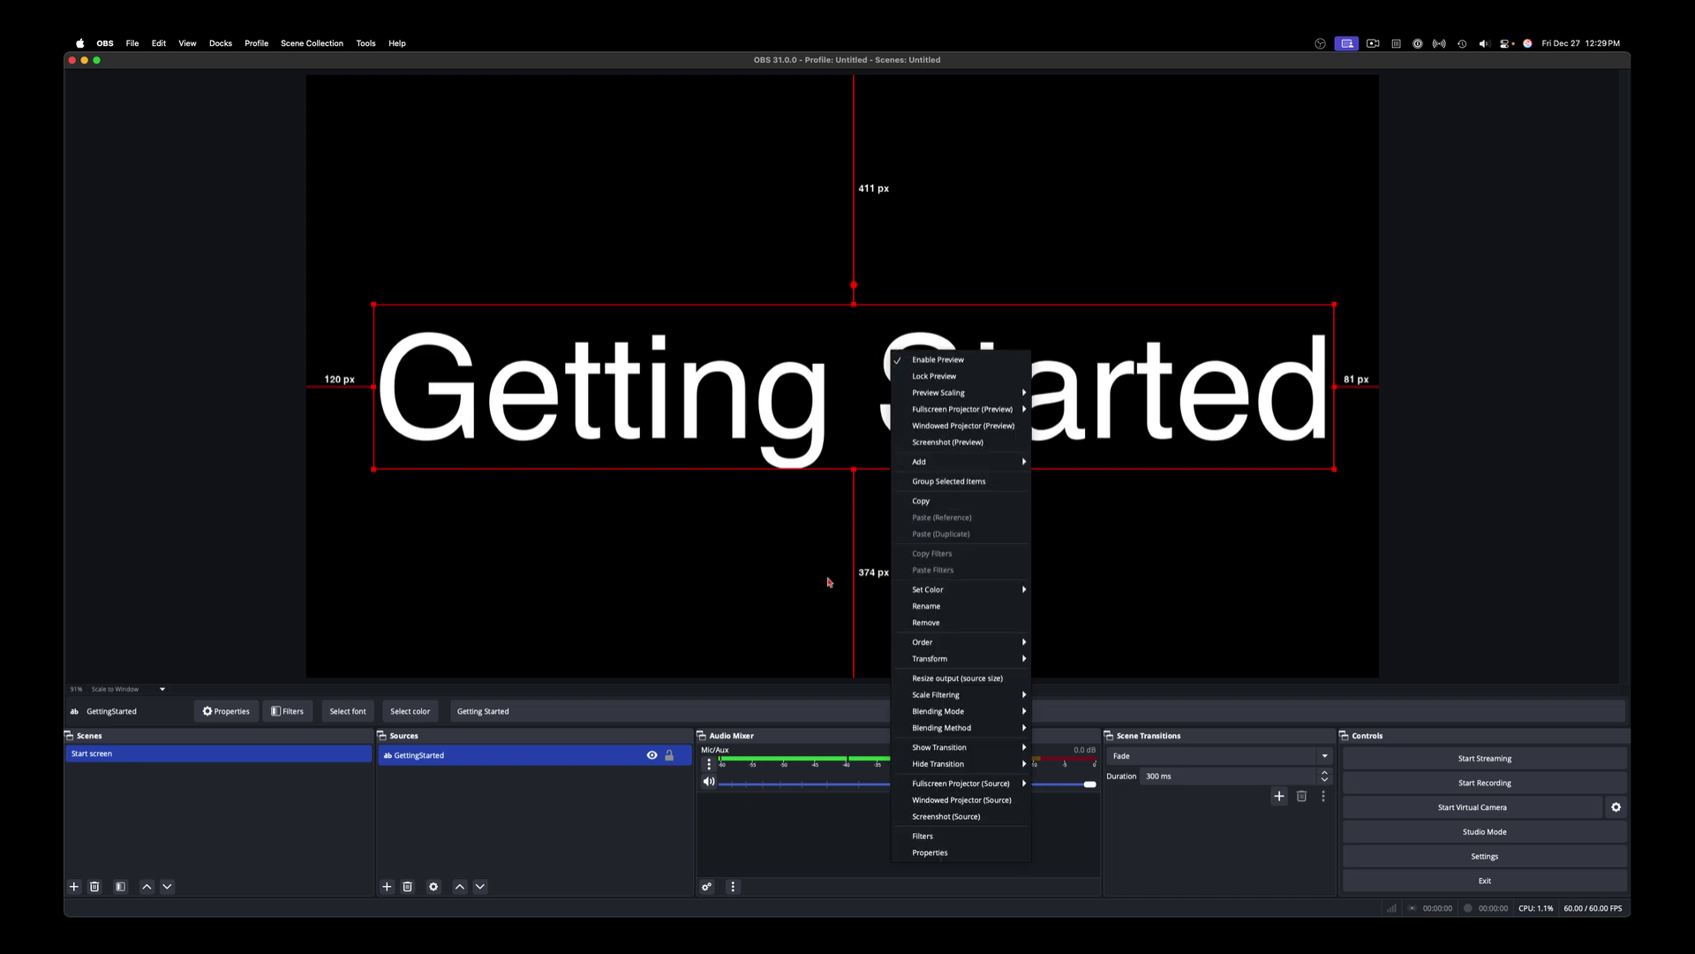
mouse_move(980, 664)
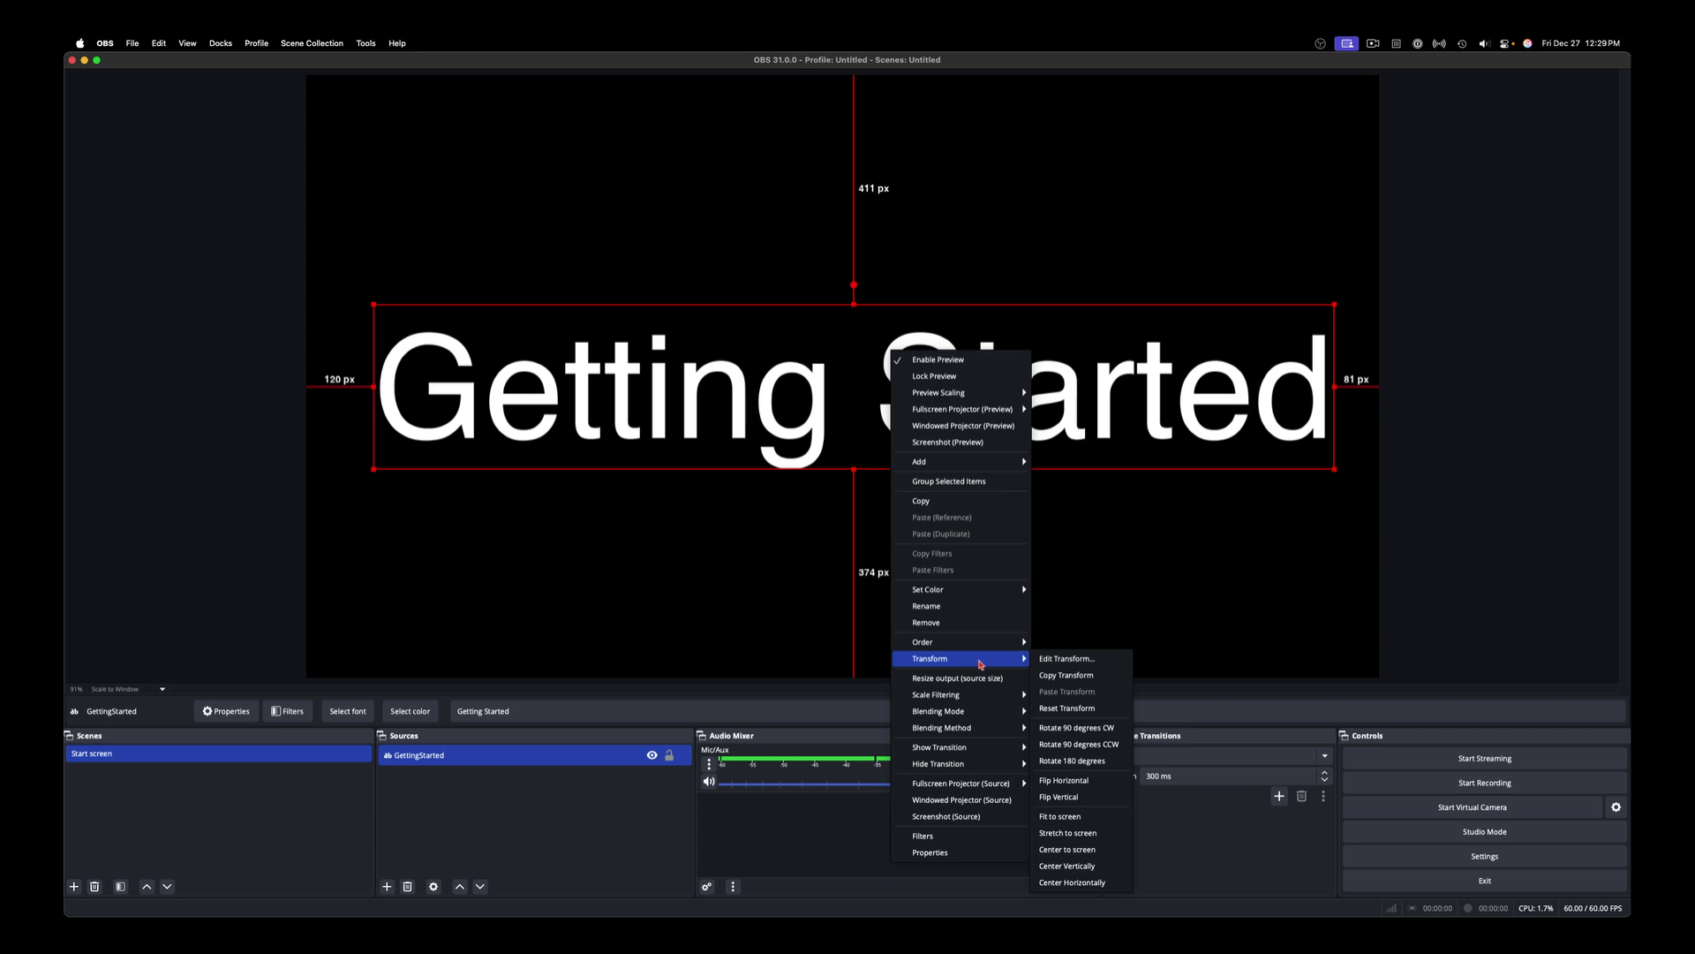
click(1073, 849)
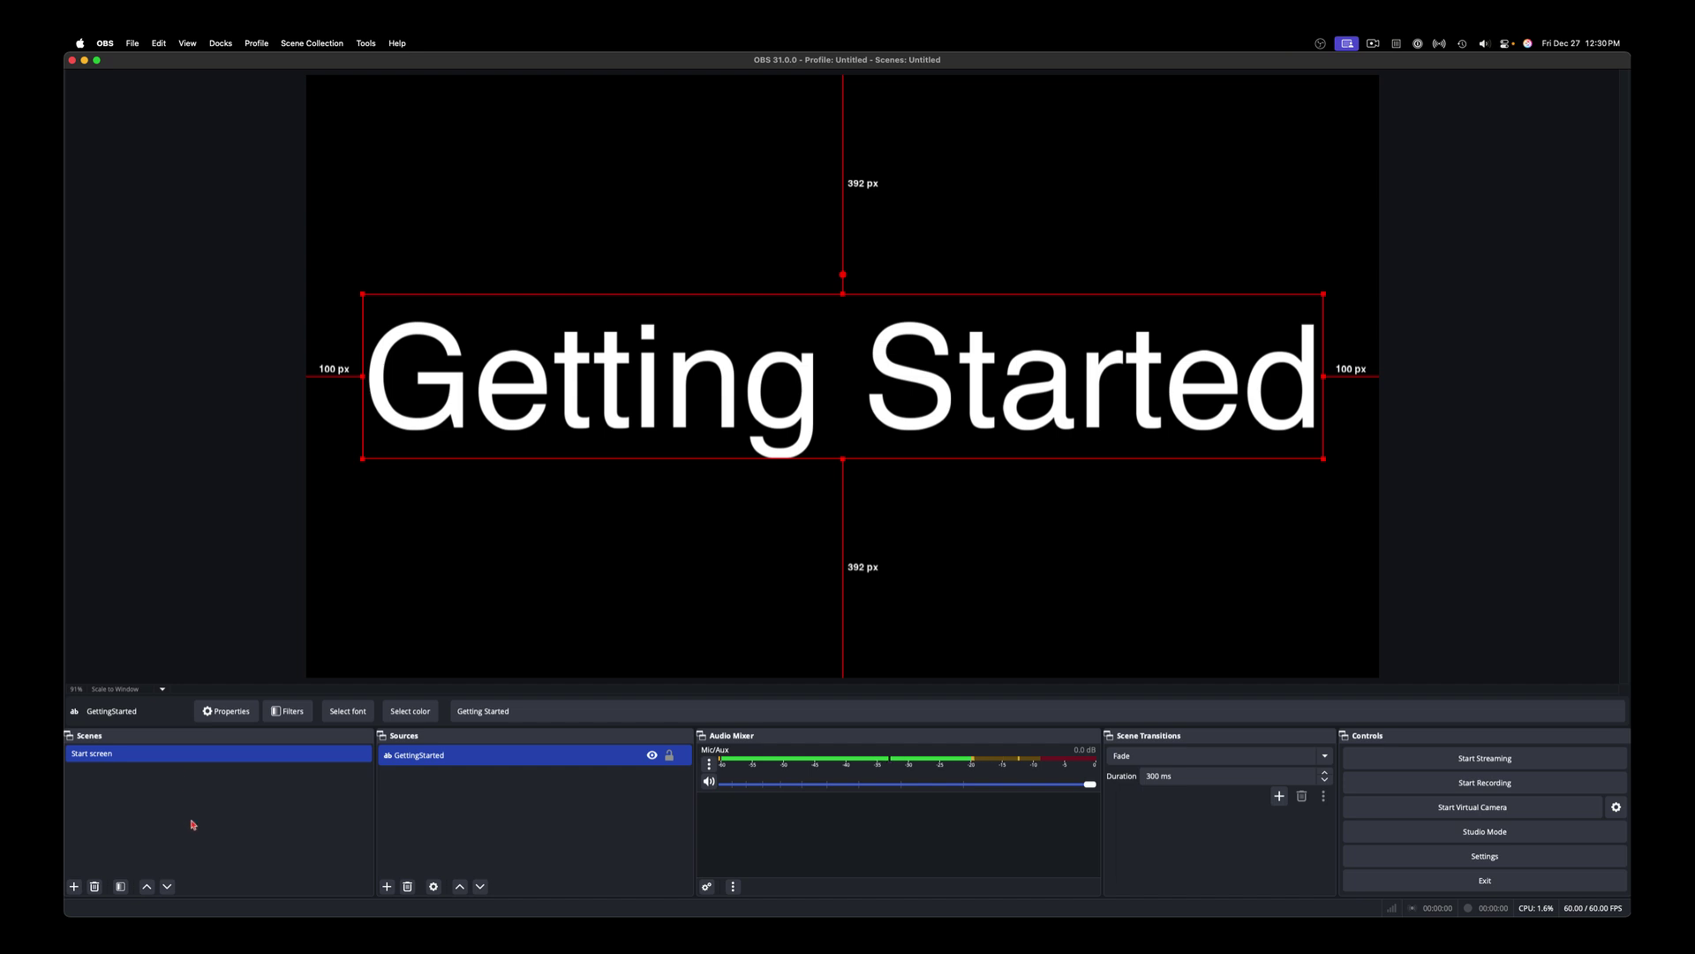
Step: Create a second scene named "Desktop" and switch between it and Start screen to preview the transition, ending on Desktop
click(74, 887)
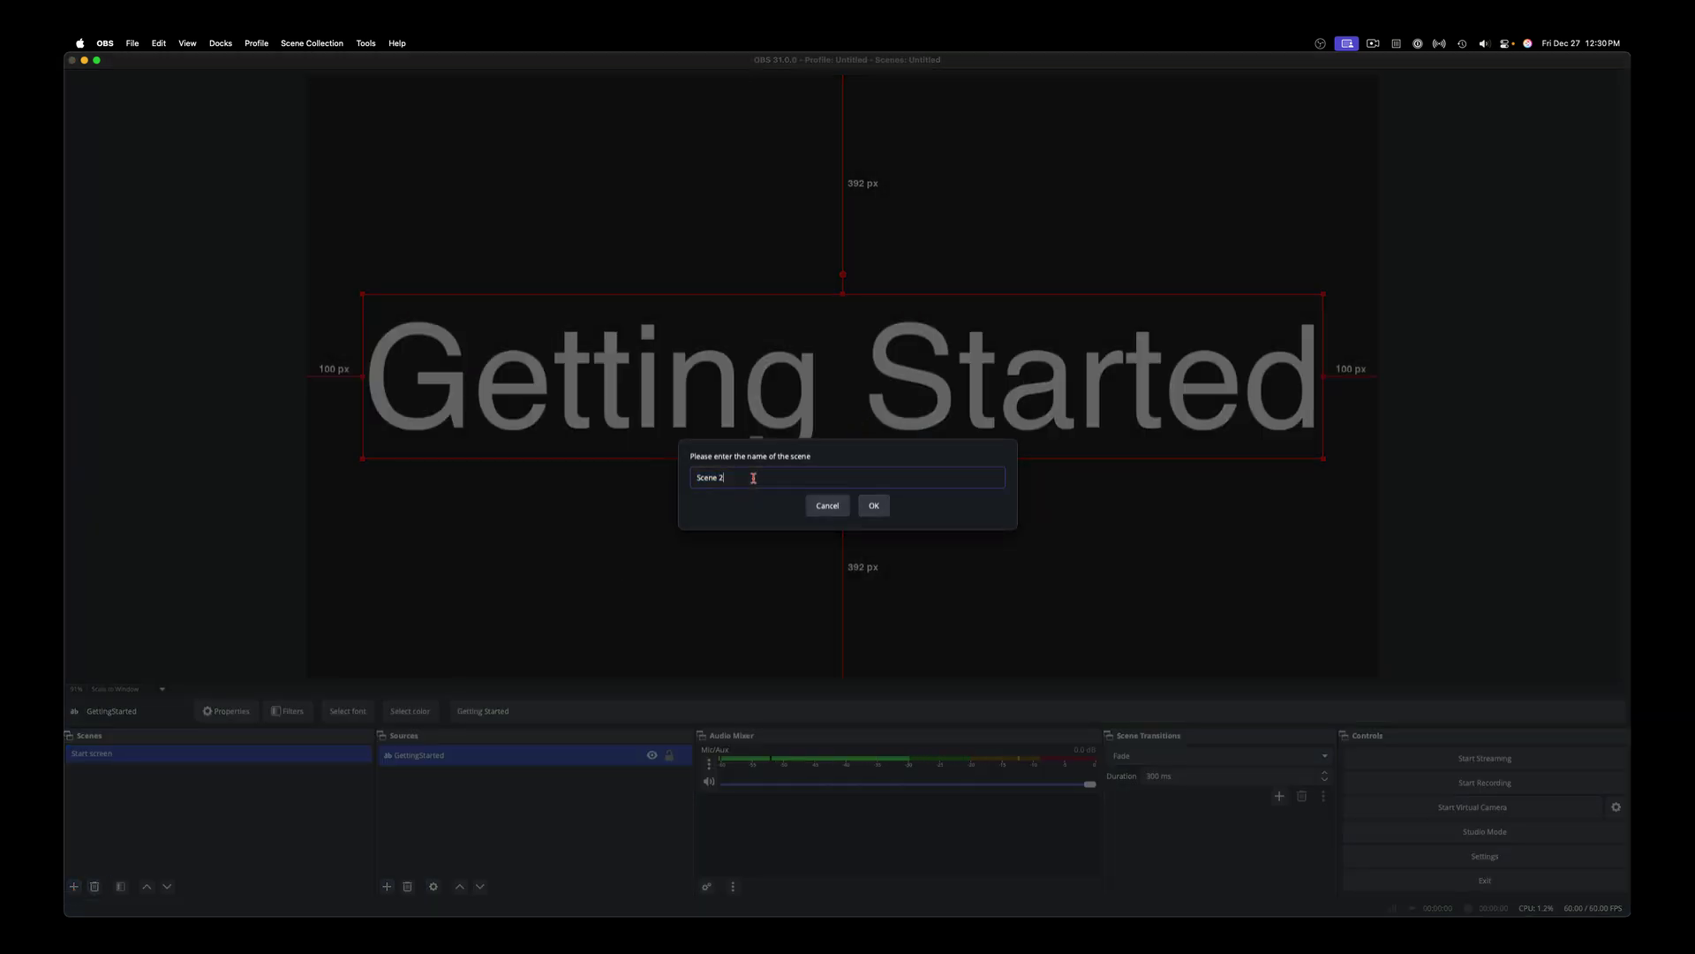
drag(717, 478, 670, 474)
text(Desktop)
key(Return)
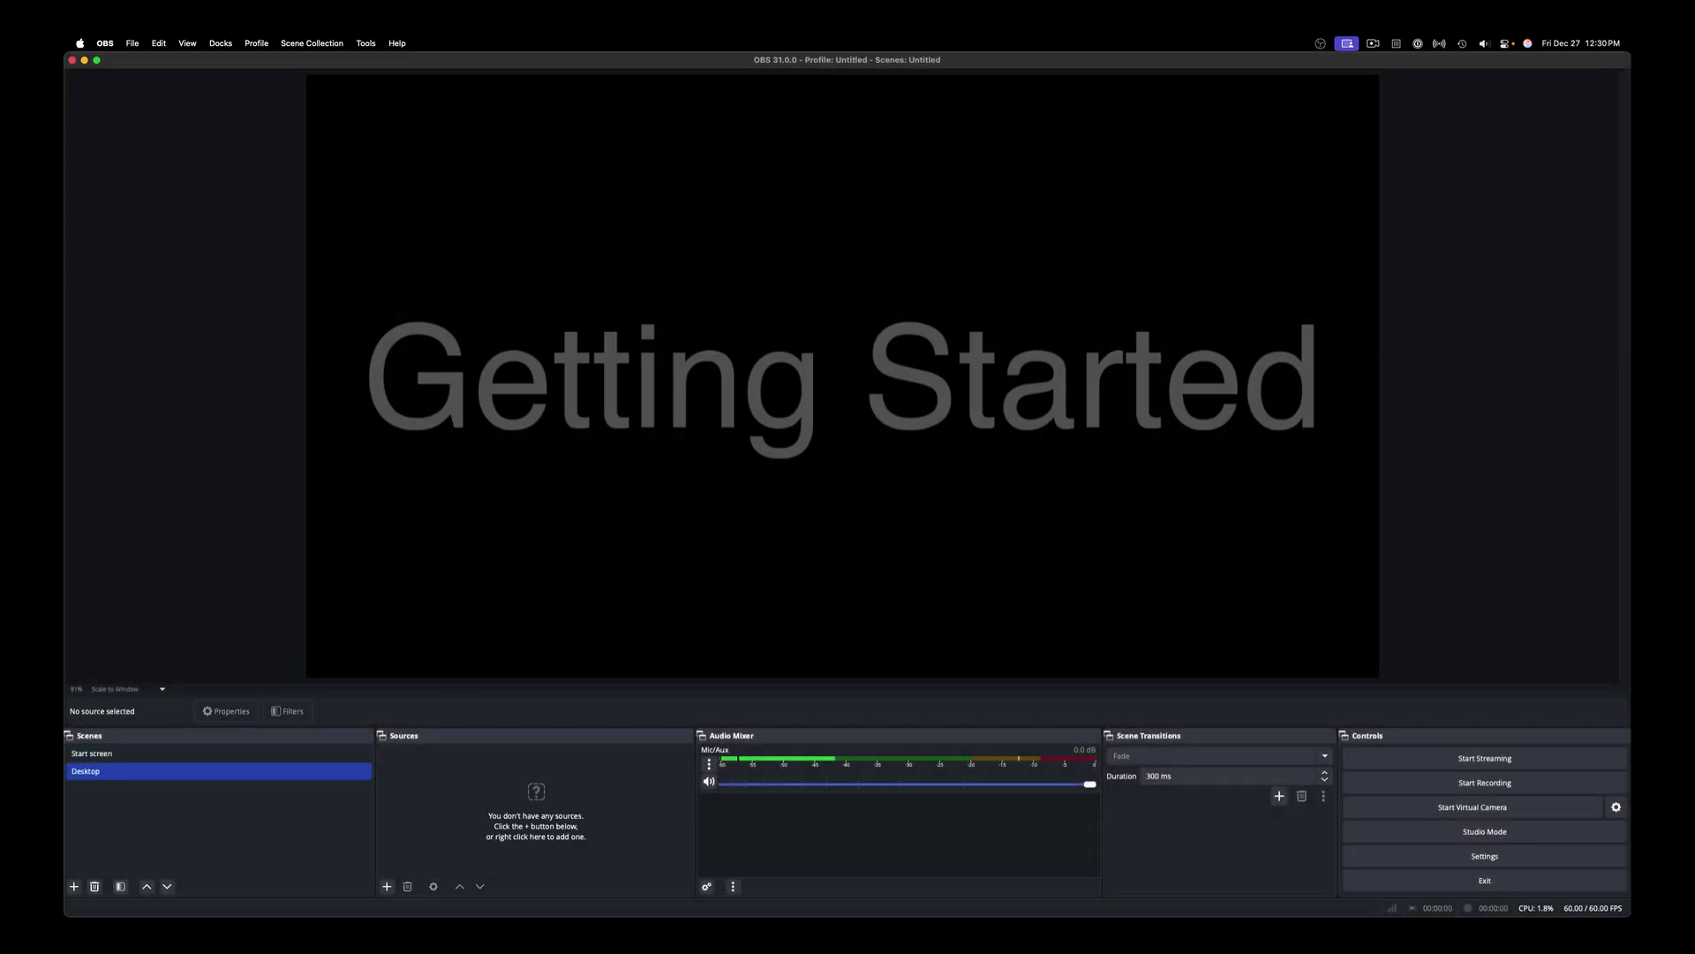
click(203, 758)
click(205, 770)
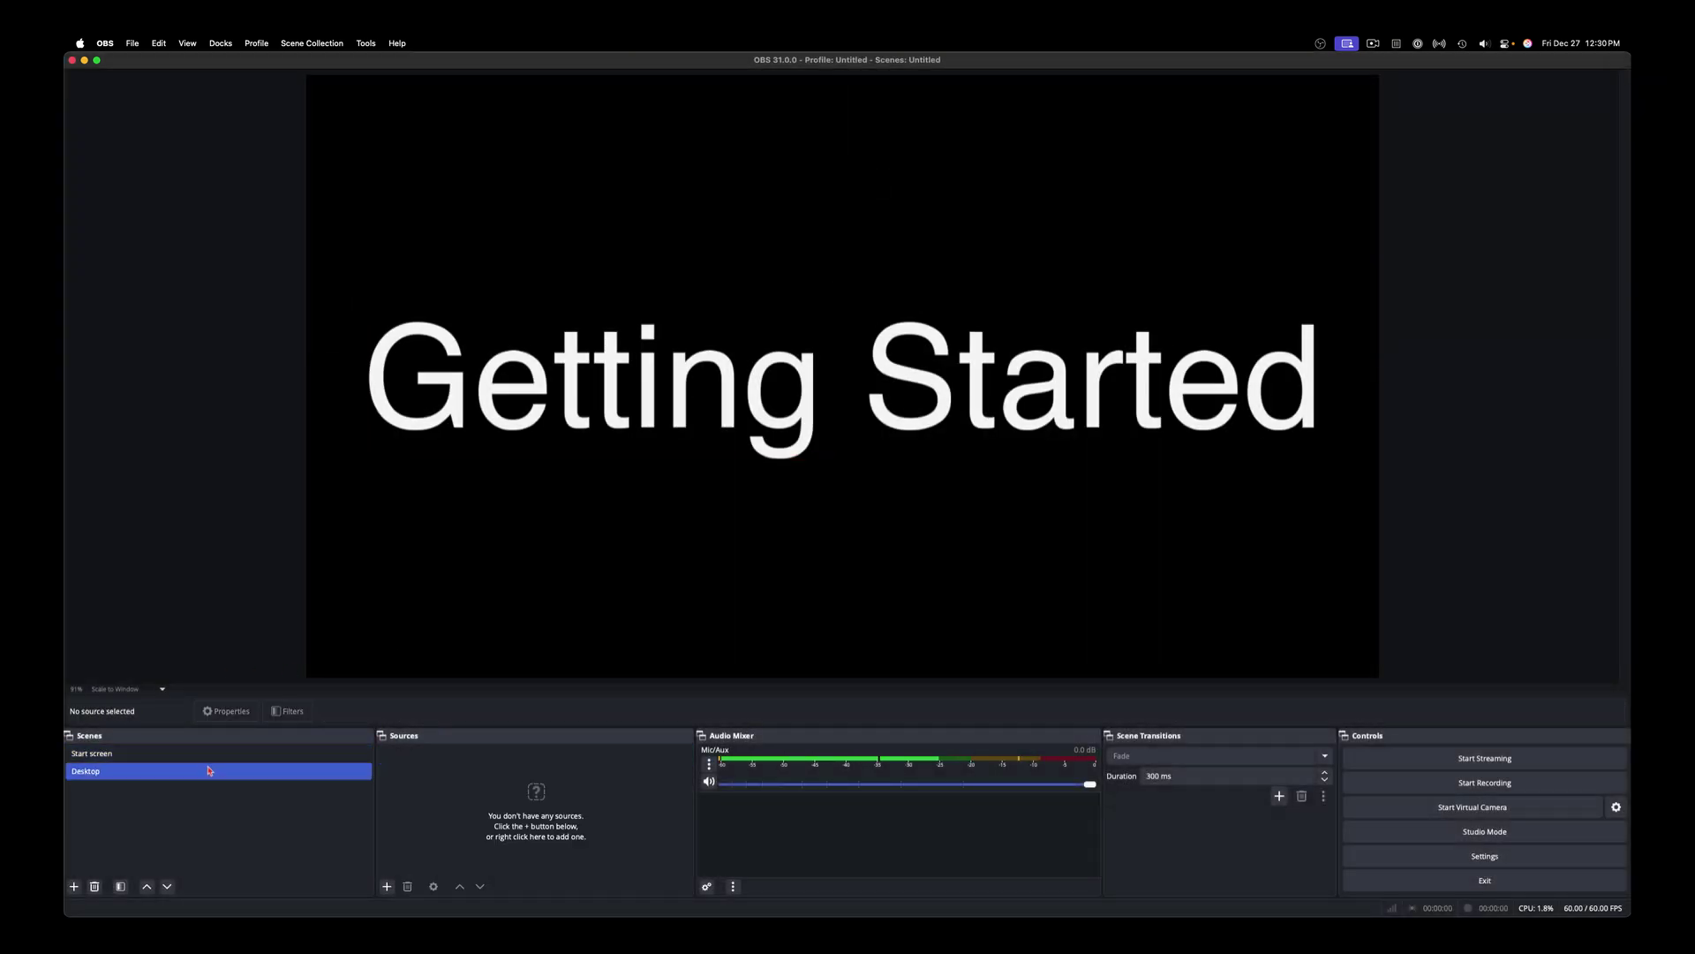
click(212, 756)
click(215, 771)
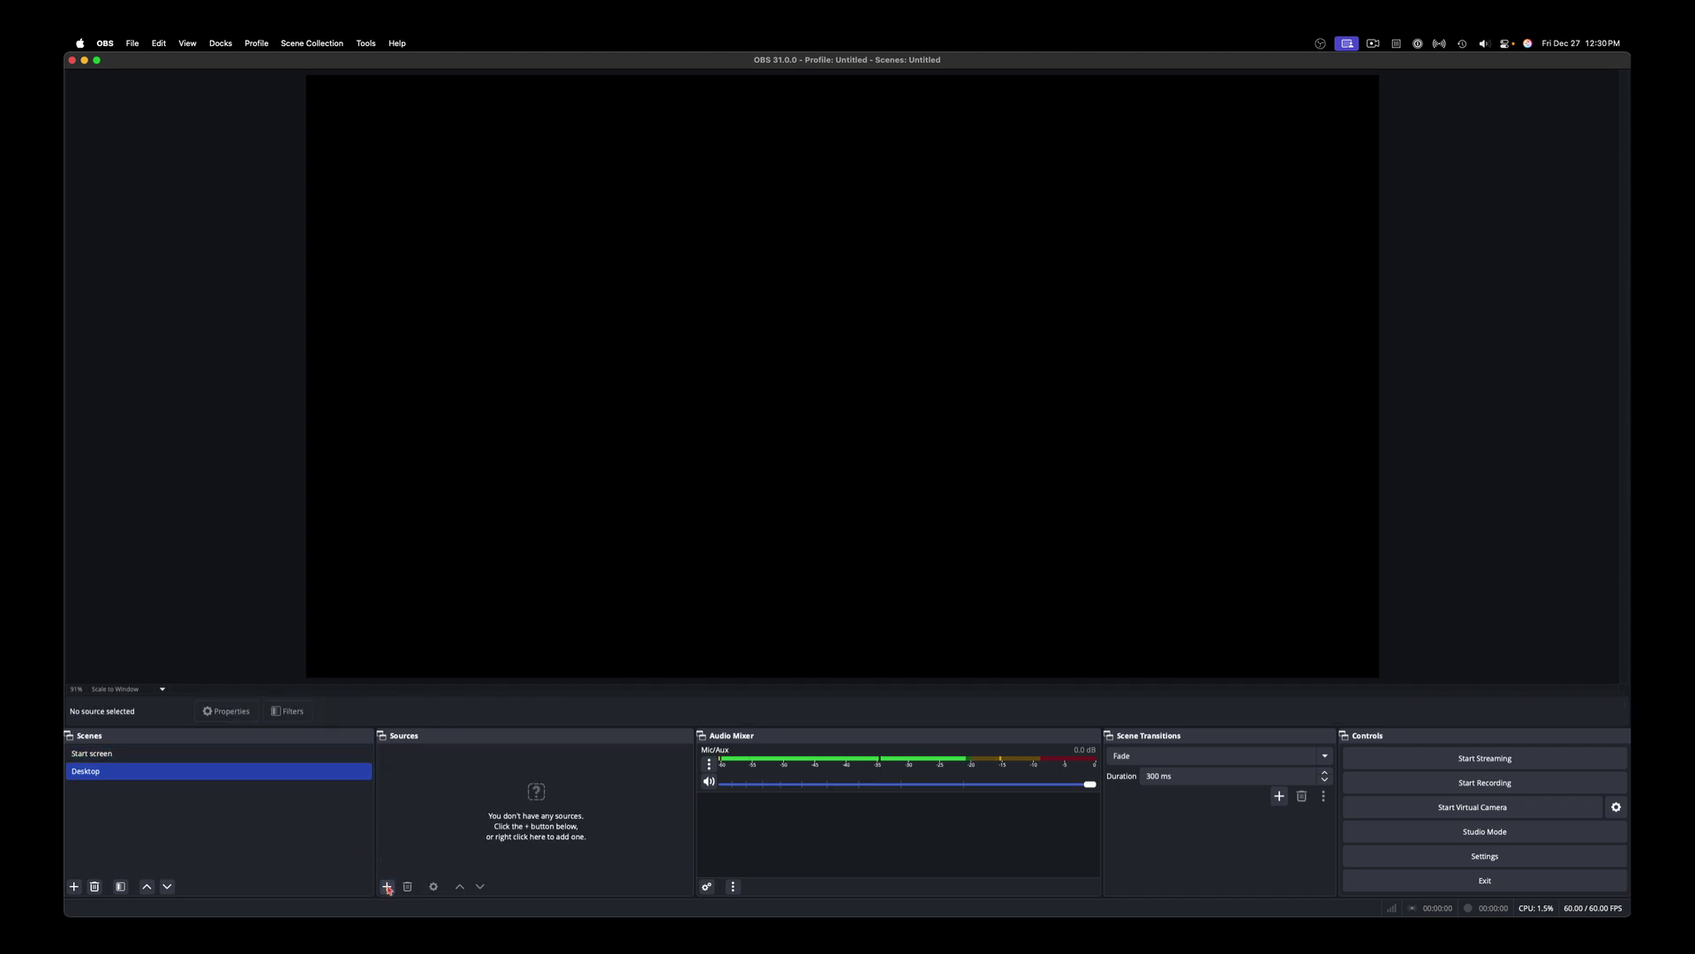
Step: Add a macOS Screen Capture source named "macOS Screen" to the Desktop scene
click(386, 886)
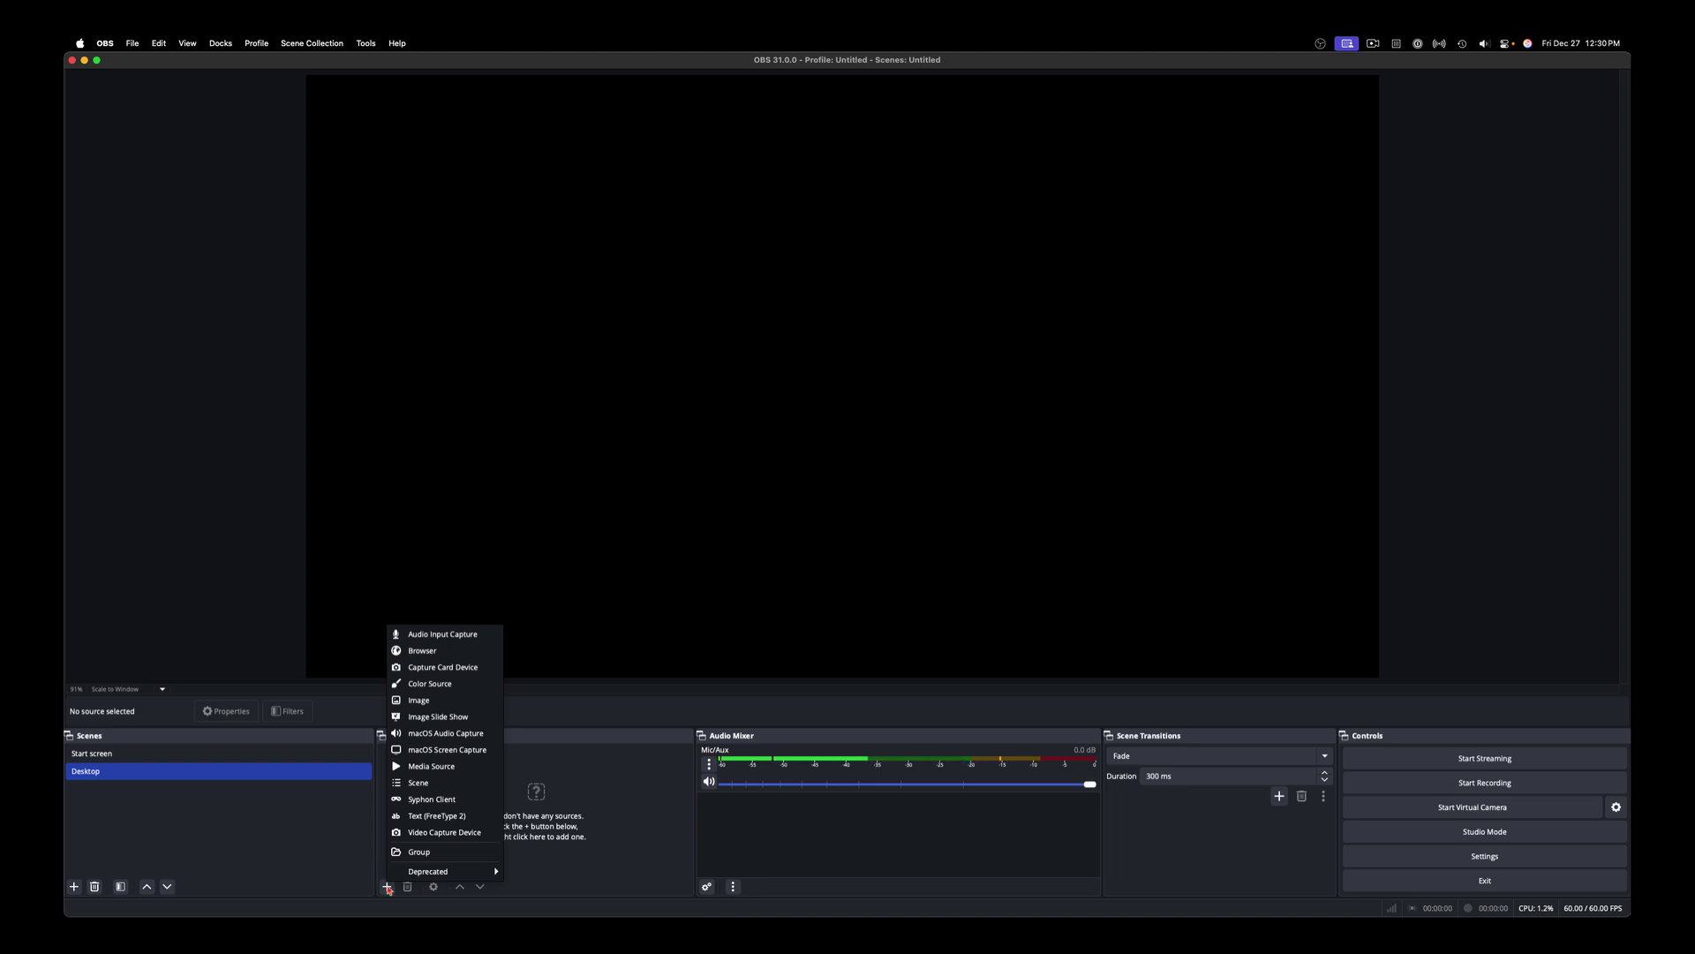
click(428, 750)
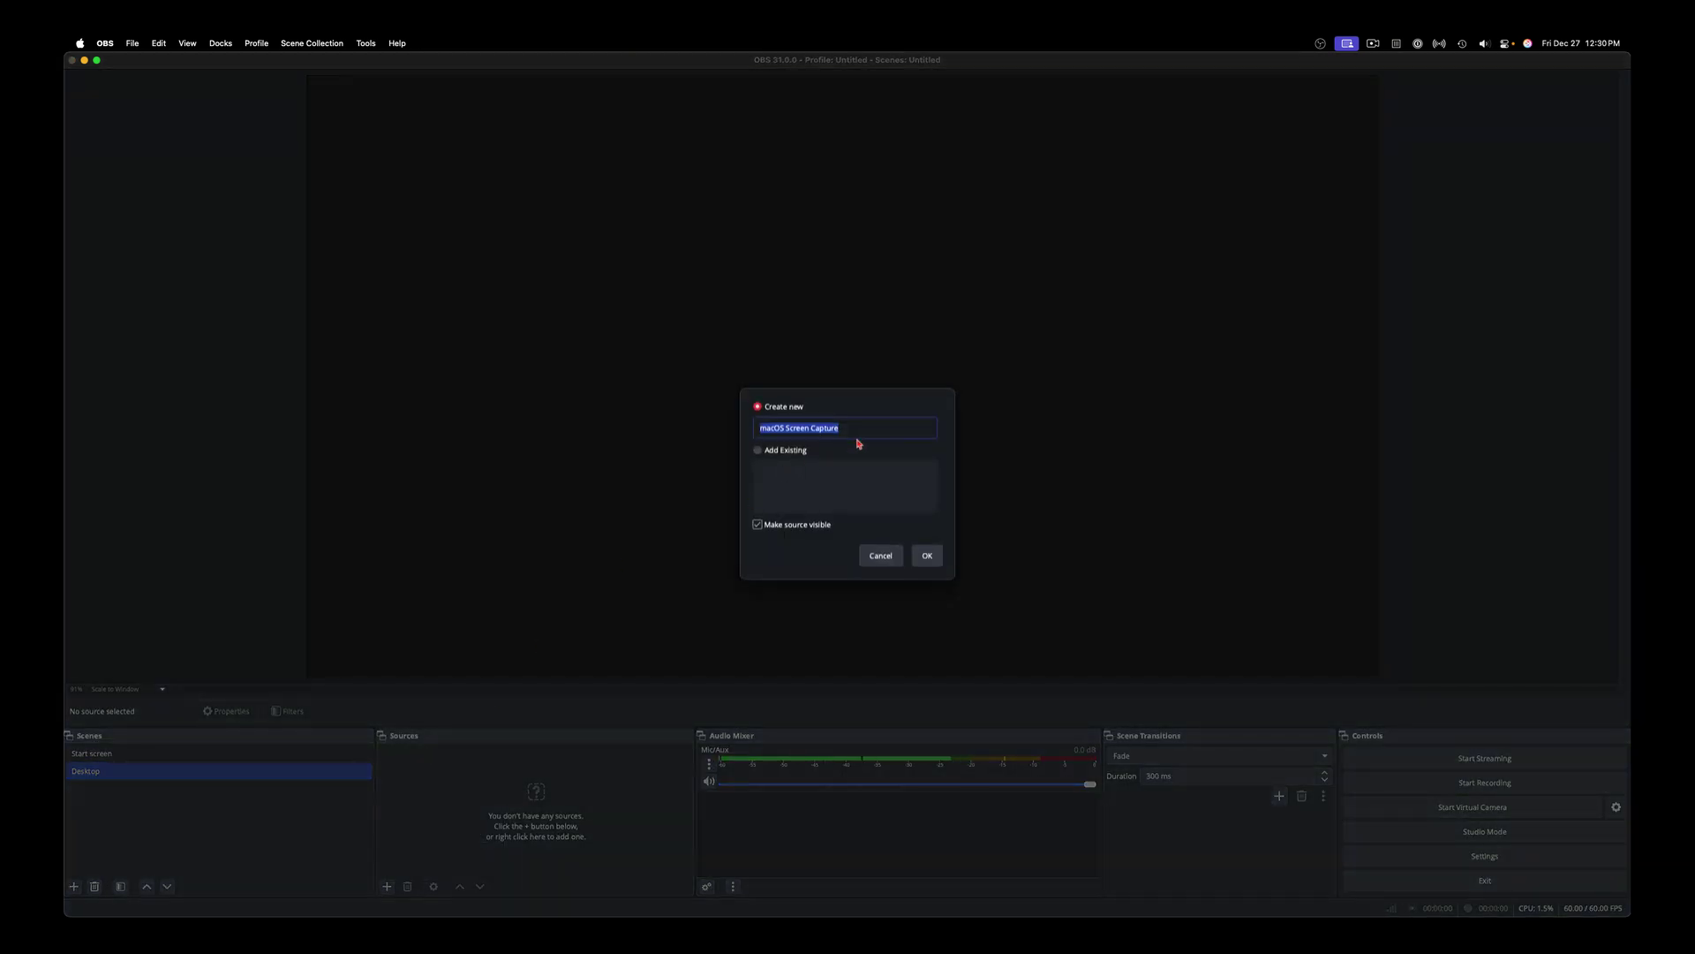
click(853, 432)
key(BackSpace)
key(BackSpace)
key(BackSpace)
key(BackSpace)
key(BackSpace)
key(BackSpace)
key(BackSpace)
key(BackSpace)
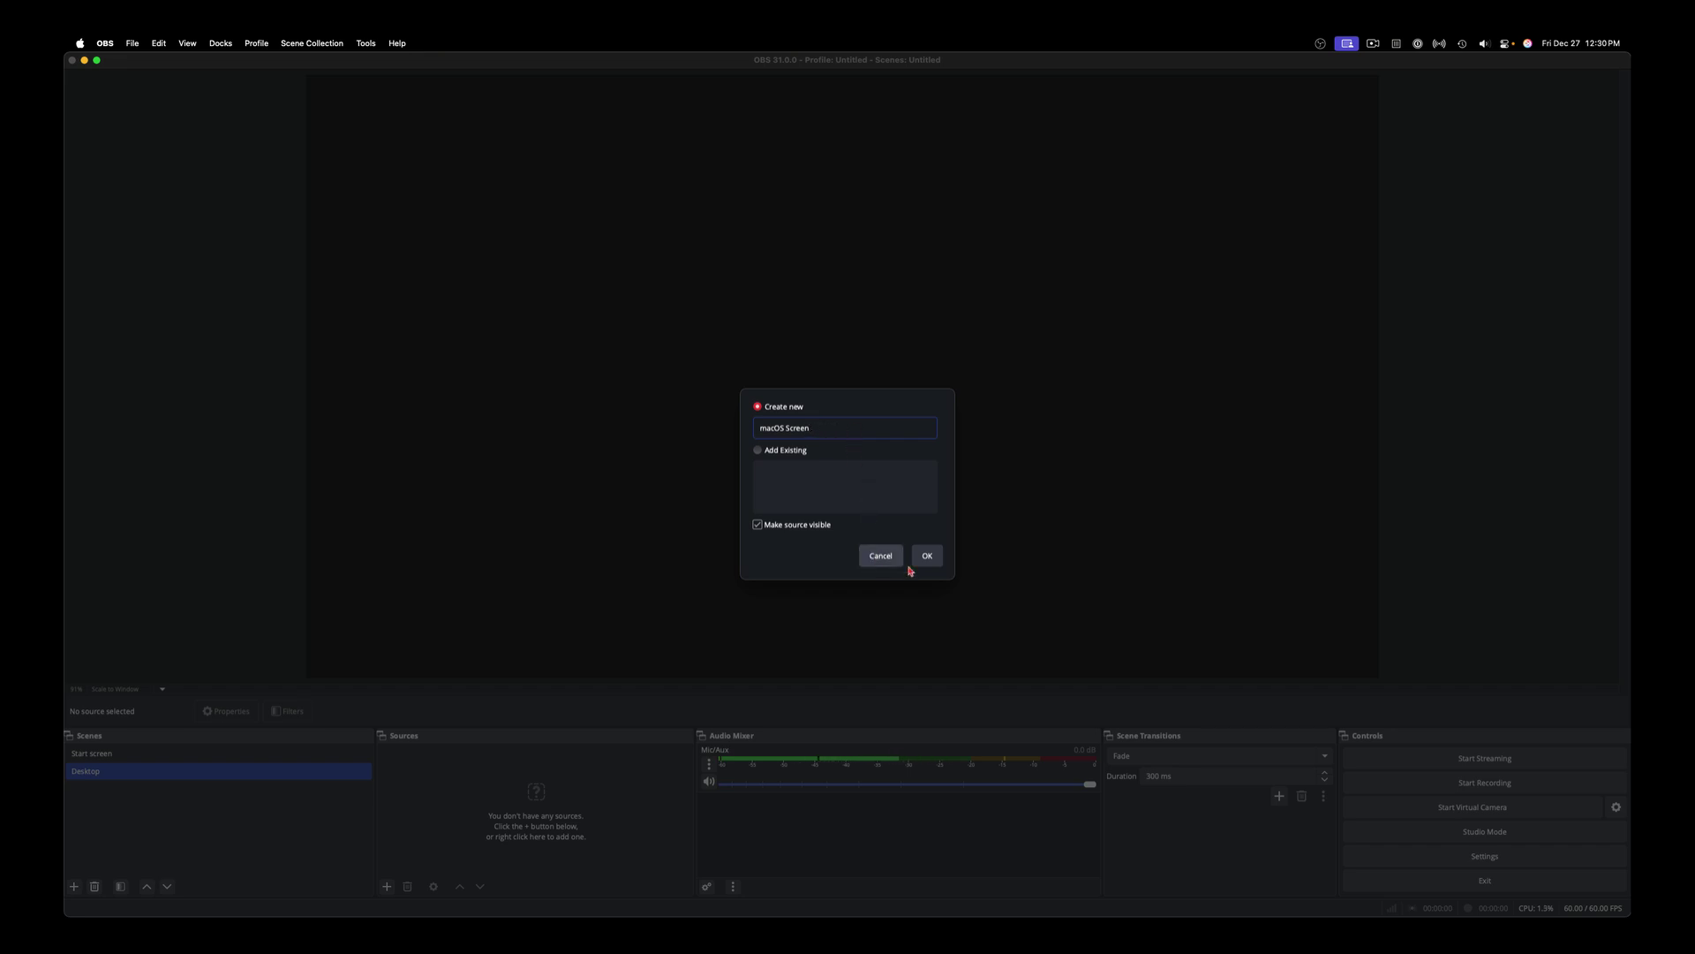
click(927, 557)
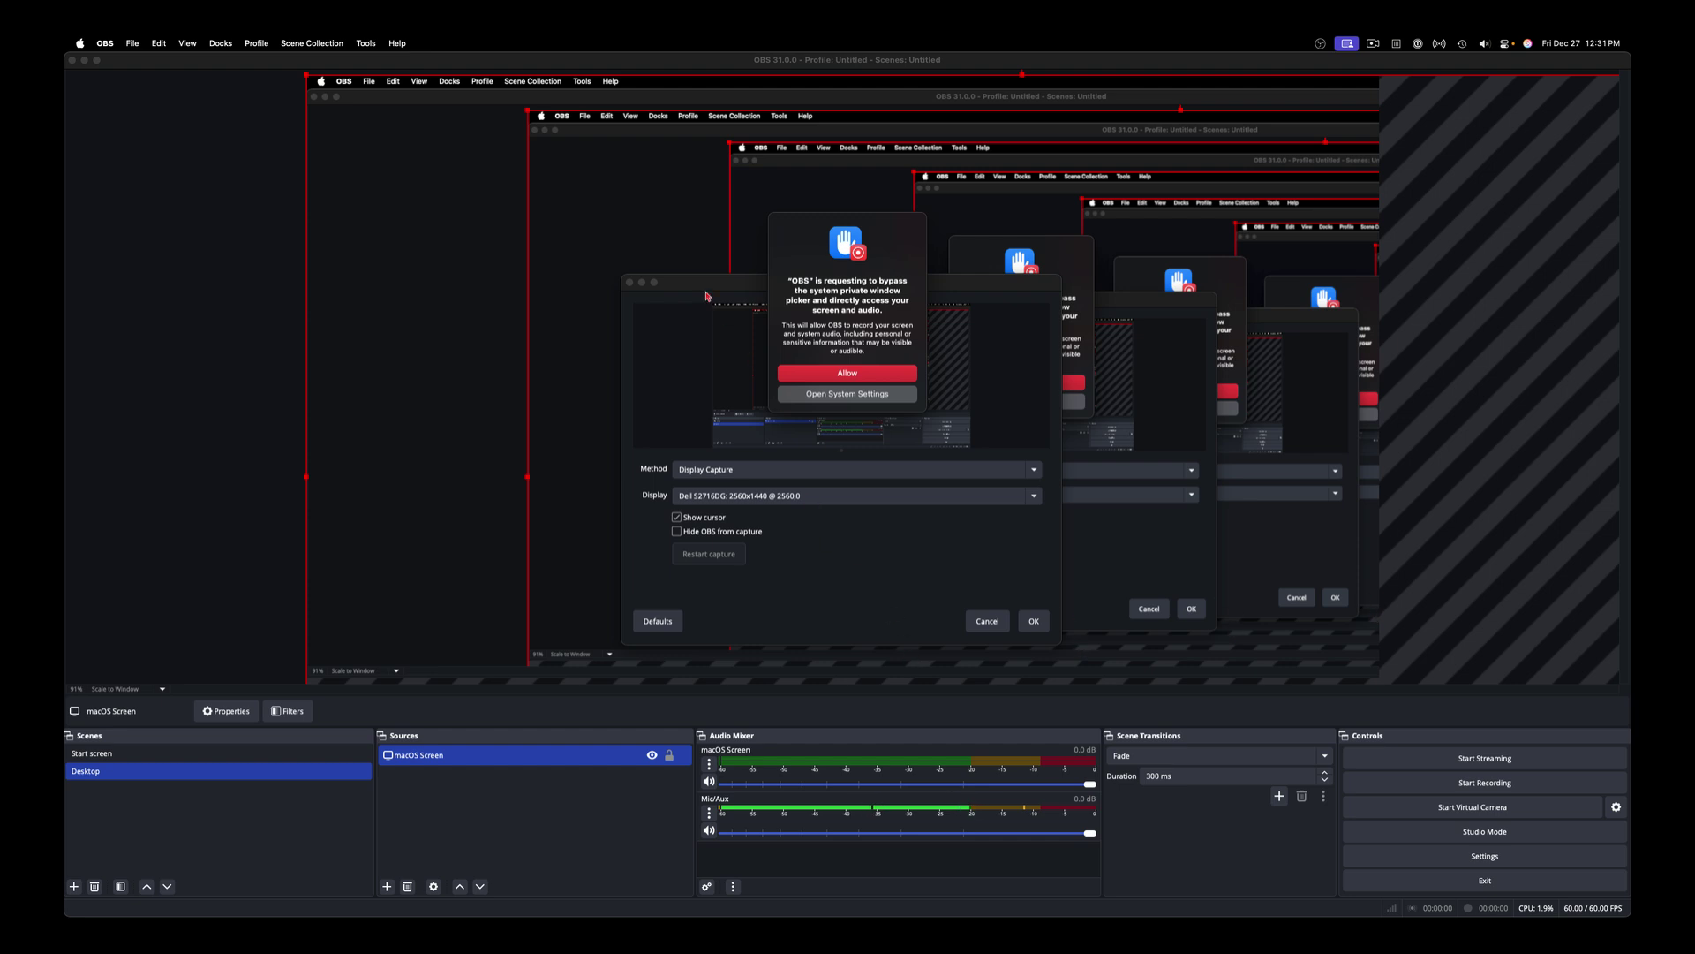
Step: Allow OBS direct access to the screen and audio, and position and scale the macOS Screen source to fill the canvas
drag(307, 80, 860, 385)
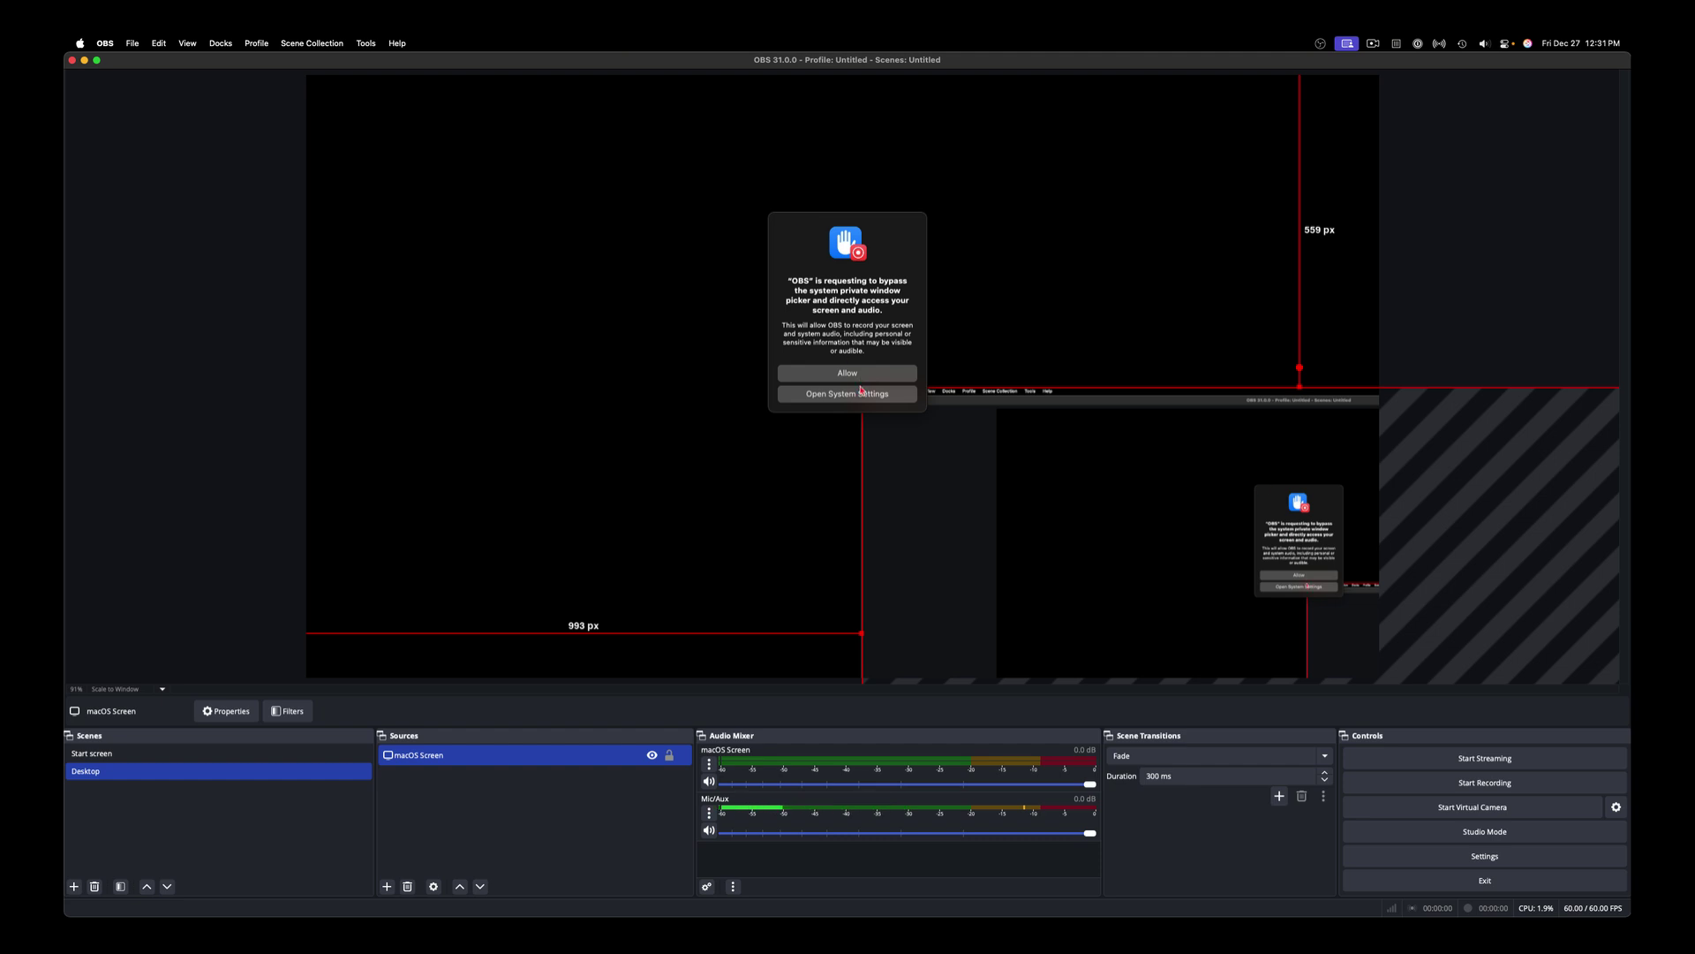
click(834, 379)
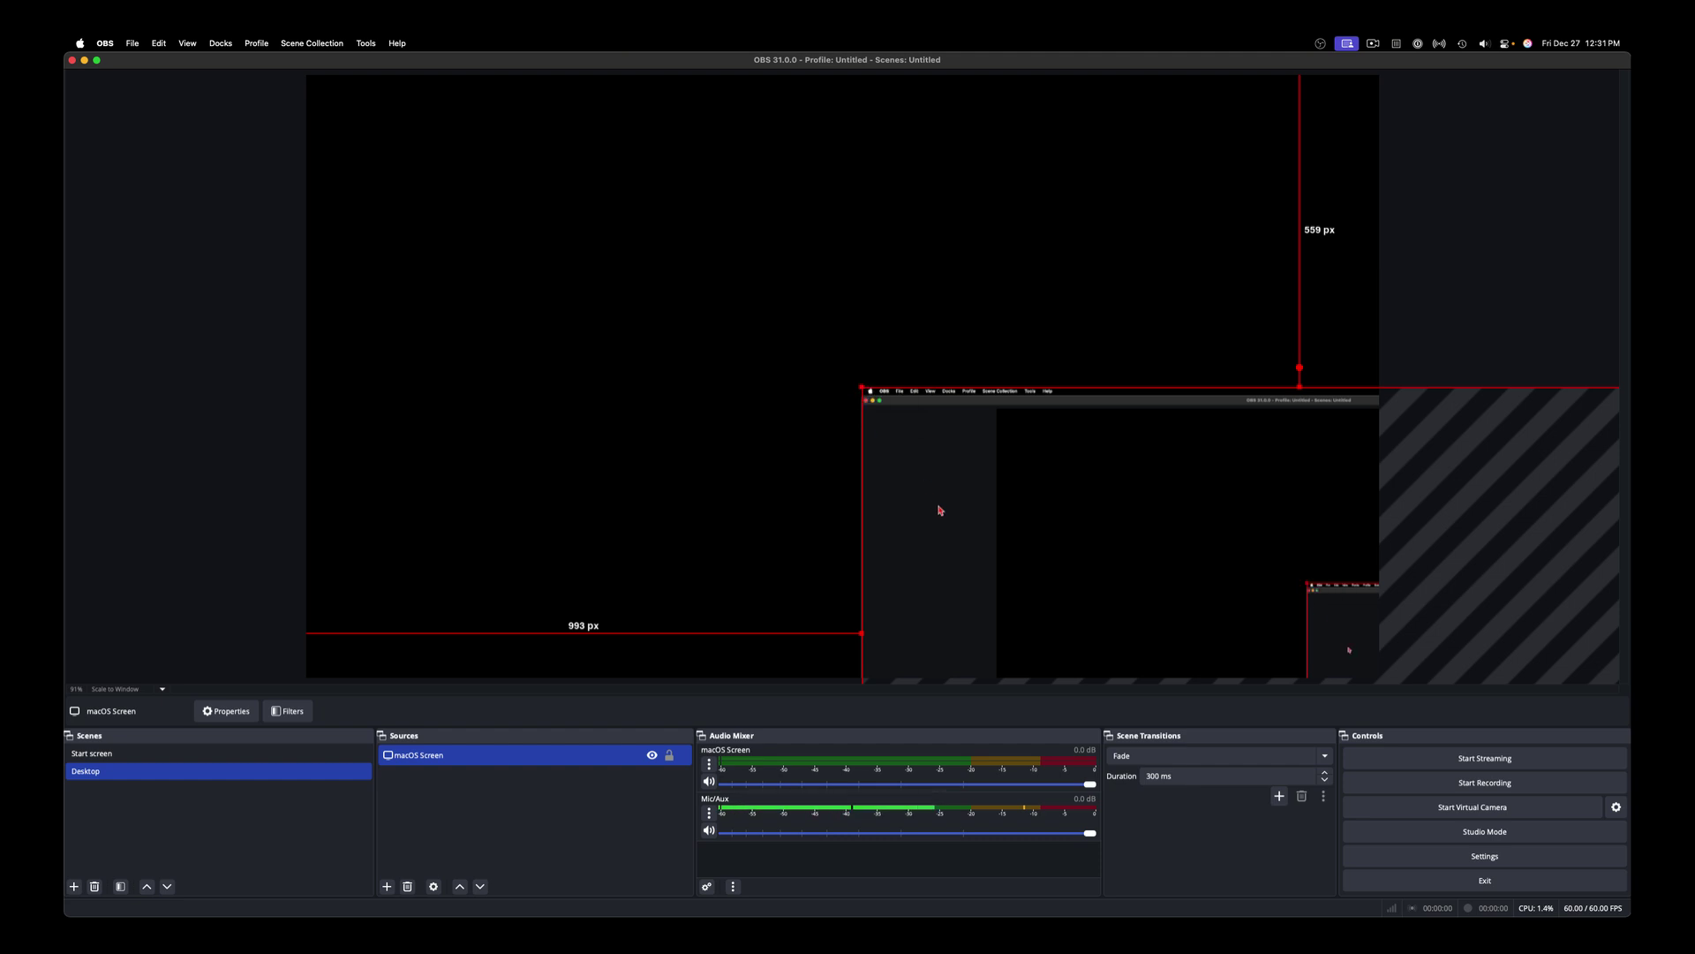
drag(940, 510, 409, 241)
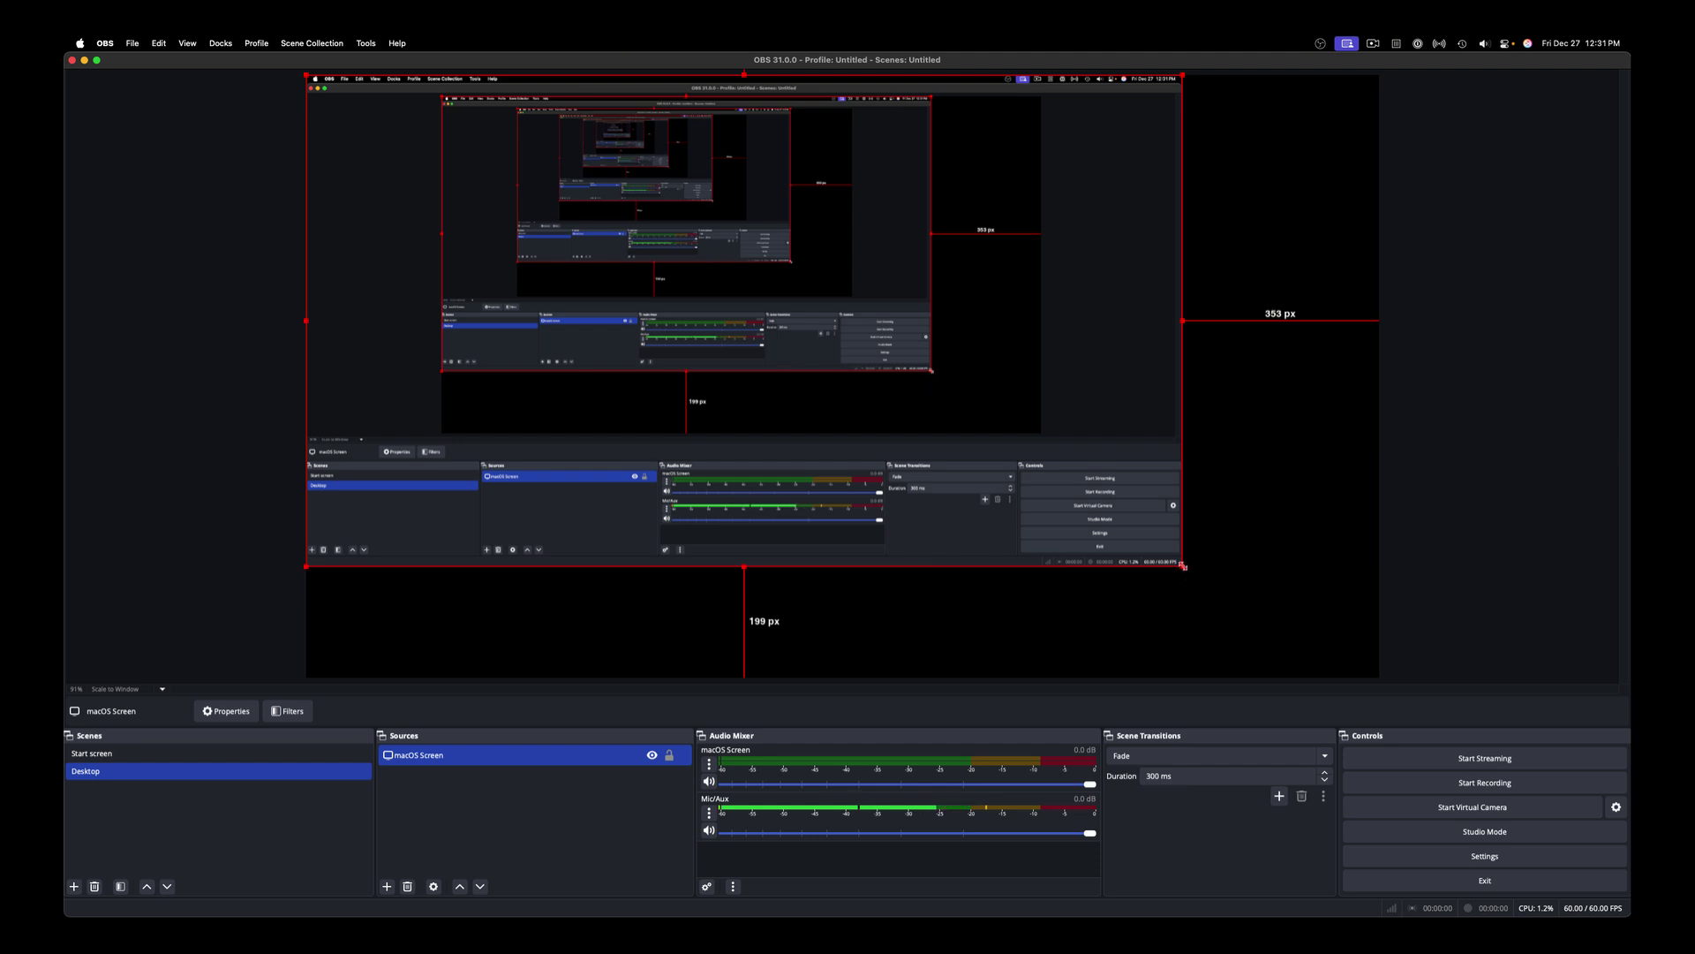
drag(1183, 566, 1380, 679)
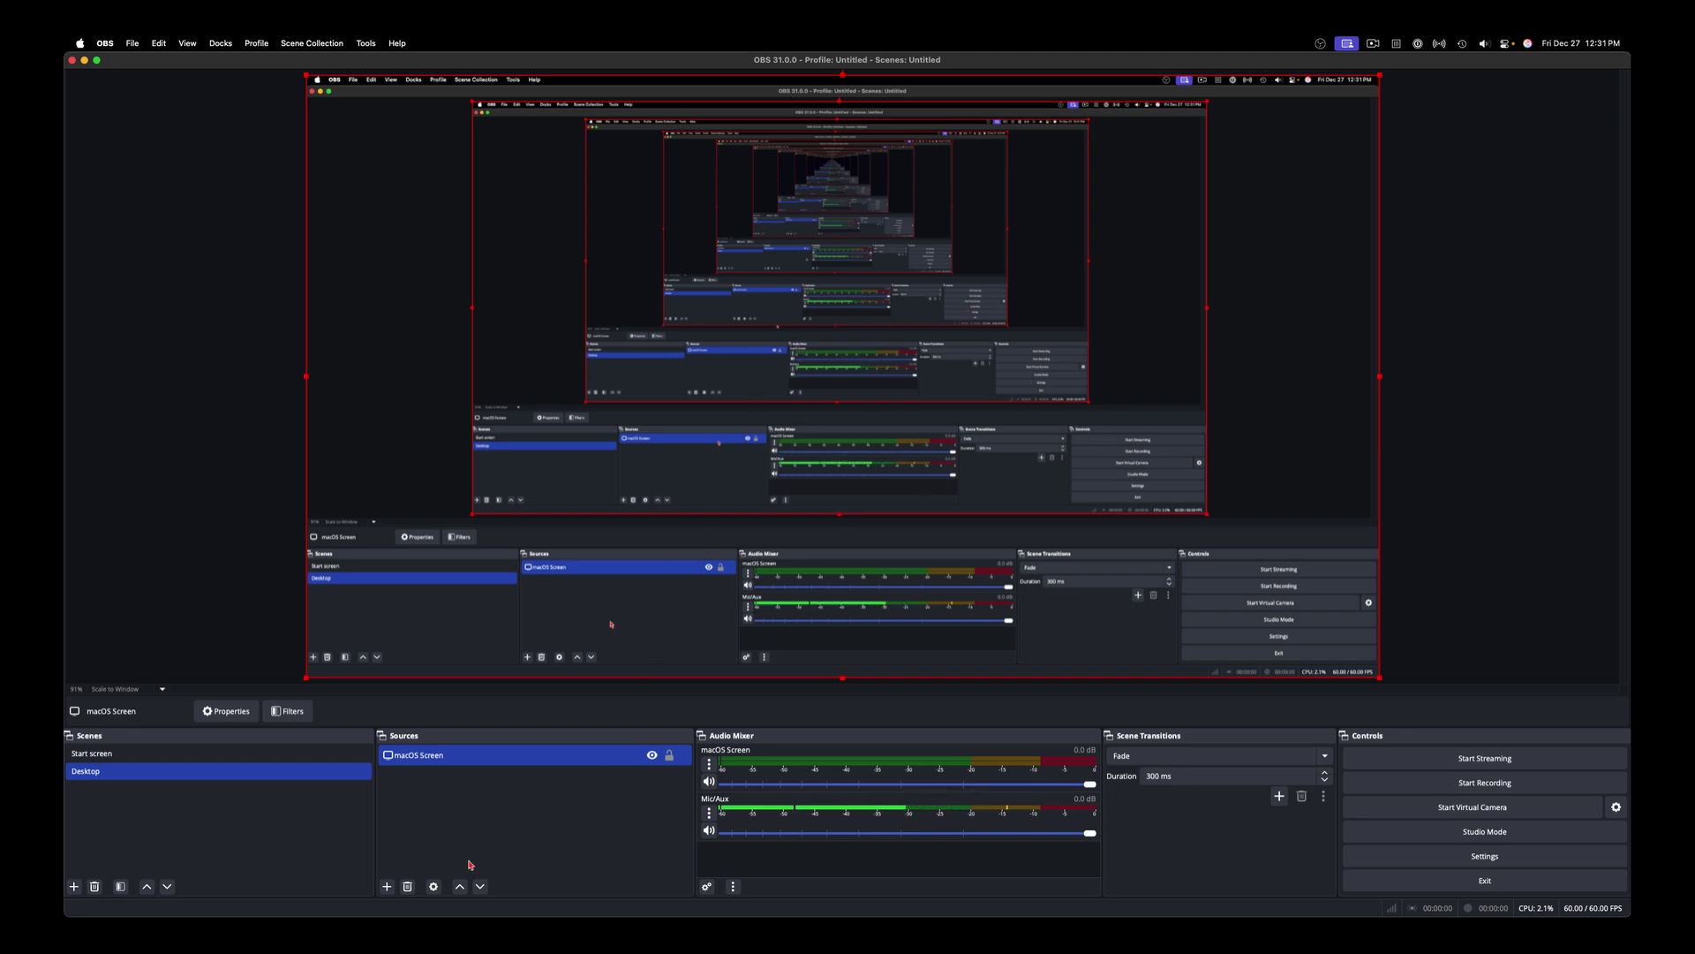
Step: Duplicate the Desktop scene as "Desktop + Camera"
right_click(183, 774)
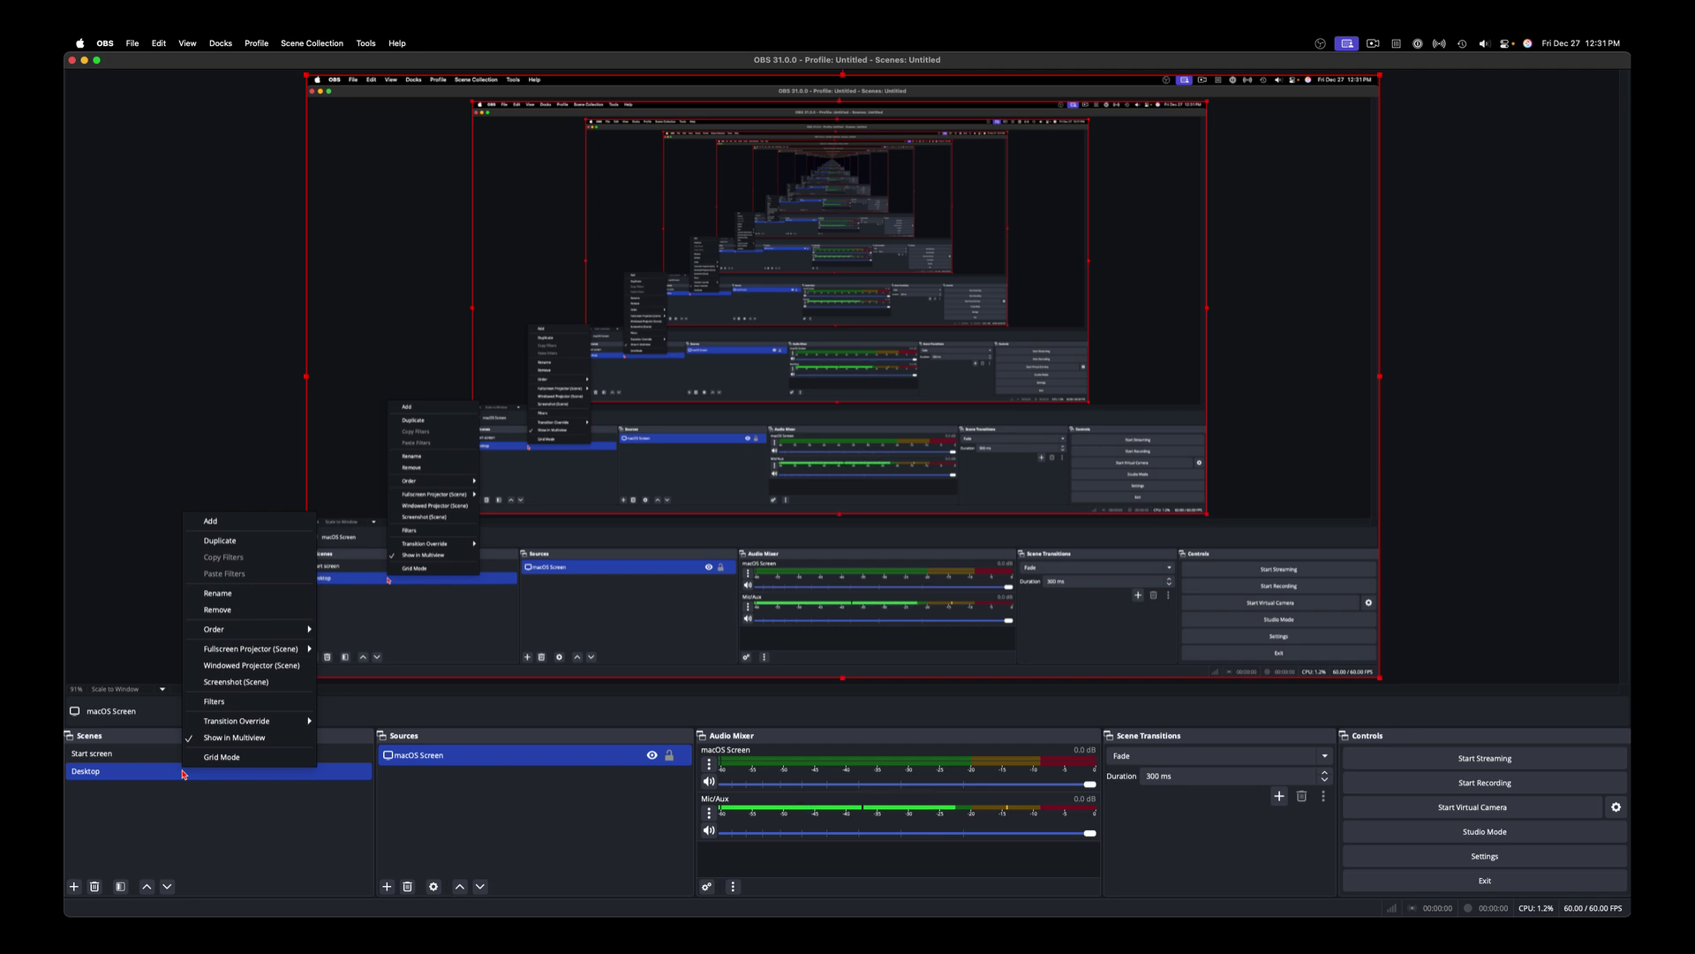
click(225, 540)
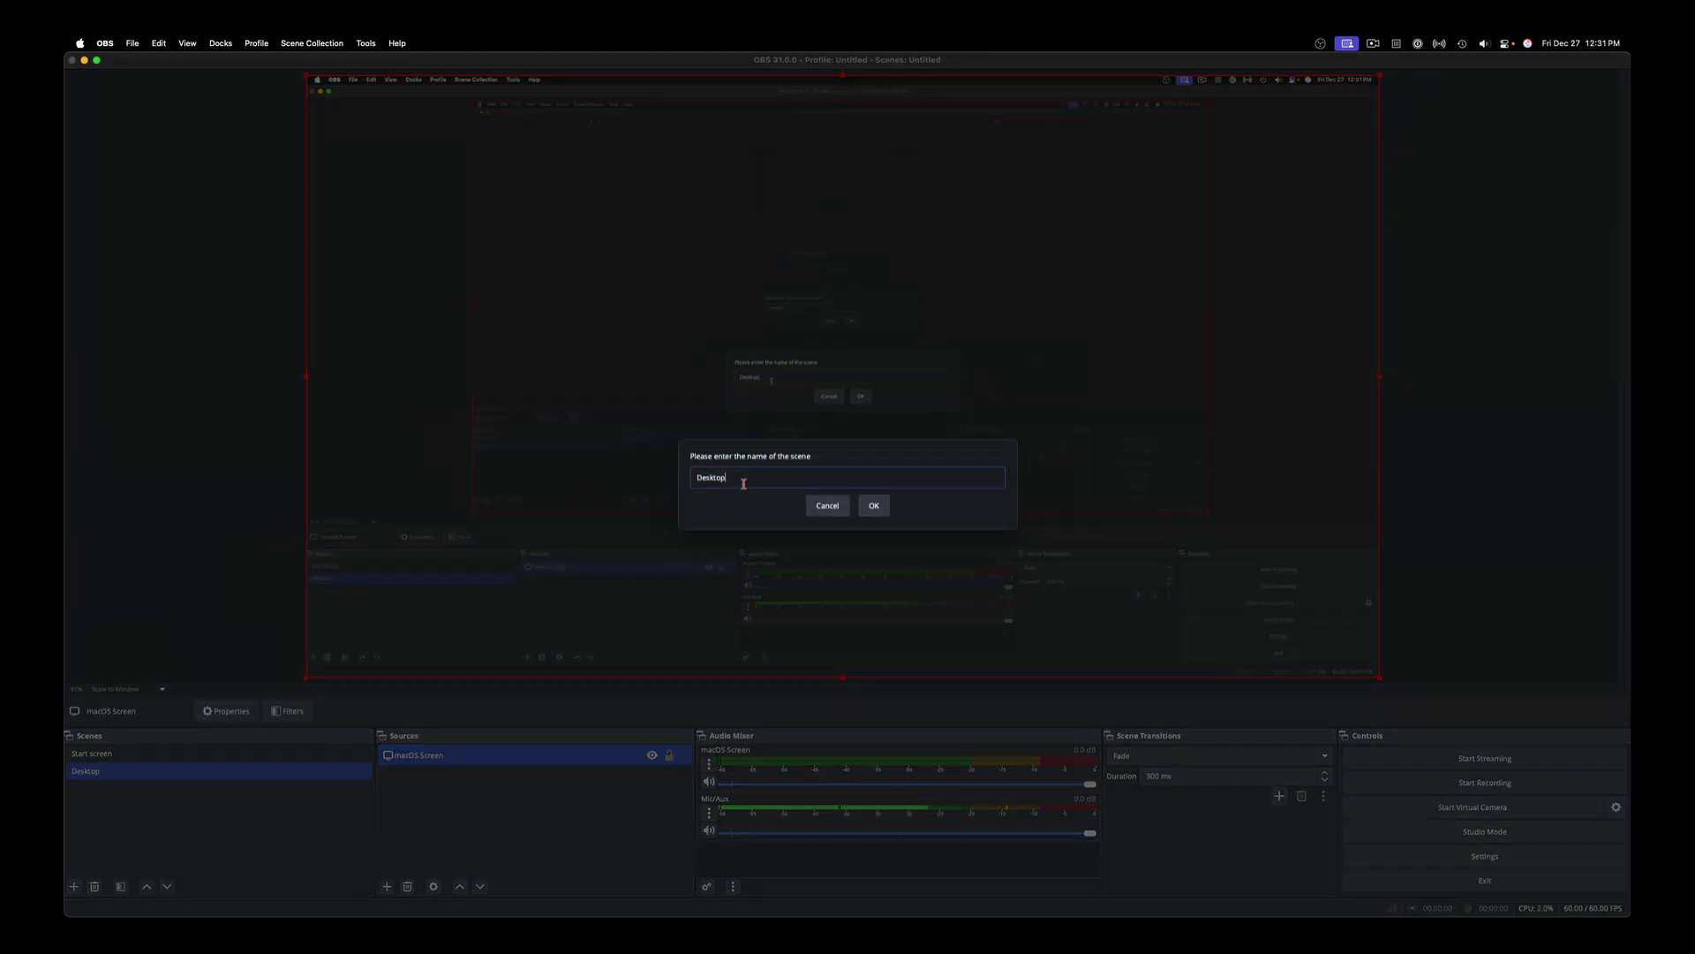
text(+ Camera)
click(873, 506)
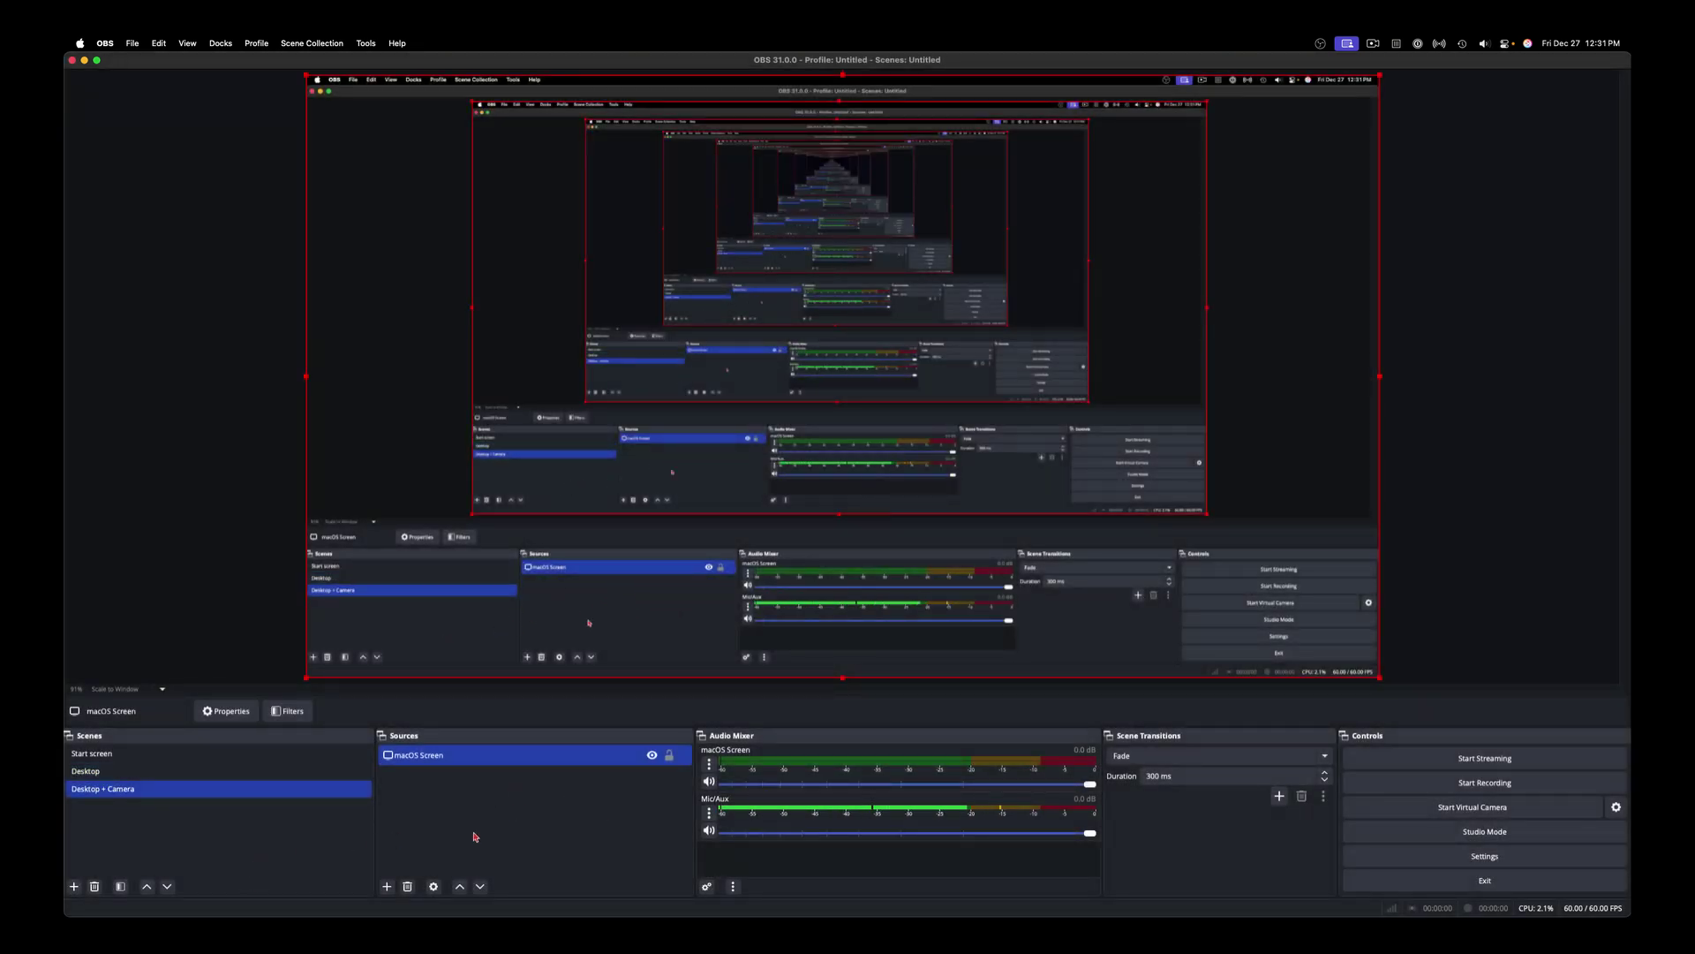
Step: Try toggling the visibility of the macOS Screen source in the Desktop + Camera scene and leave it hidden
click(652, 757)
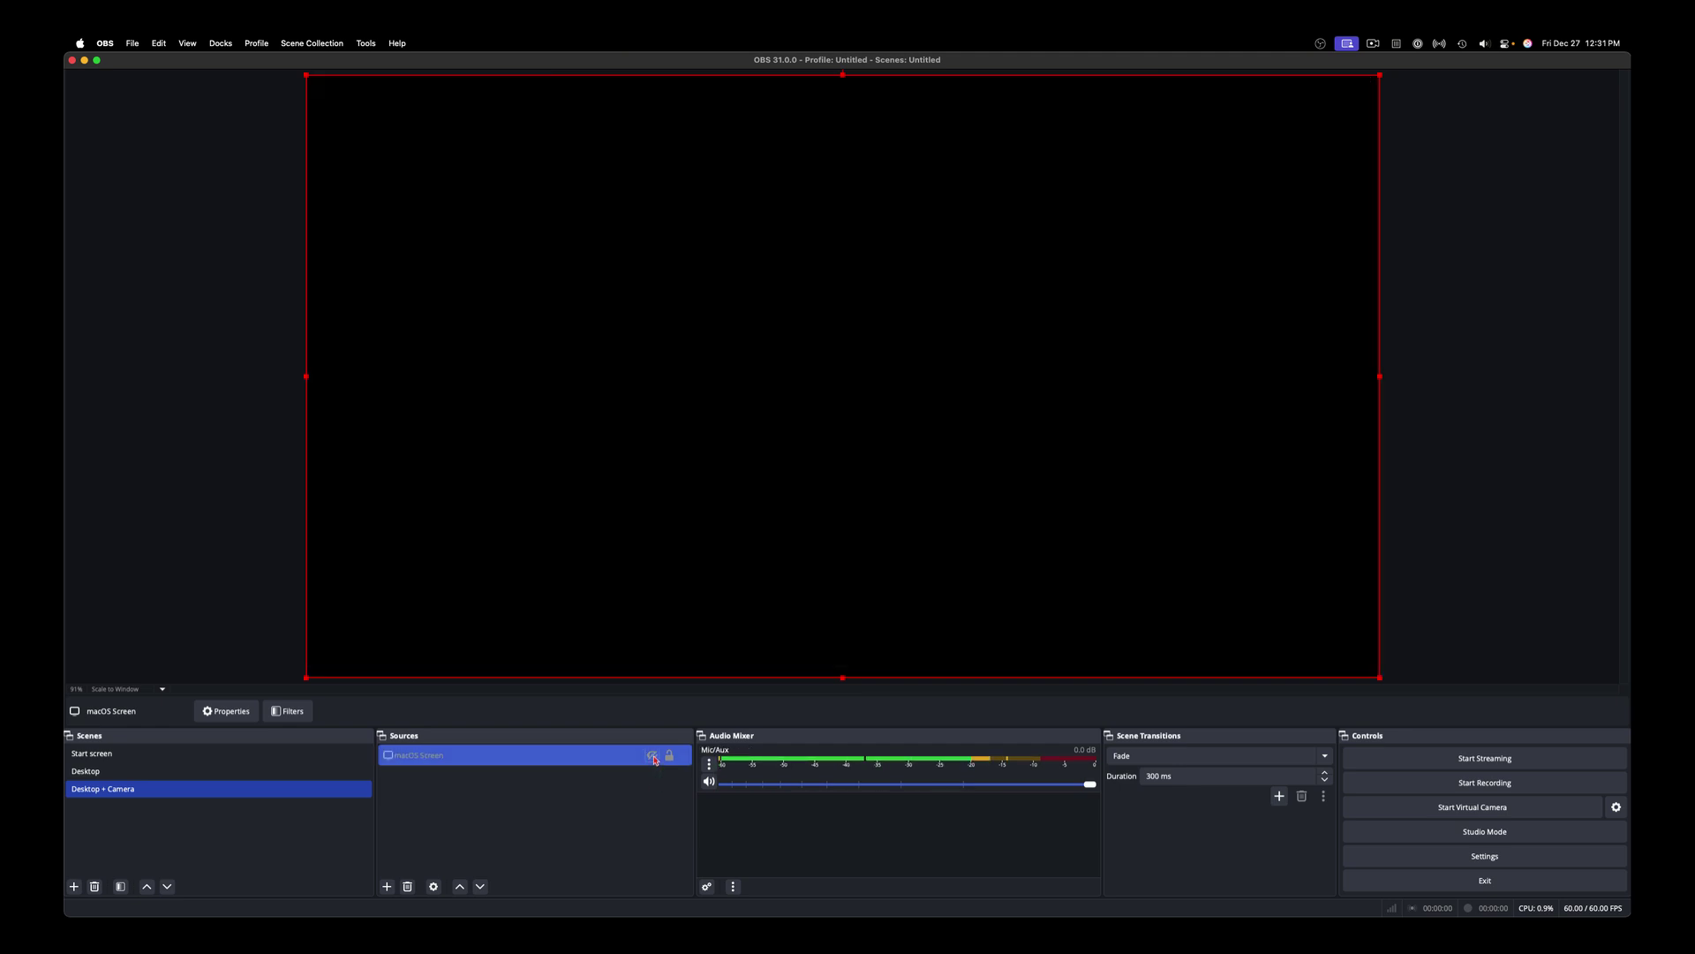
click(653, 756)
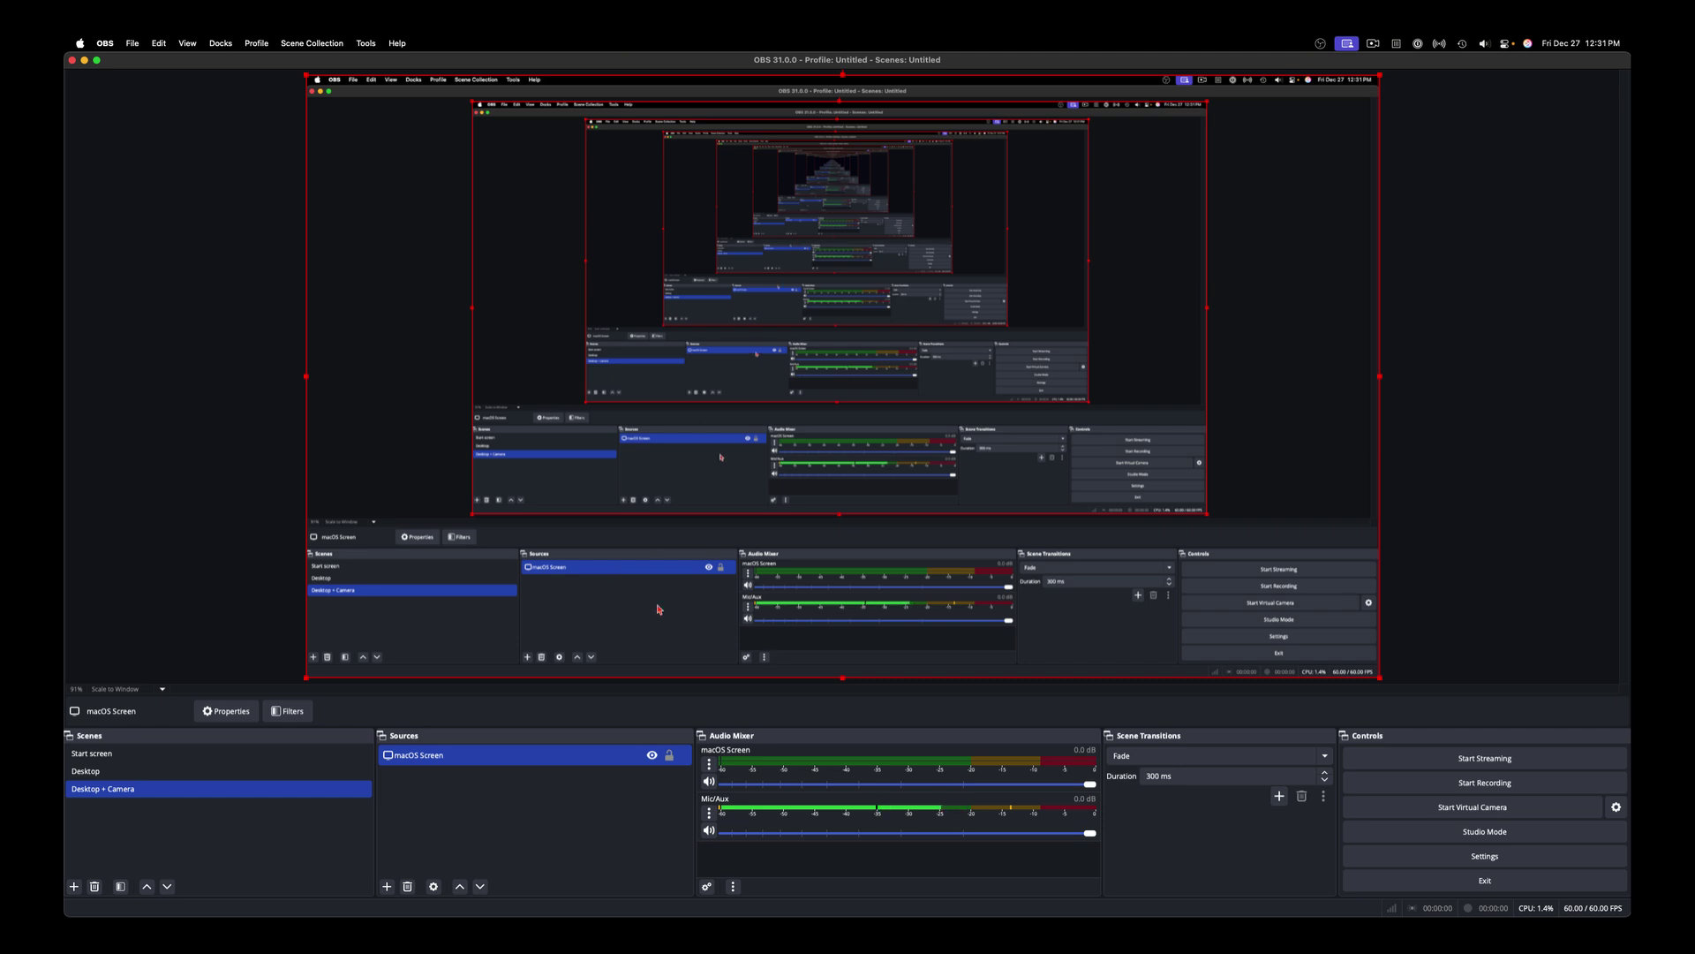
click(653, 756)
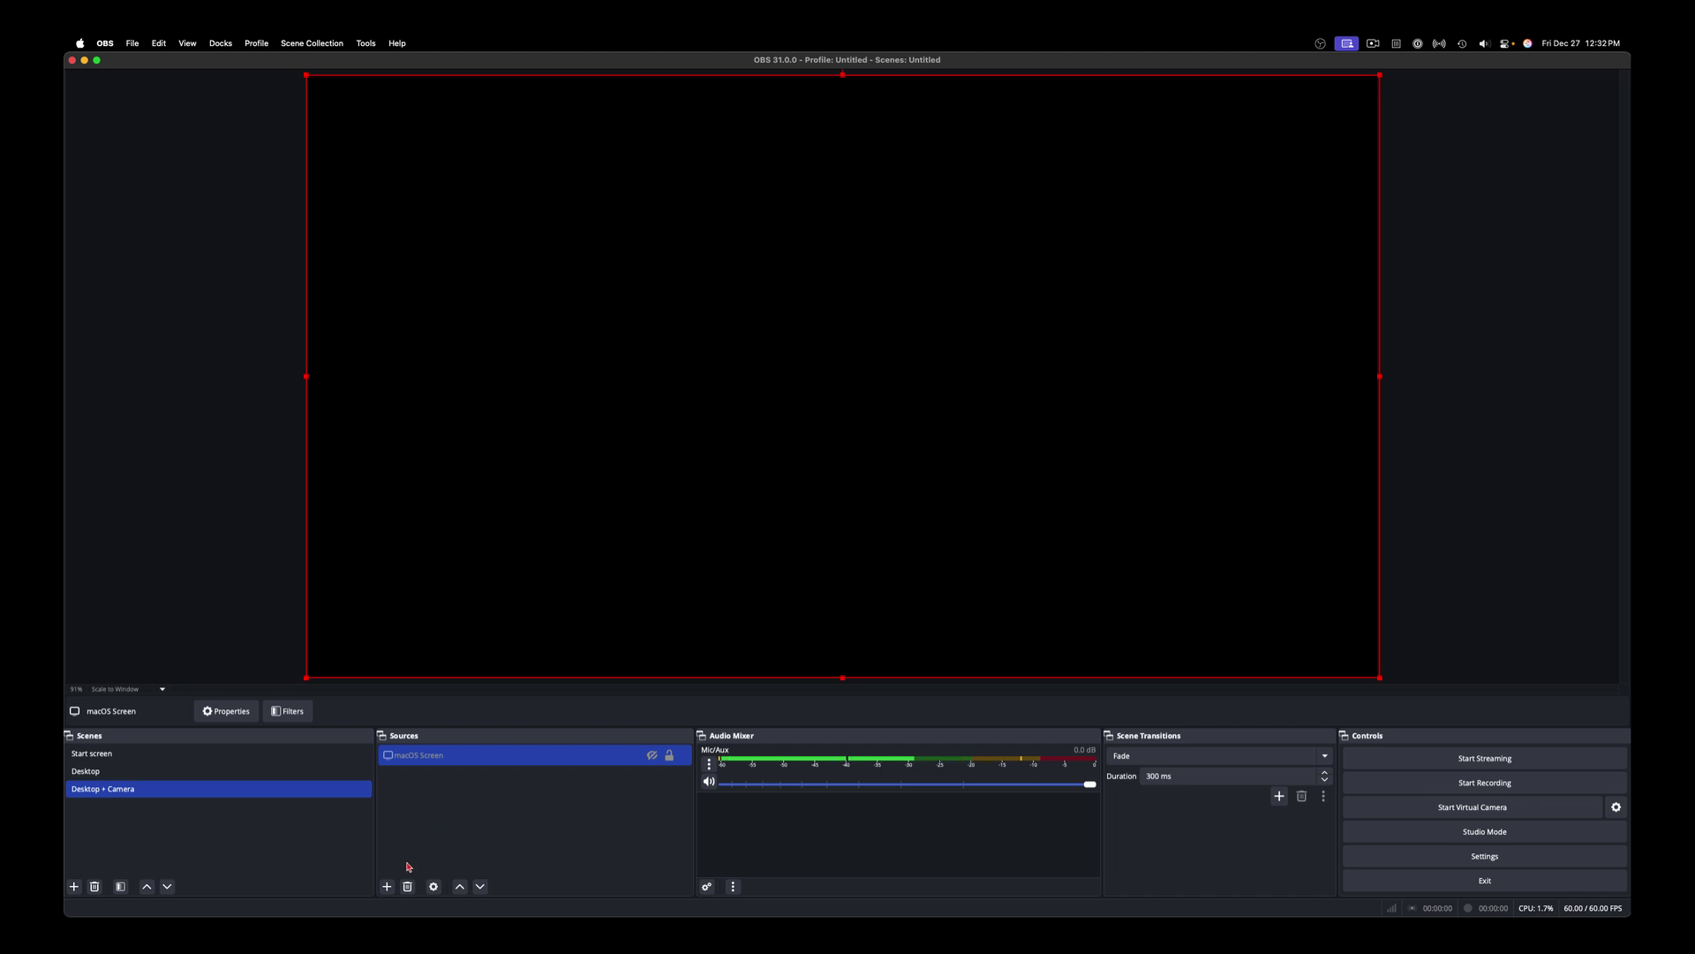
Step: Add a Video Capture Device source named "iPhone" to the Desktop + Camera scene
click(386, 886)
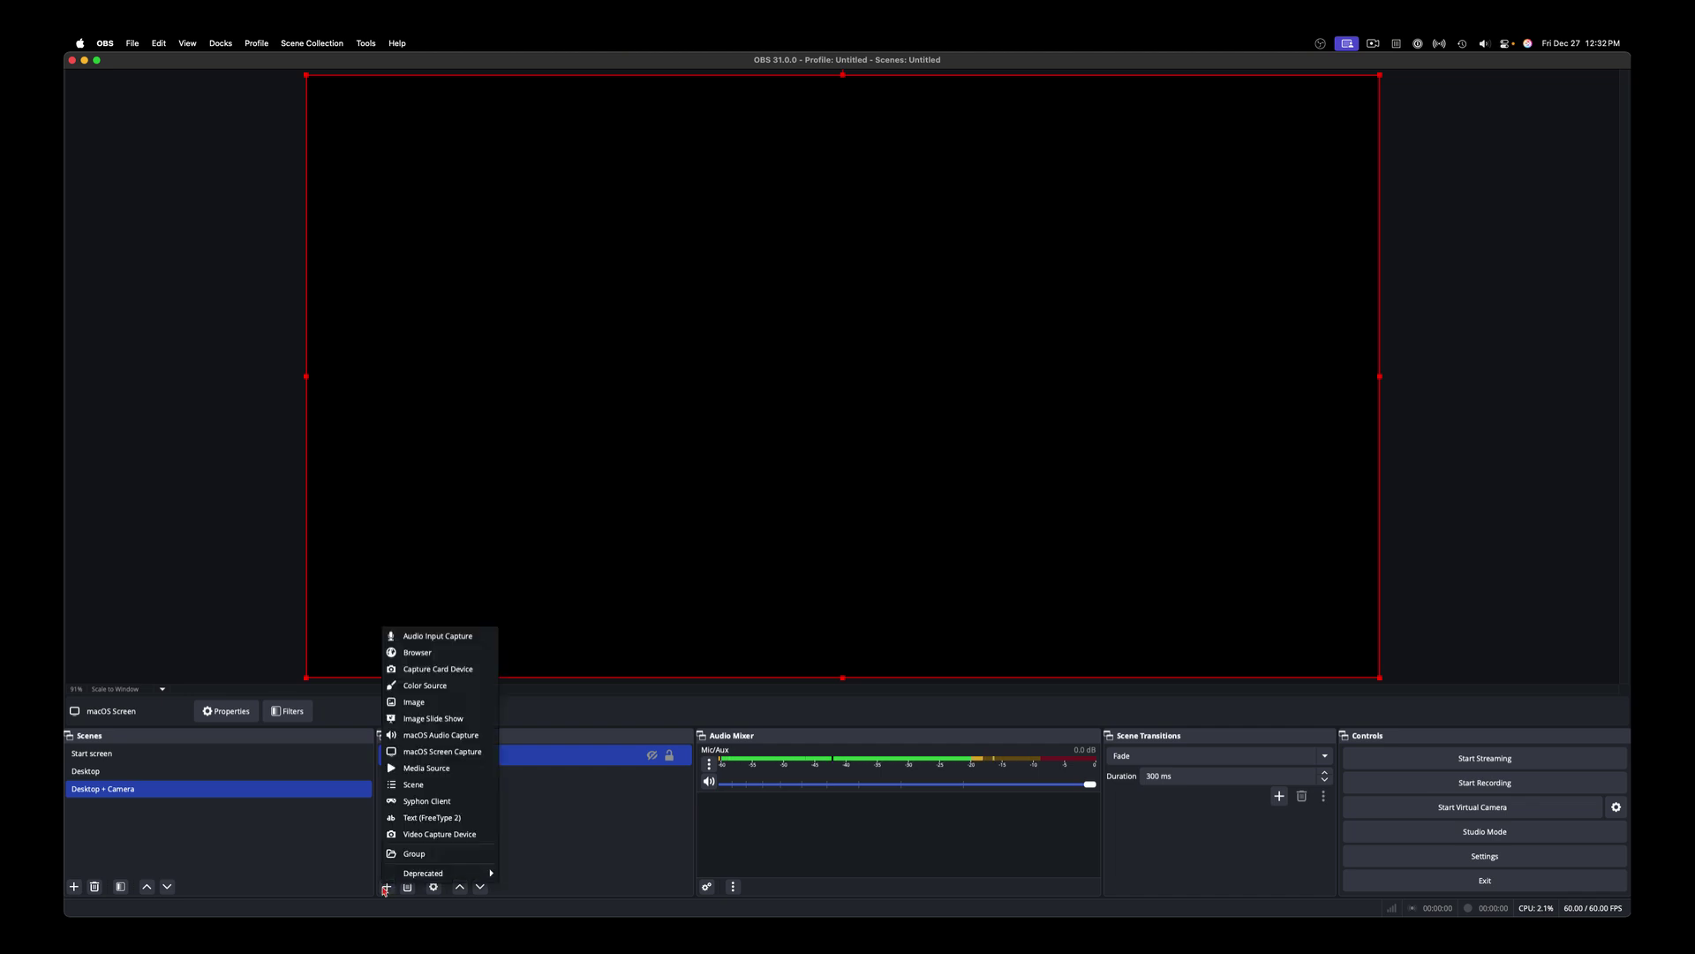
click(424, 835)
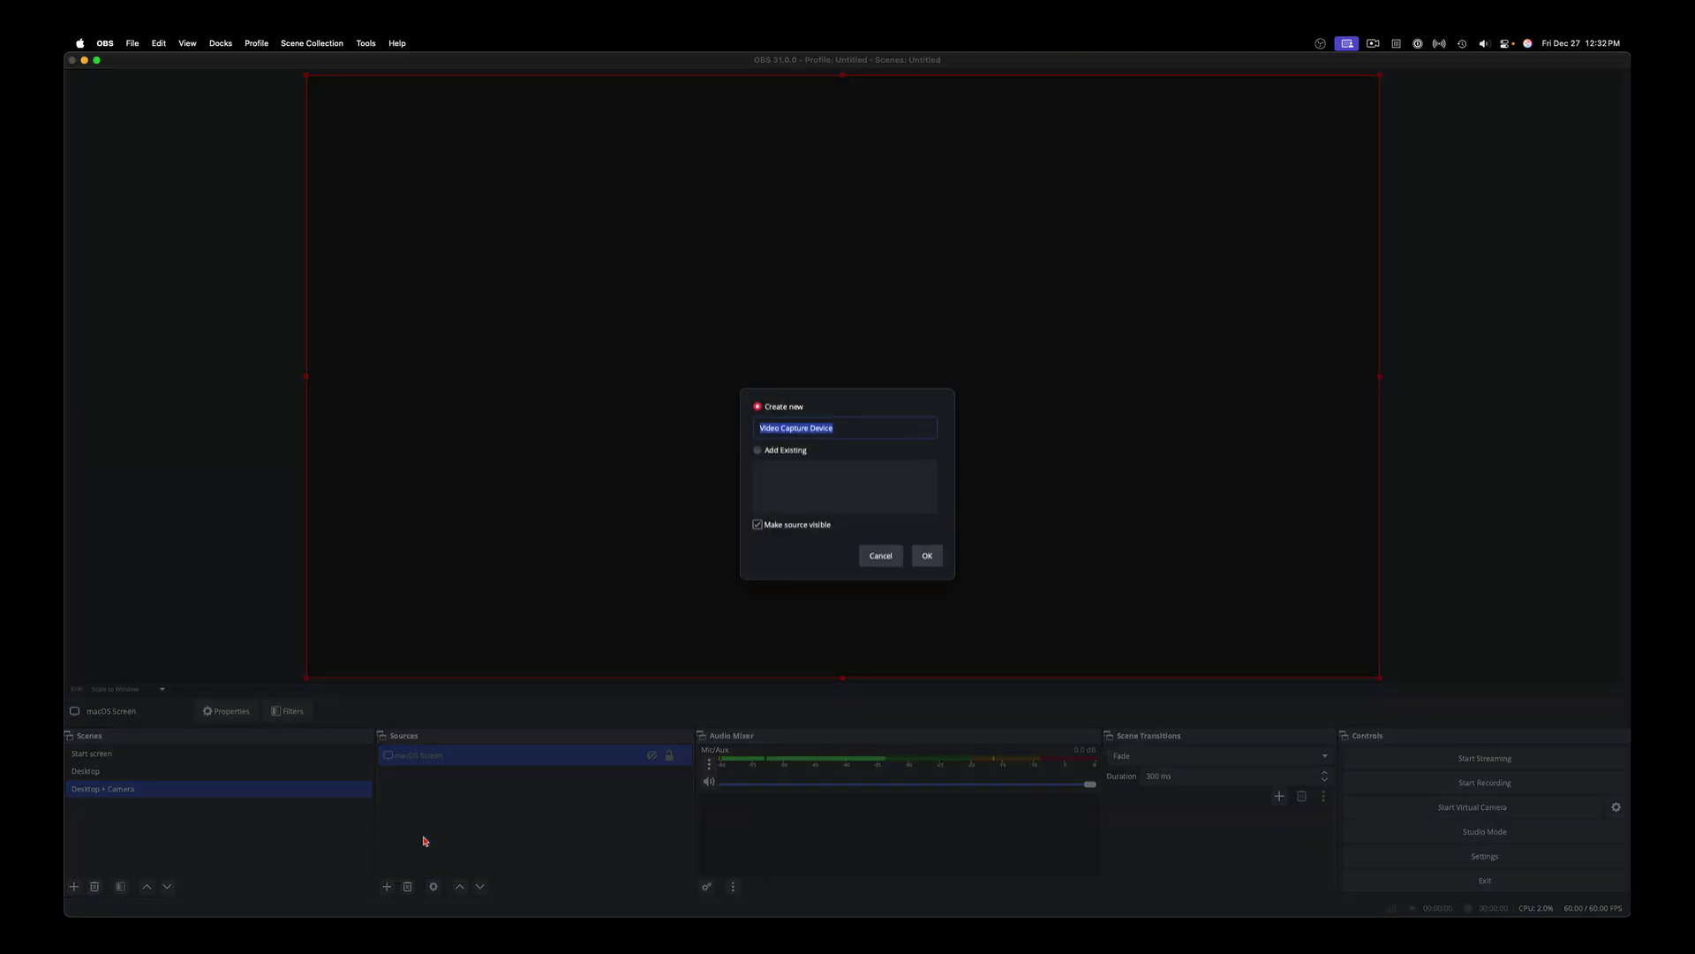
key(BackSpace)
key(Return)
Step: Set the iPhone source's device to the iPhone Camera with the 960x540 preset and confirm its properties
click(715, 472)
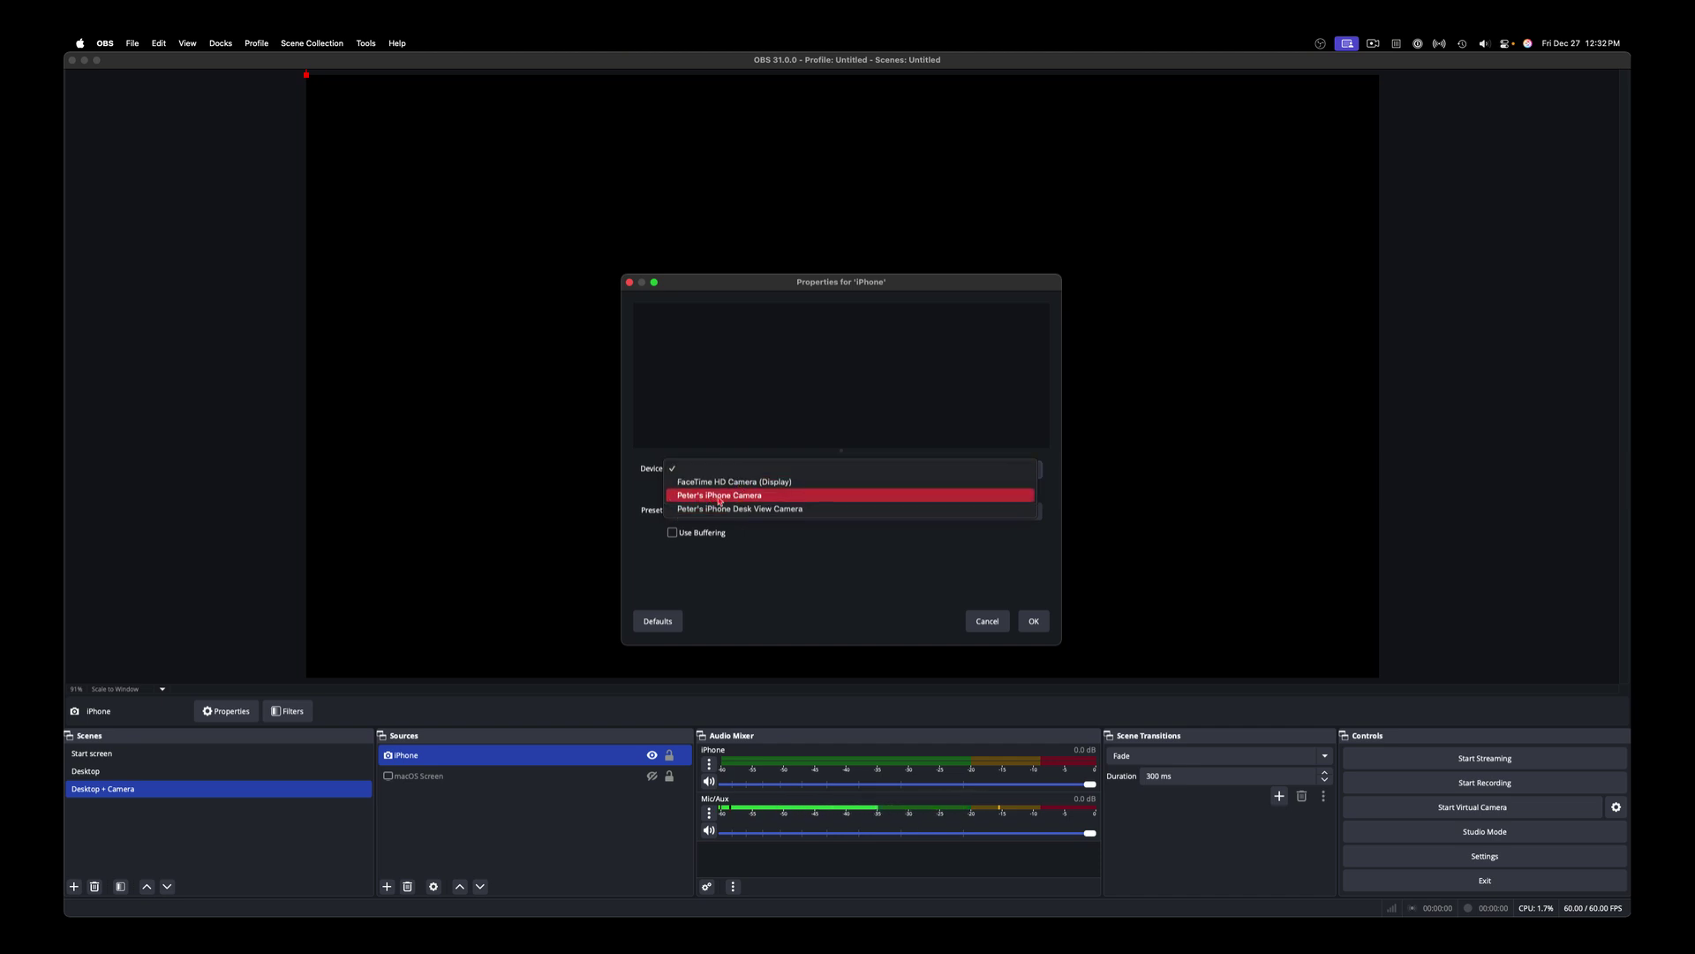
click(720, 496)
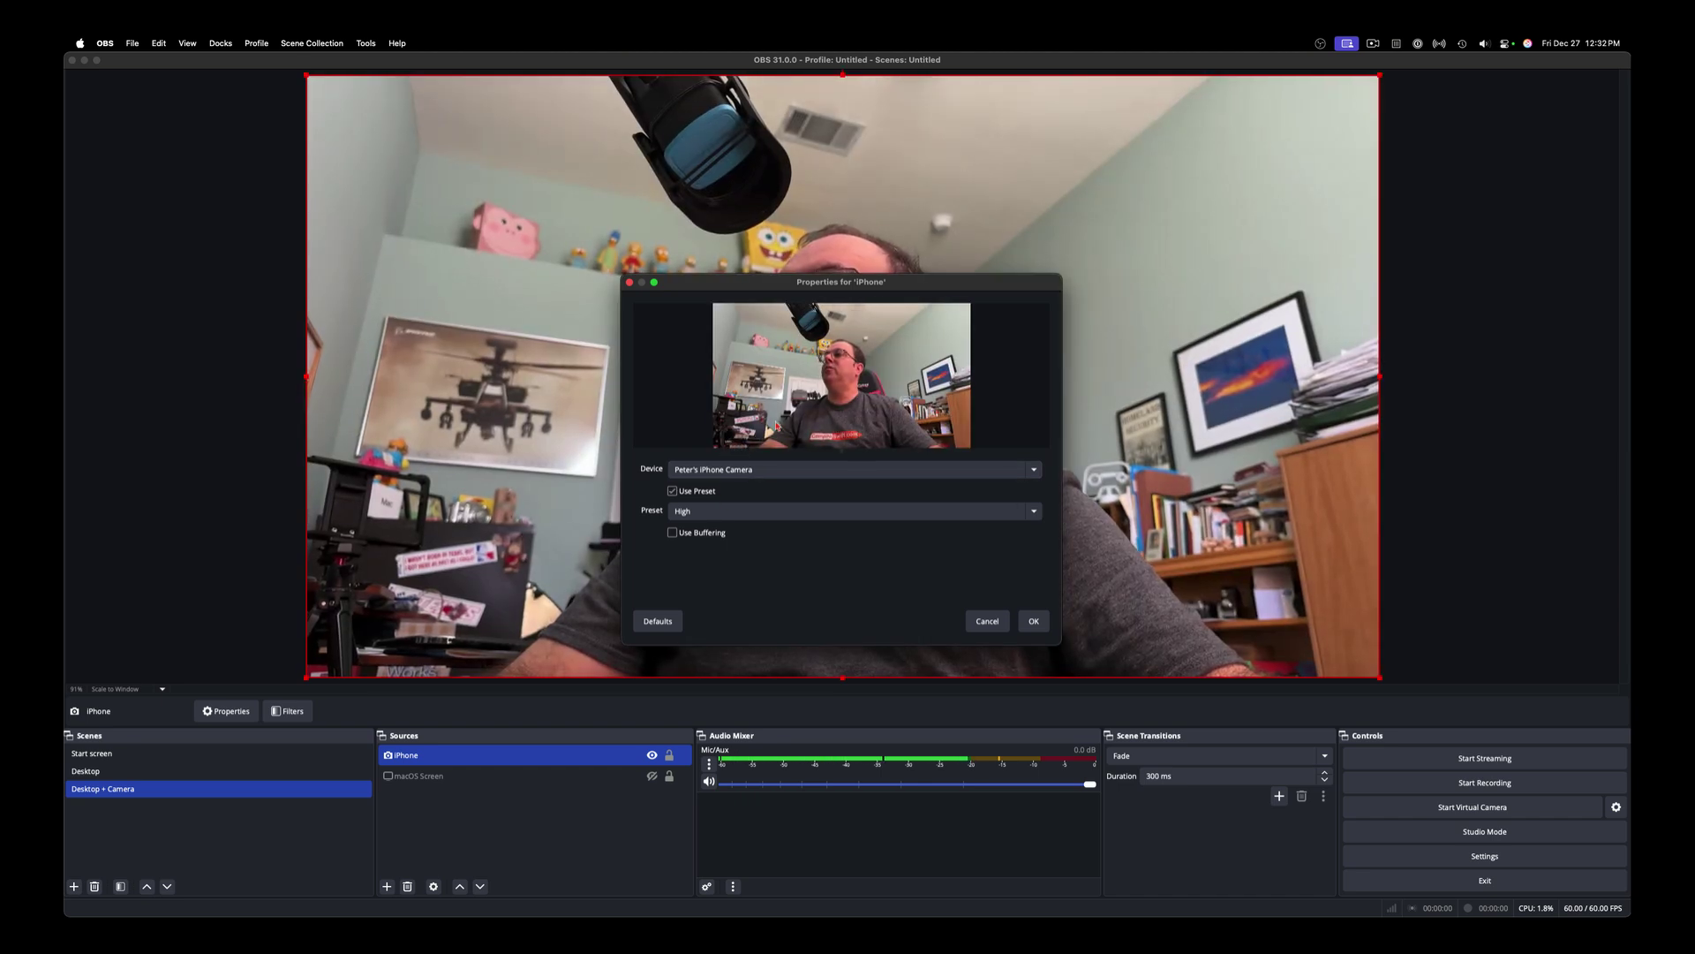
click(700, 512)
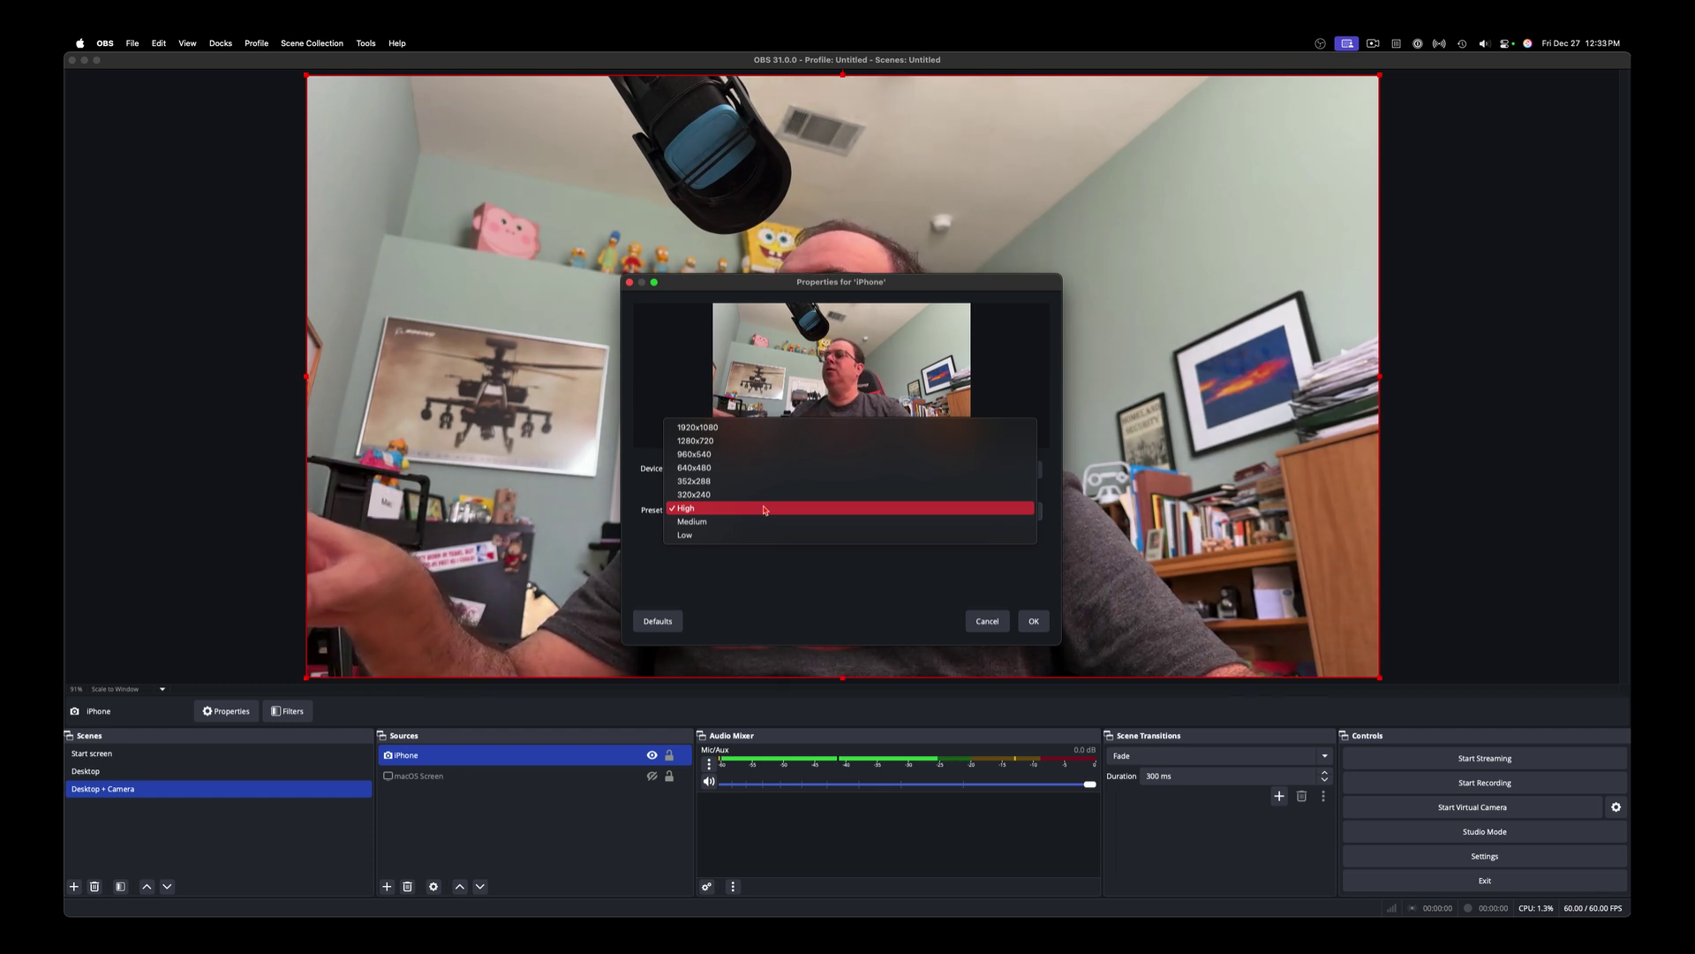
click(769, 455)
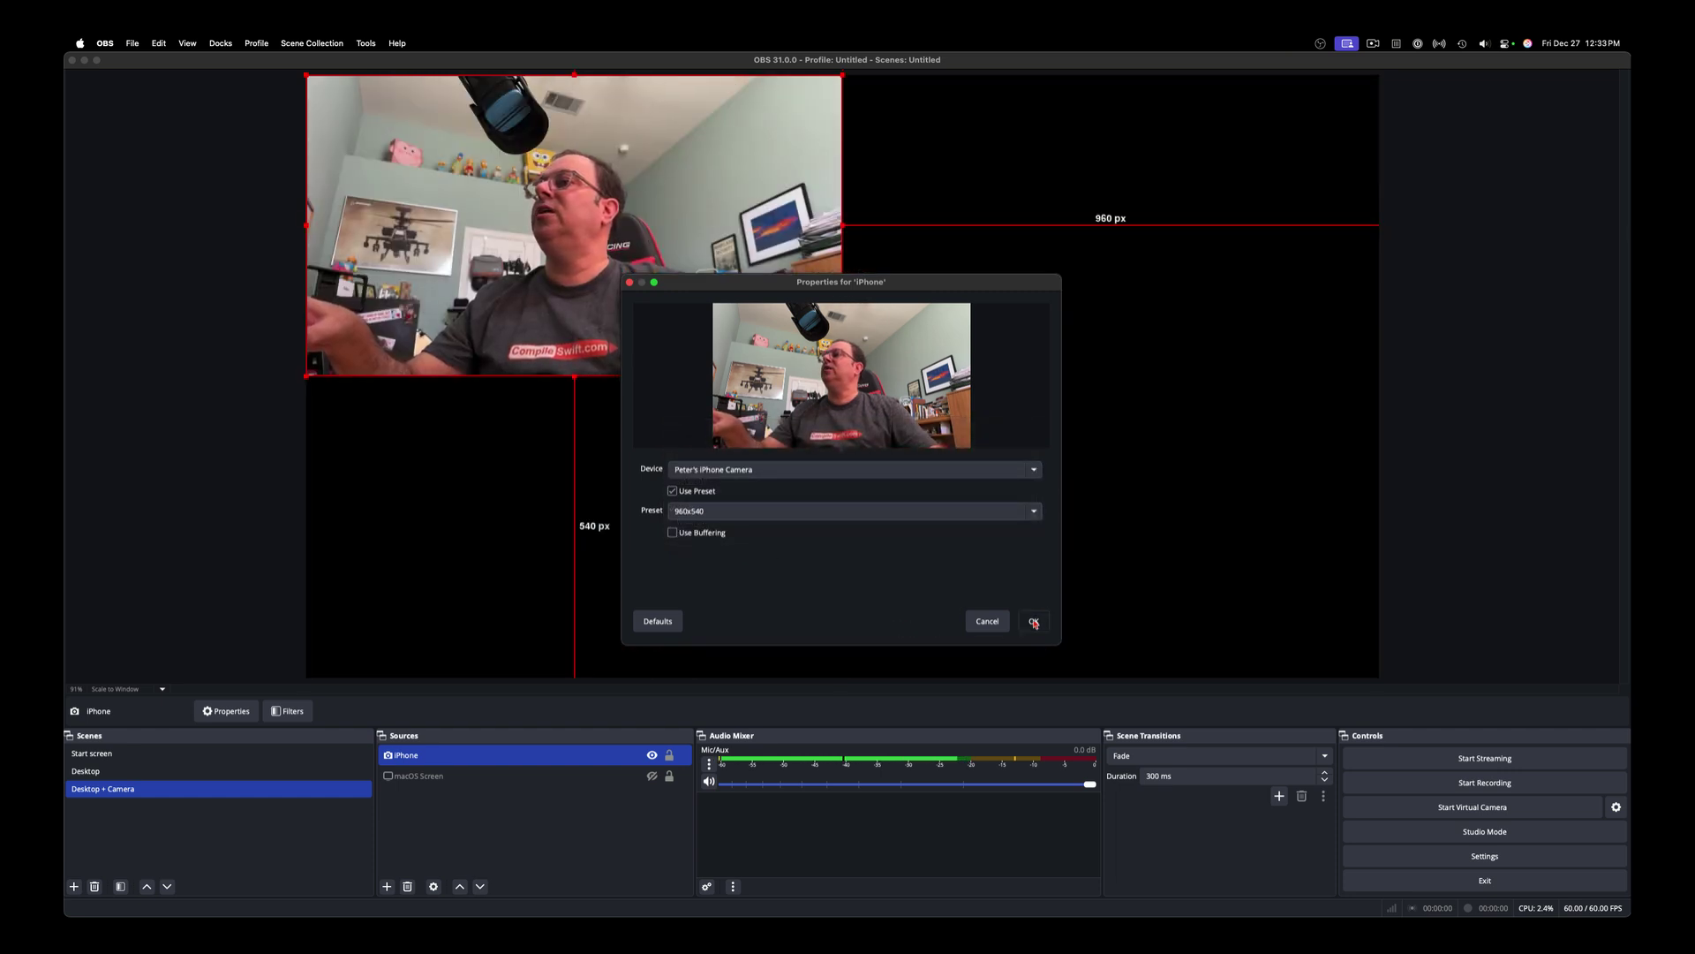
click(1034, 623)
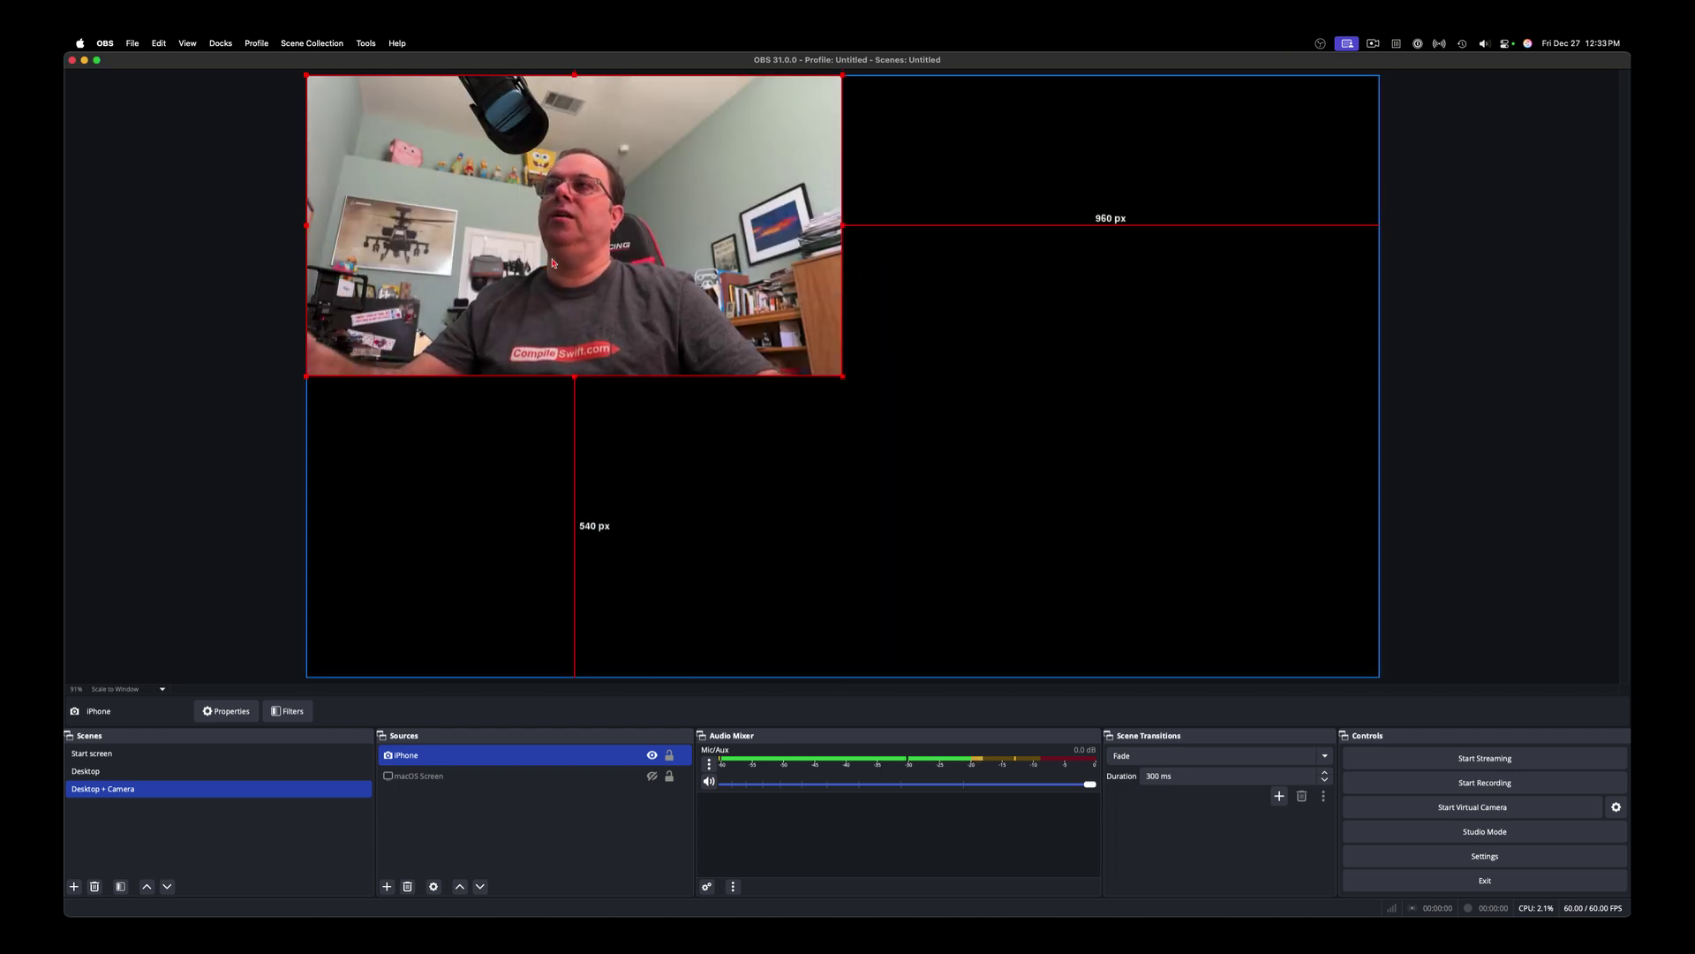
Step: Show the macOS Screen source and shrink the iPhone camera into the canvas's lower-left corner, about 812 px from the top and 1444 px from the right
drag(532, 234, 981, 487)
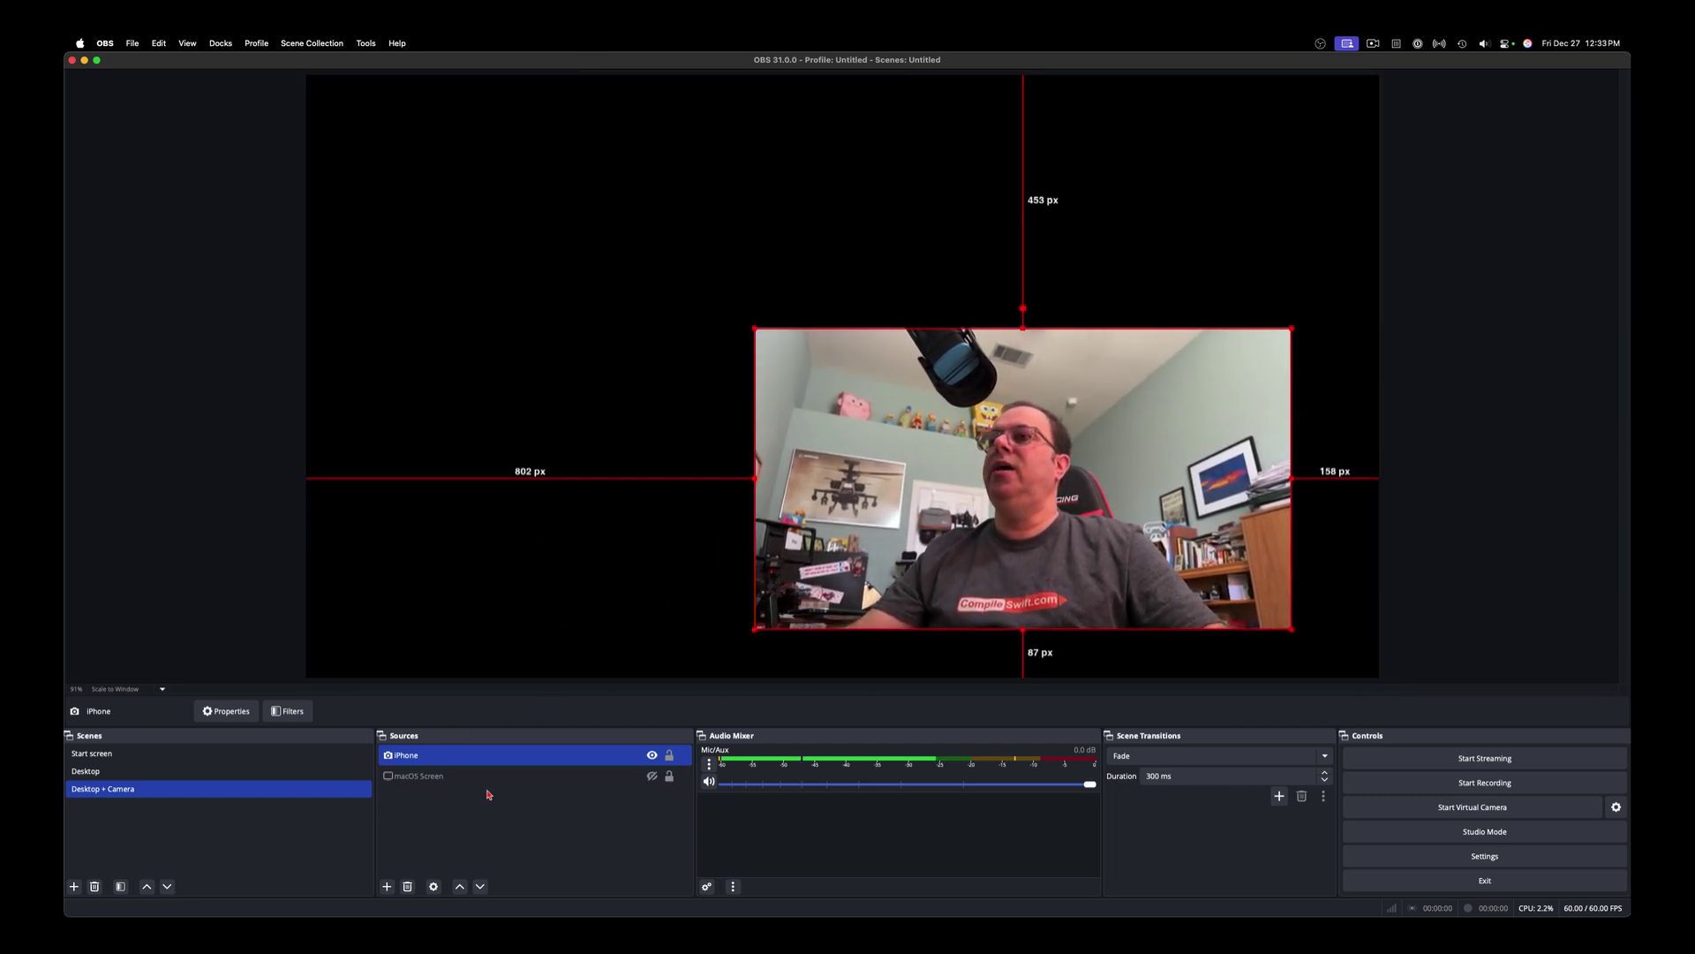
click(652, 777)
drag(909, 539, 460, 587)
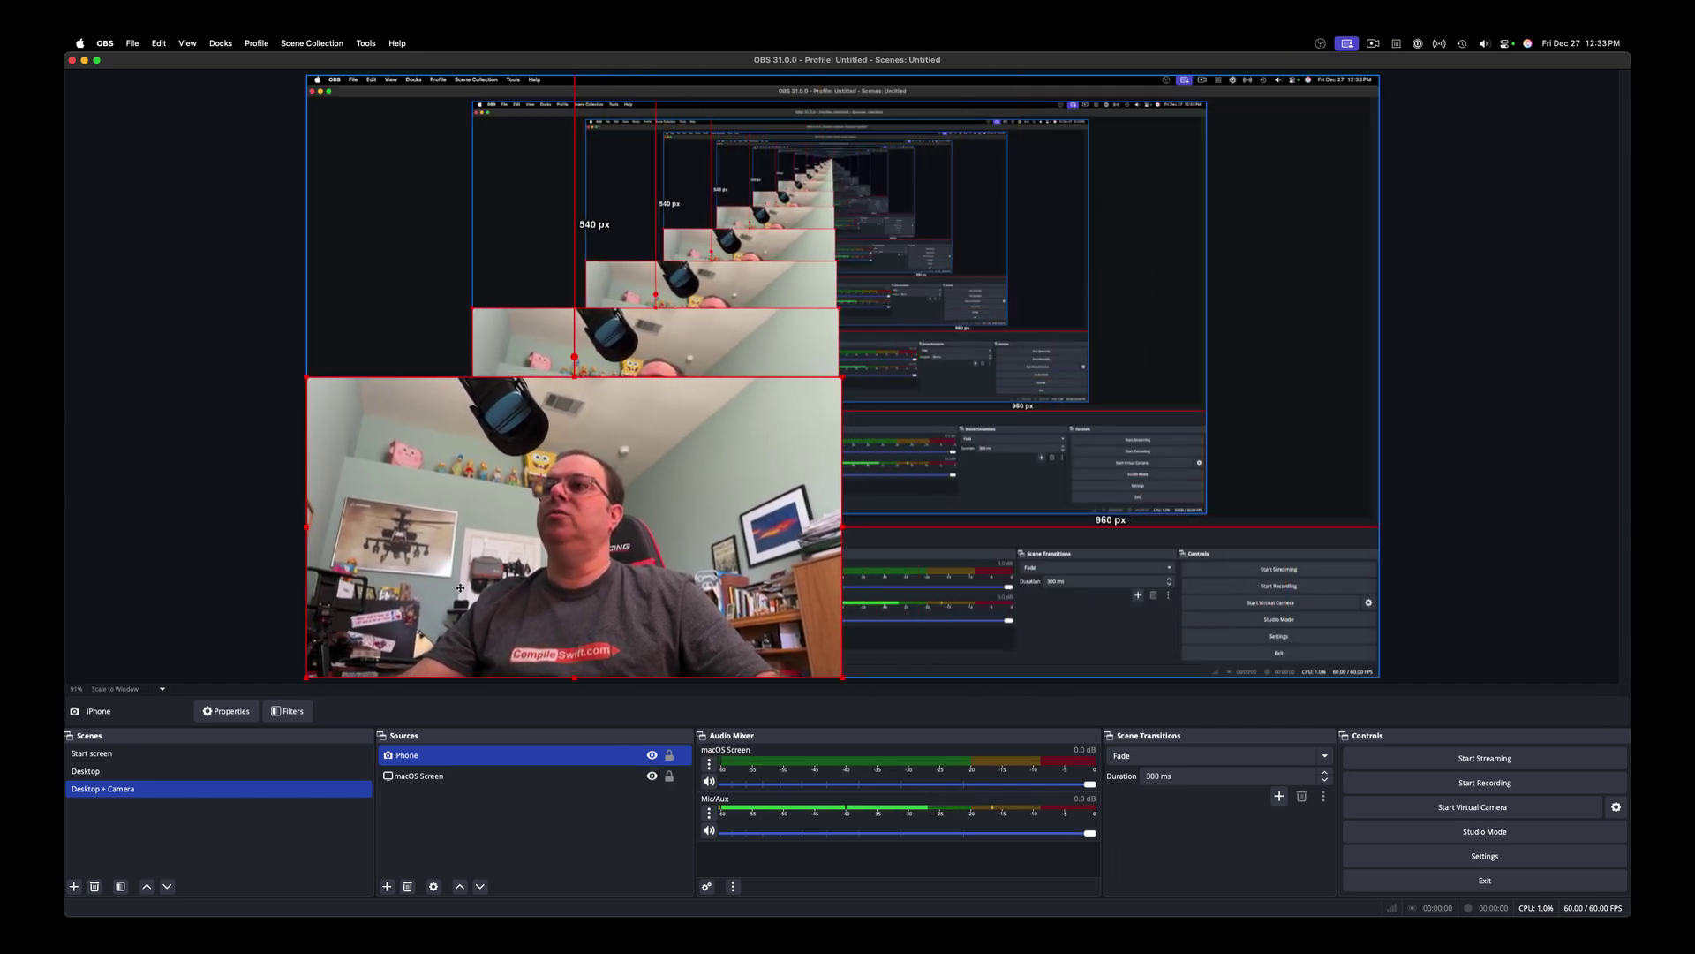
drag(842, 377, 574, 564)
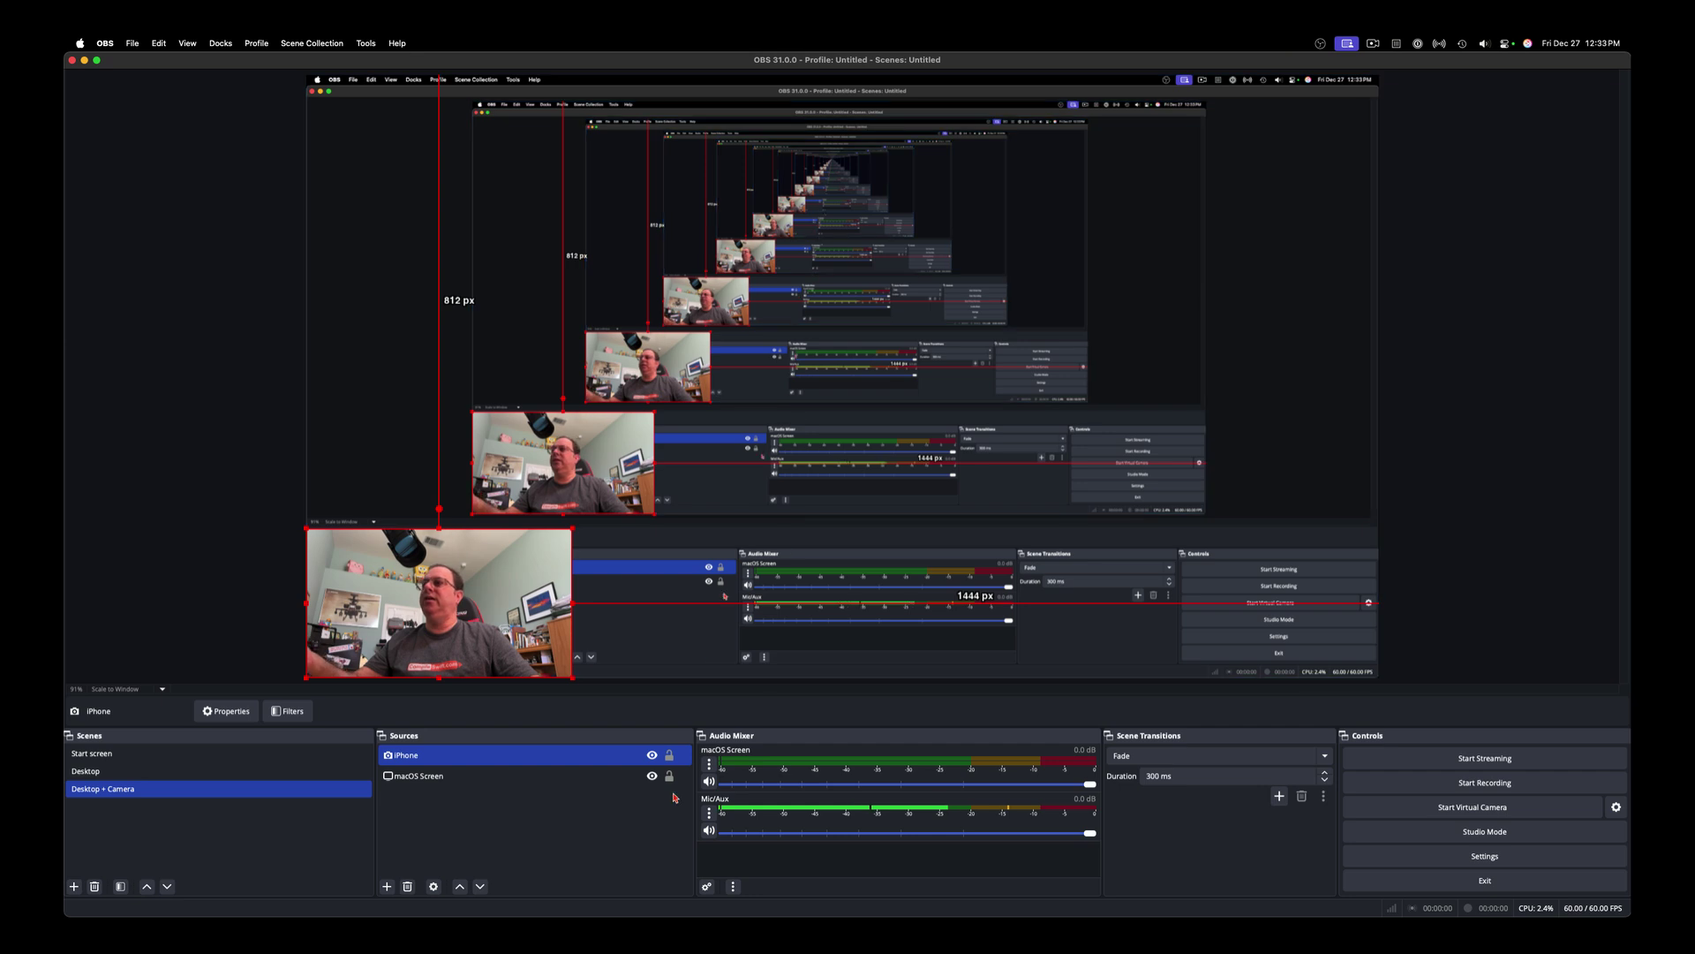
Step: Lock the iPhone and macOS Screen sources in the Desktop + Camera scene, leaving both visible
click(651, 755)
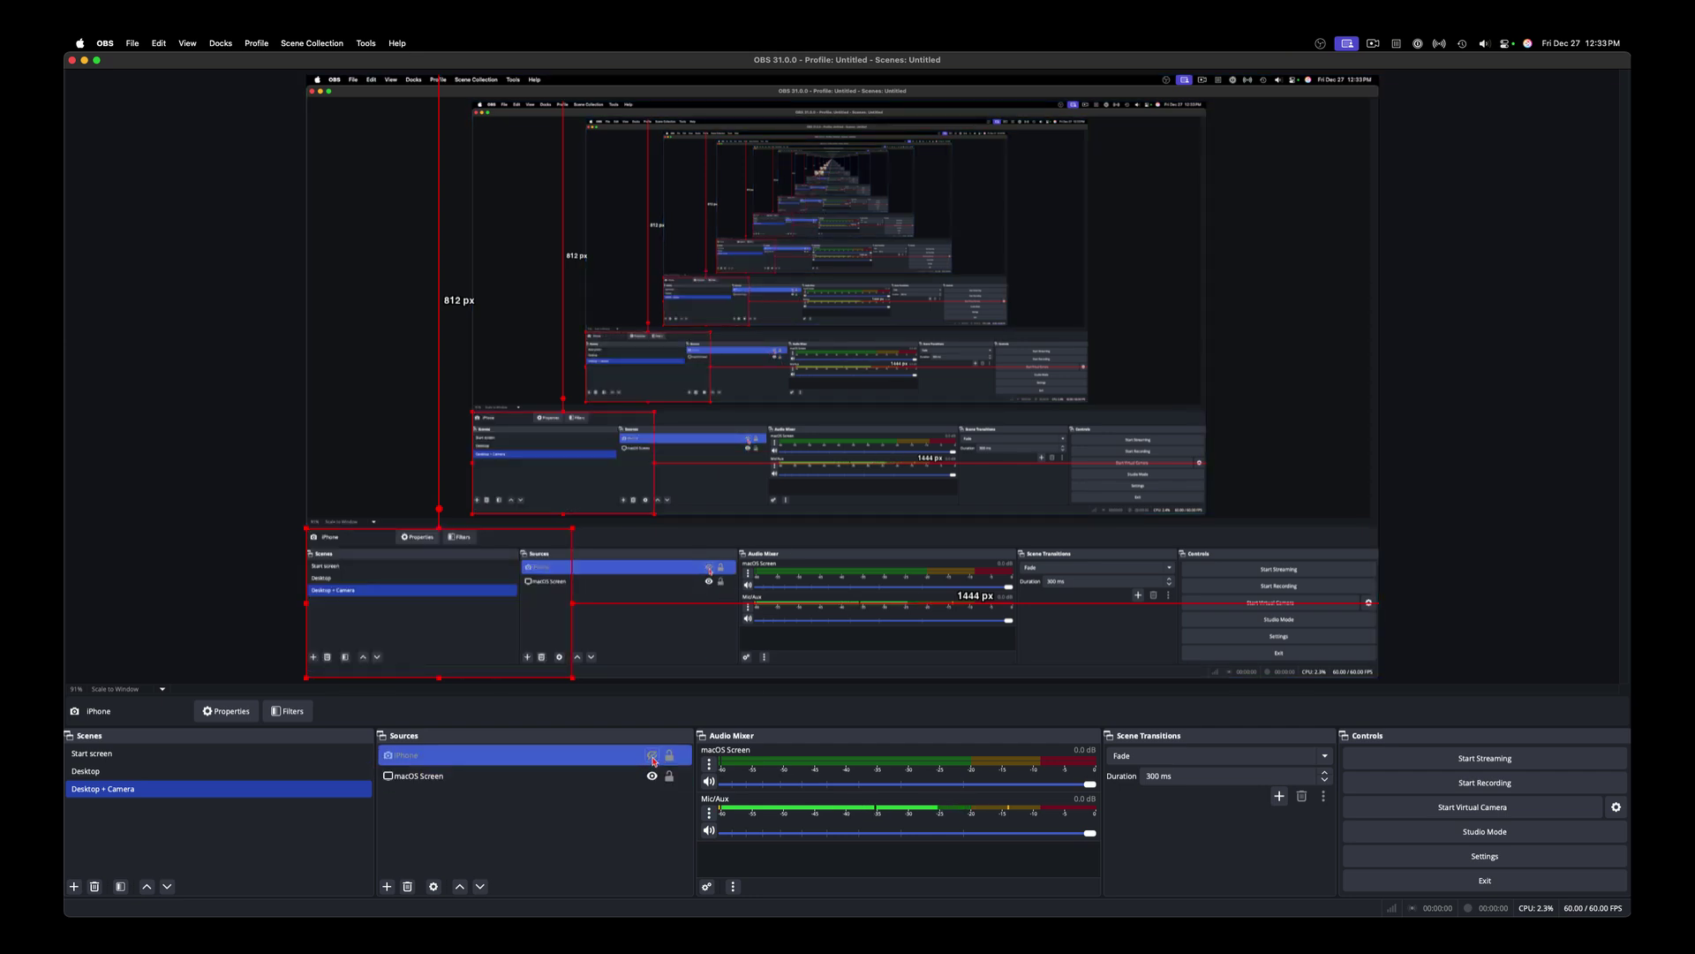
click(651, 755)
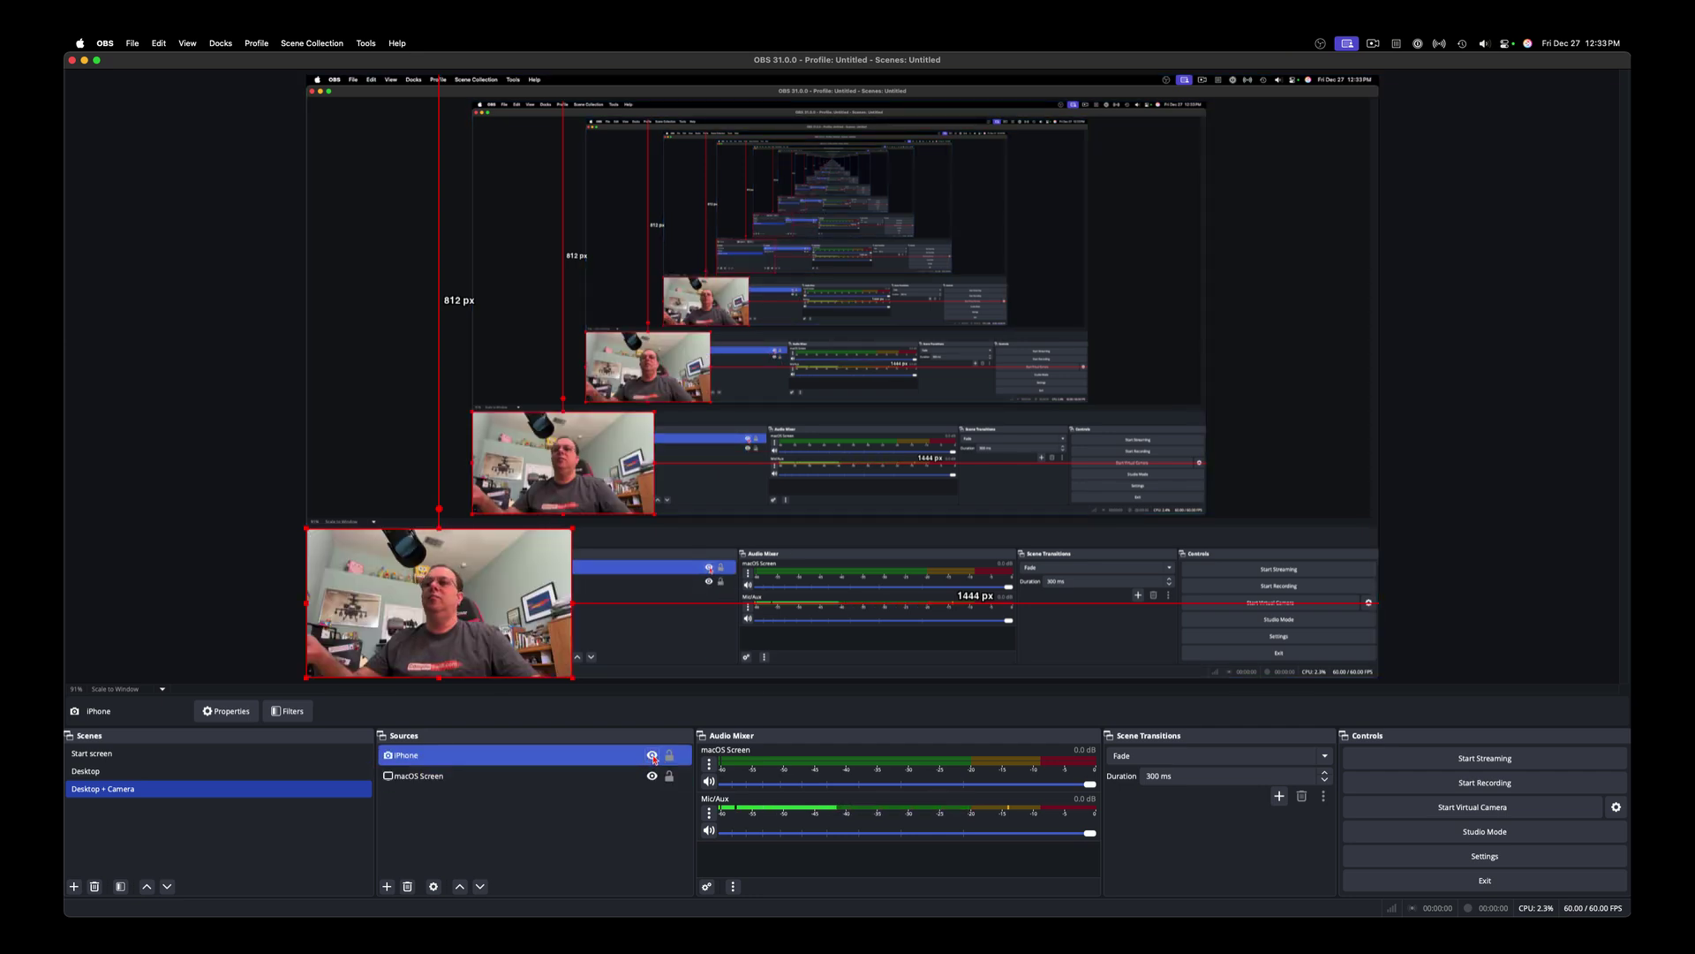
click(652, 777)
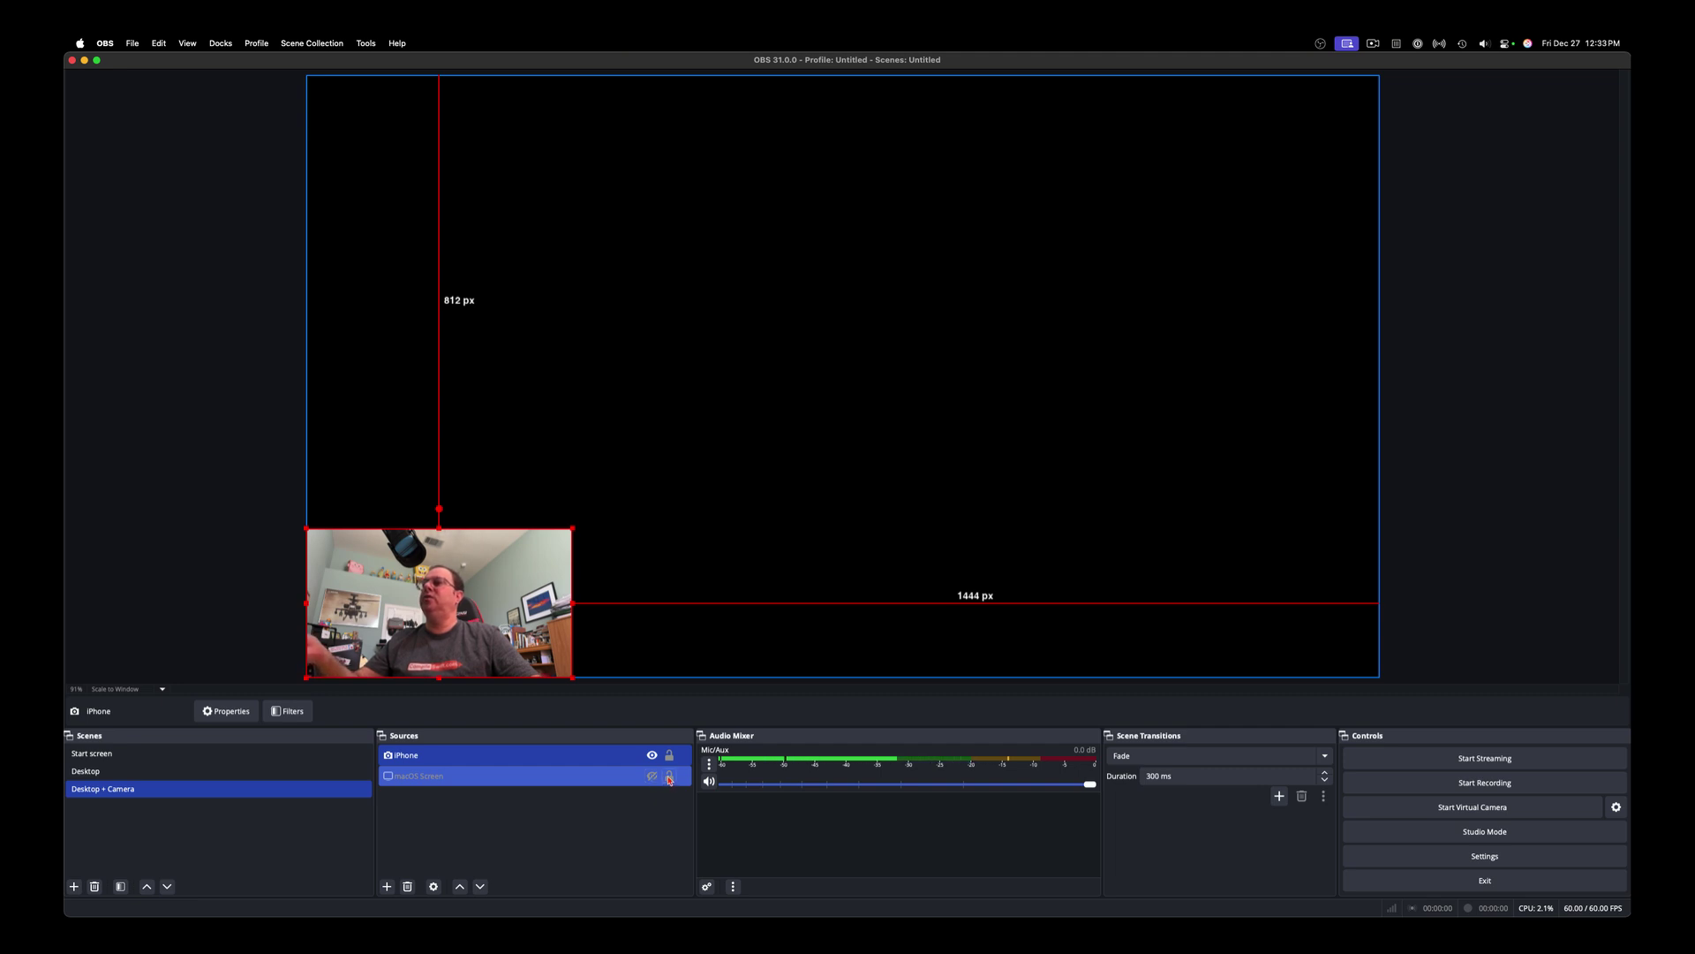
click(669, 777)
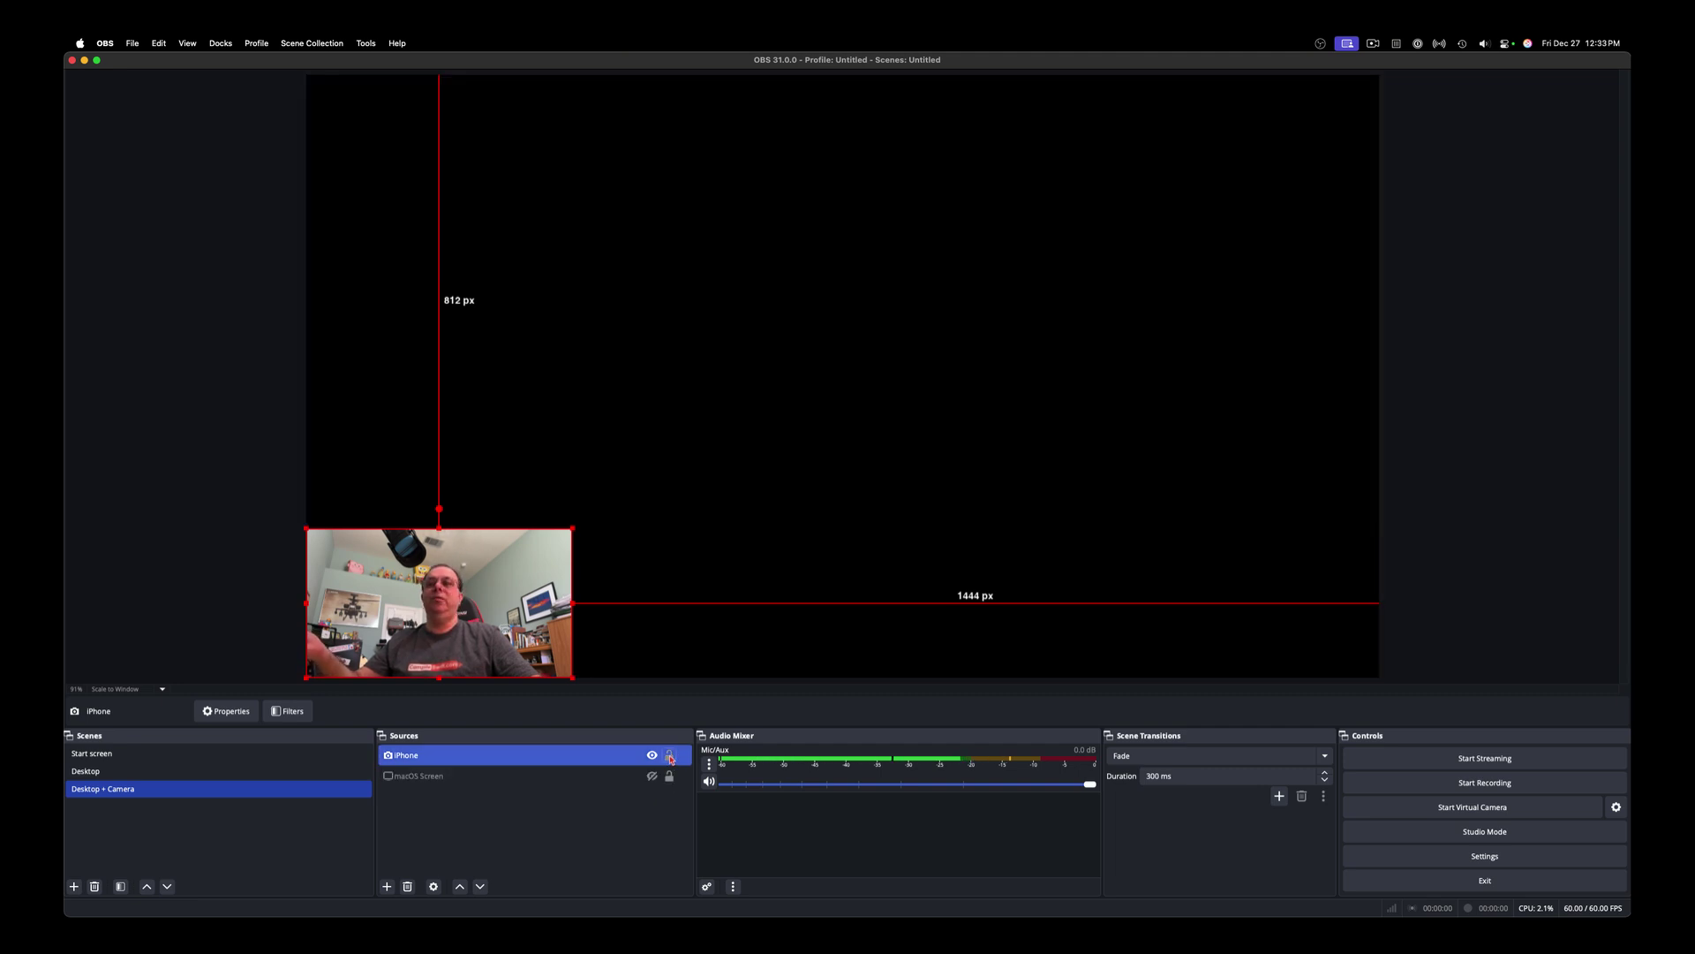
click(670, 756)
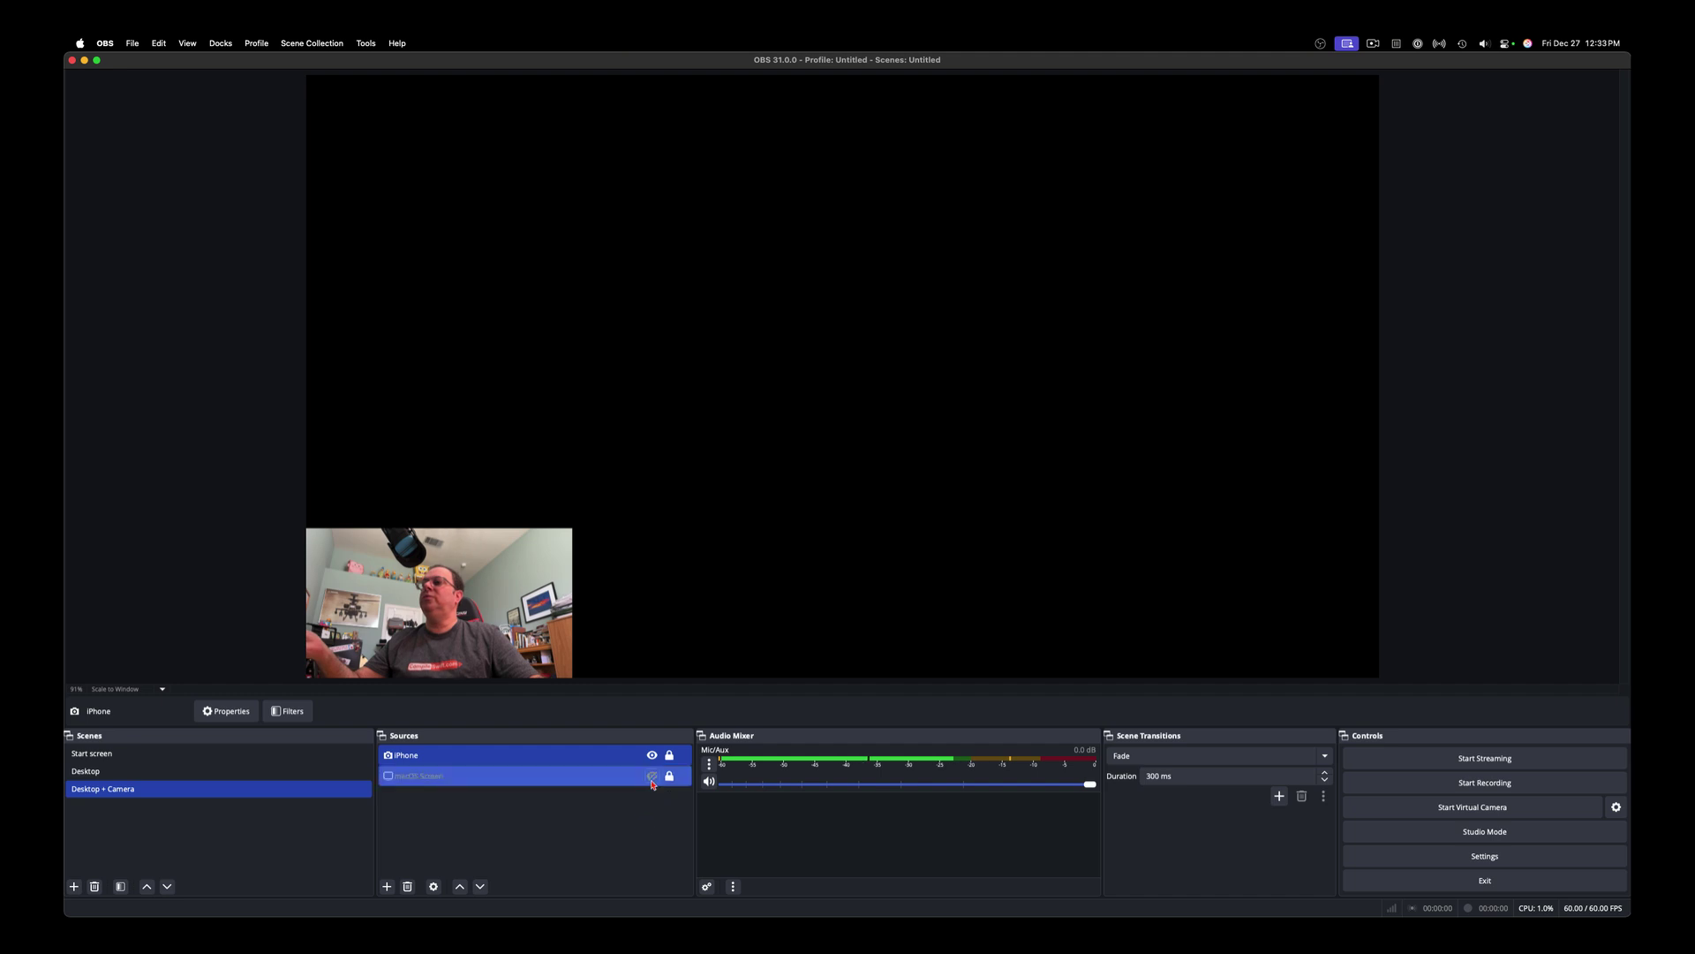
click(651, 776)
click(616, 506)
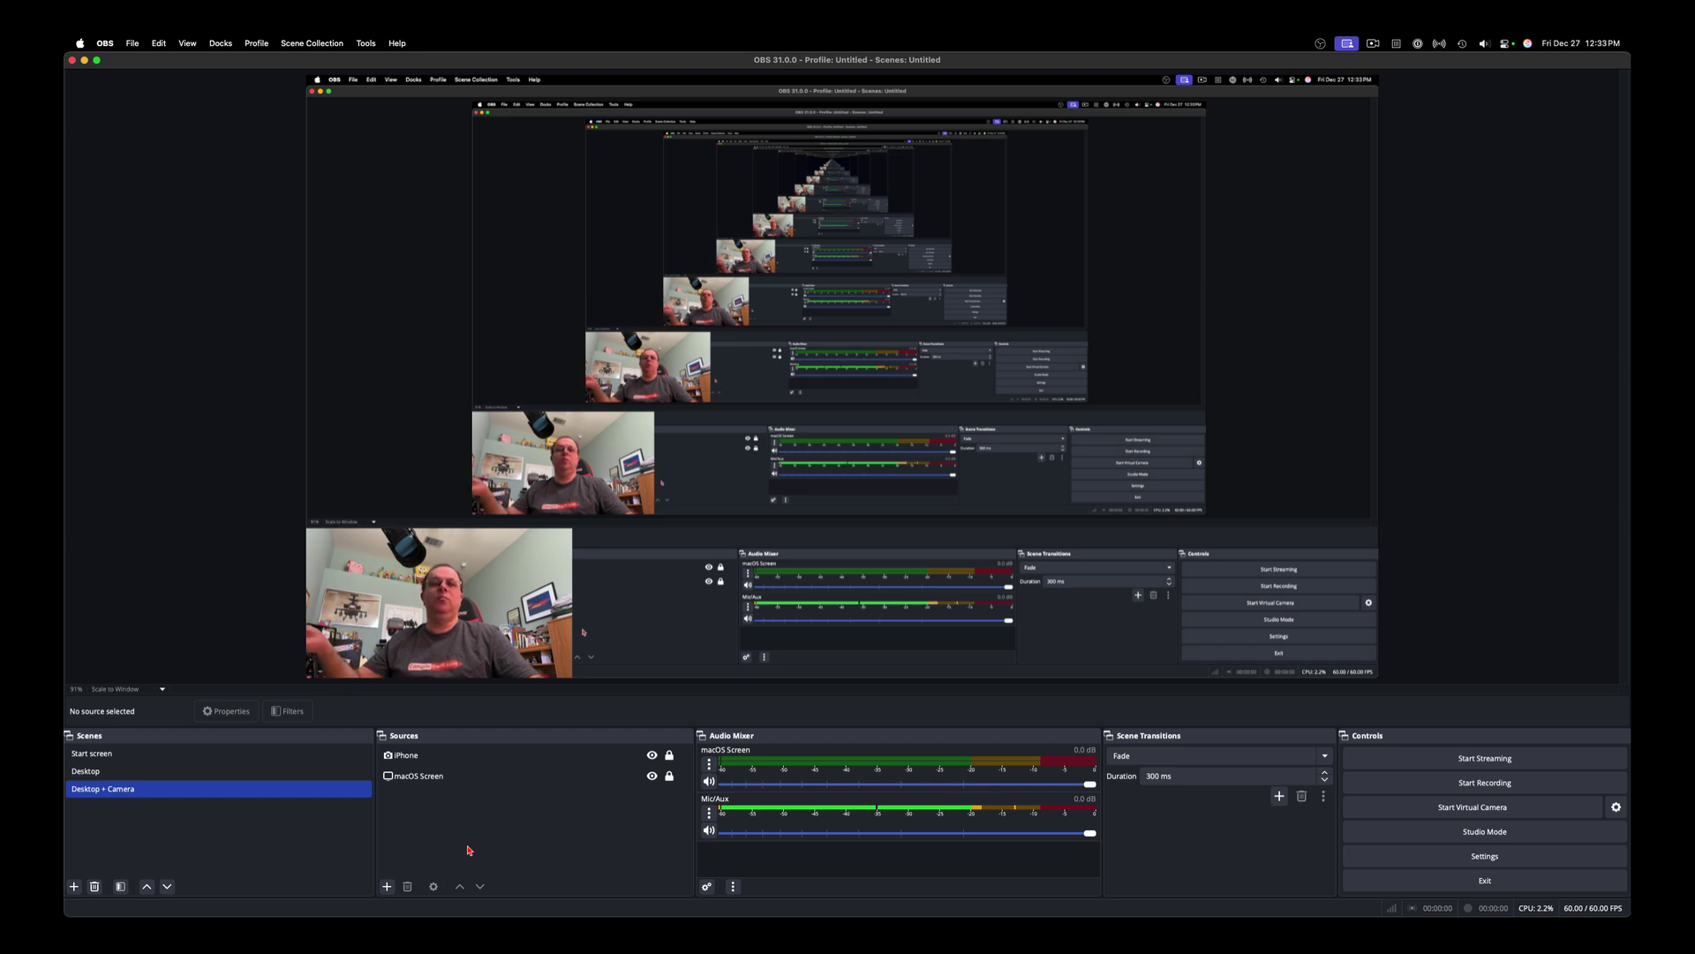
Step: Lock the macOS Screen source in the Desktop scene and the GettingStarted text source in the Start screen scene
click(151, 775)
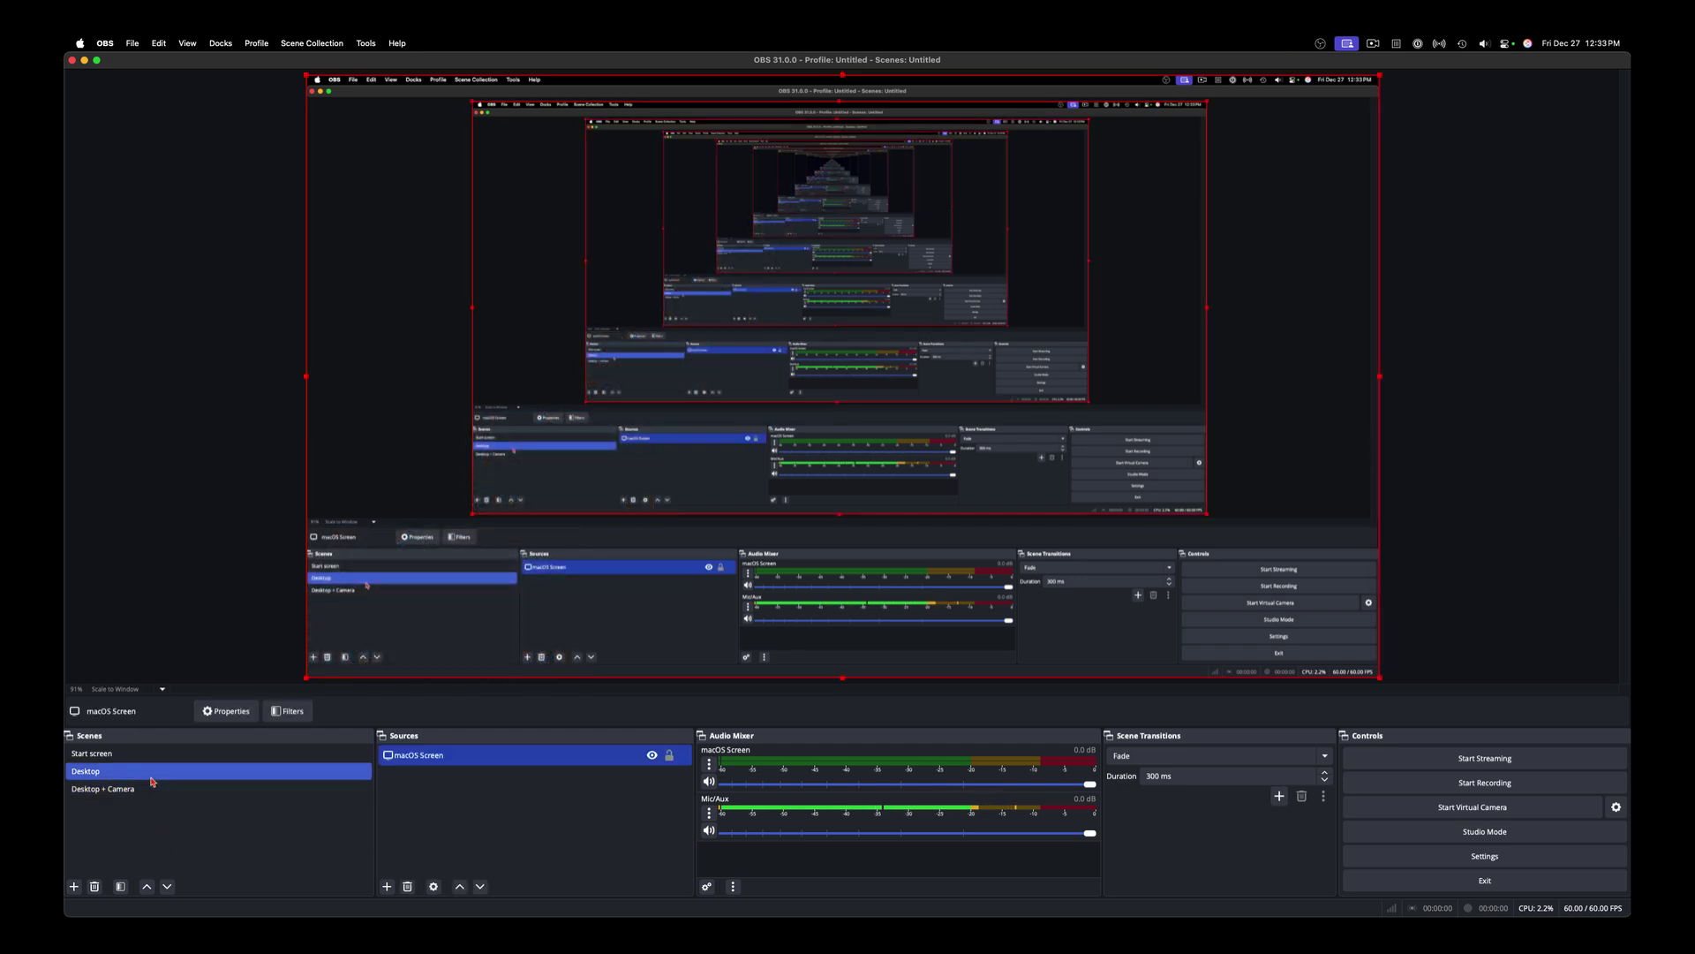
click(669, 755)
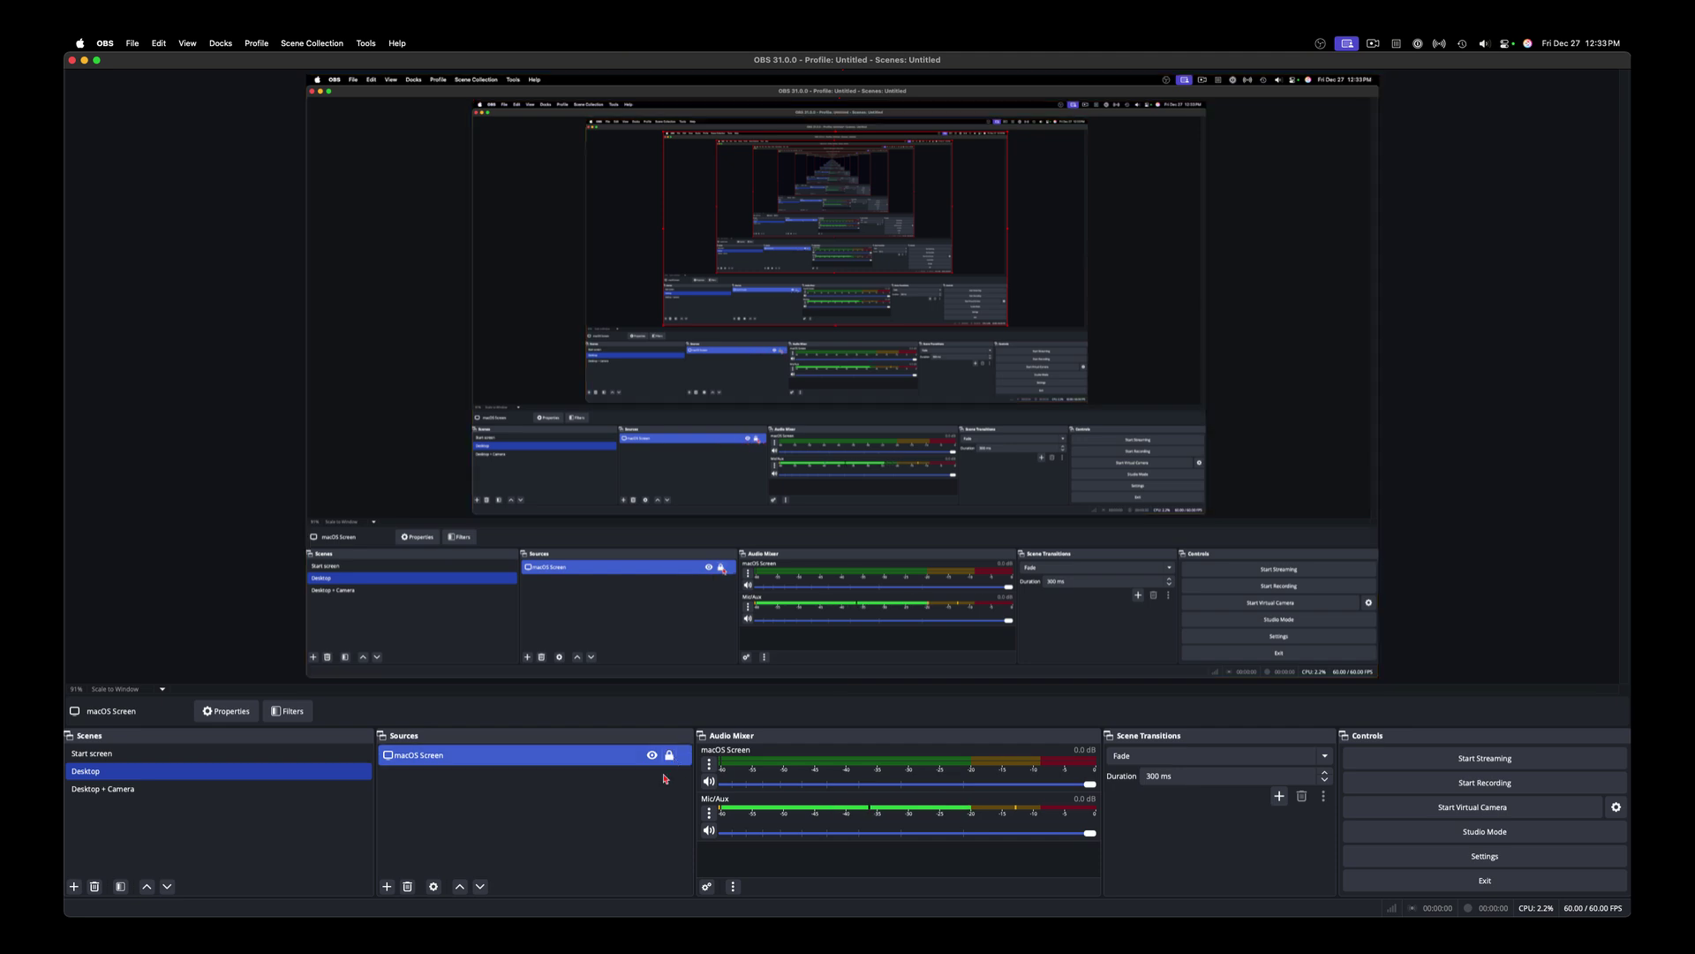
key(Up)
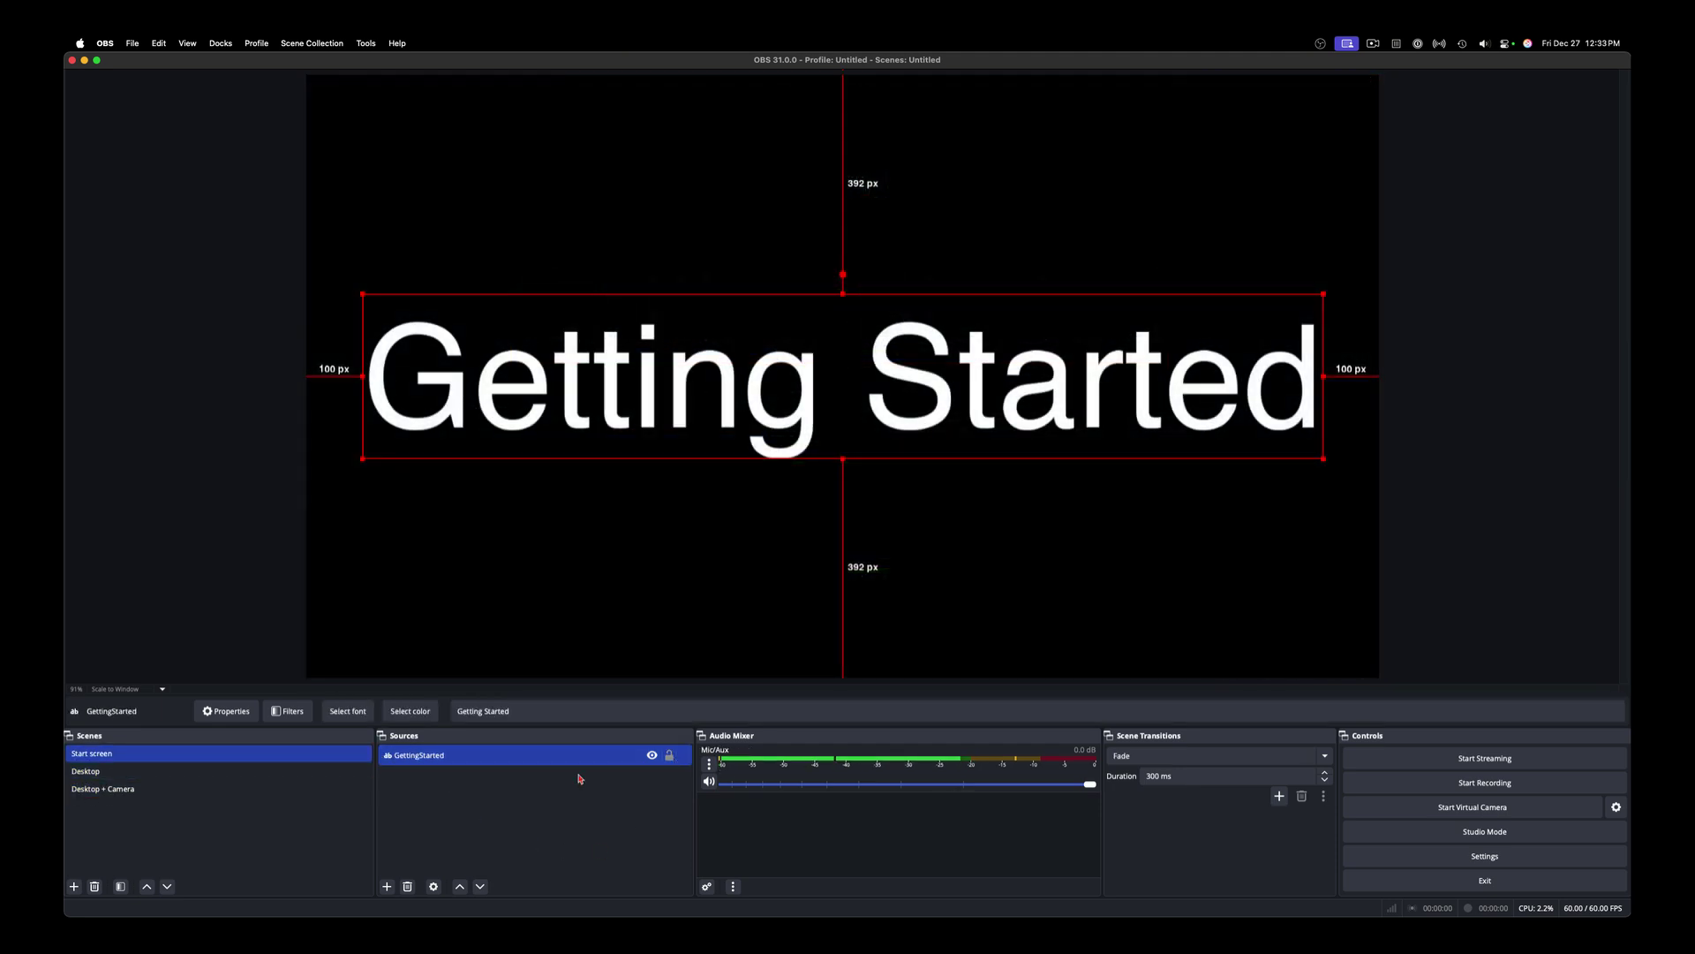
click(669, 755)
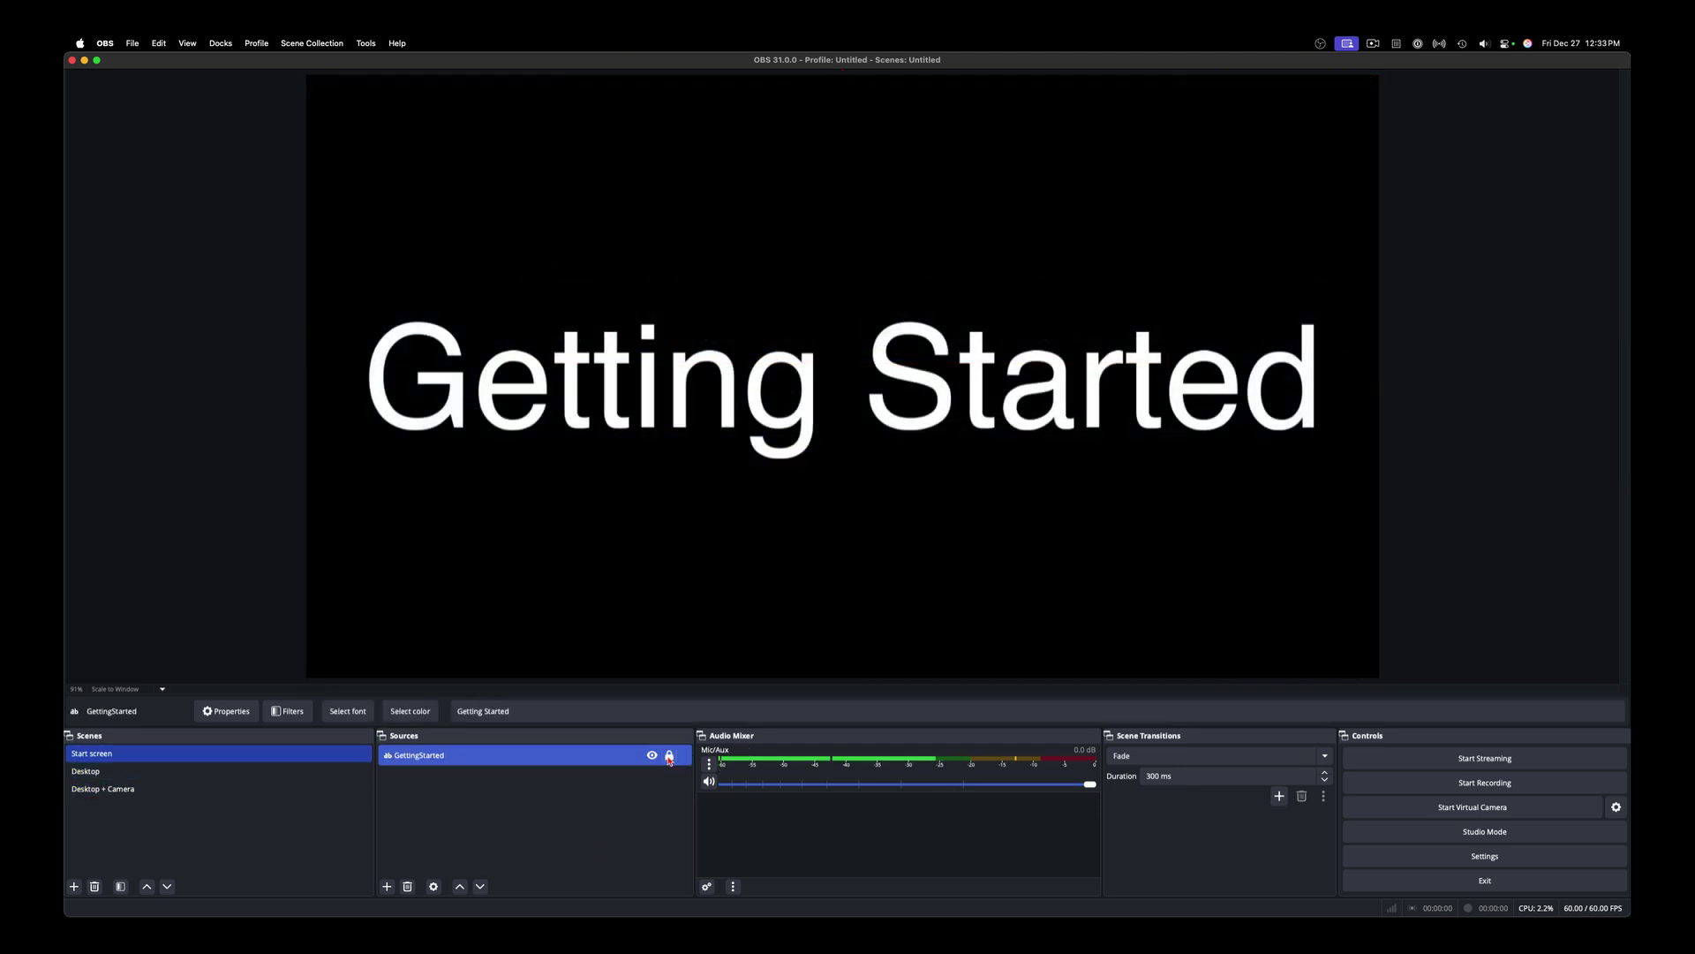
Step: Duplicate the Desktop + Camera scene as "Desktop + Camera + Whiteboard"
click(194, 775)
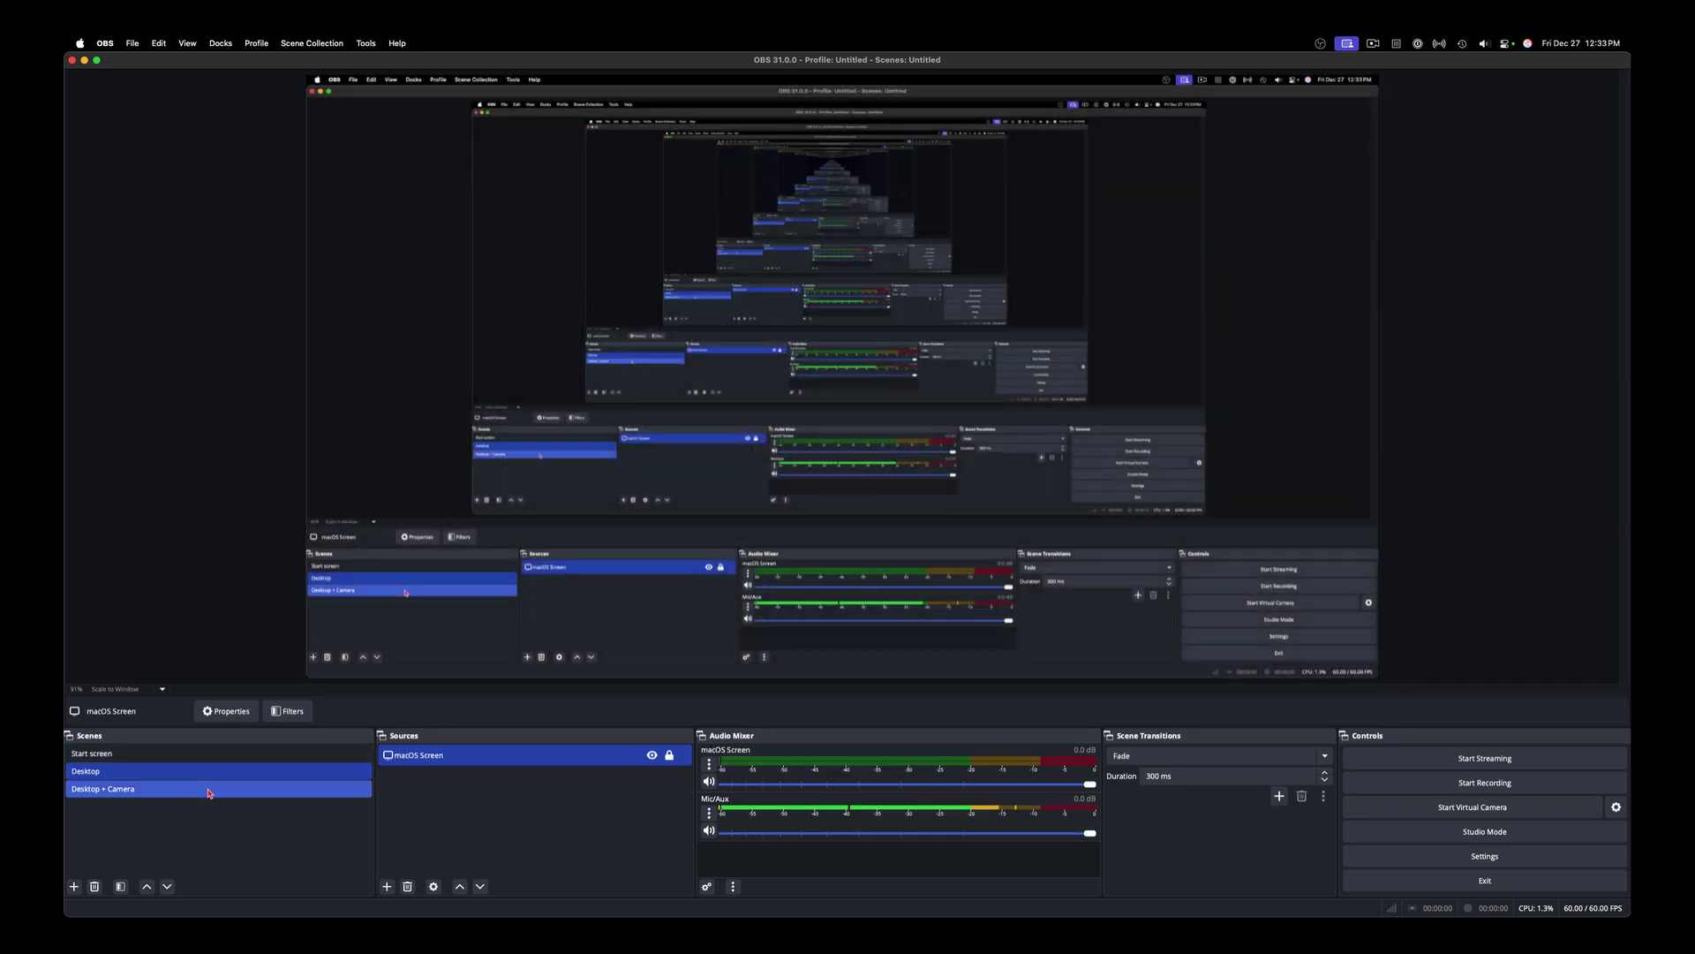
click(209, 793)
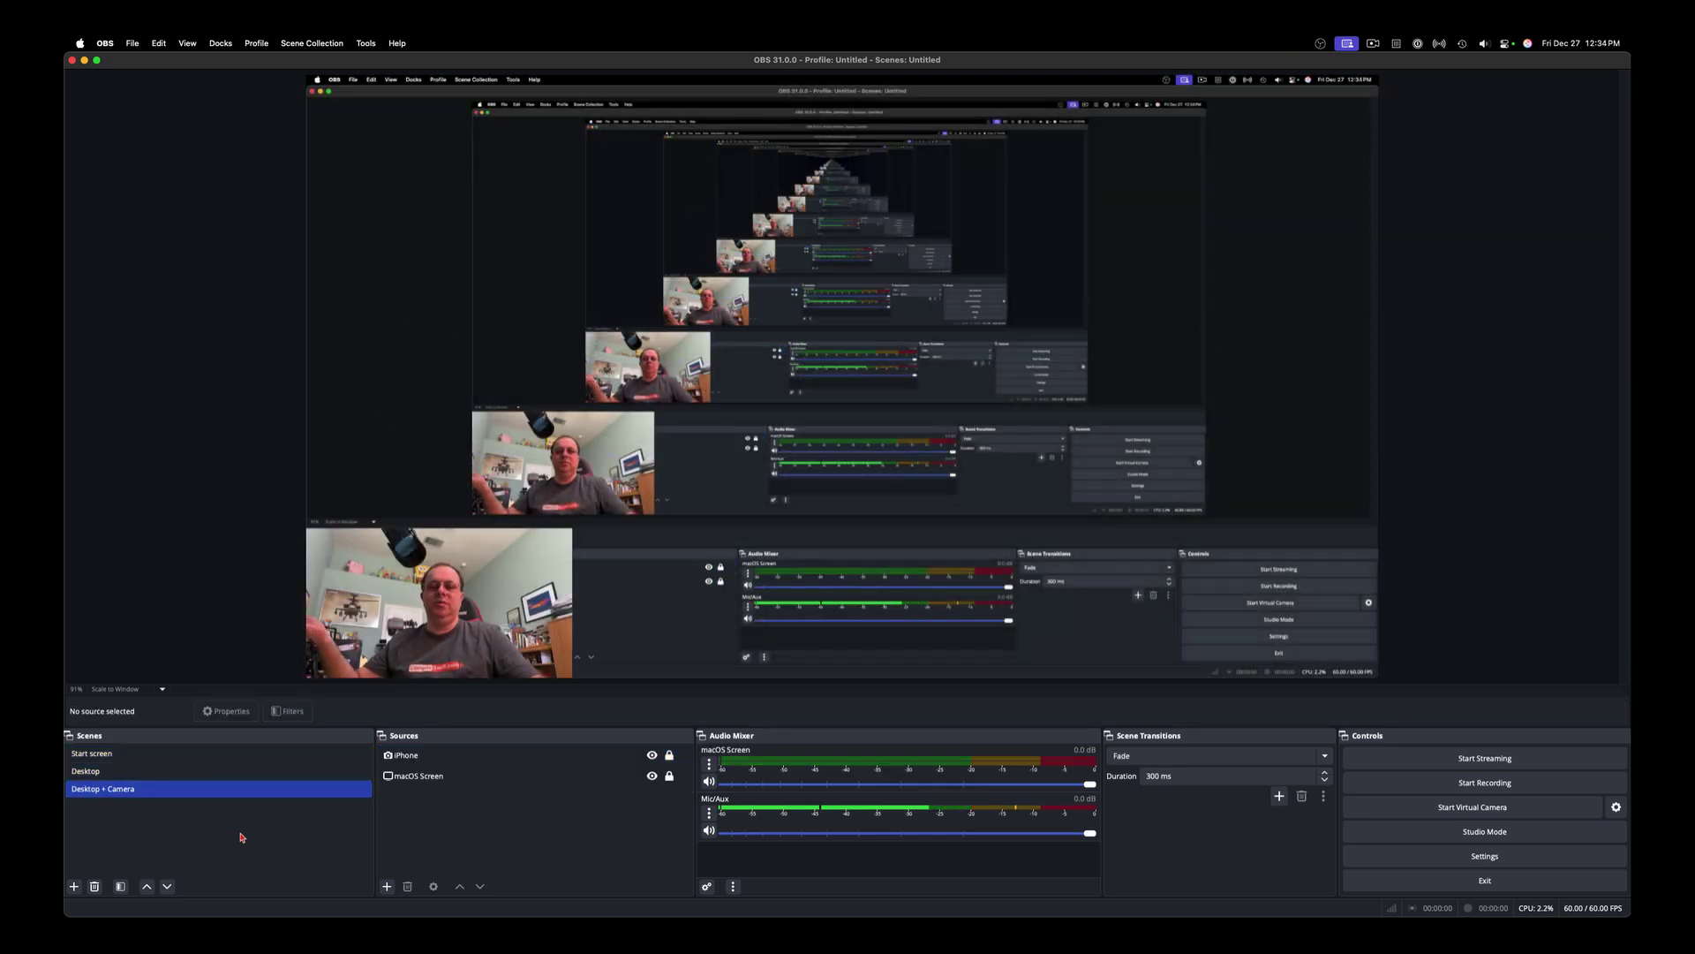
right_click(165, 791)
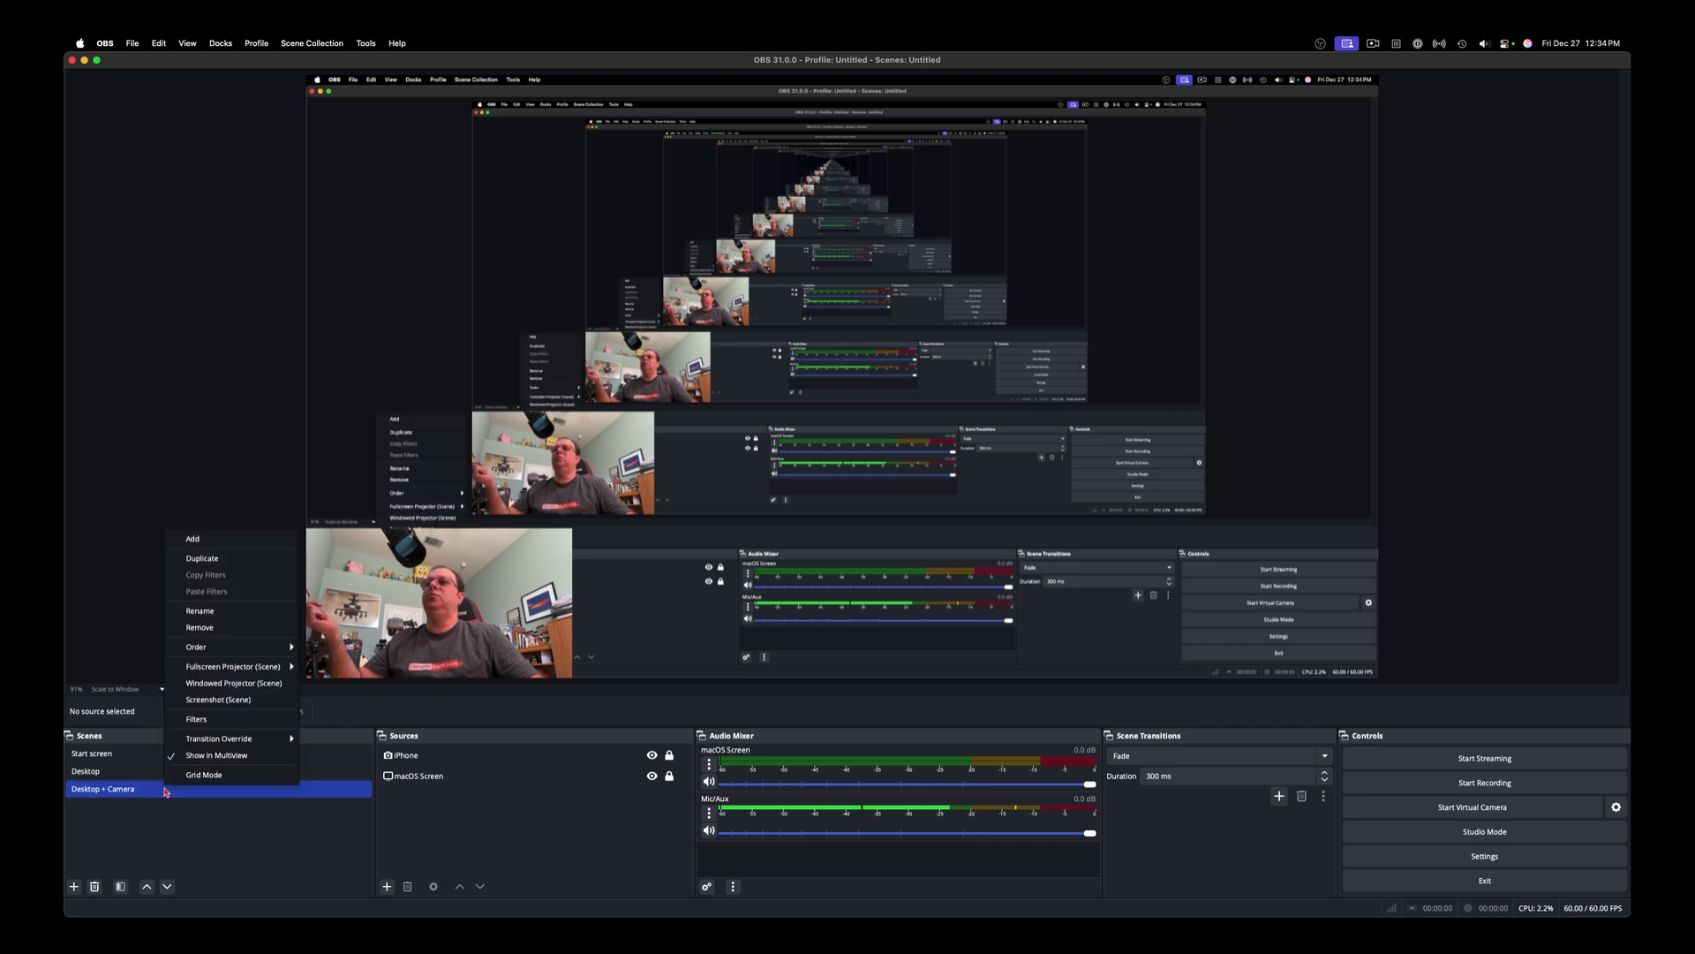
click(201, 558)
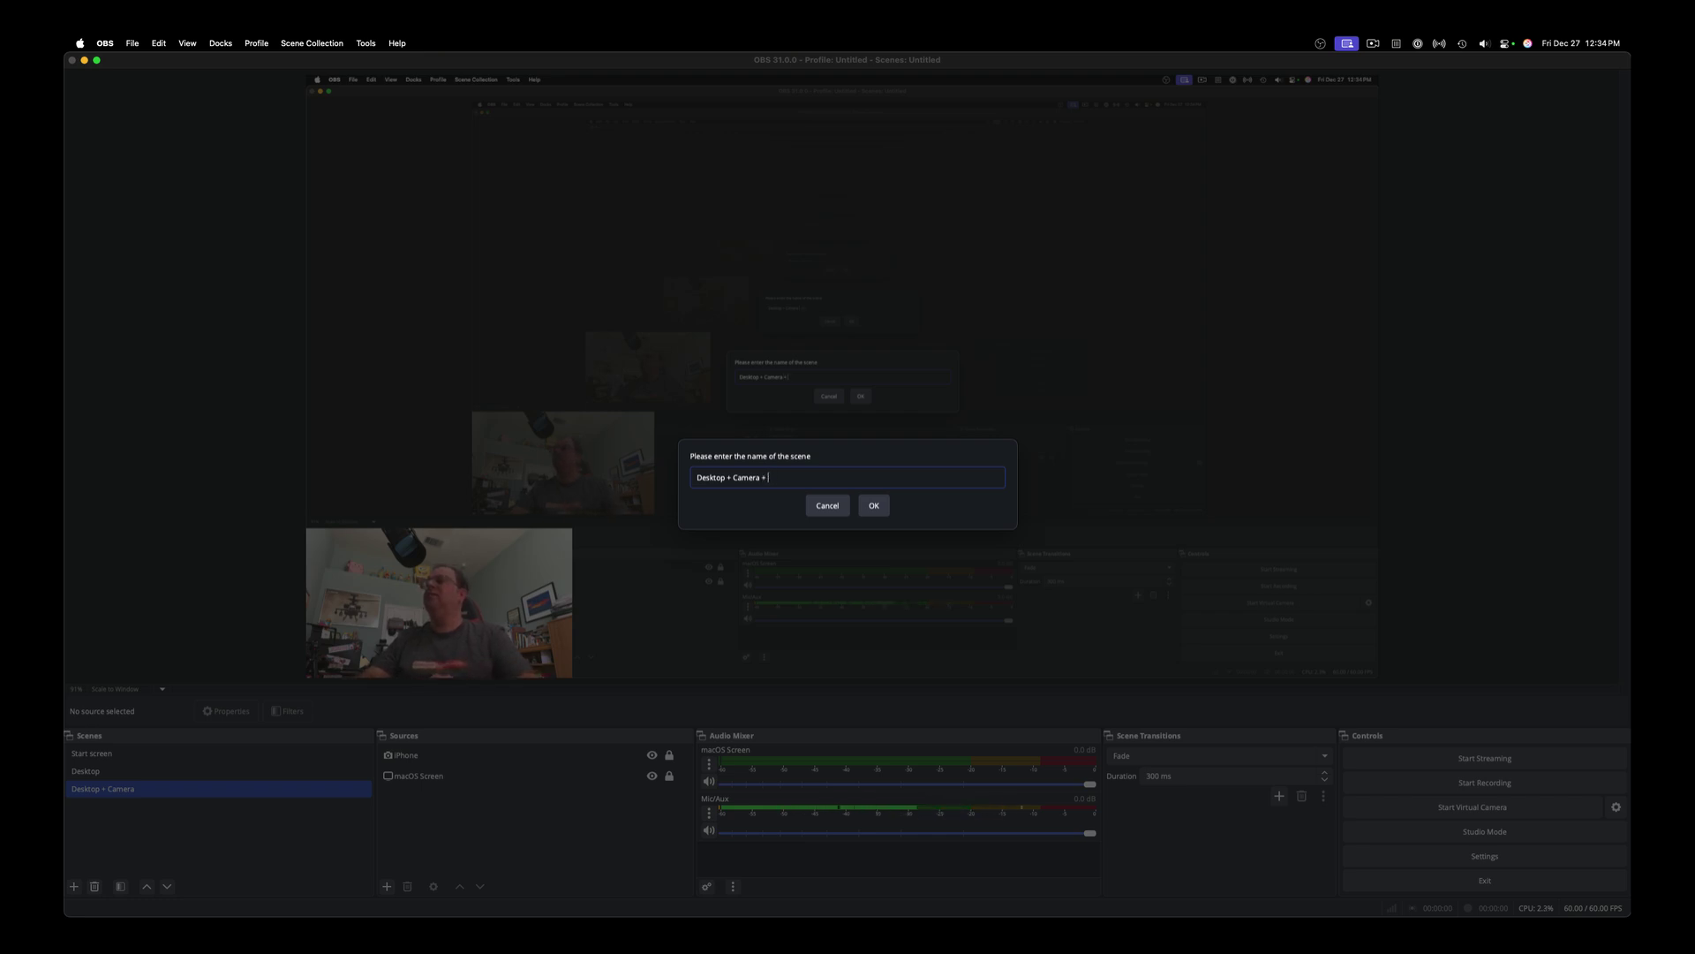
text(+ Whiteboard)
key(Return)
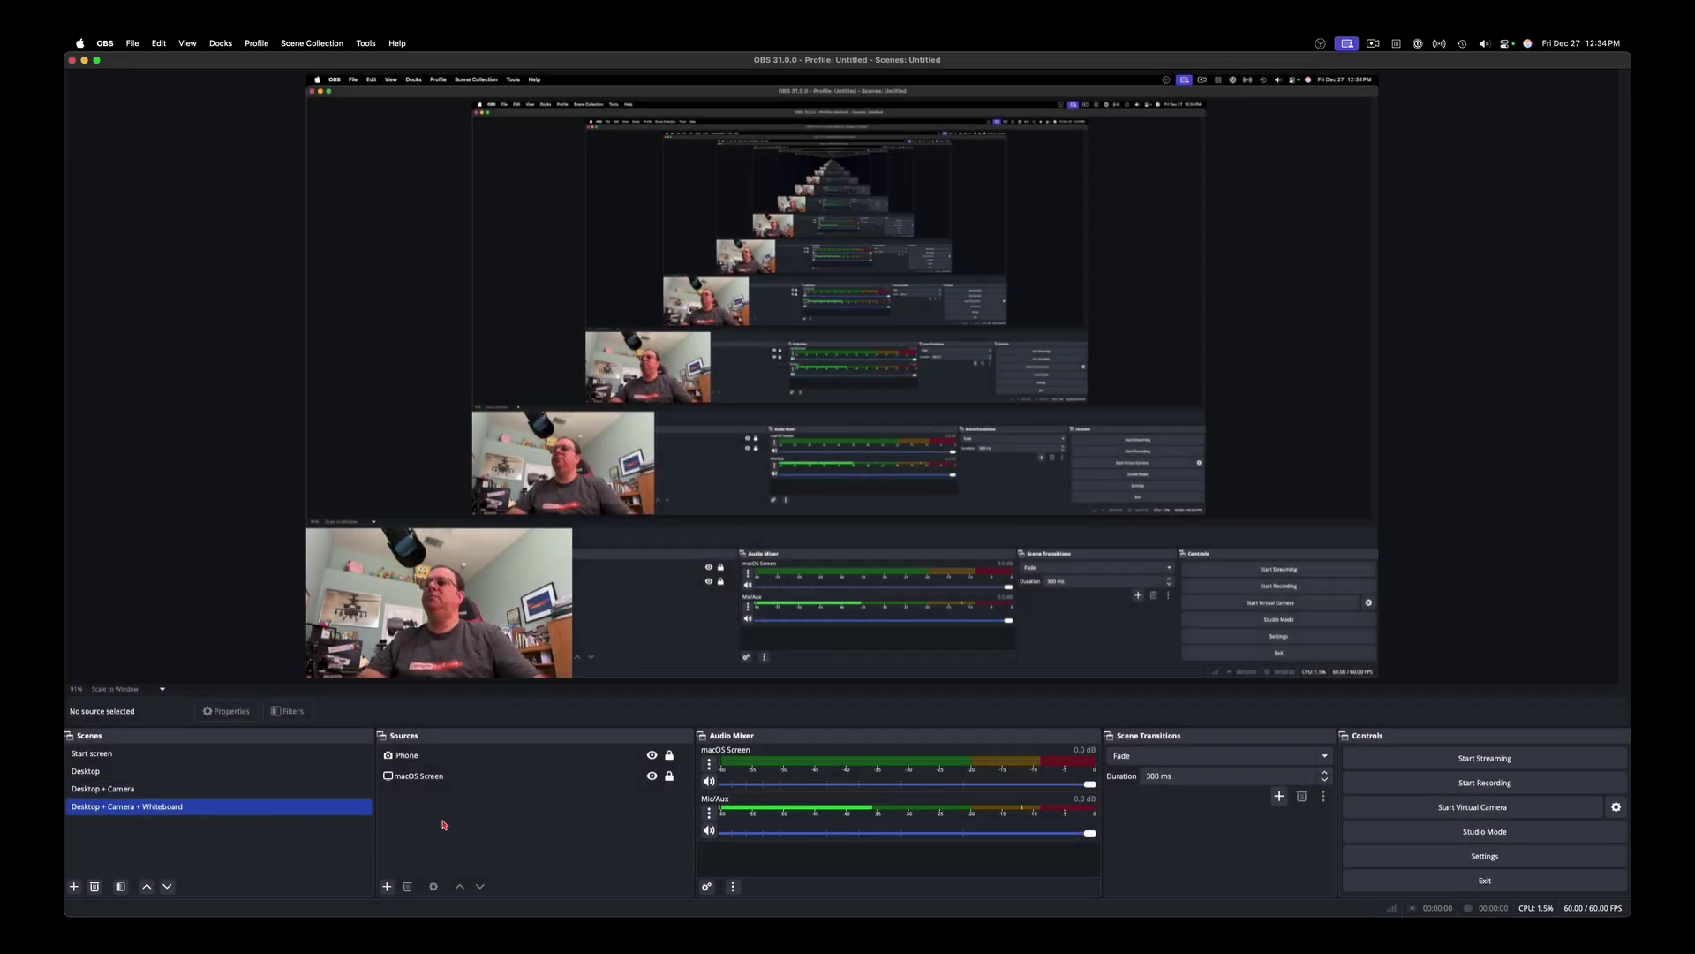
Step: Hide the macOS Screen and iPhone sources in the Desktop + Camera + Whiteboard scene
click(618, 785)
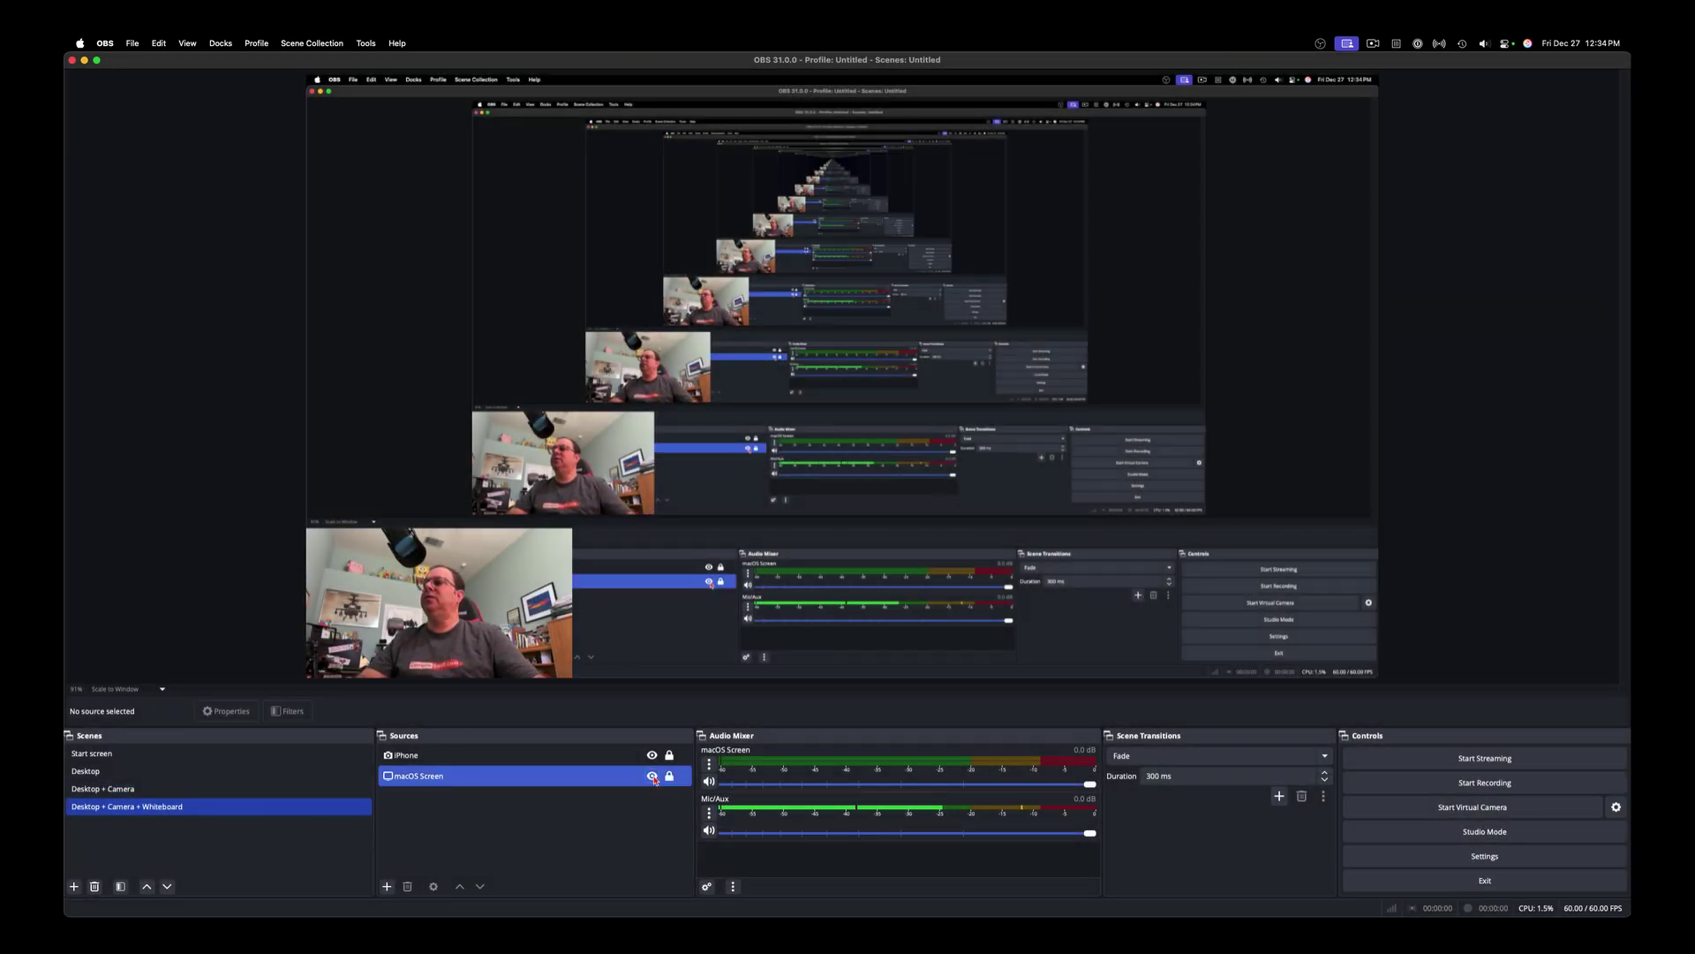
click(652, 777)
click(652, 755)
click(599, 822)
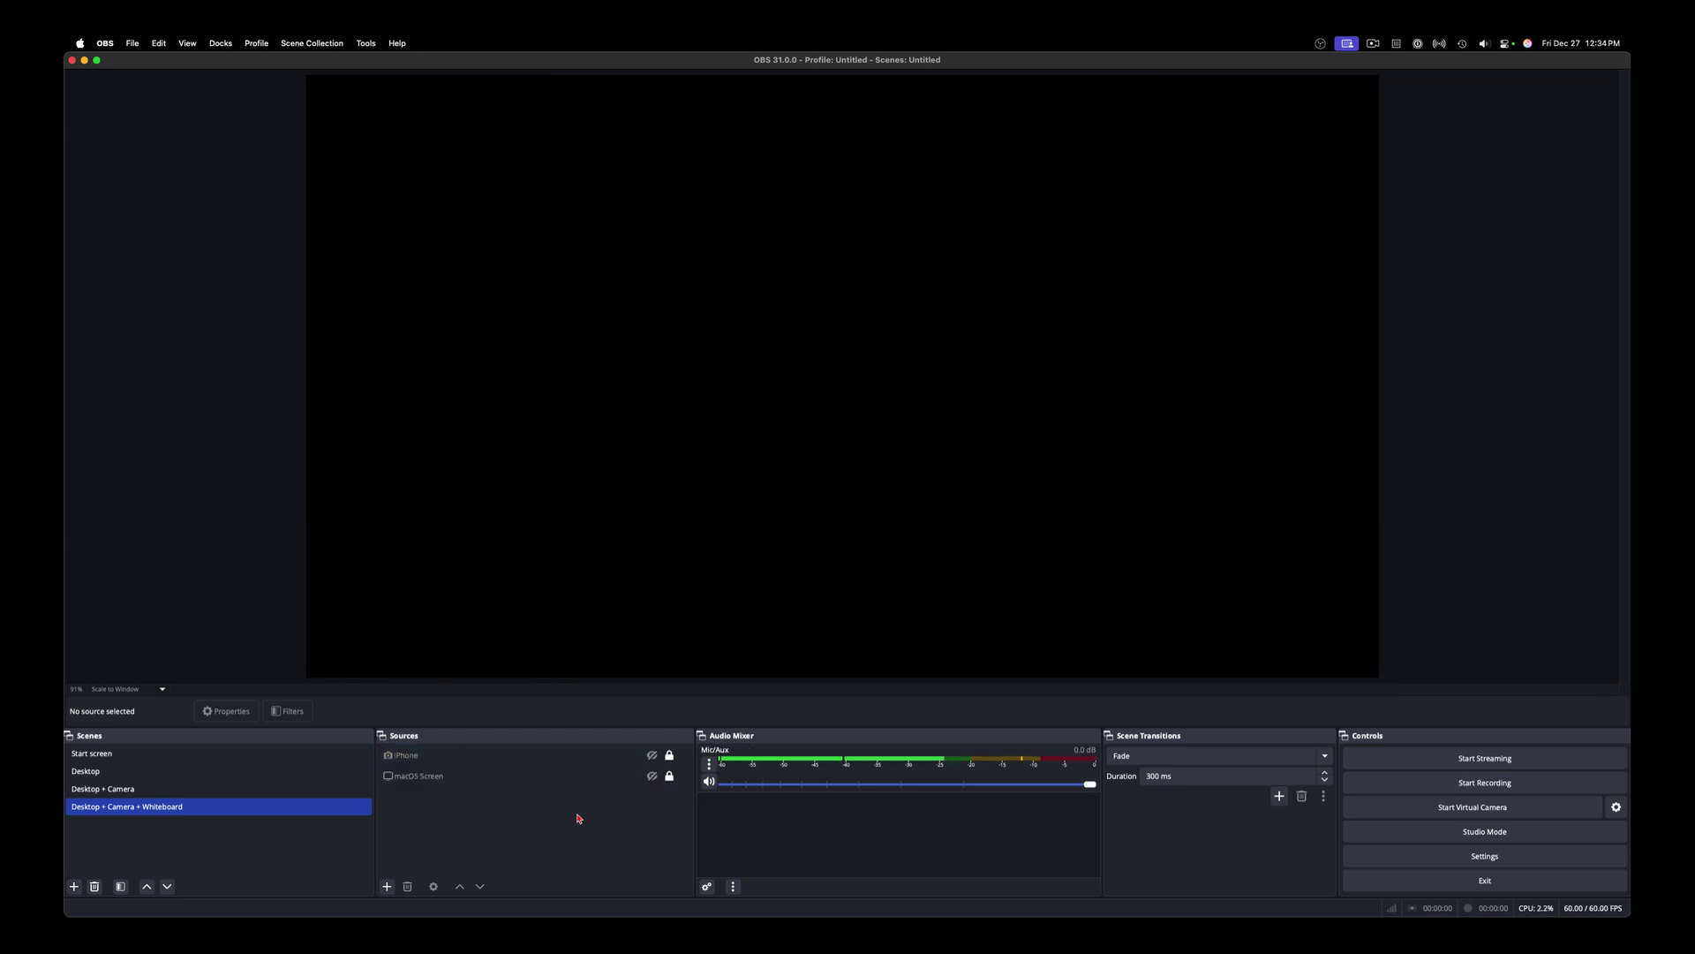
Step: Open Freeform and enlarge and position its blank board window over the OBS preview area
key(super+space)
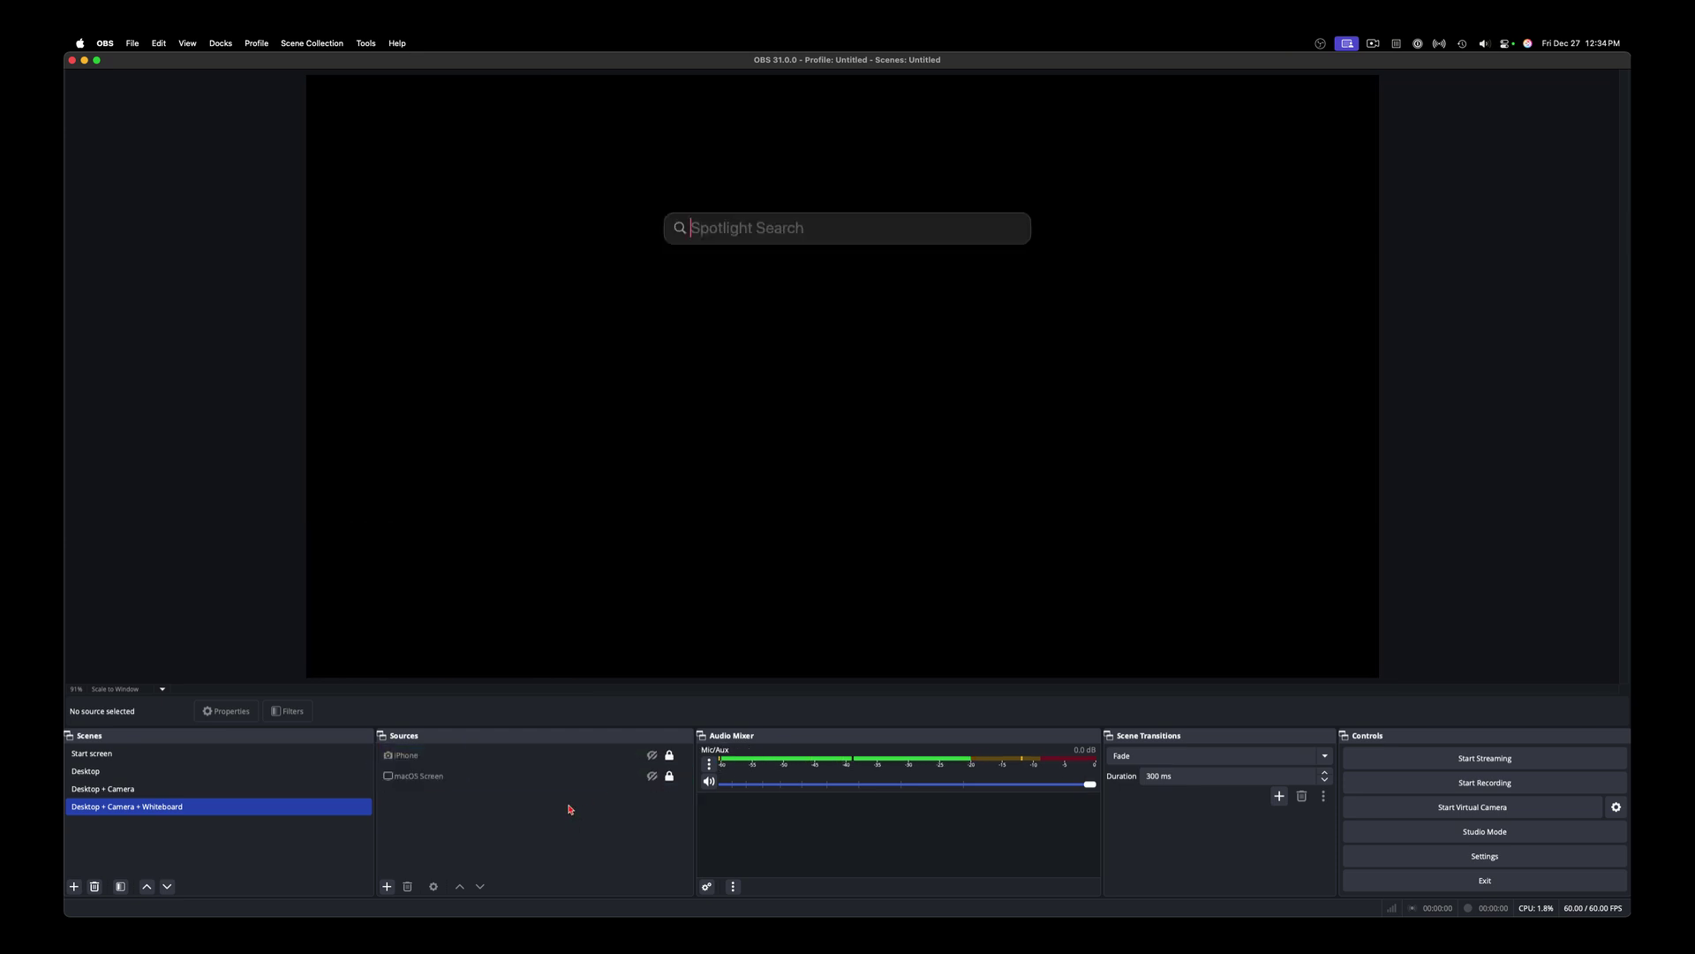
text(freeform)
key(Return)
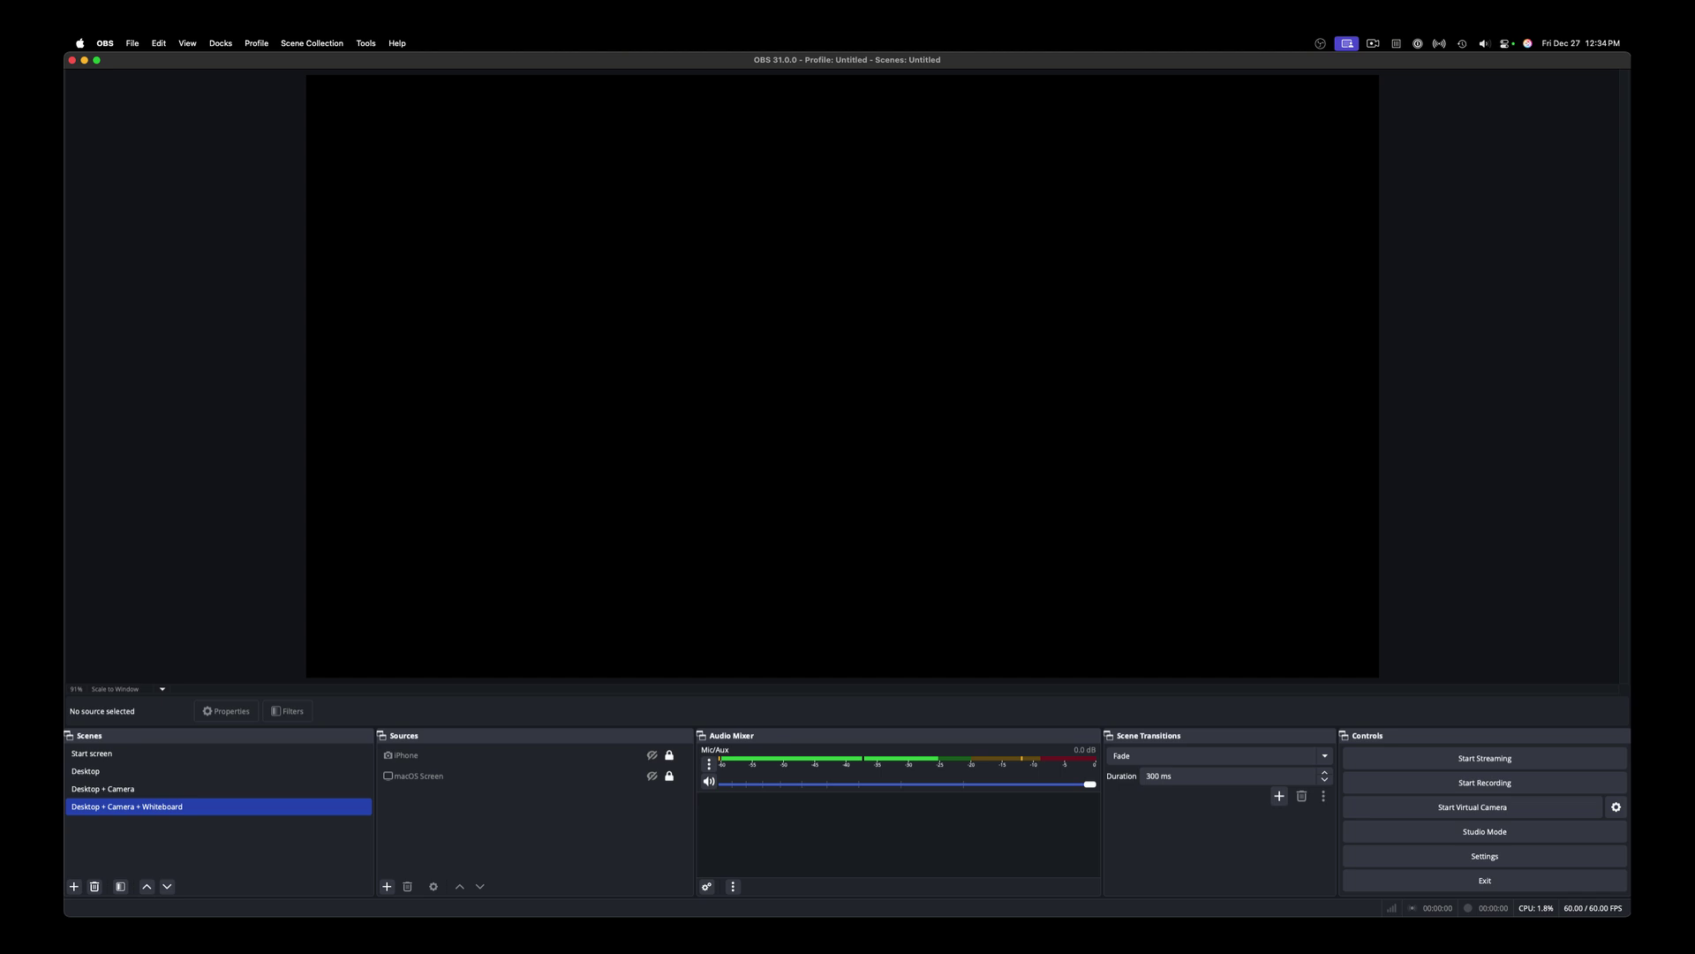
drag(813, 213, 638, 185)
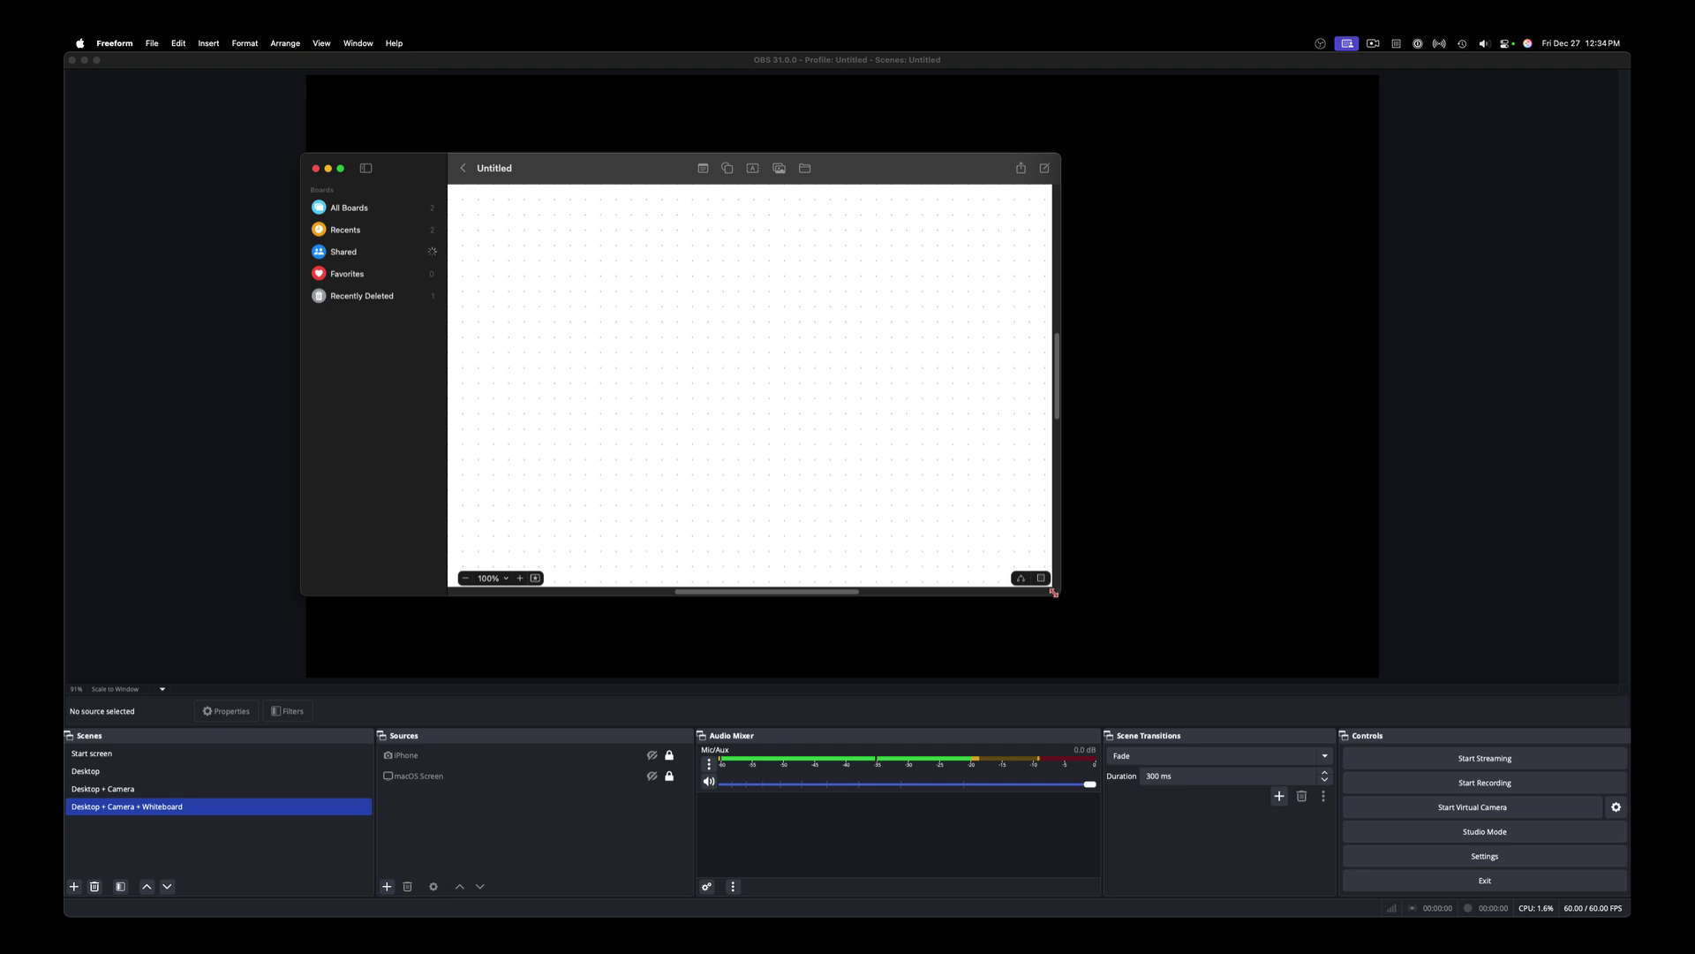
drag(1053, 593, 1163, 663)
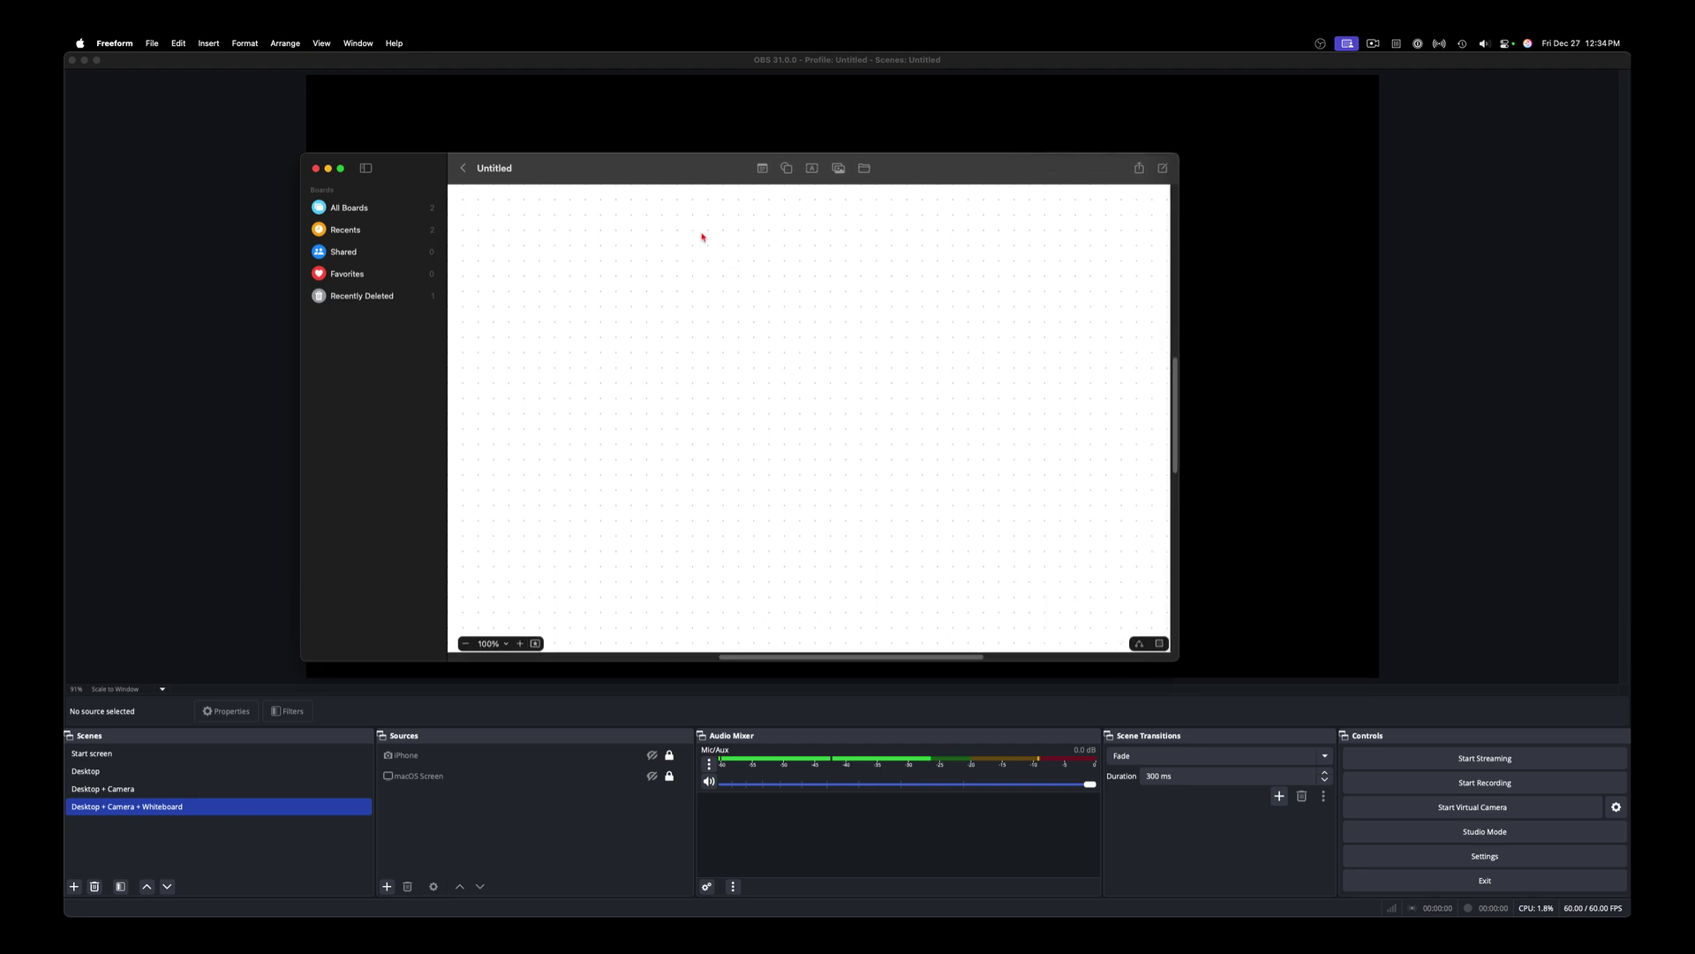
drag(682, 175, 633, 151)
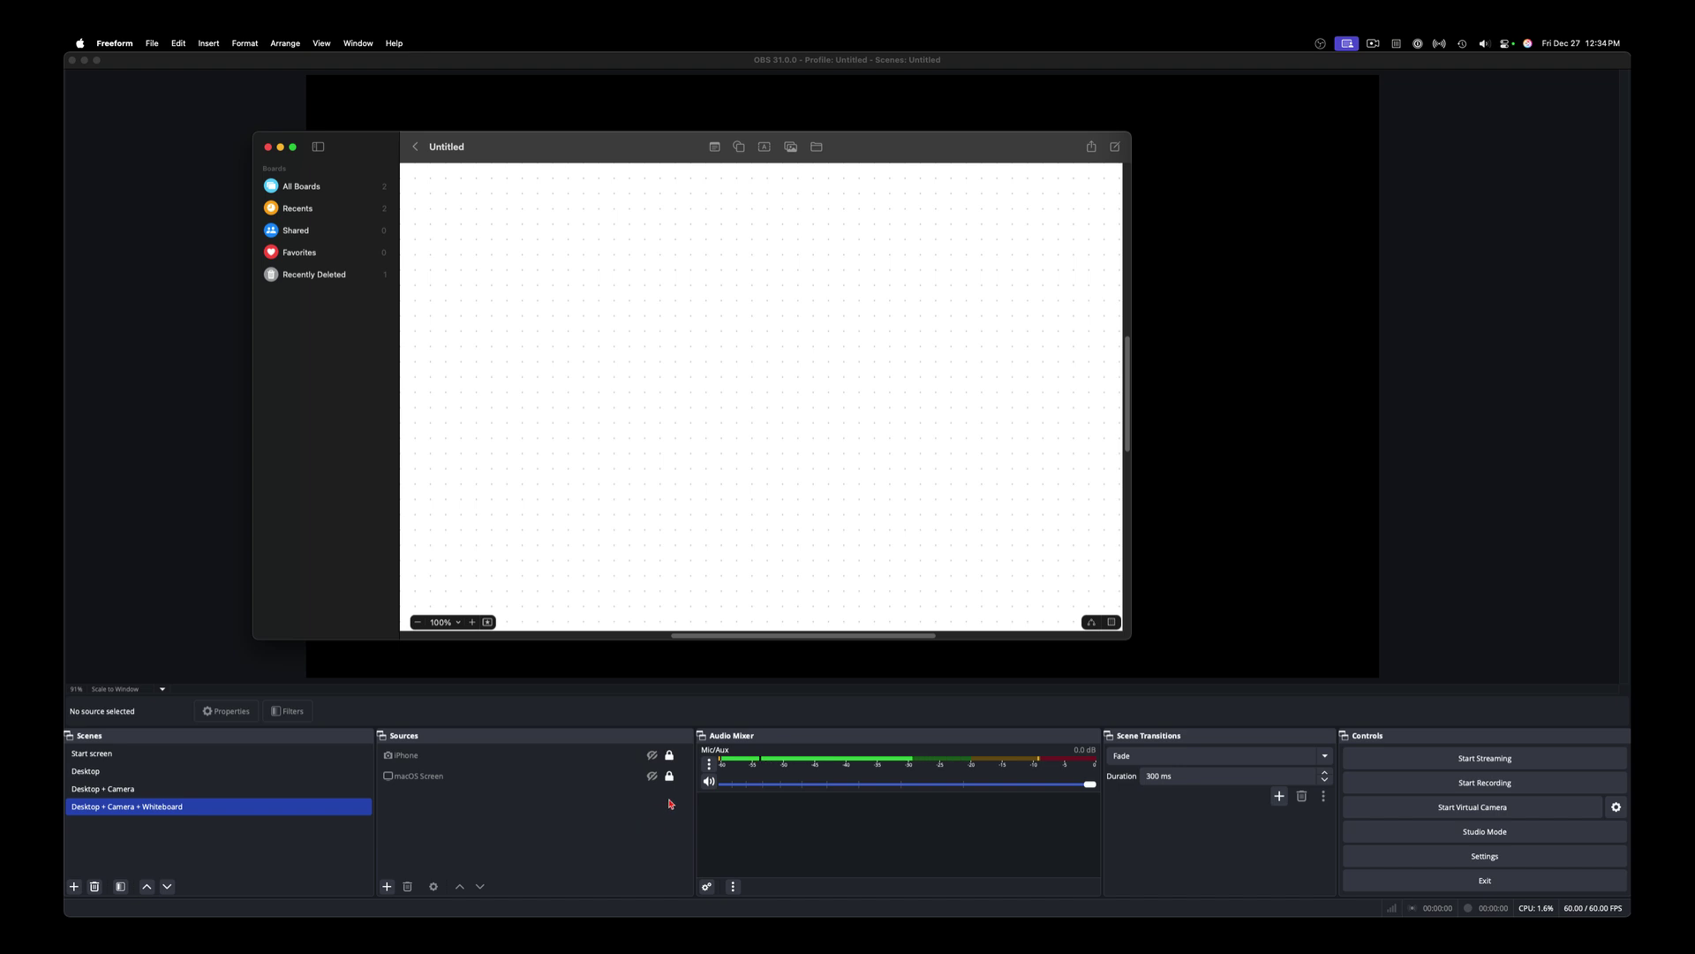
Step: Return to OBS and show the macOS Screen and iPhone sources again in the Desktop + Camera + Whiteboard scene
click(652, 776)
click(651, 755)
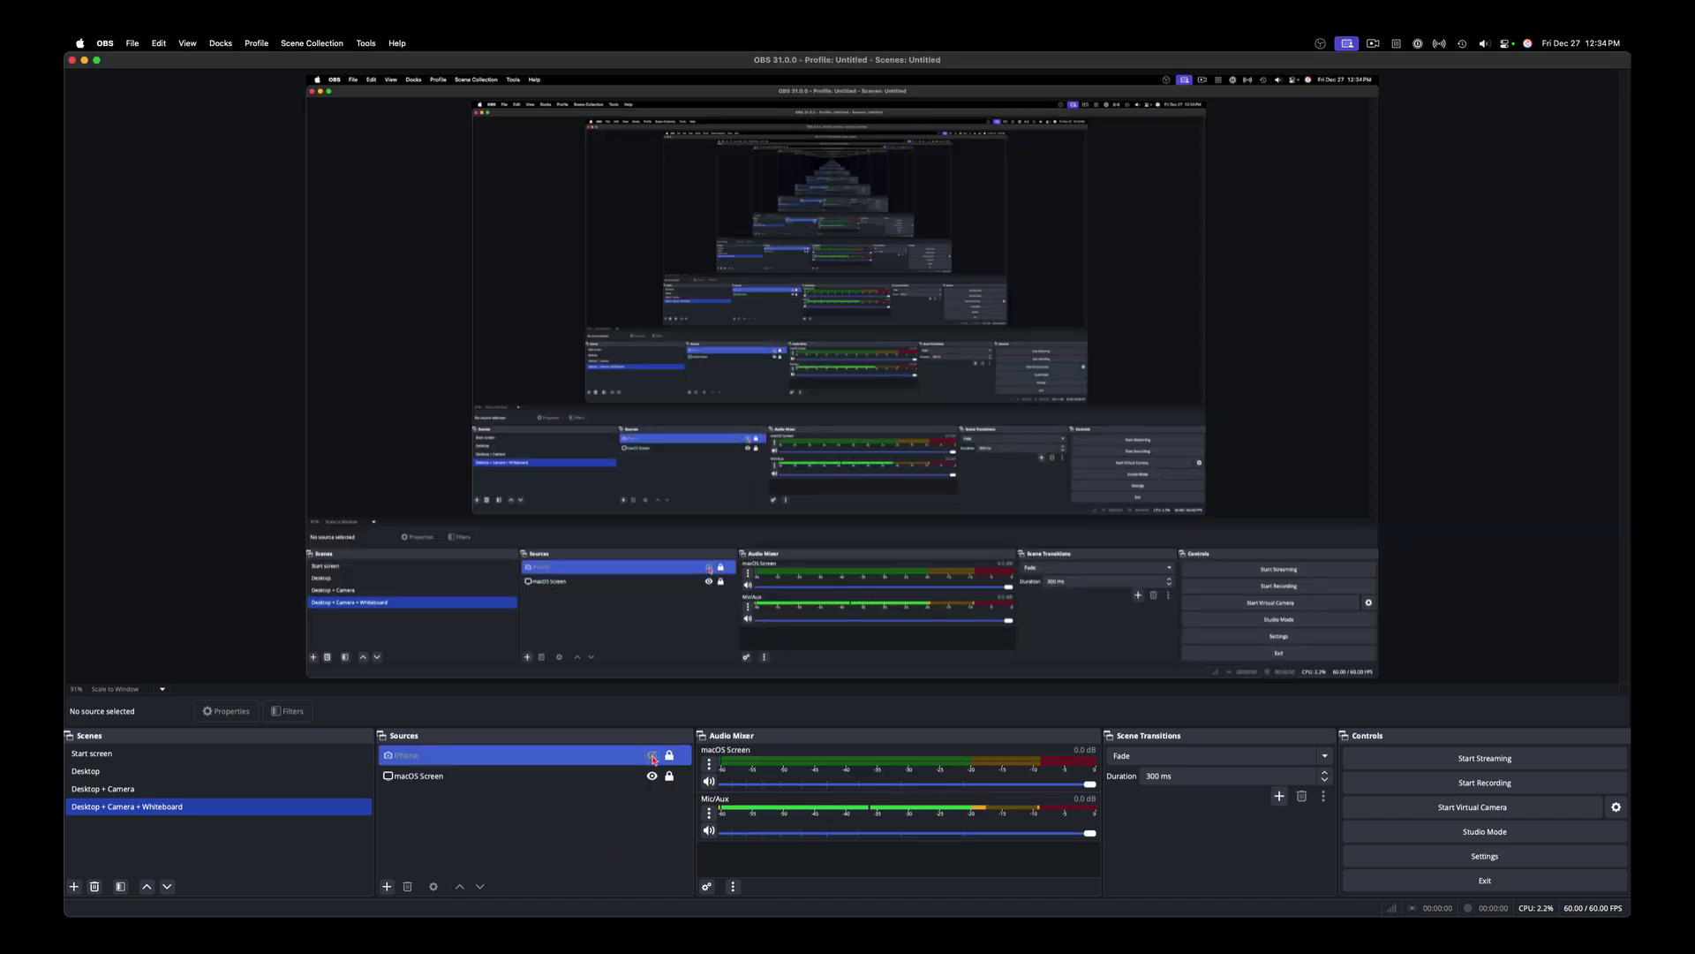
click(652, 756)
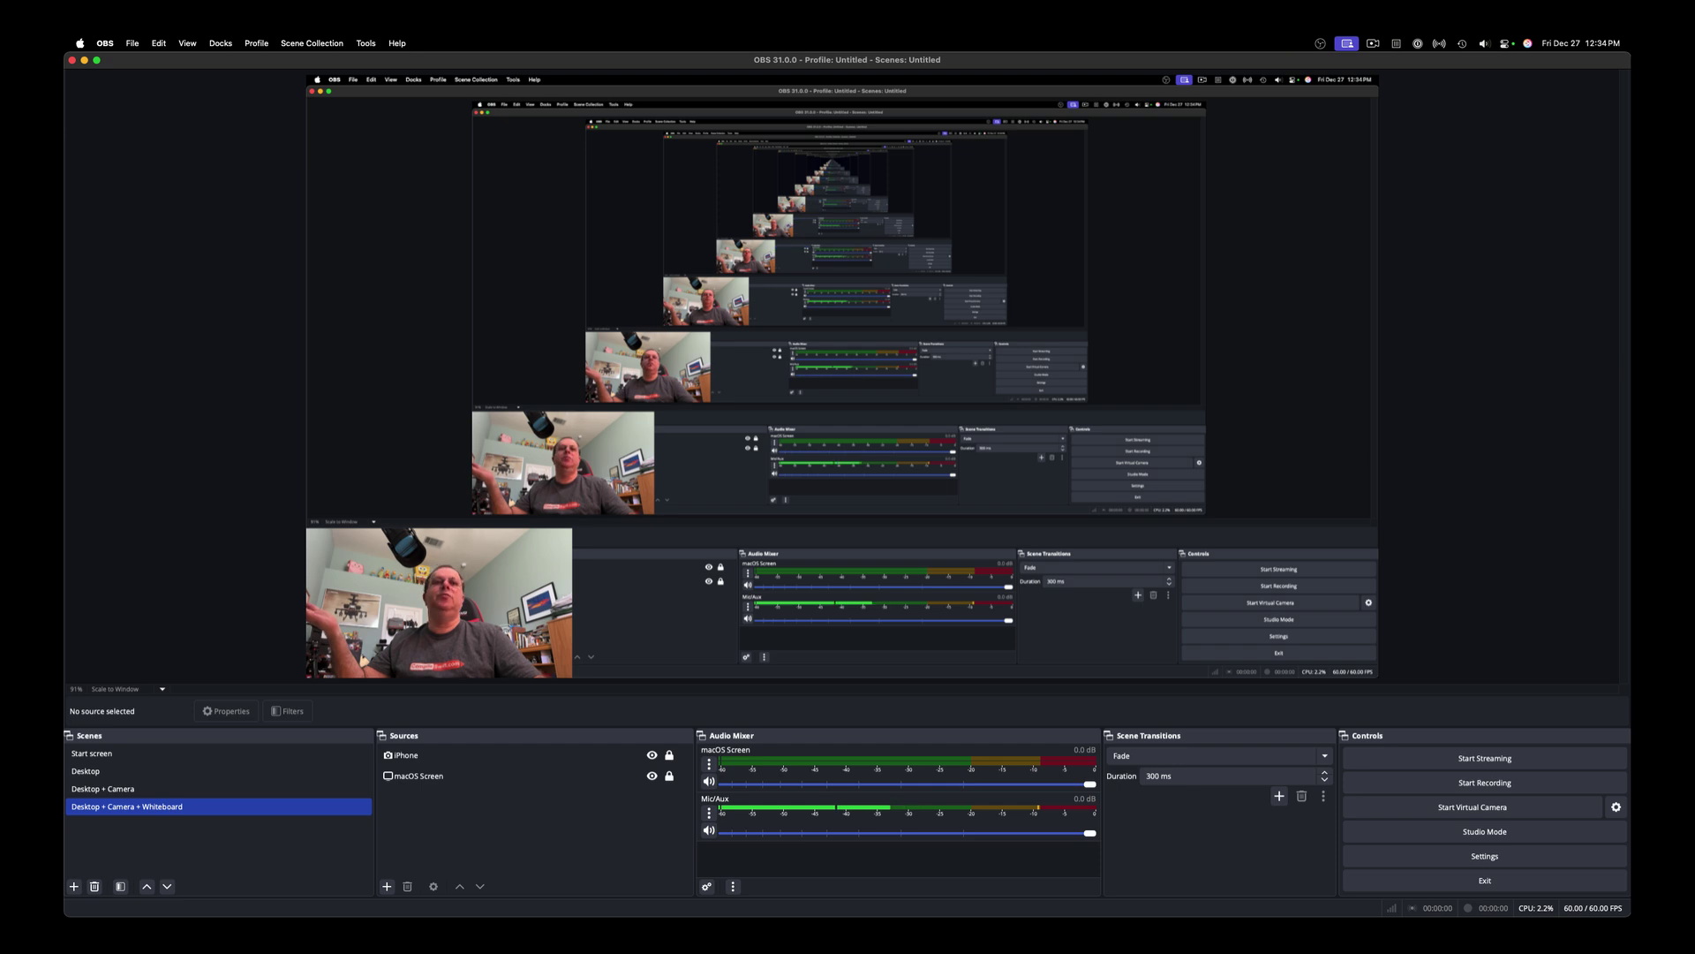
Step: Switch to Freeform, move its window to the far left of the desktop, and return to OBS
key(super+Tab)
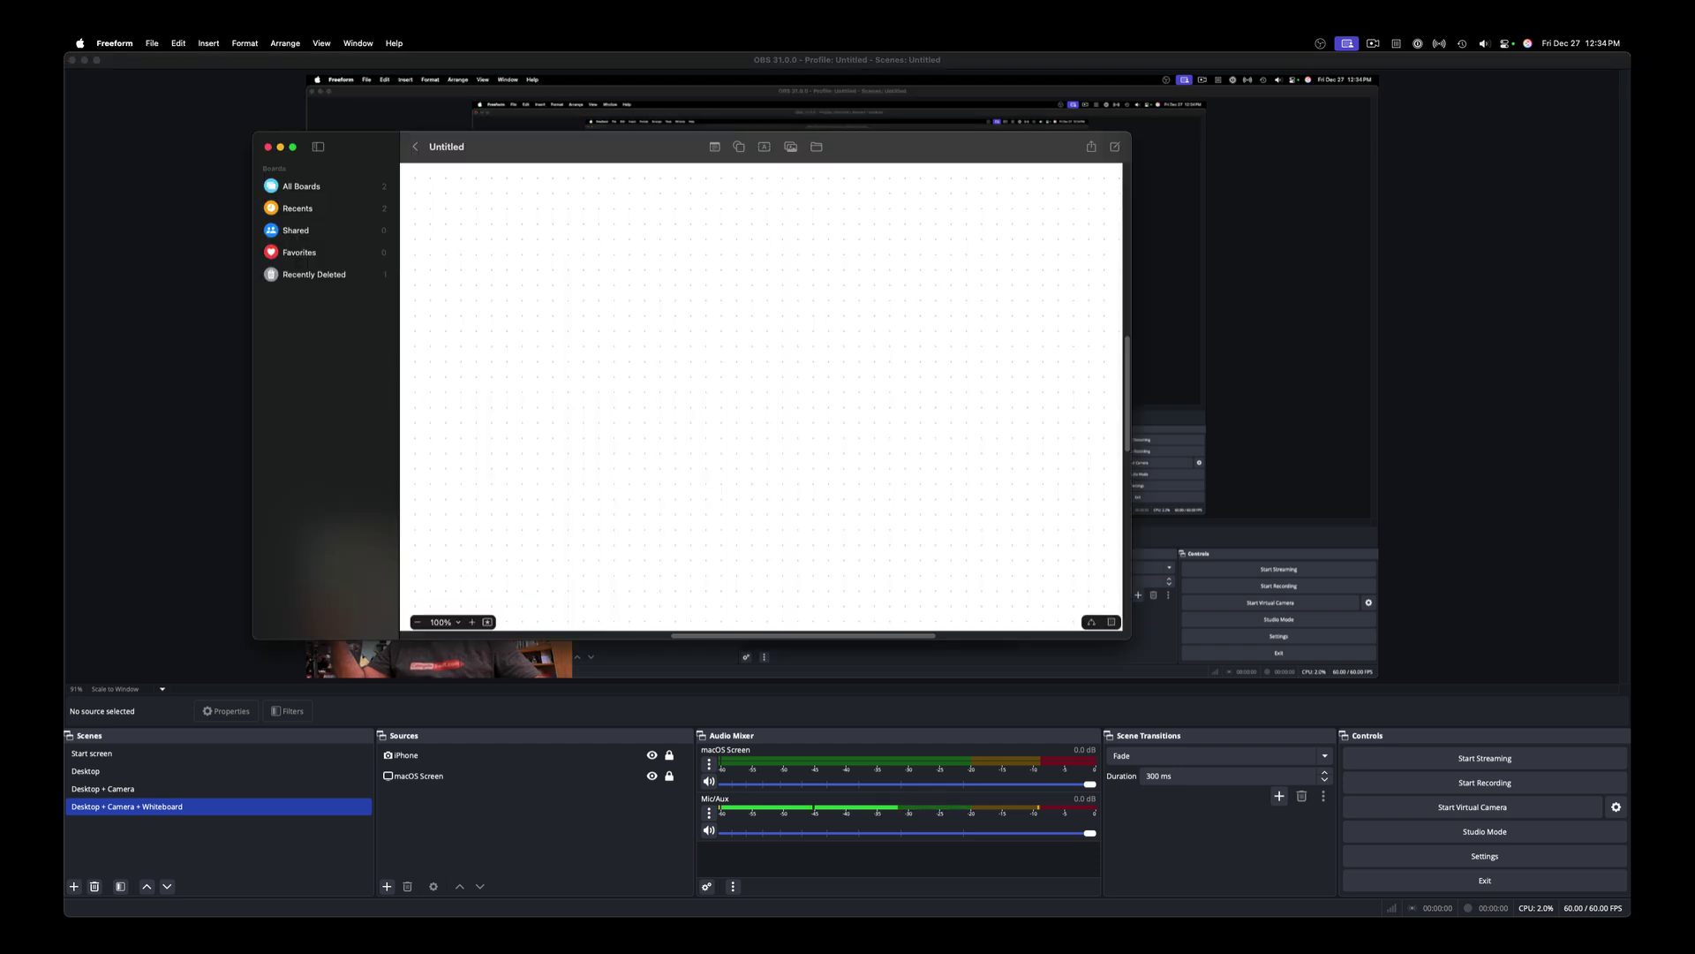
drag(626, 148, 623, 204)
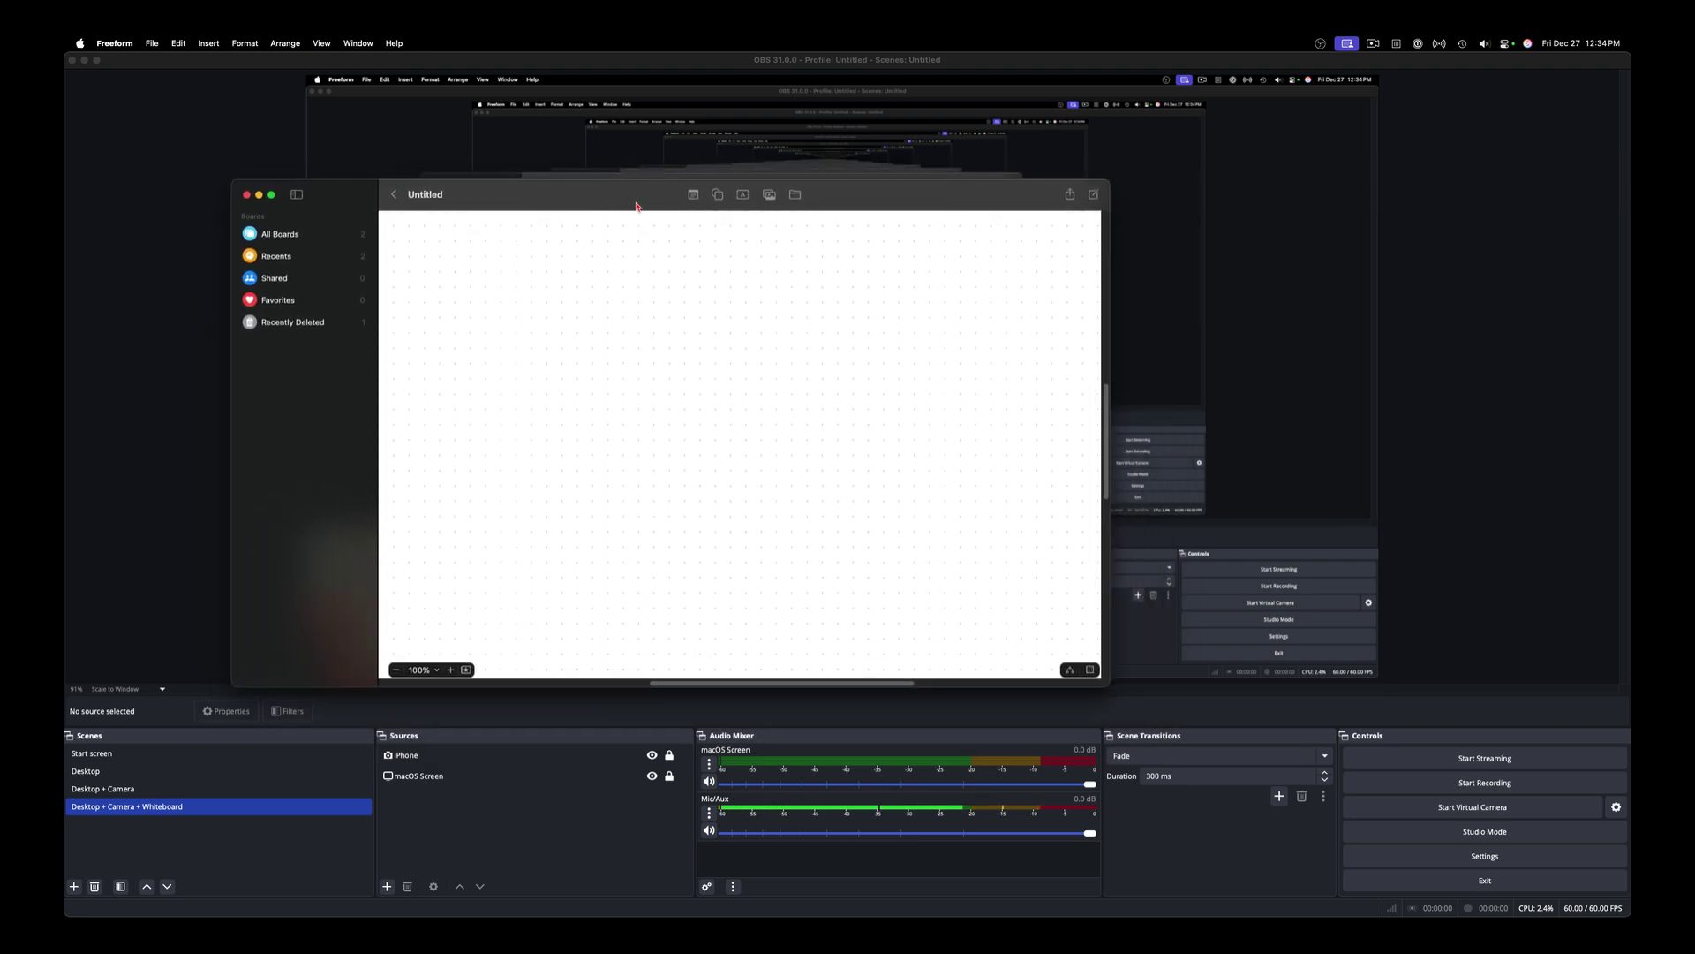
drag(636, 207, 66, 256)
click(332, 811)
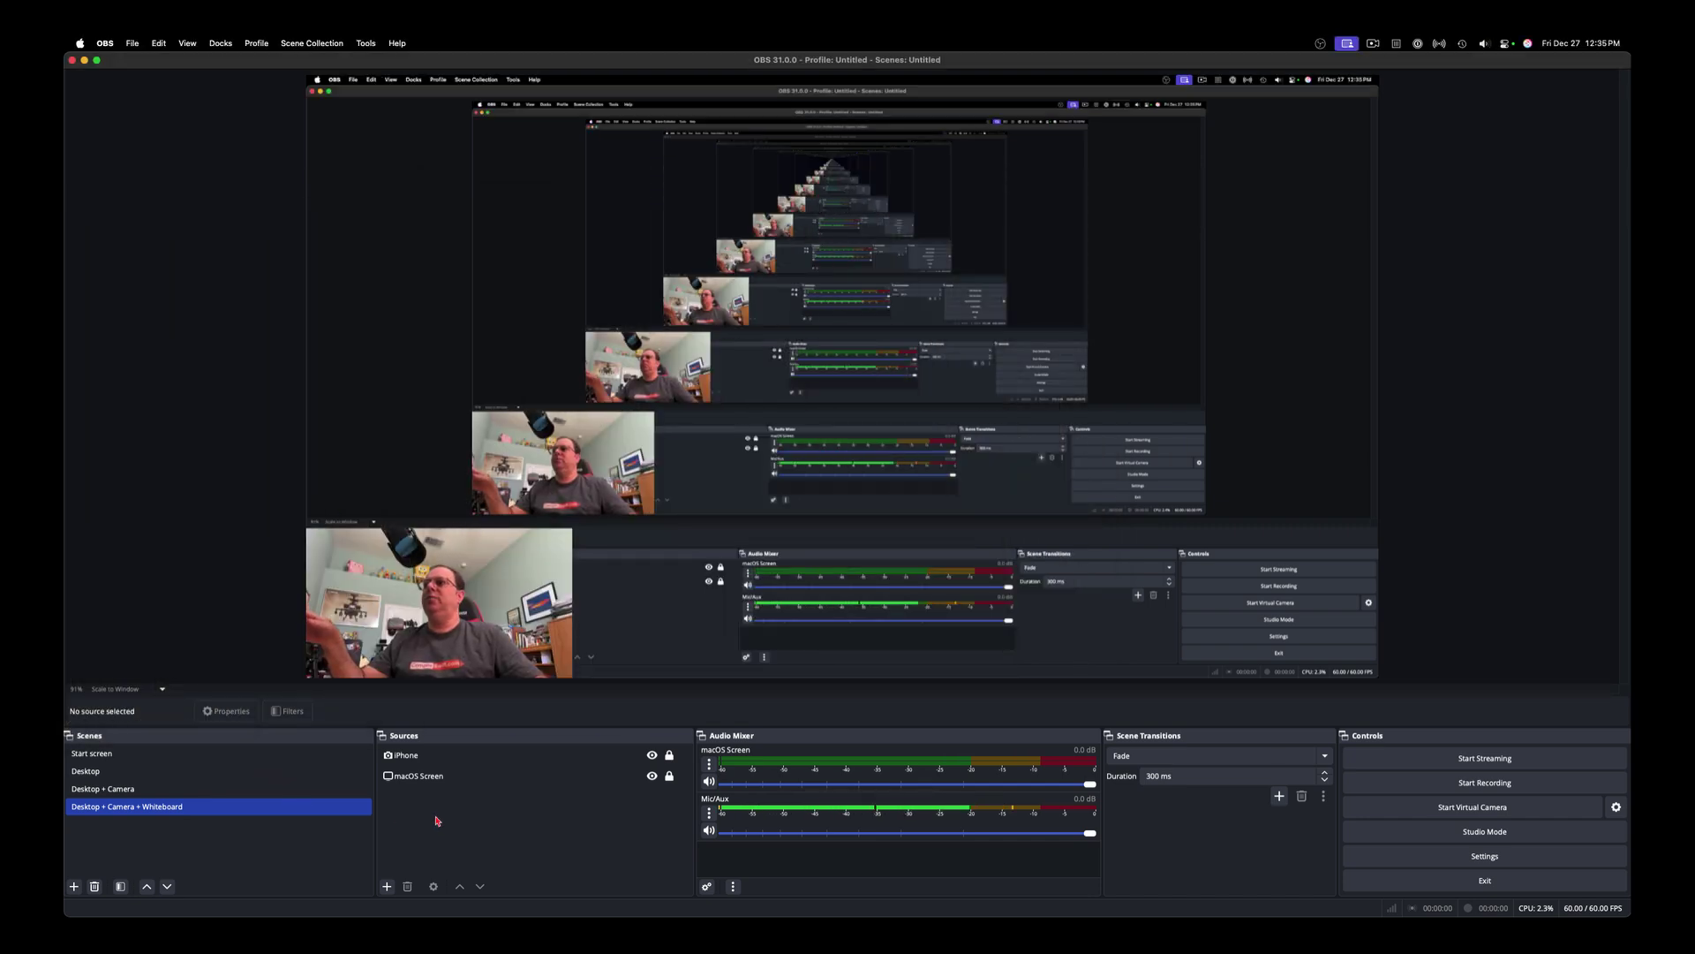
Step: Add a new macOS Screen Capture source named "Whiteboard" to the Desktop + Camera + Whiteboard scene
click(387, 885)
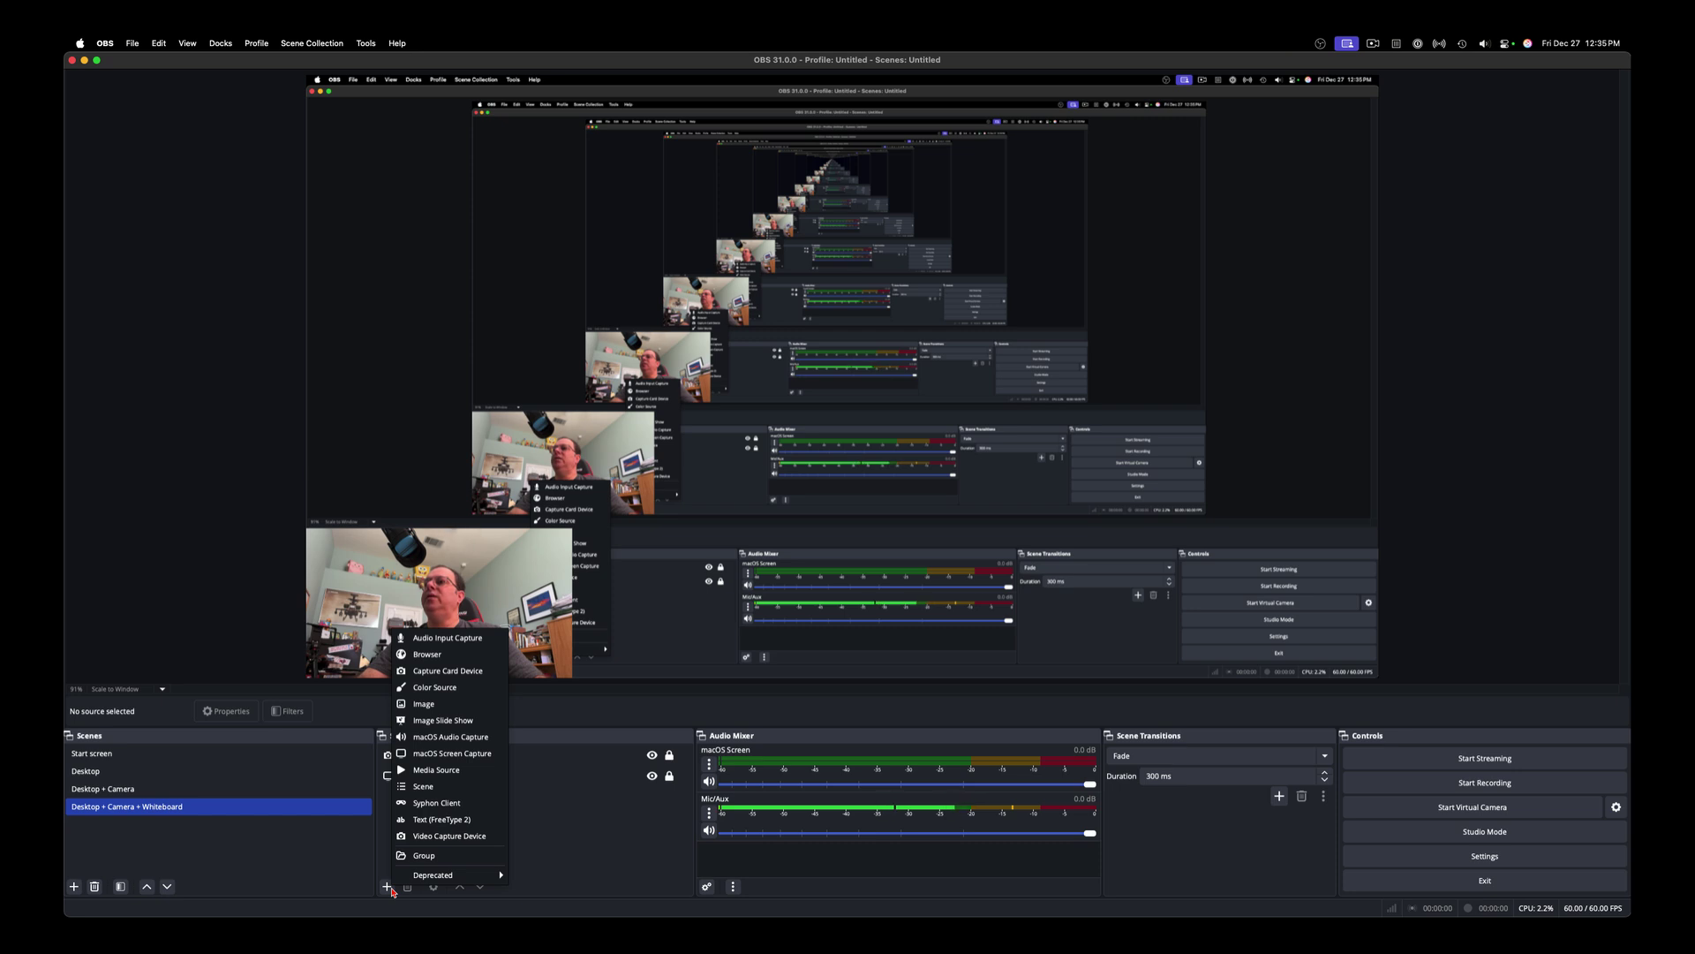
click(446, 753)
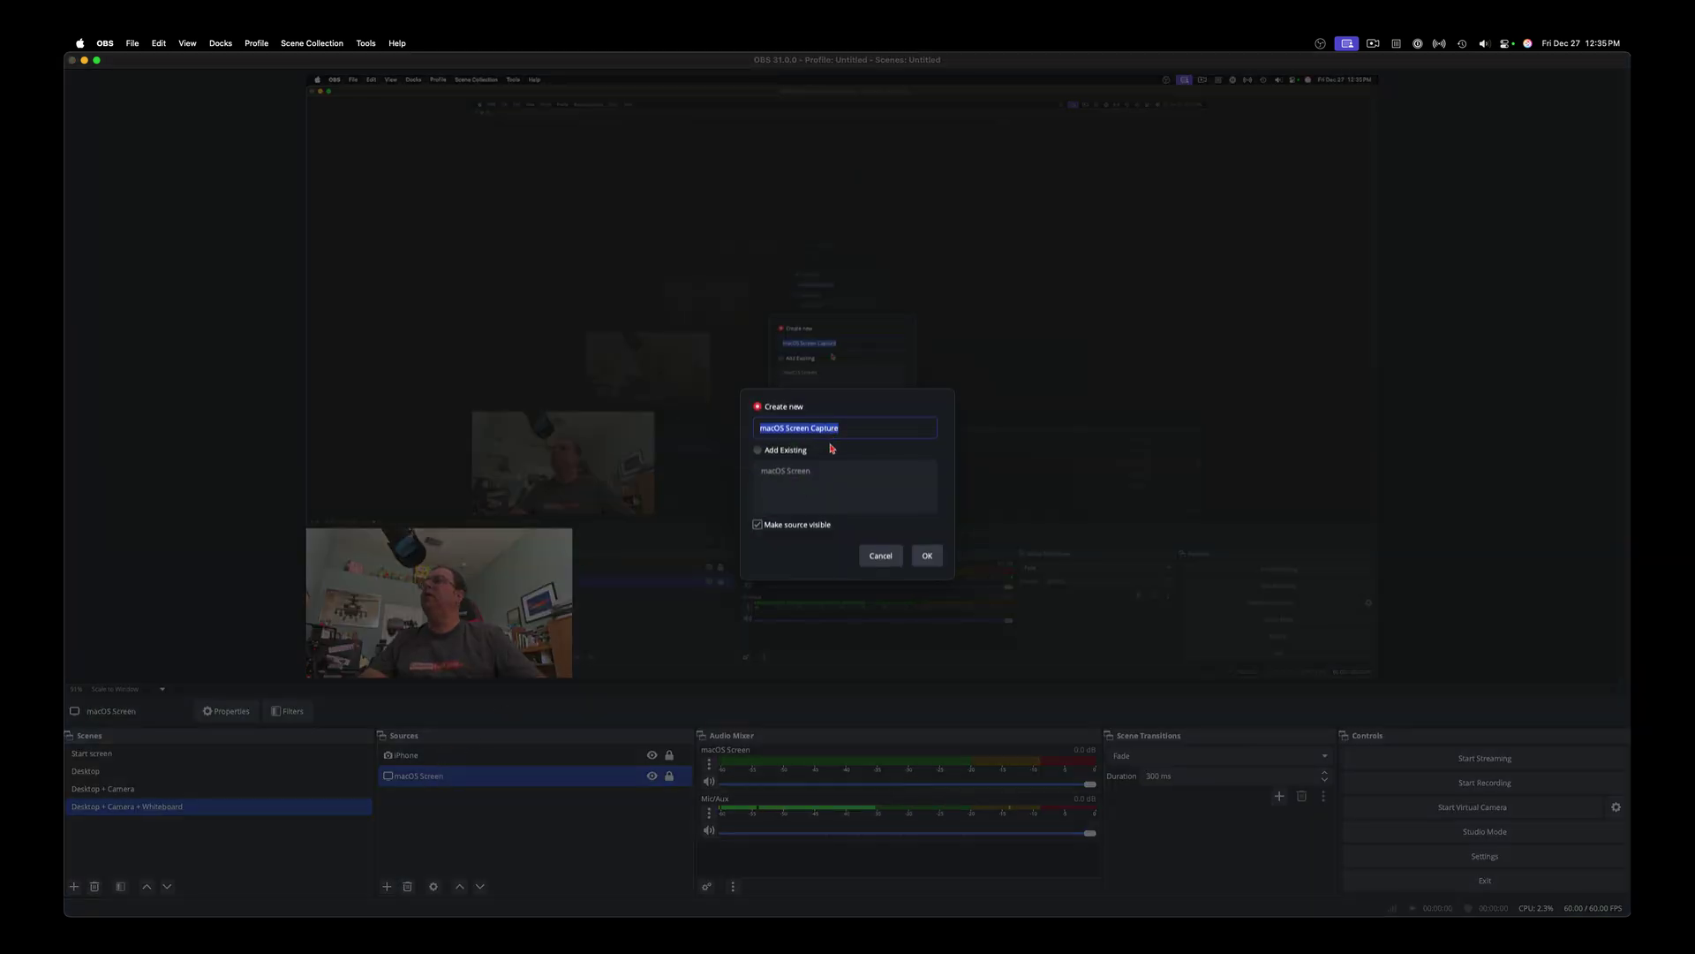
text(Whiteb)
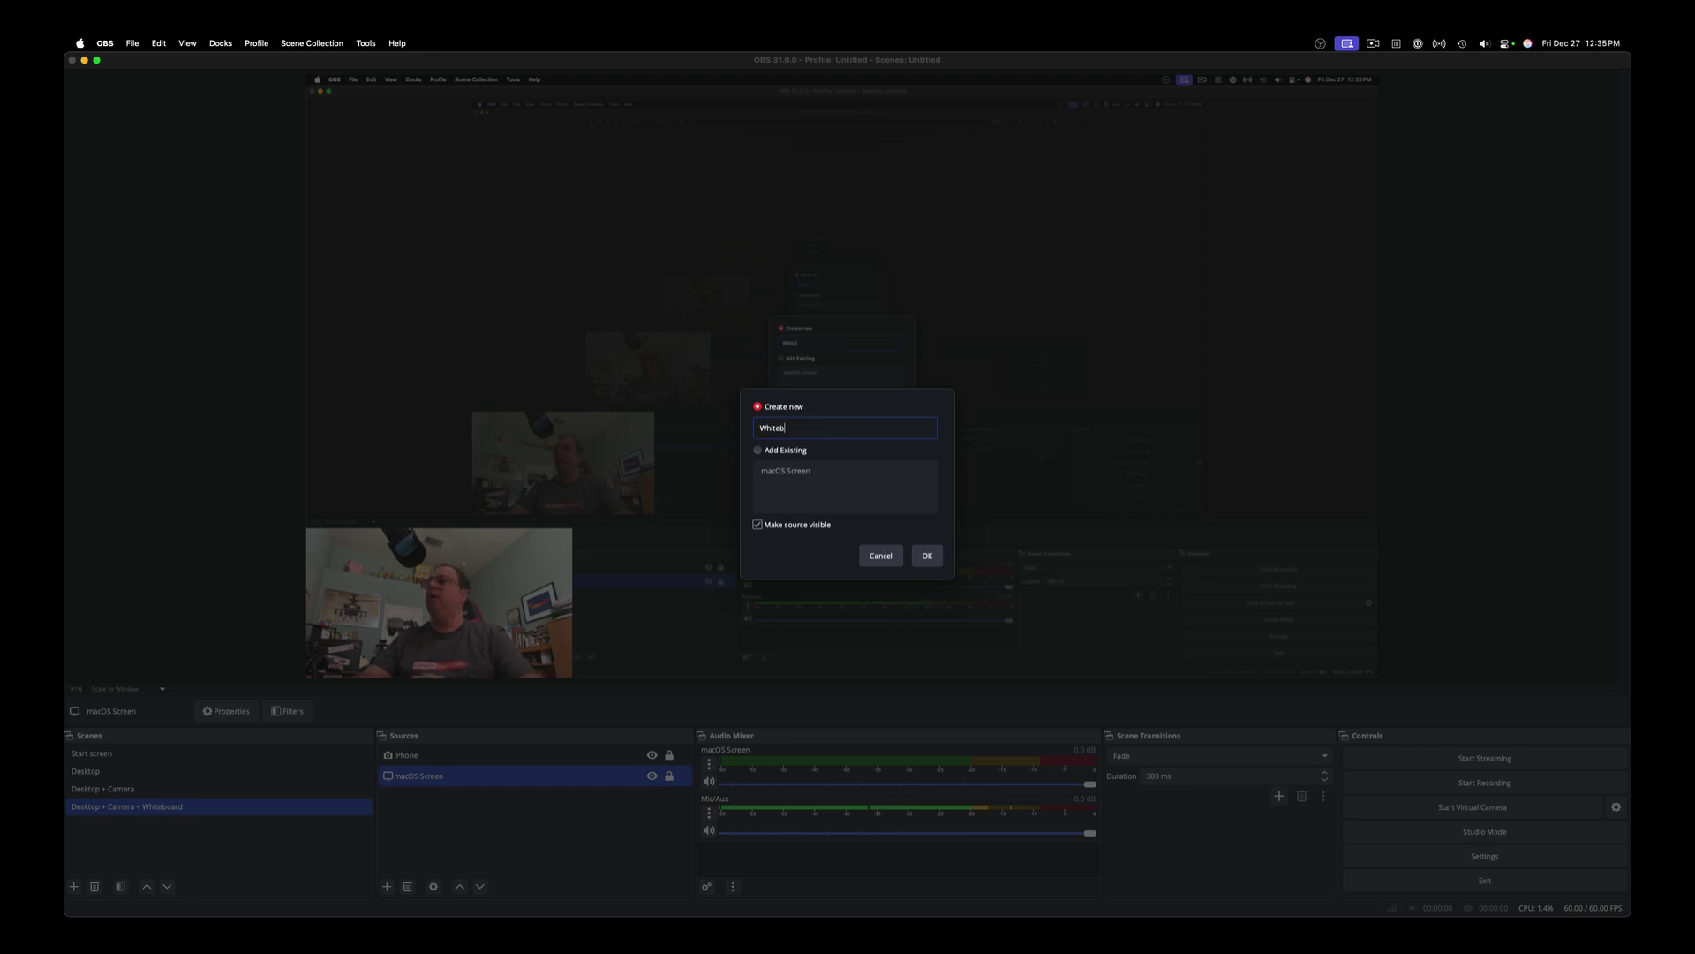
text(oard)
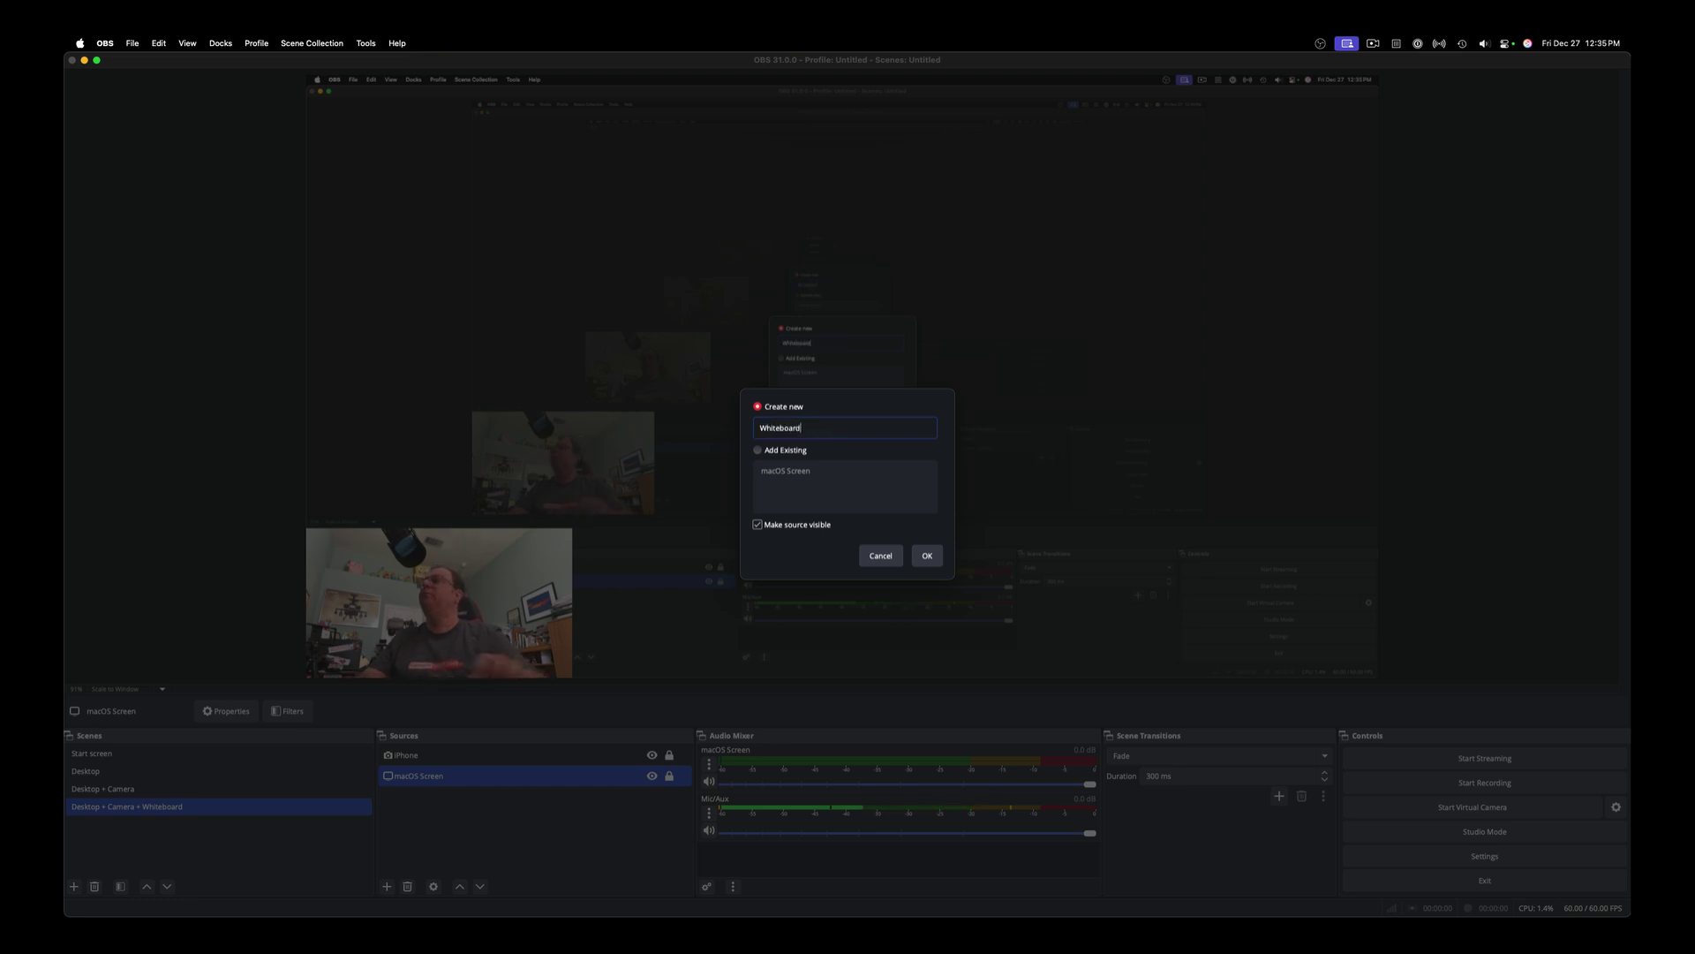
click(920, 552)
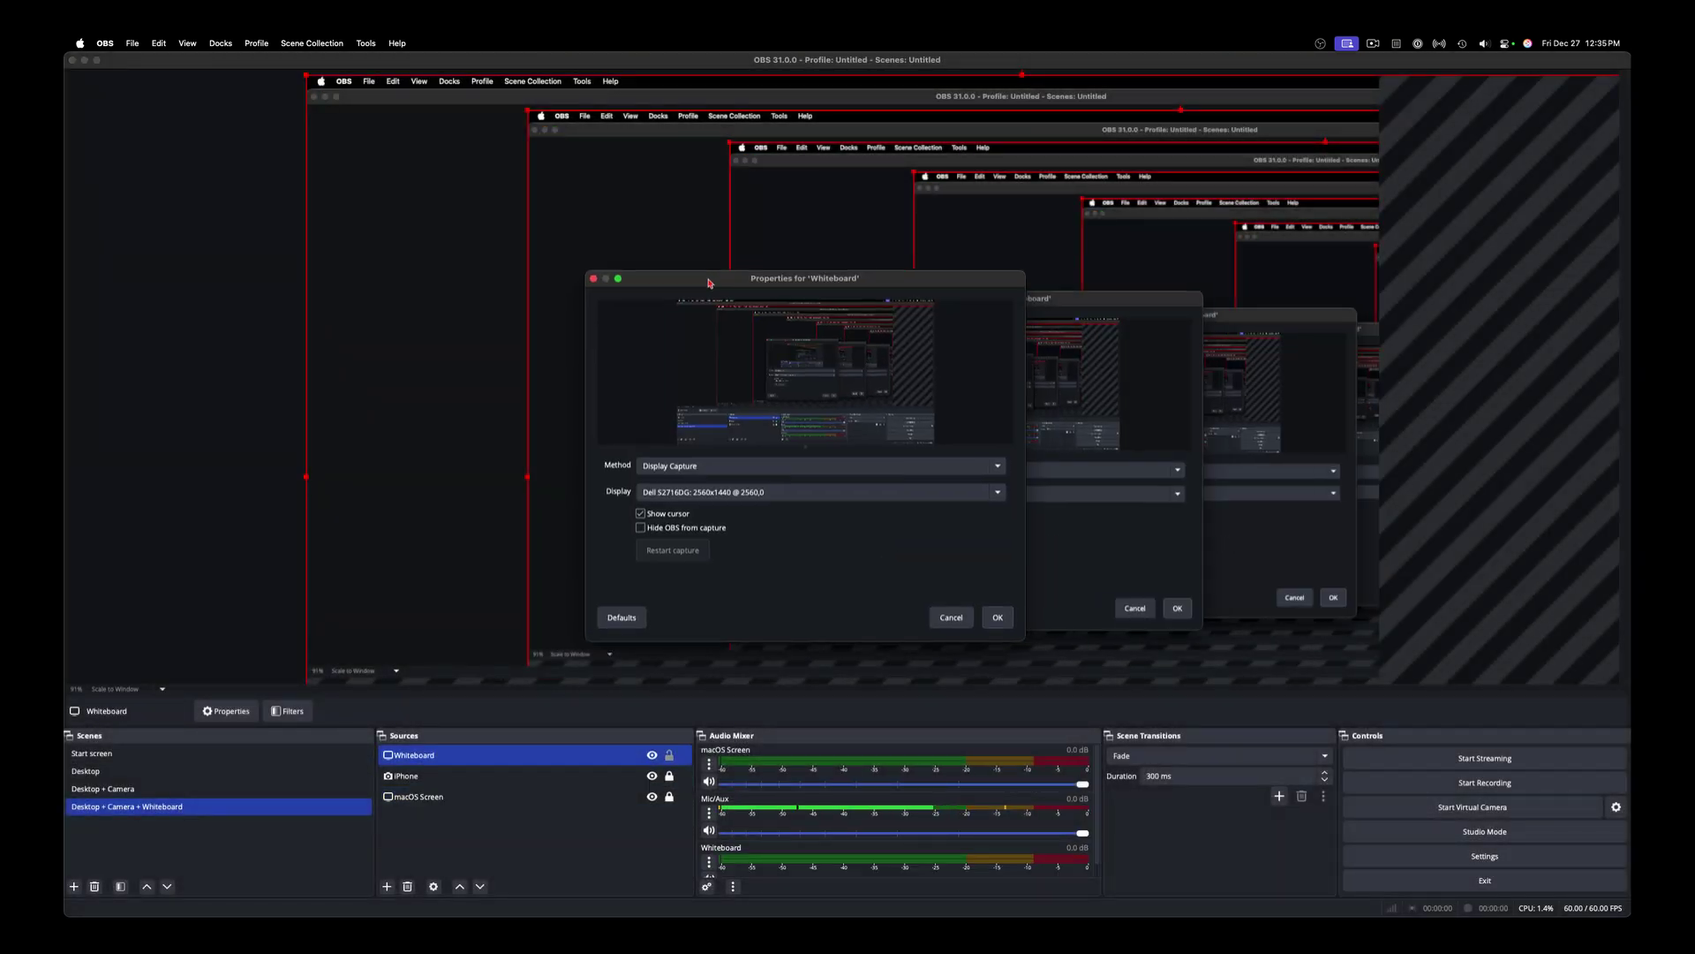
Step: Configure the Whiteboard source as Application Capture of Freeform on the Thunderbolt Display and confirm its properties
drag(709, 283, 618, 272)
click(592, 458)
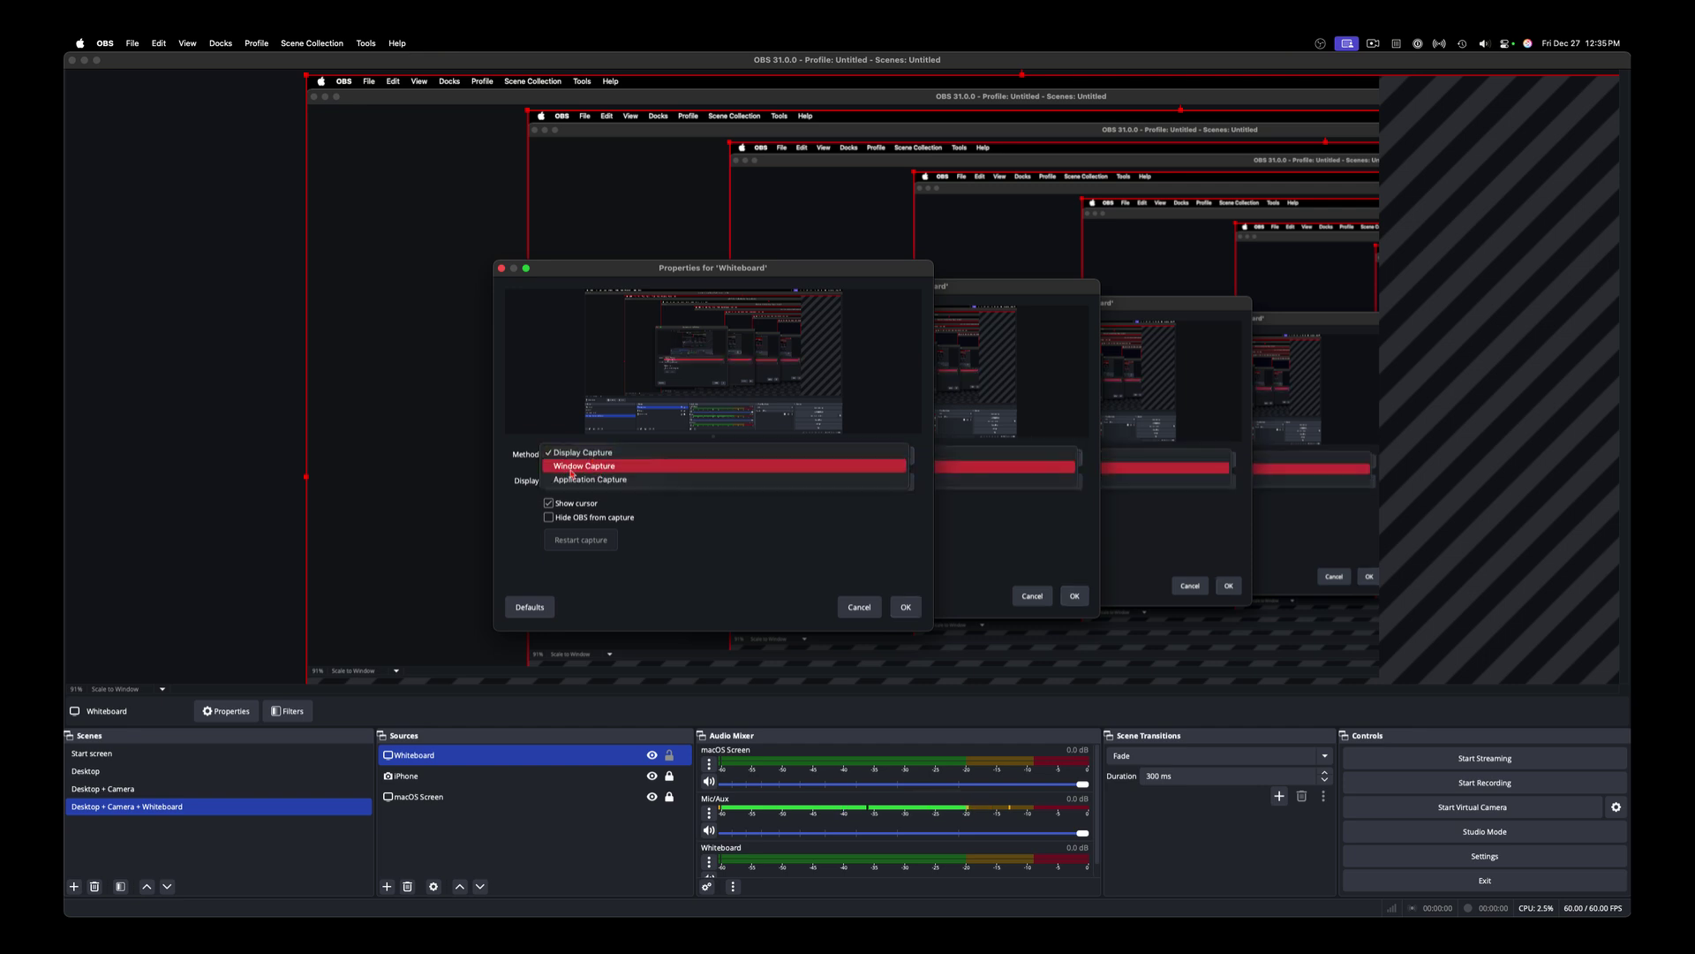
click(621, 481)
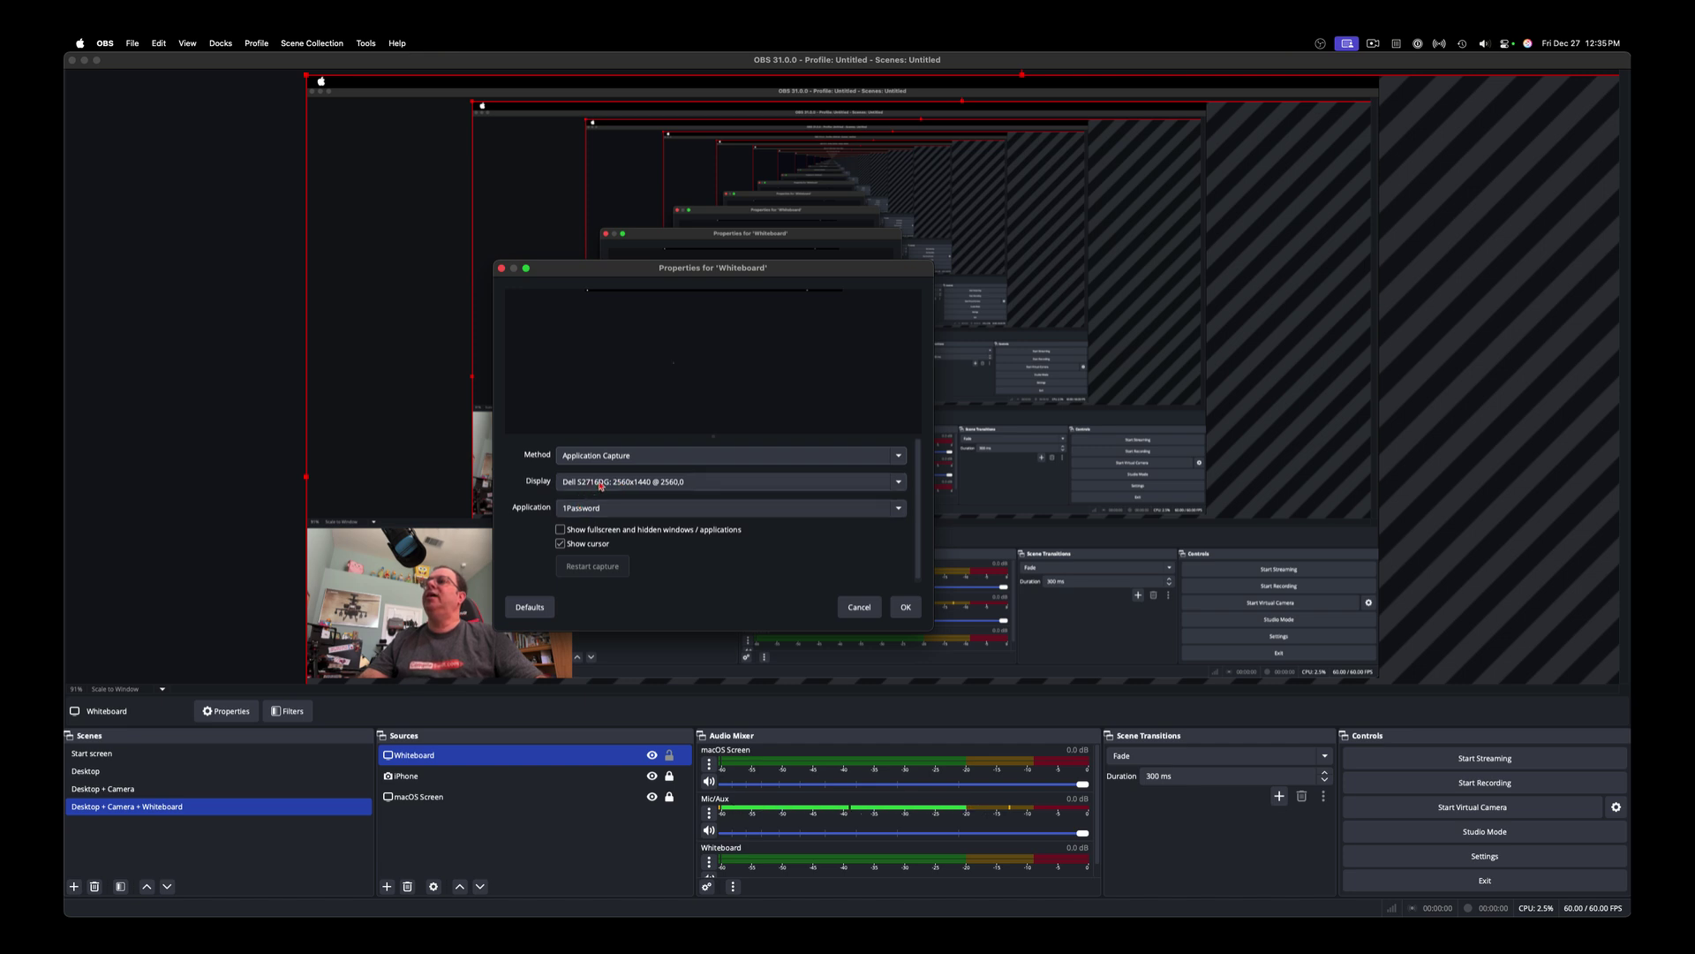
click(601, 483)
click(606, 468)
click(615, 510)
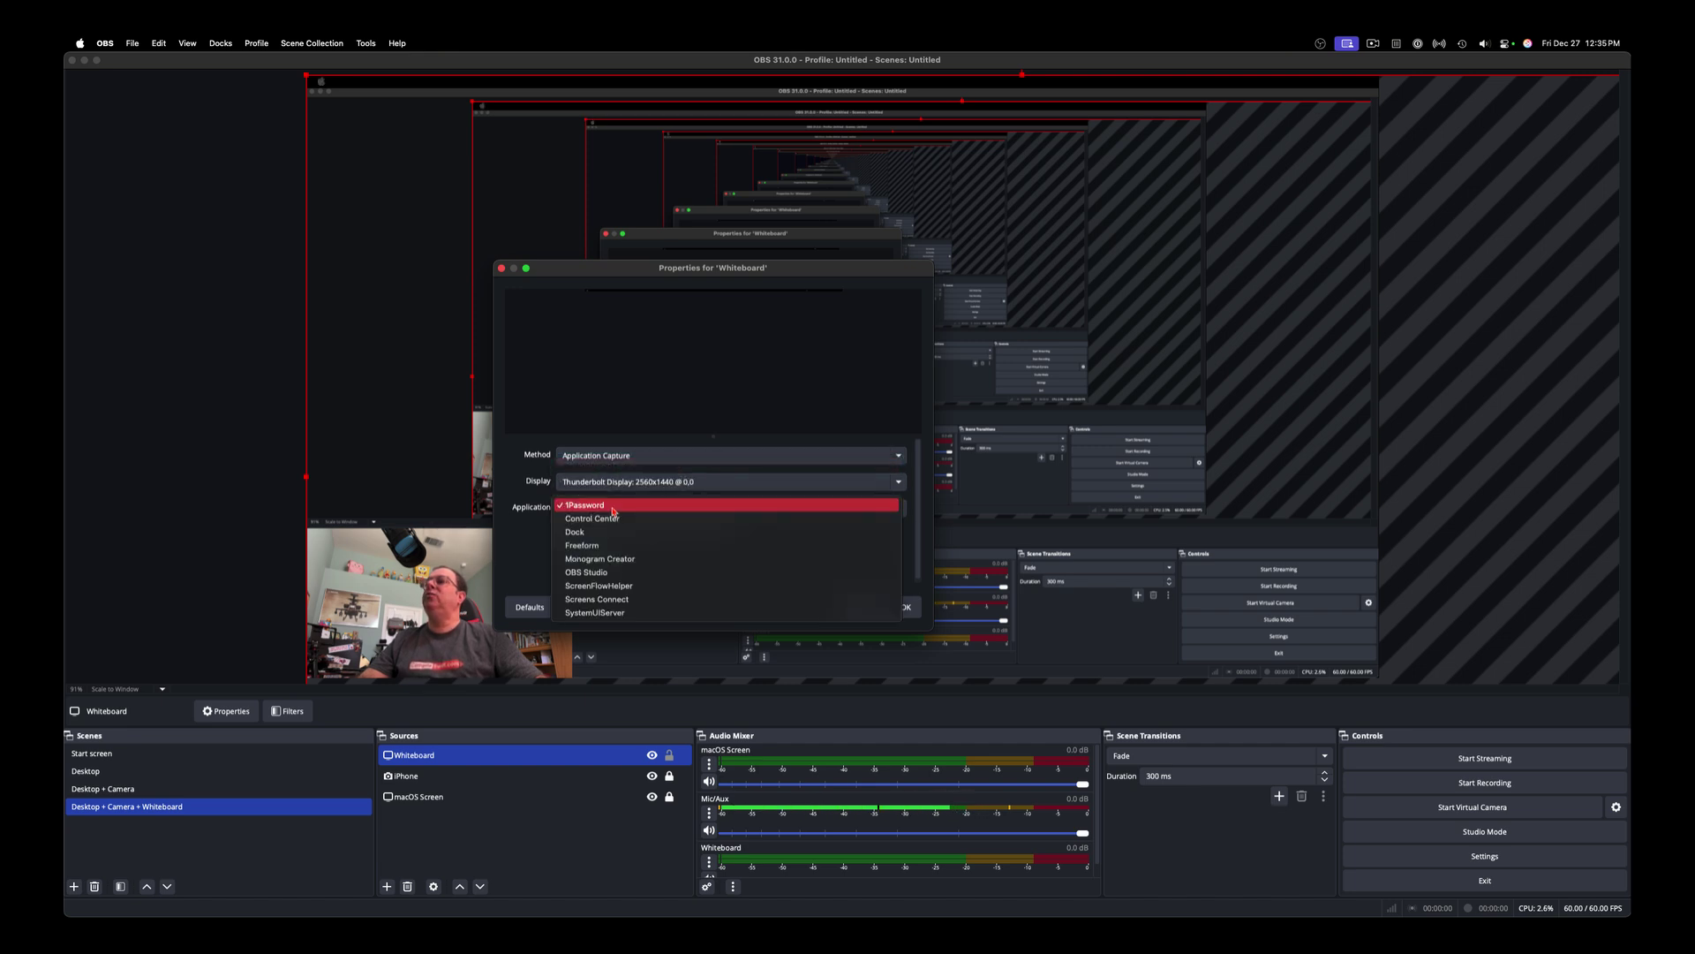
click(606, 547)
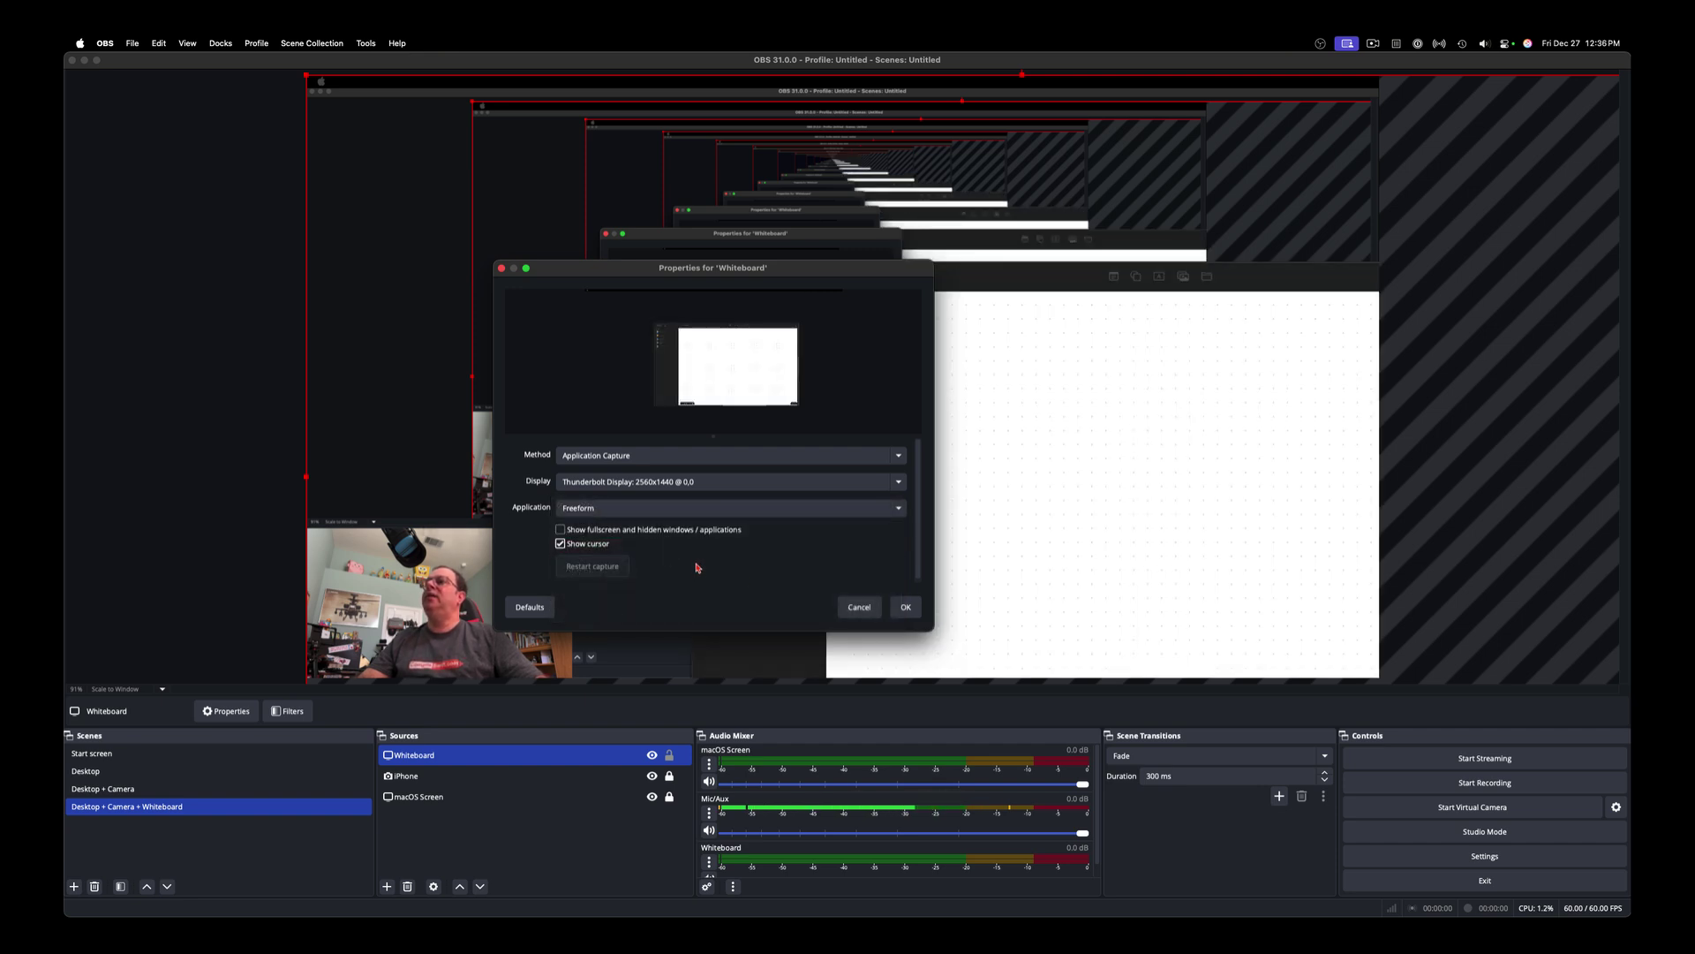
click(905, 606)
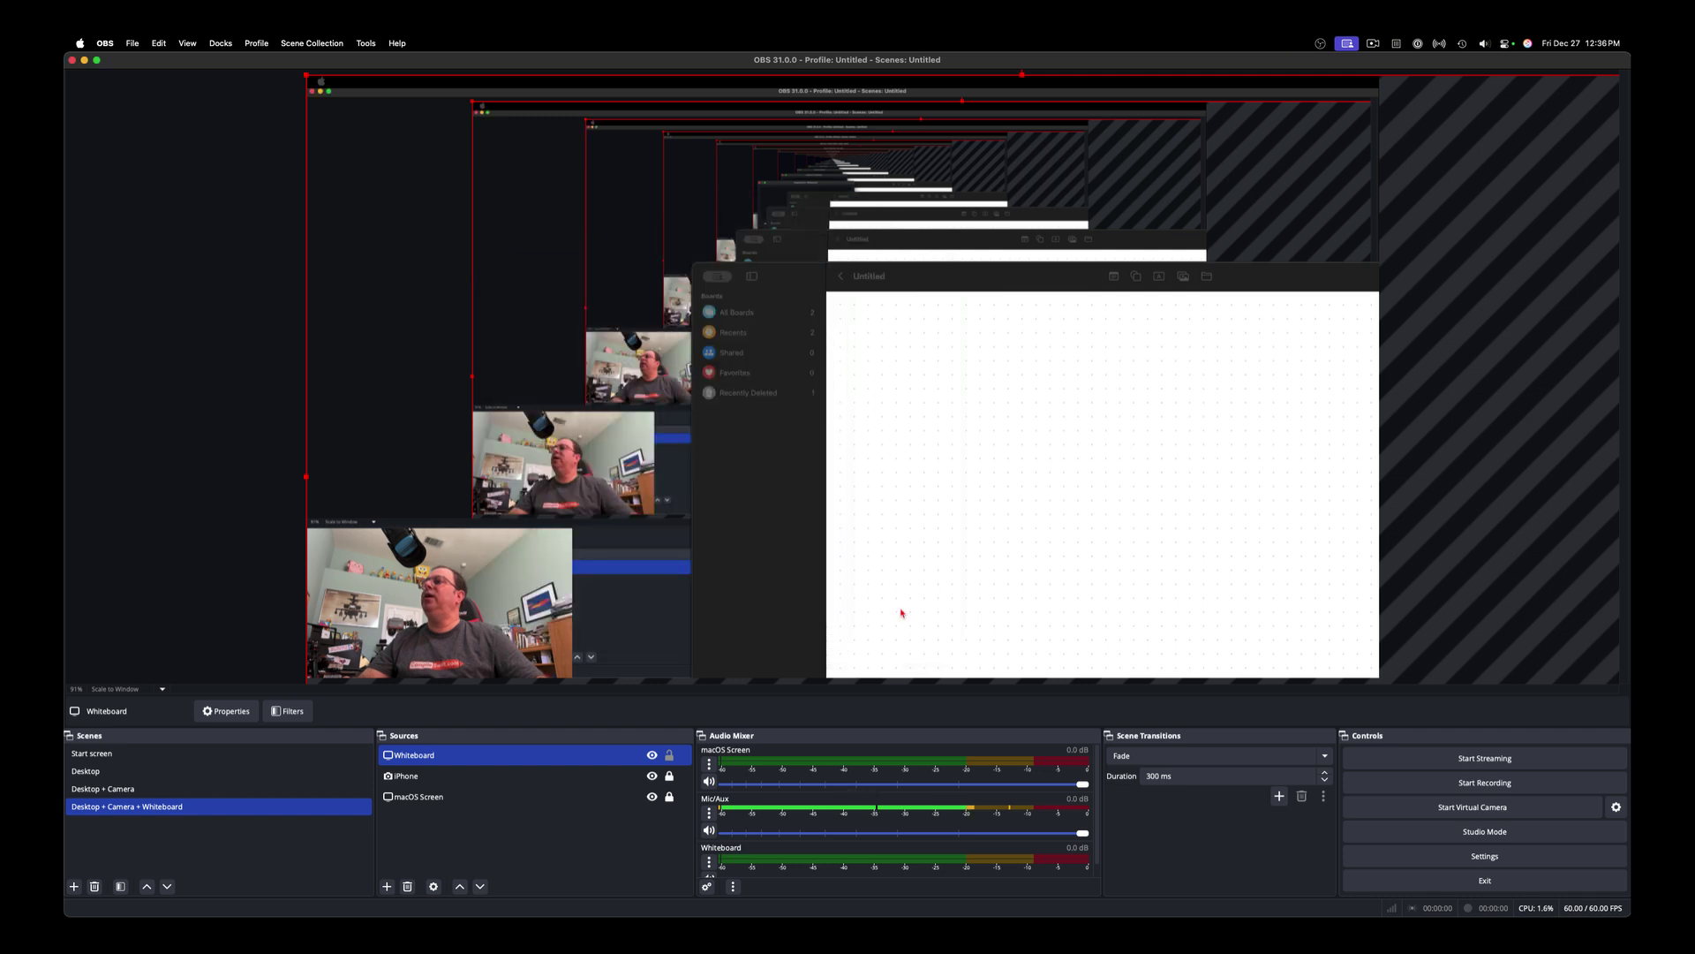
Step: Switch to Freeform and move its window up and left on its display so the whole board fits inside the OBS canvas
click(1267, 276)
drag(1144, 218, 1103, 219)
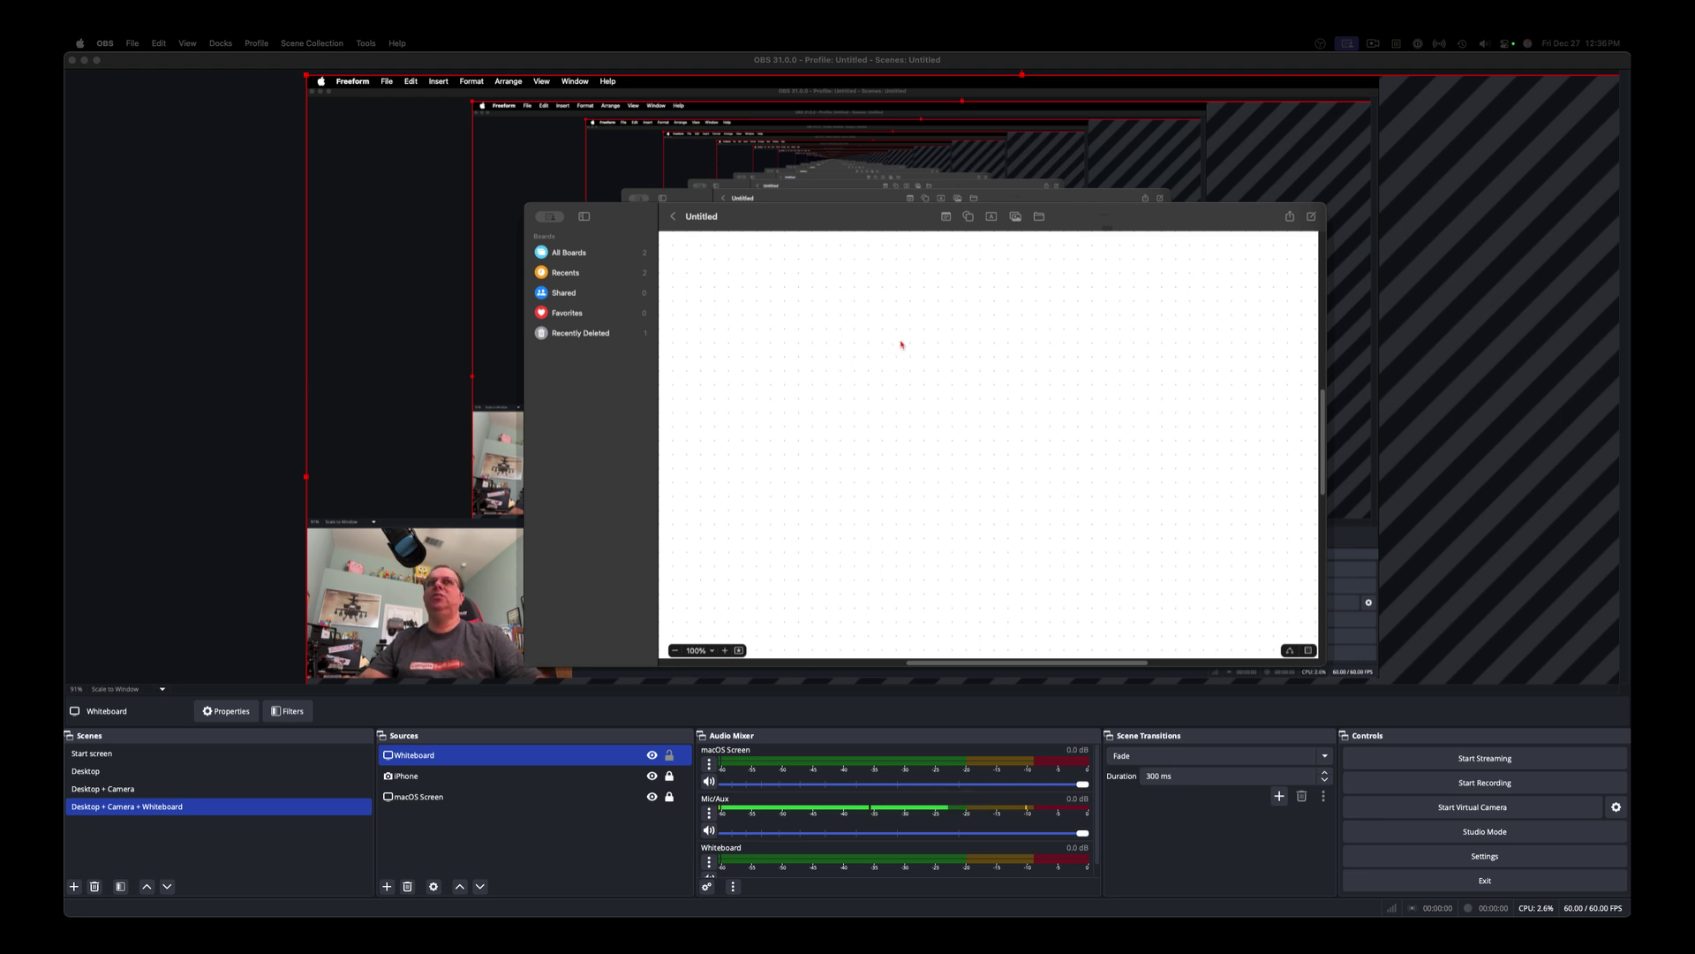
drag(917, 336, 895, 417)
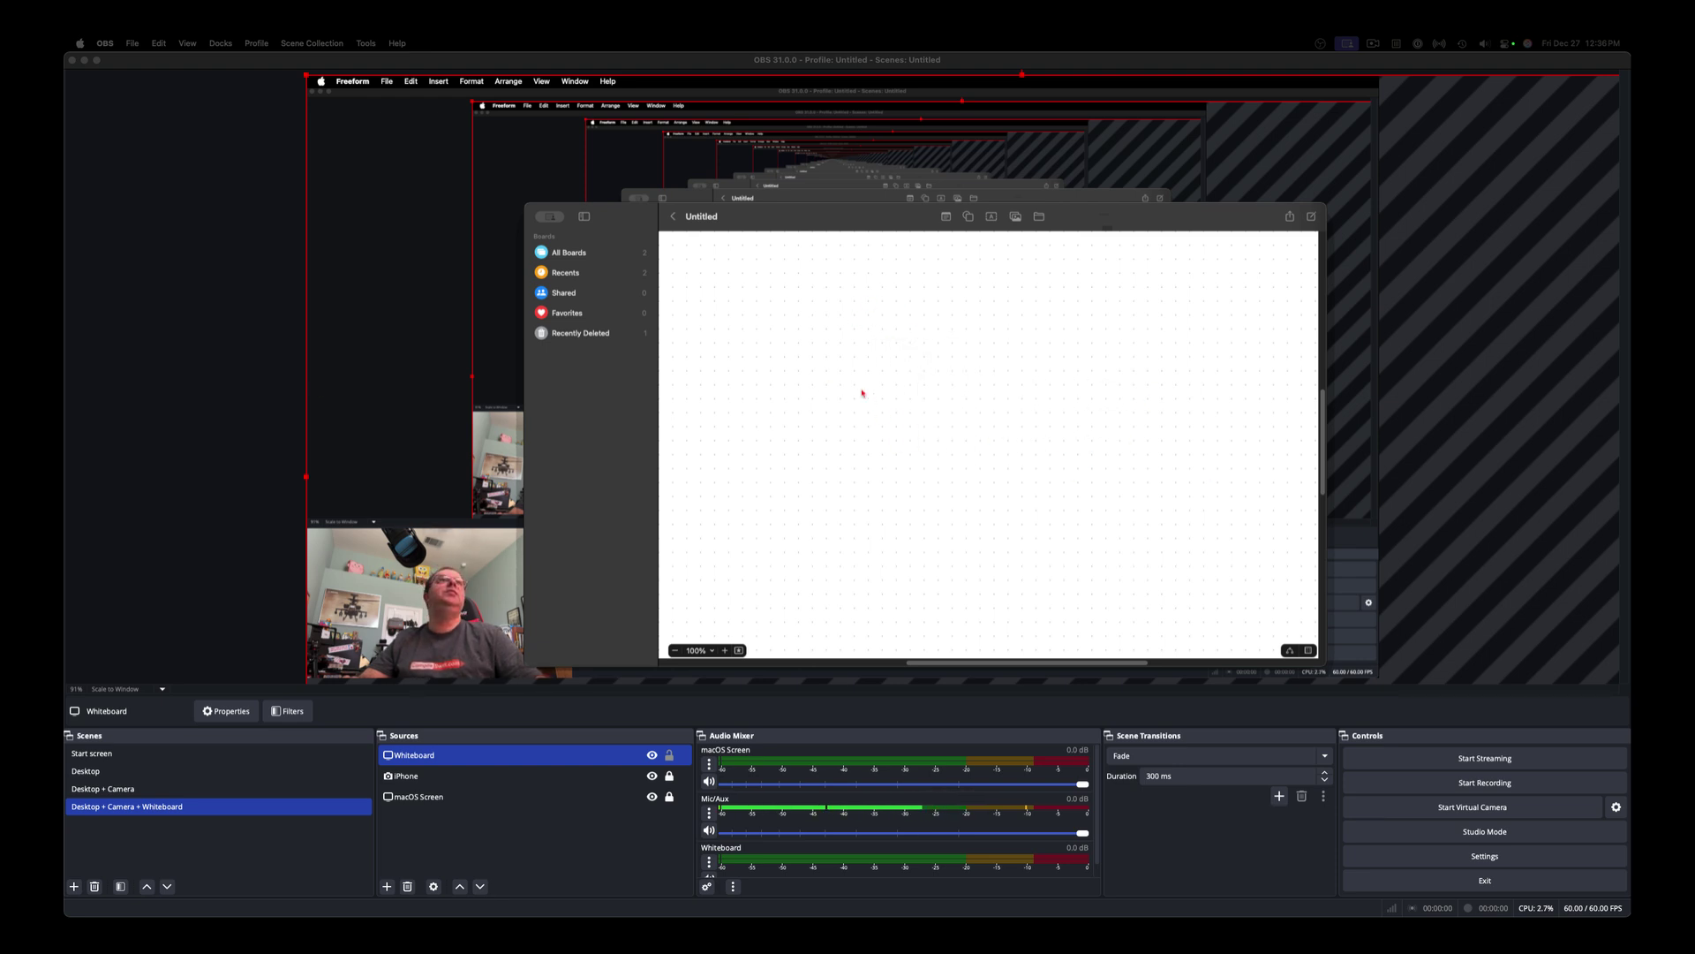
Step: Insert a blue square shape on the Freeform board and move it higher up, and return to OBS
click(971, 217)
click(966, 306)
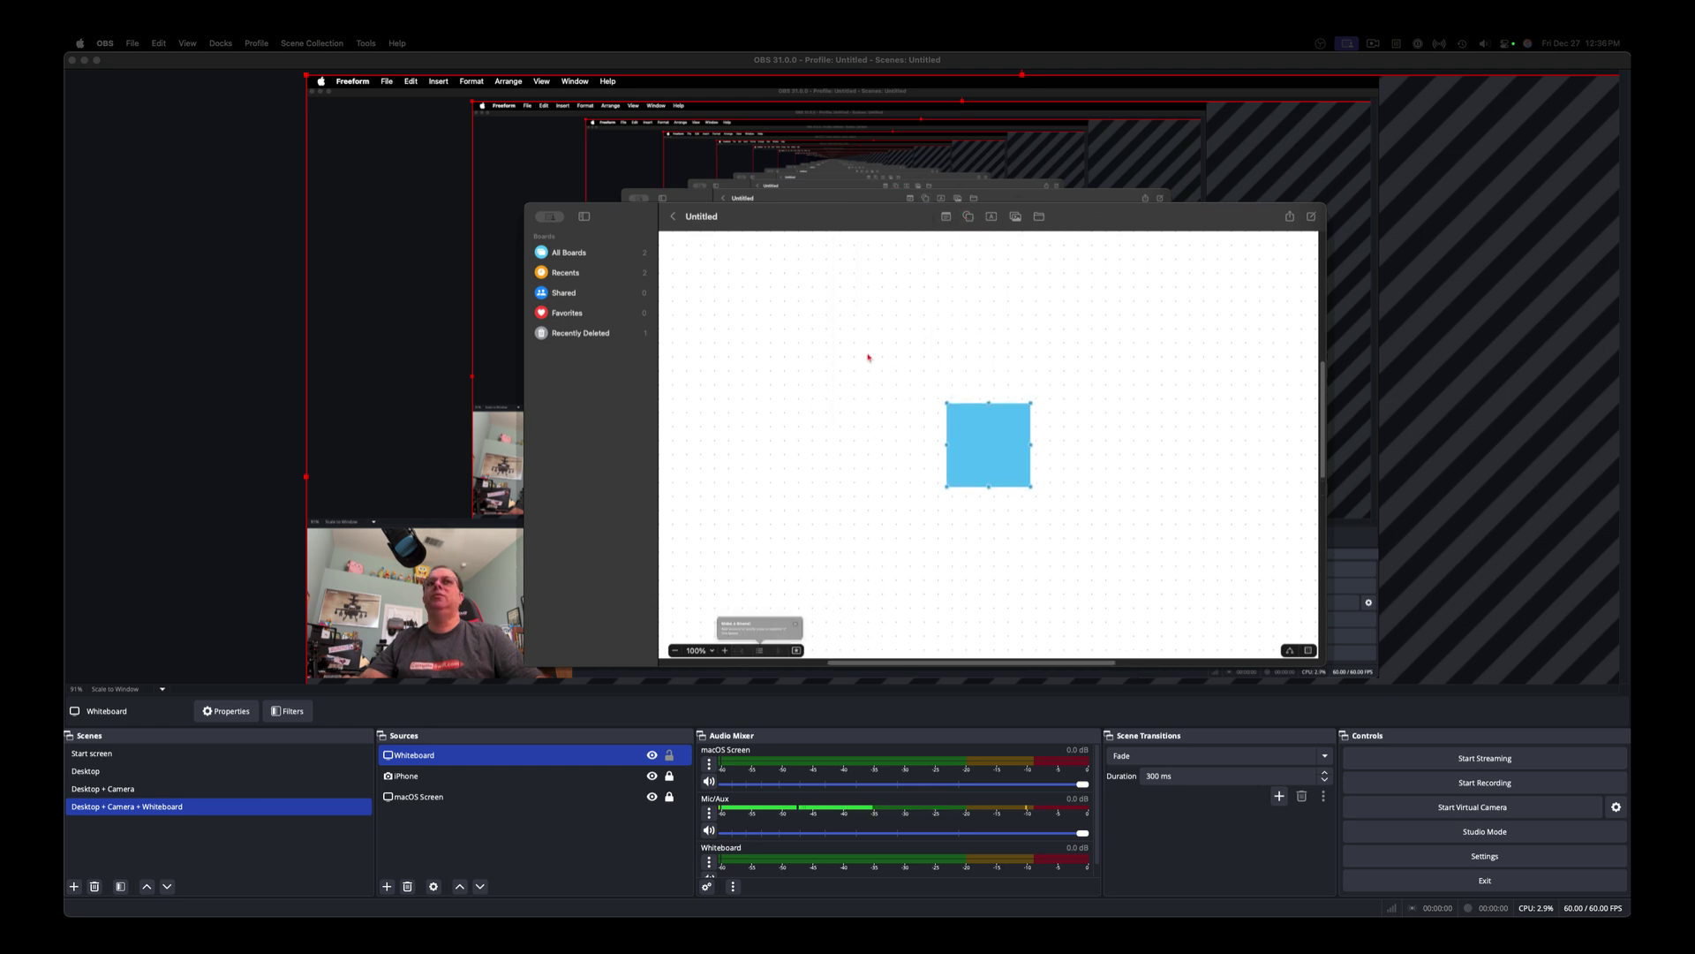
drag(987, 442, 992, 378)
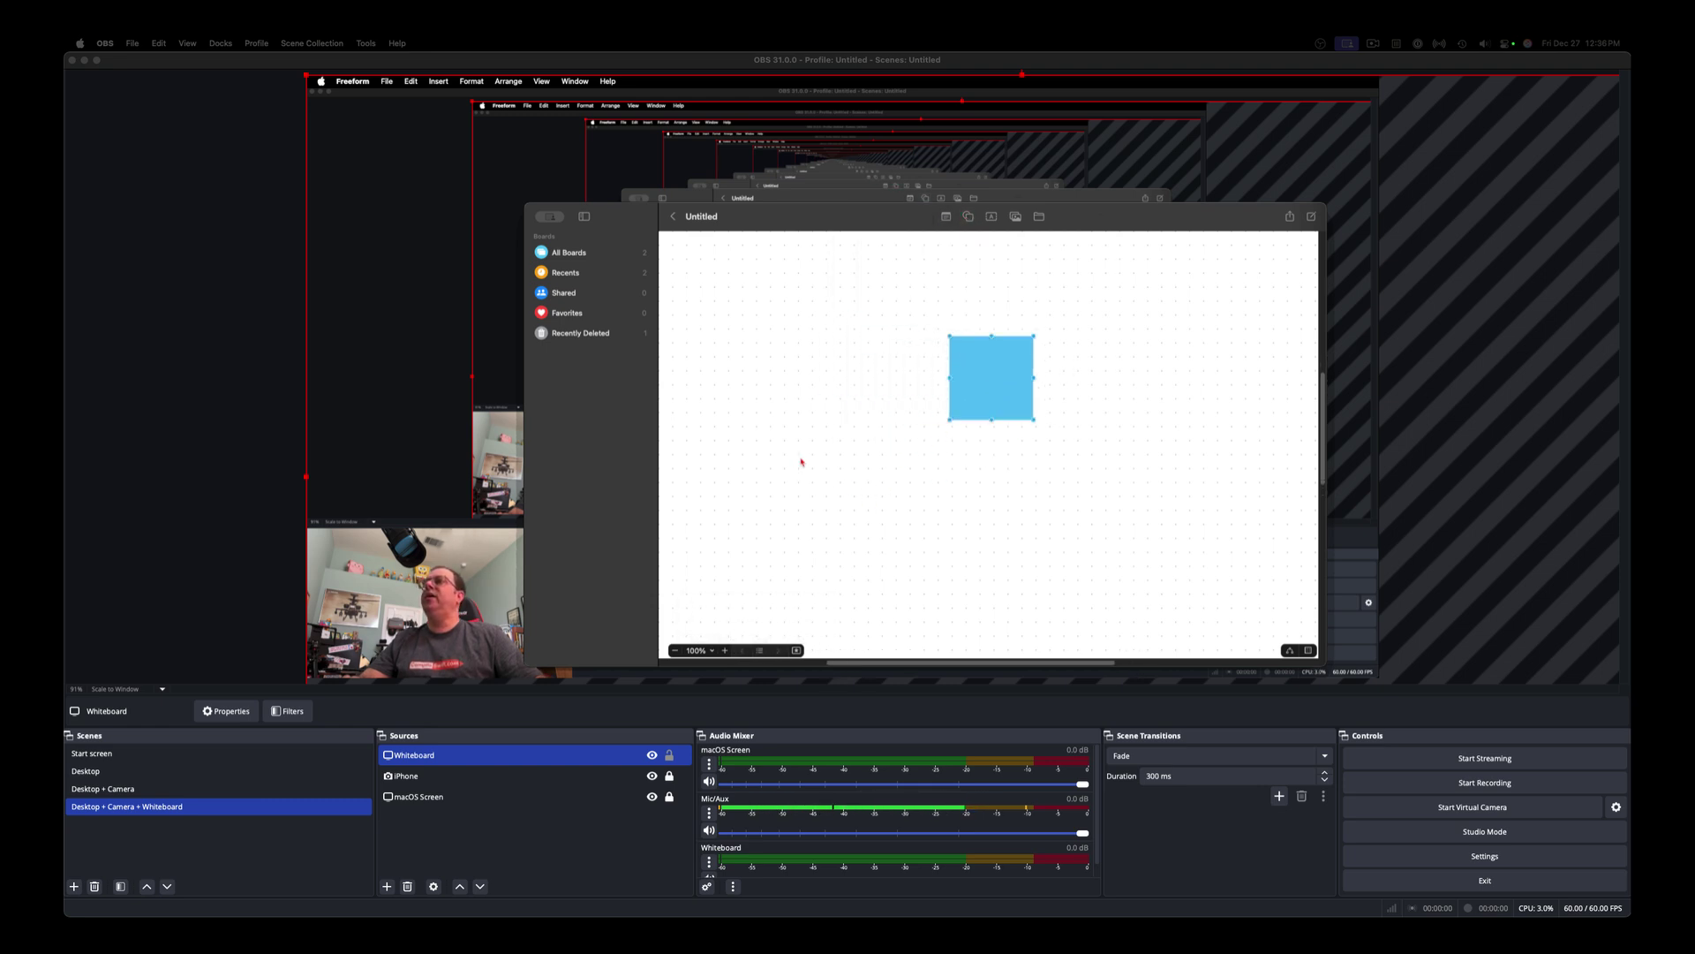
click(750, 369)
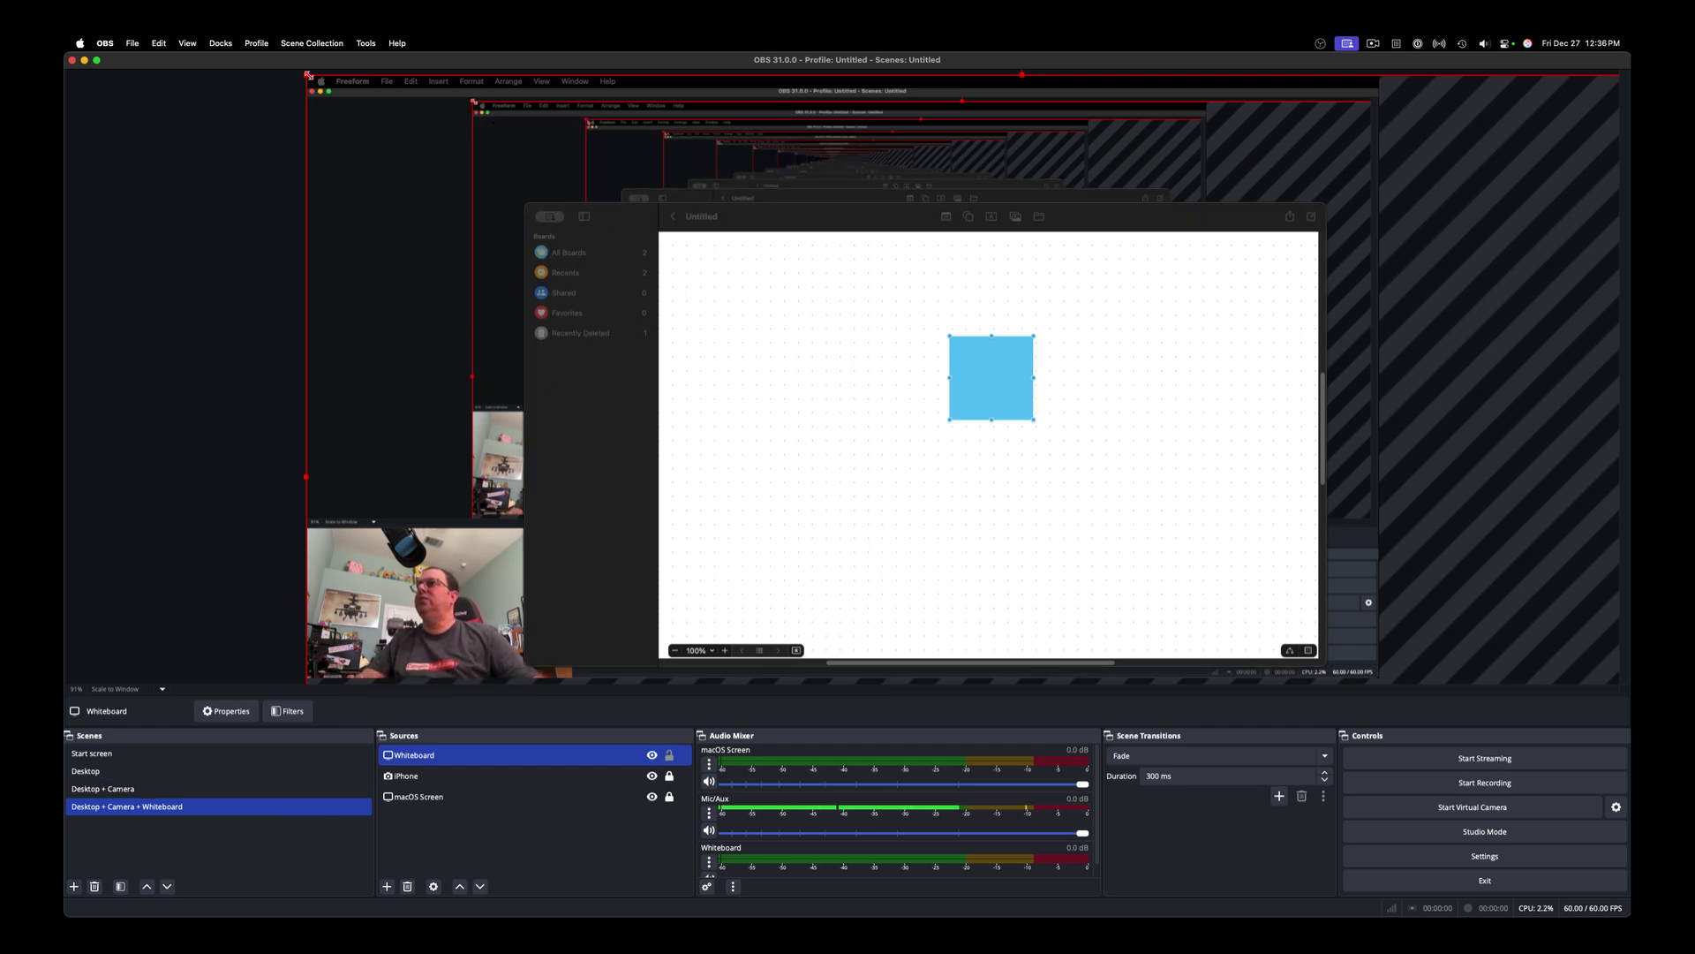
Step: Shrink the Whiteboard source with its upper-left corner about 733 px across and 377 px down, lock it, and toggle its visibility off and on
drag(307, 76, 1113, 634)
drag(1263, 630, 1056, 494)
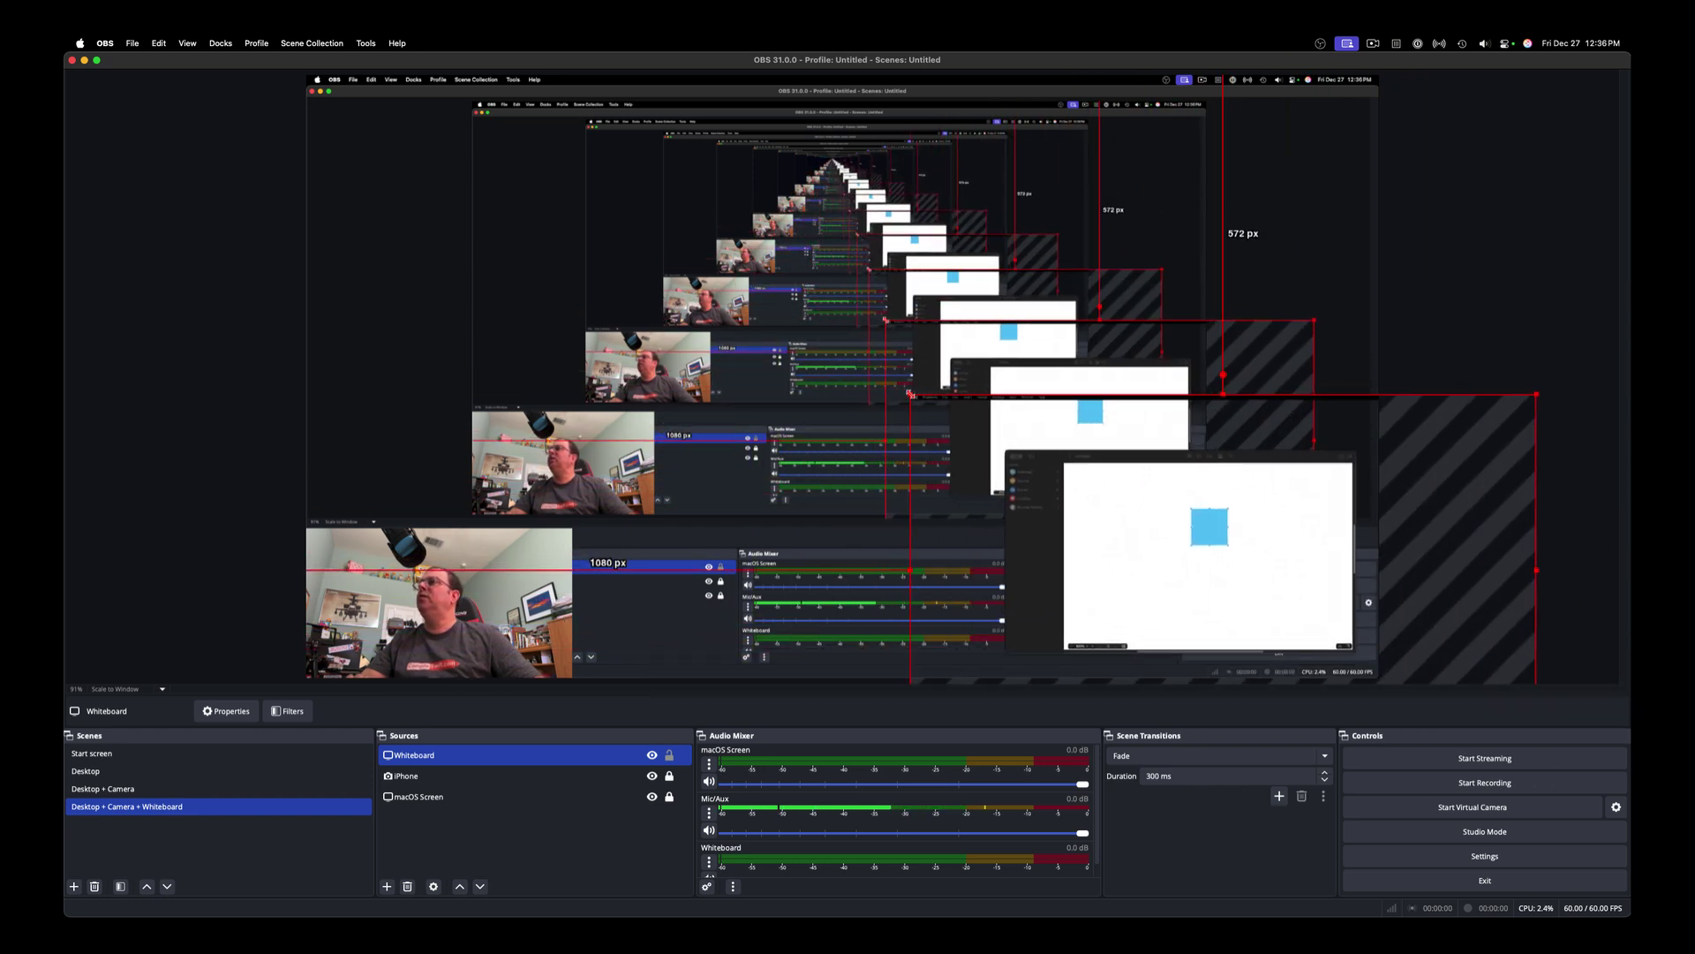
drag(907, 391, 716, 285)
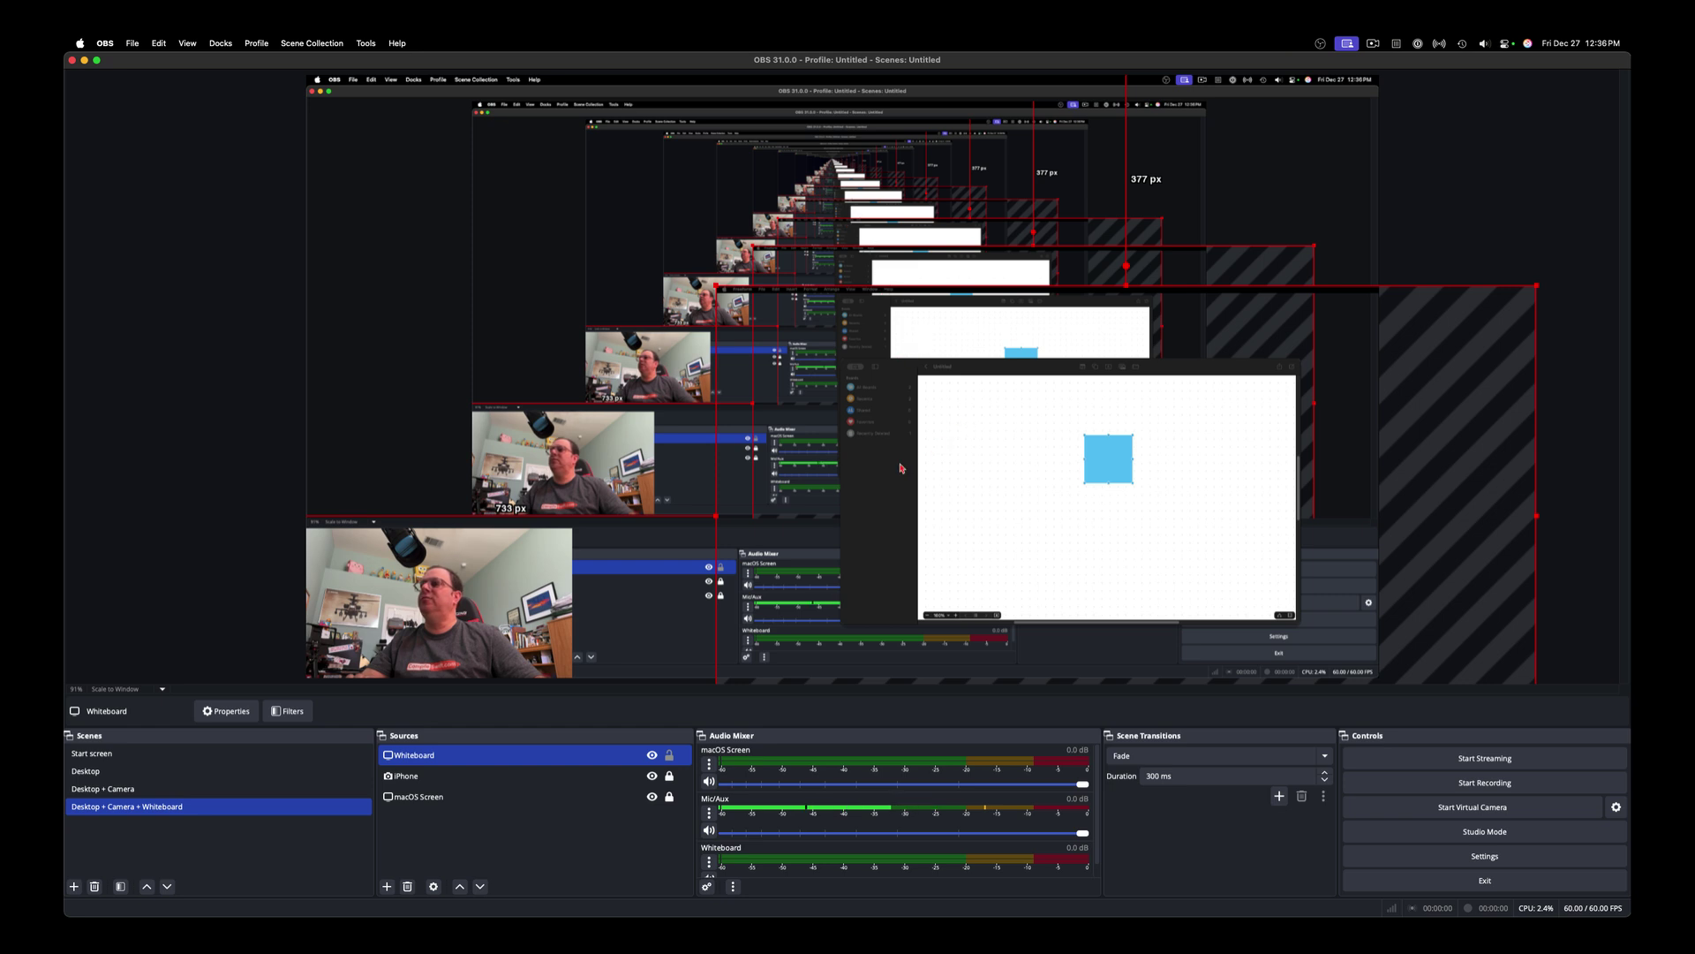
click(670, 755)
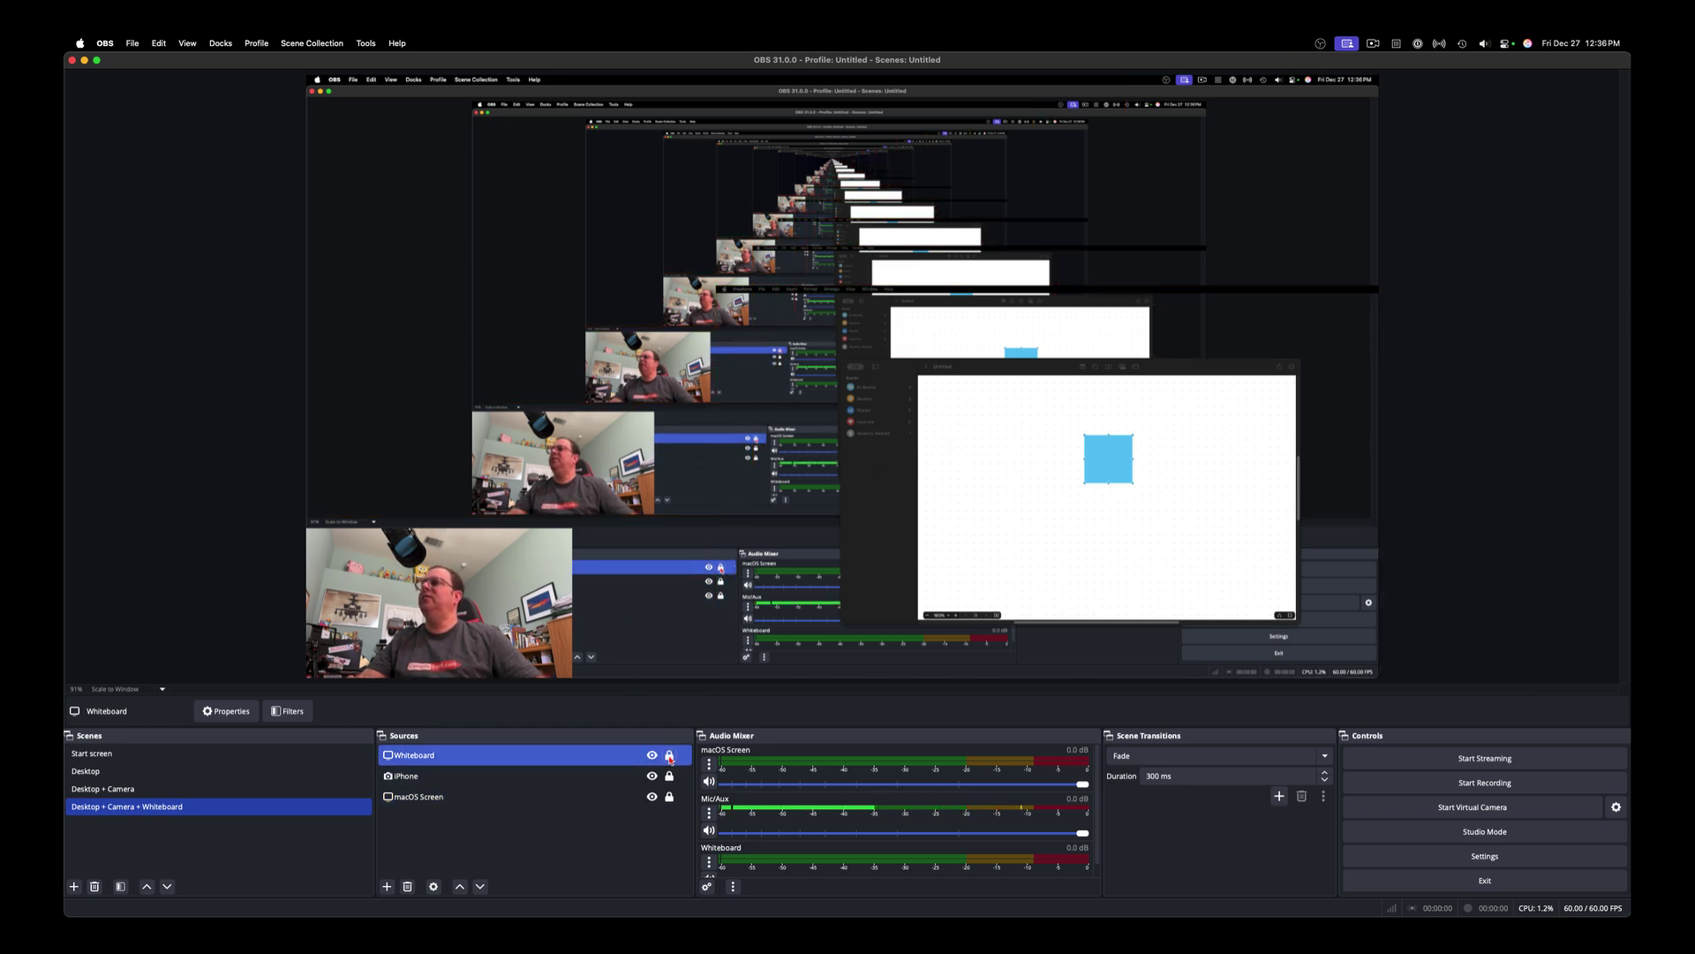
click(653, 756)
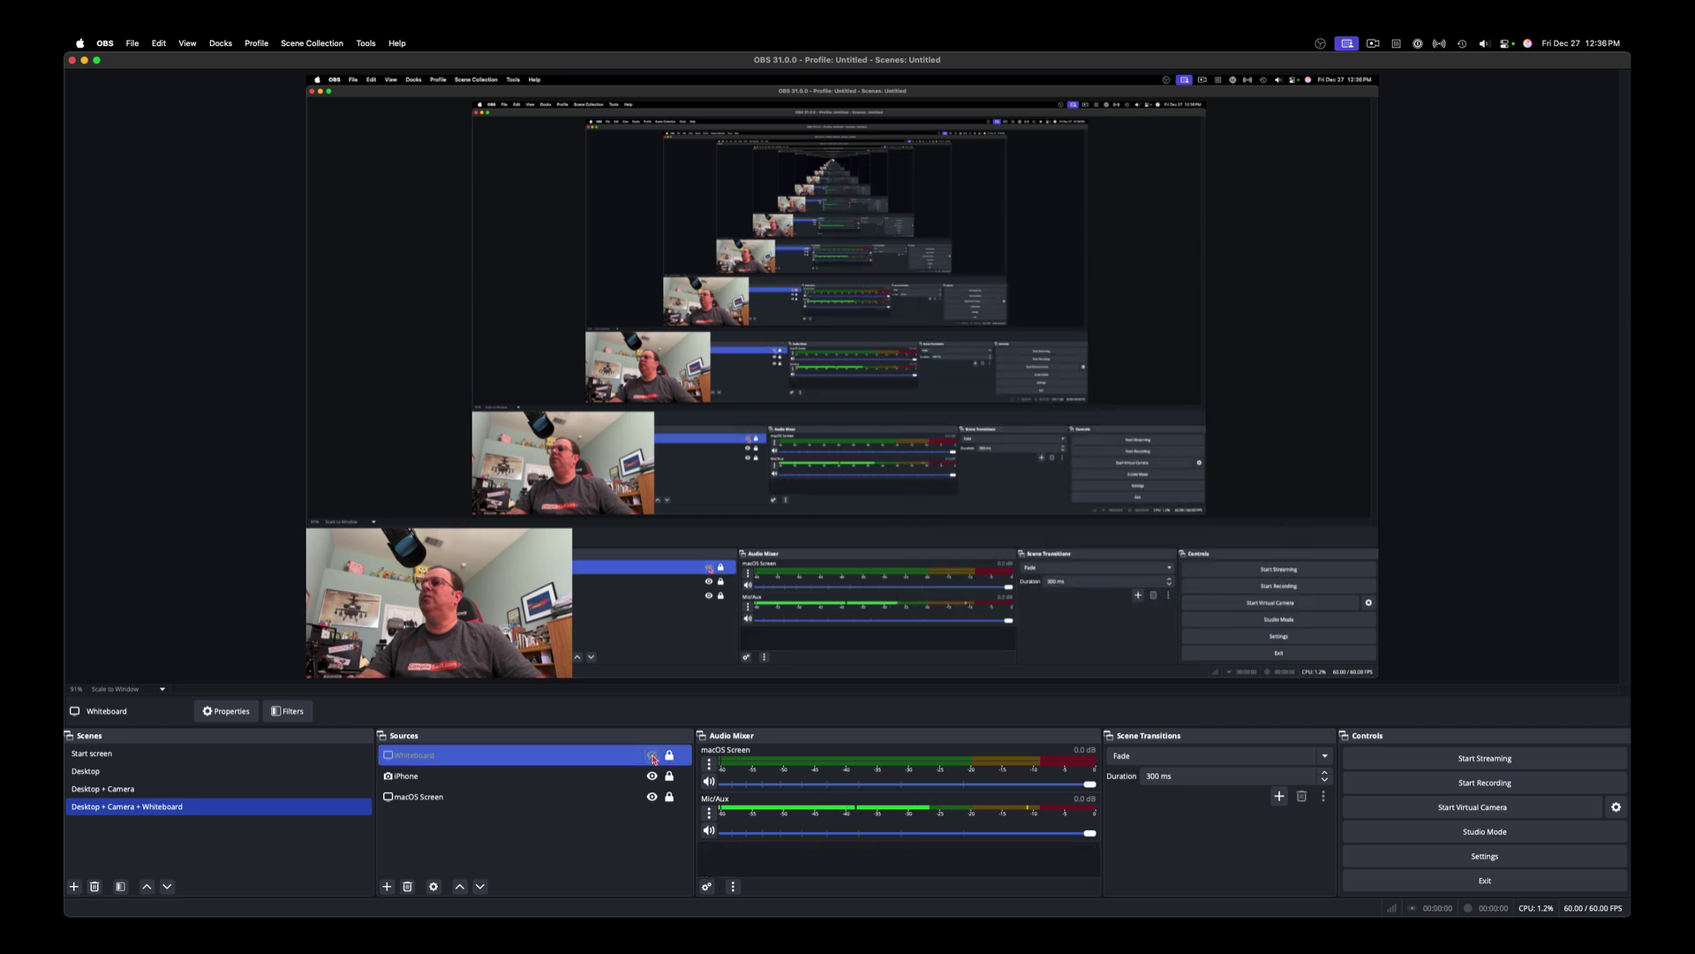
click(653, 756)
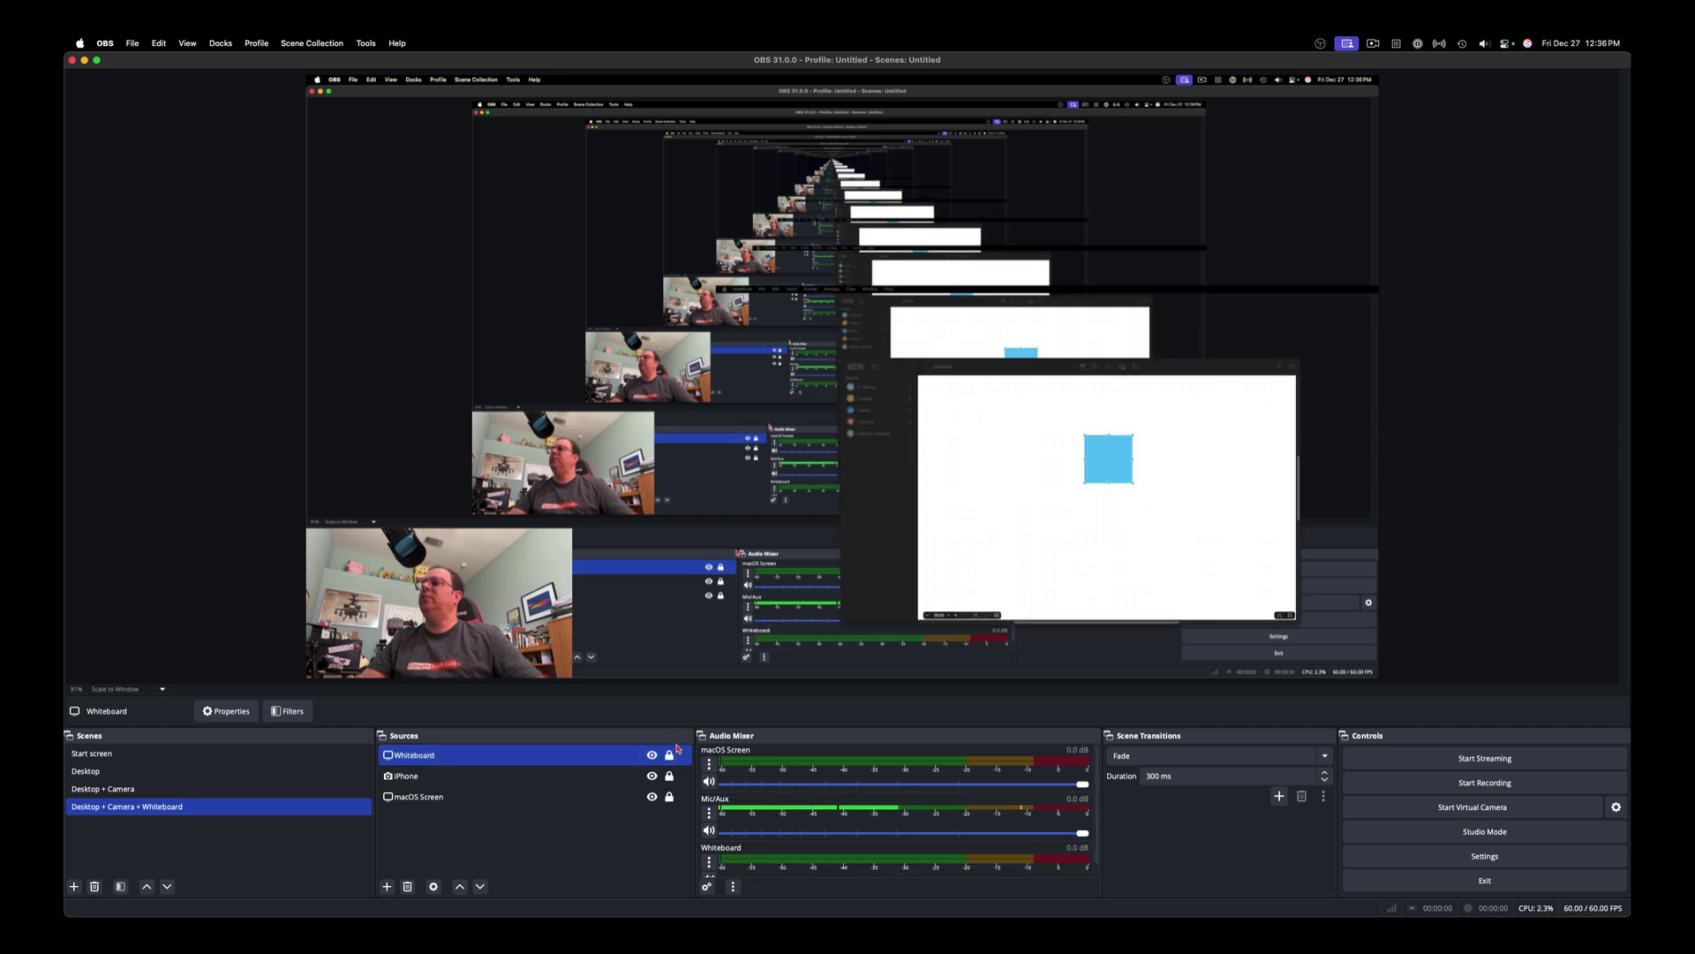
Step: Unlock the Whiteboard source, enlarge it until its upper-left corner is about 111 px across and 72 px down, and lock it again
click(670, 755)
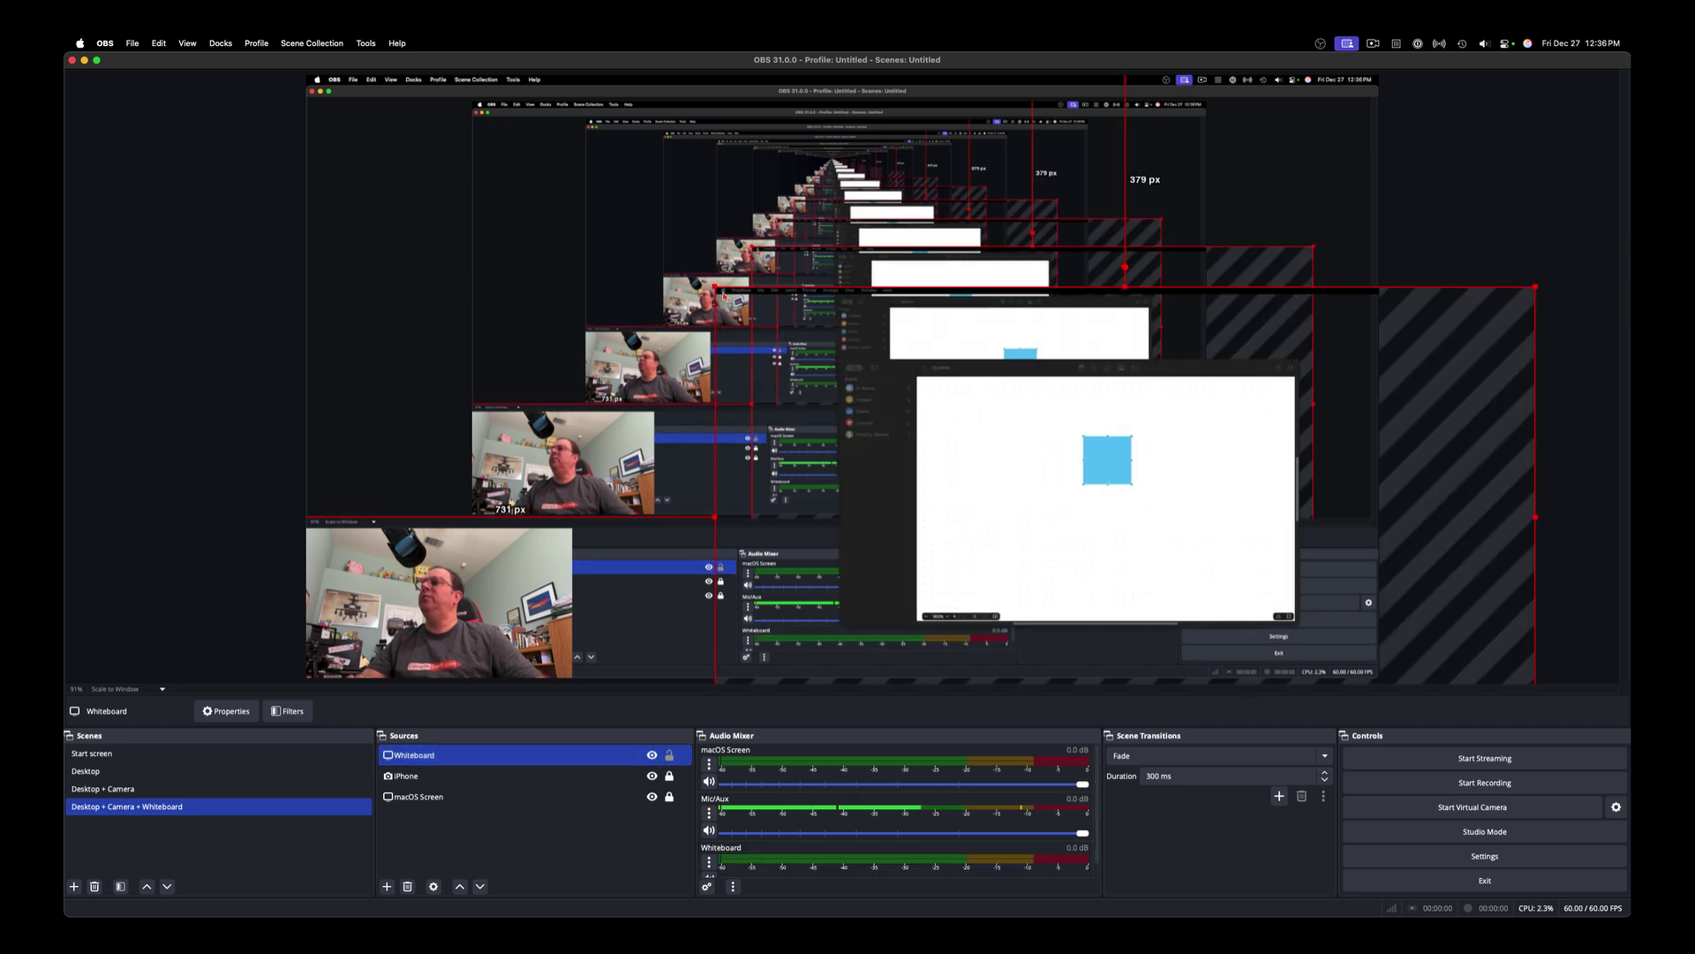
drag(717, 292, 368, 115)
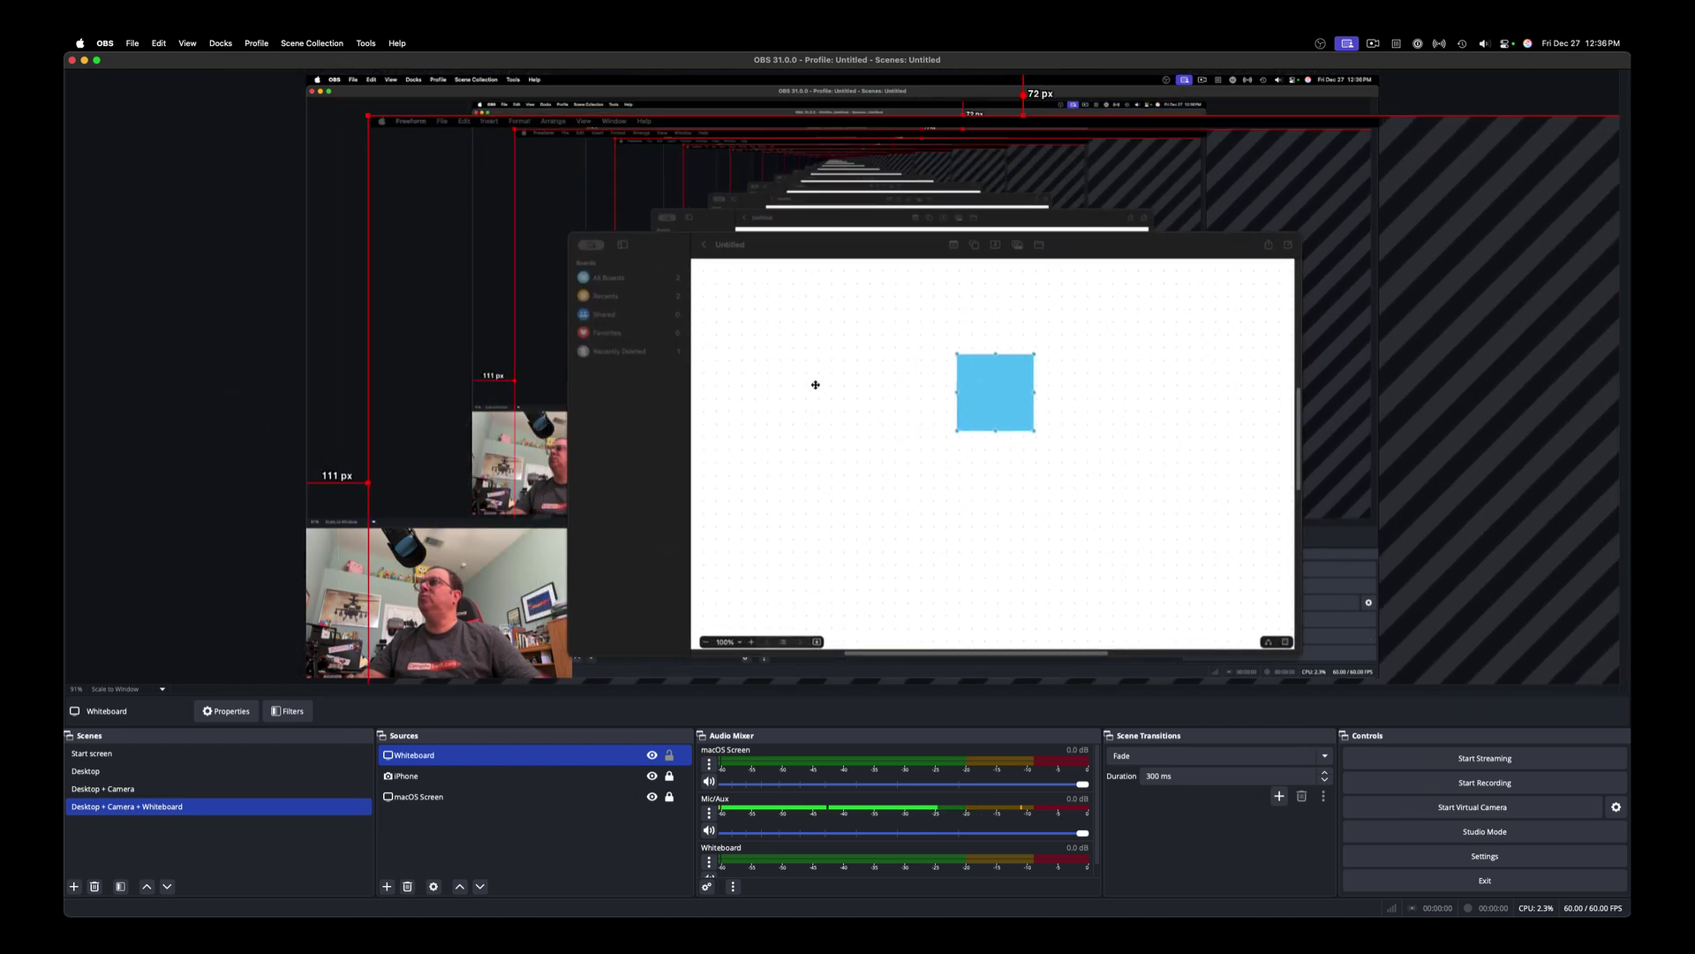
click(670, 755)
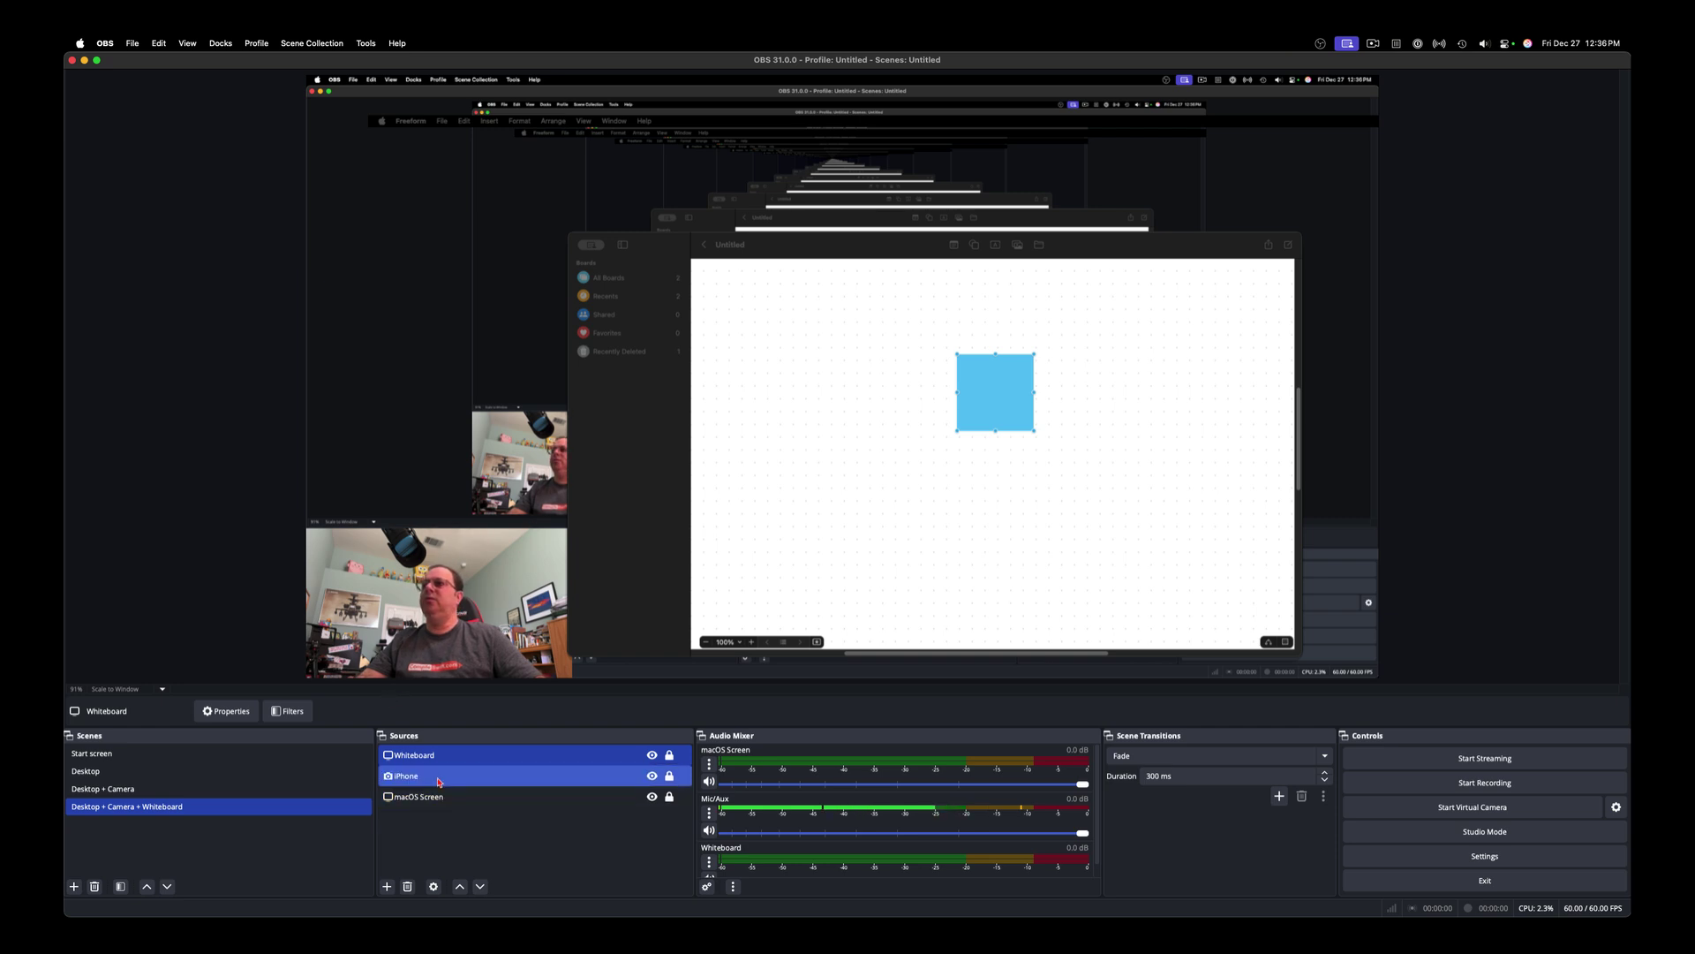
Step: Check the whiteboard overlay by hiding and showing the Whiteboard source and switching to the Desktop scene and back
click(653, 755)
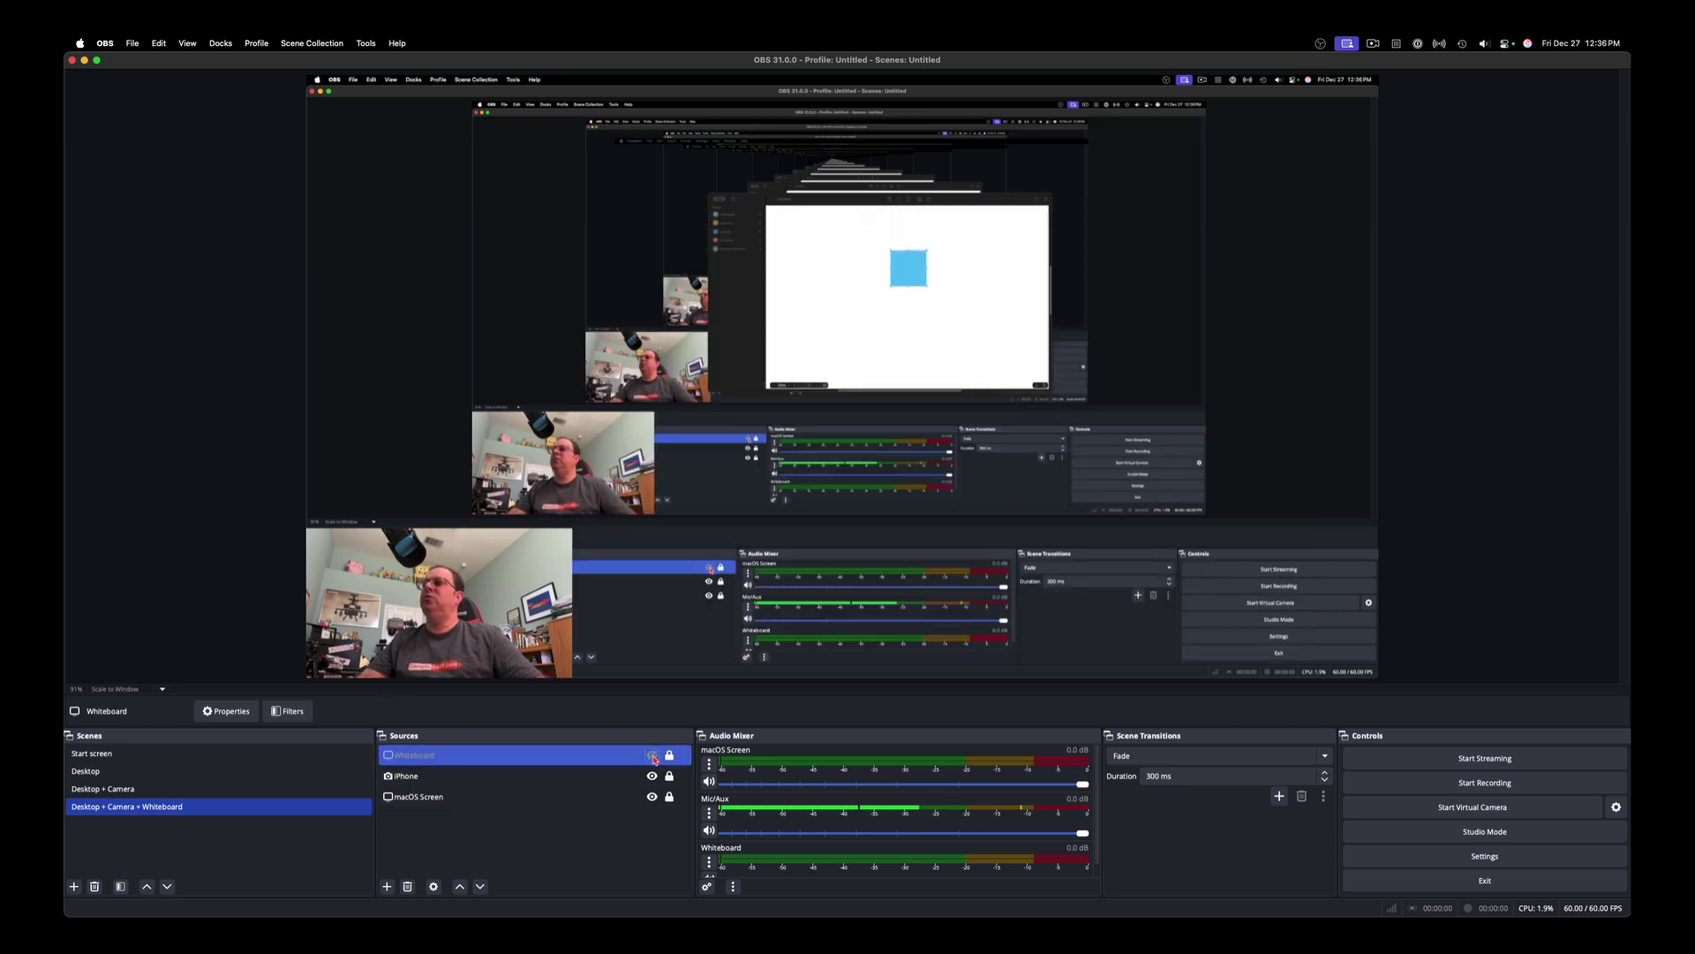
click(652, 755)
click(196, 788)
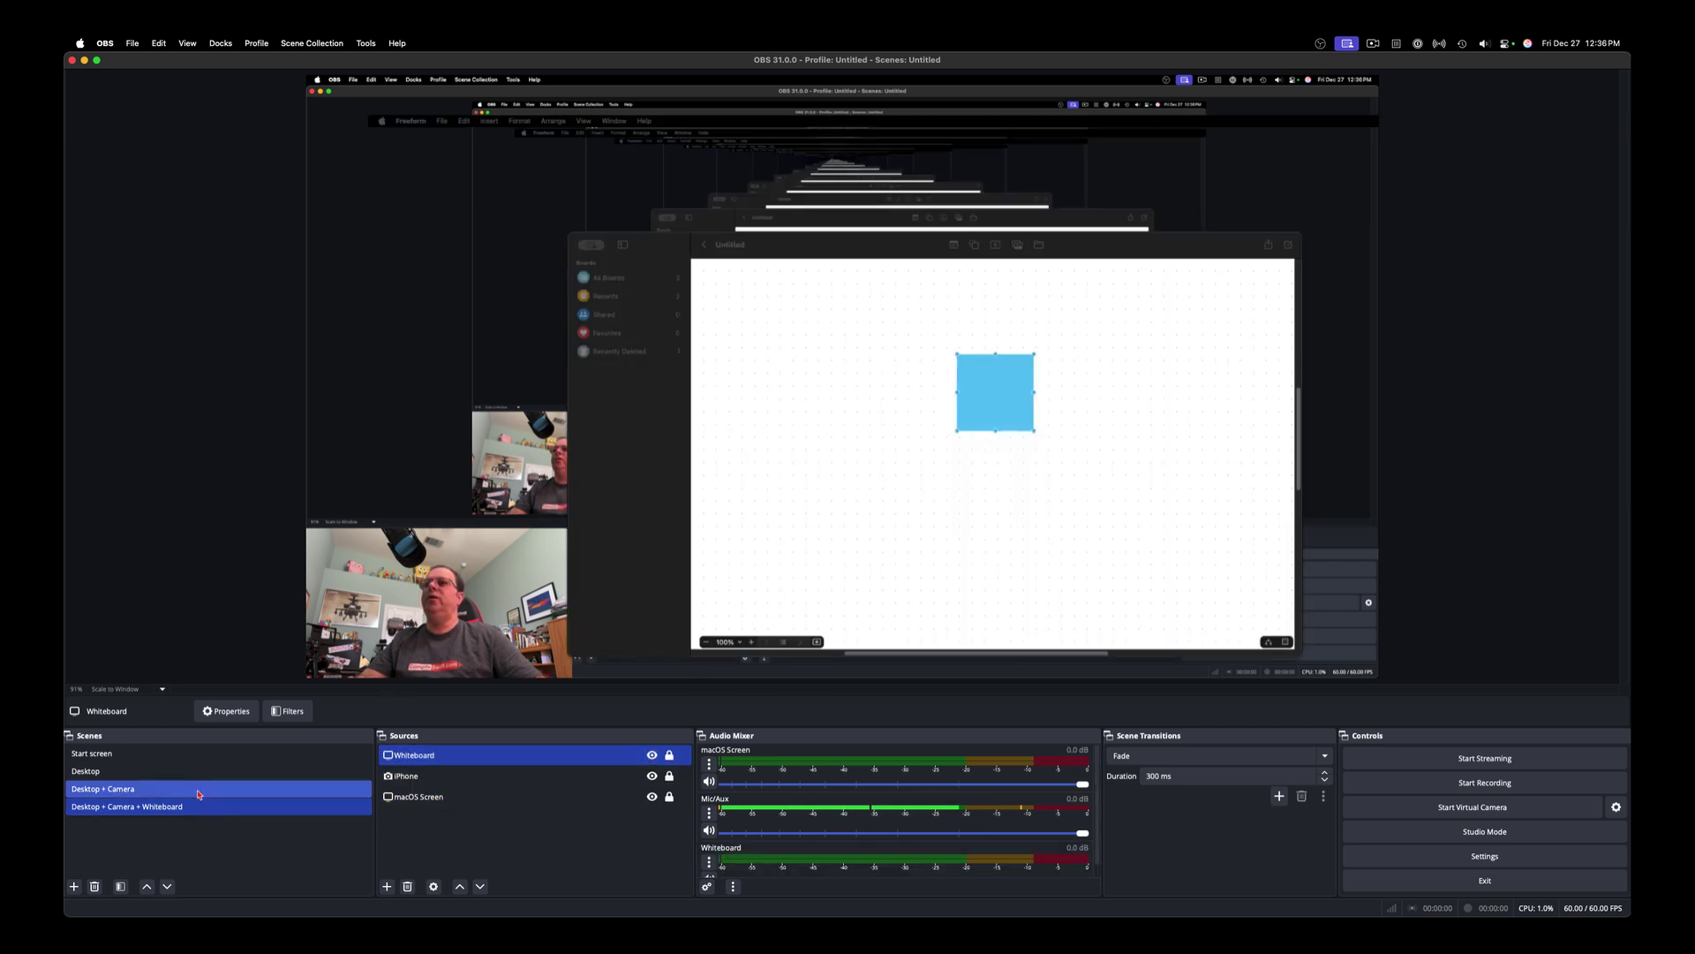
click(200, 773)
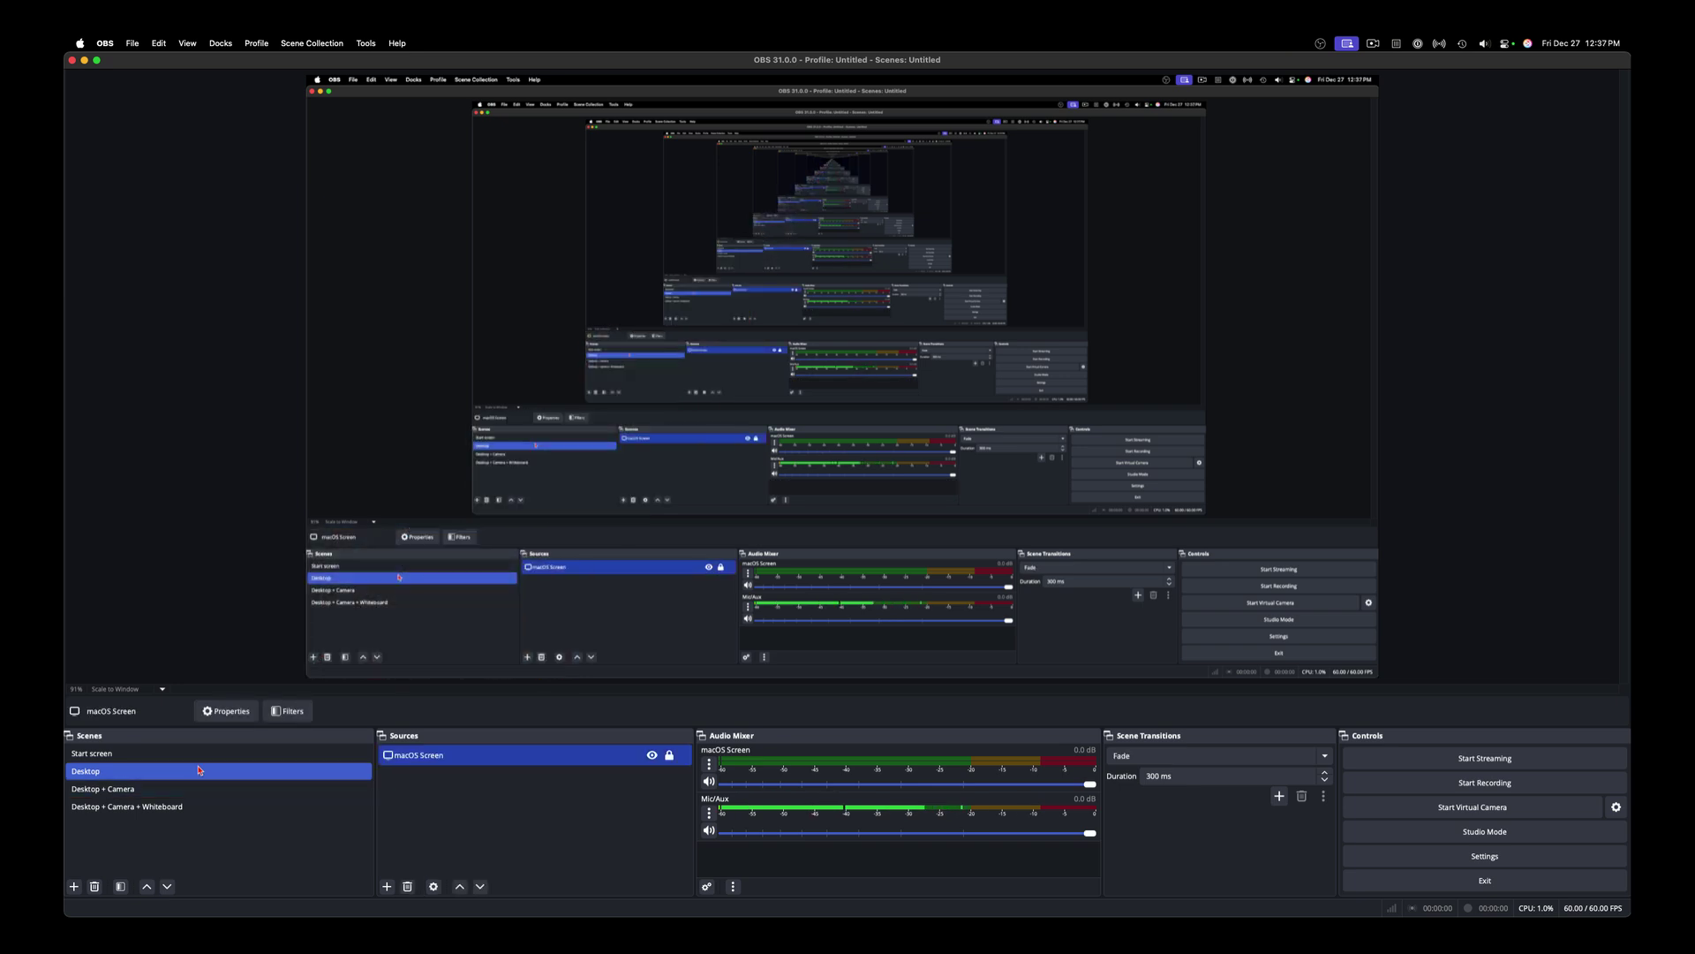
click(245, 804)
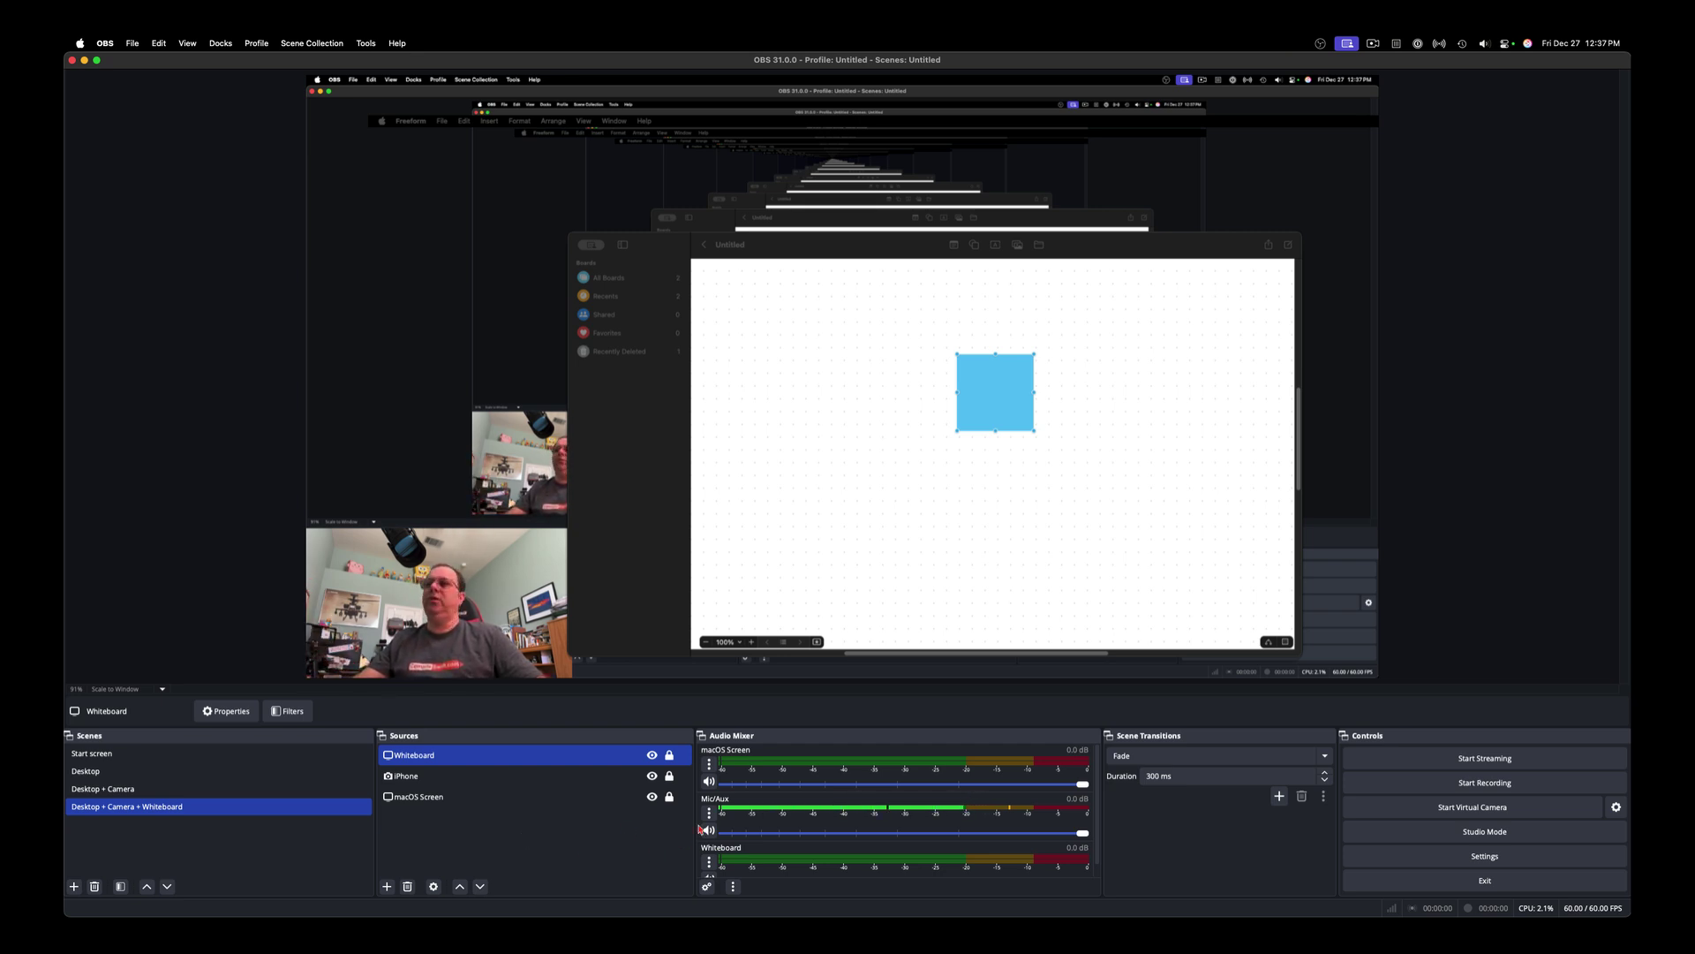
Step: Try the audio mixer by lowering macOS Screen and restoring it to 0.0 dB, and muting and unmuting Mic/Aux
scroll(828, 801, down, 1)
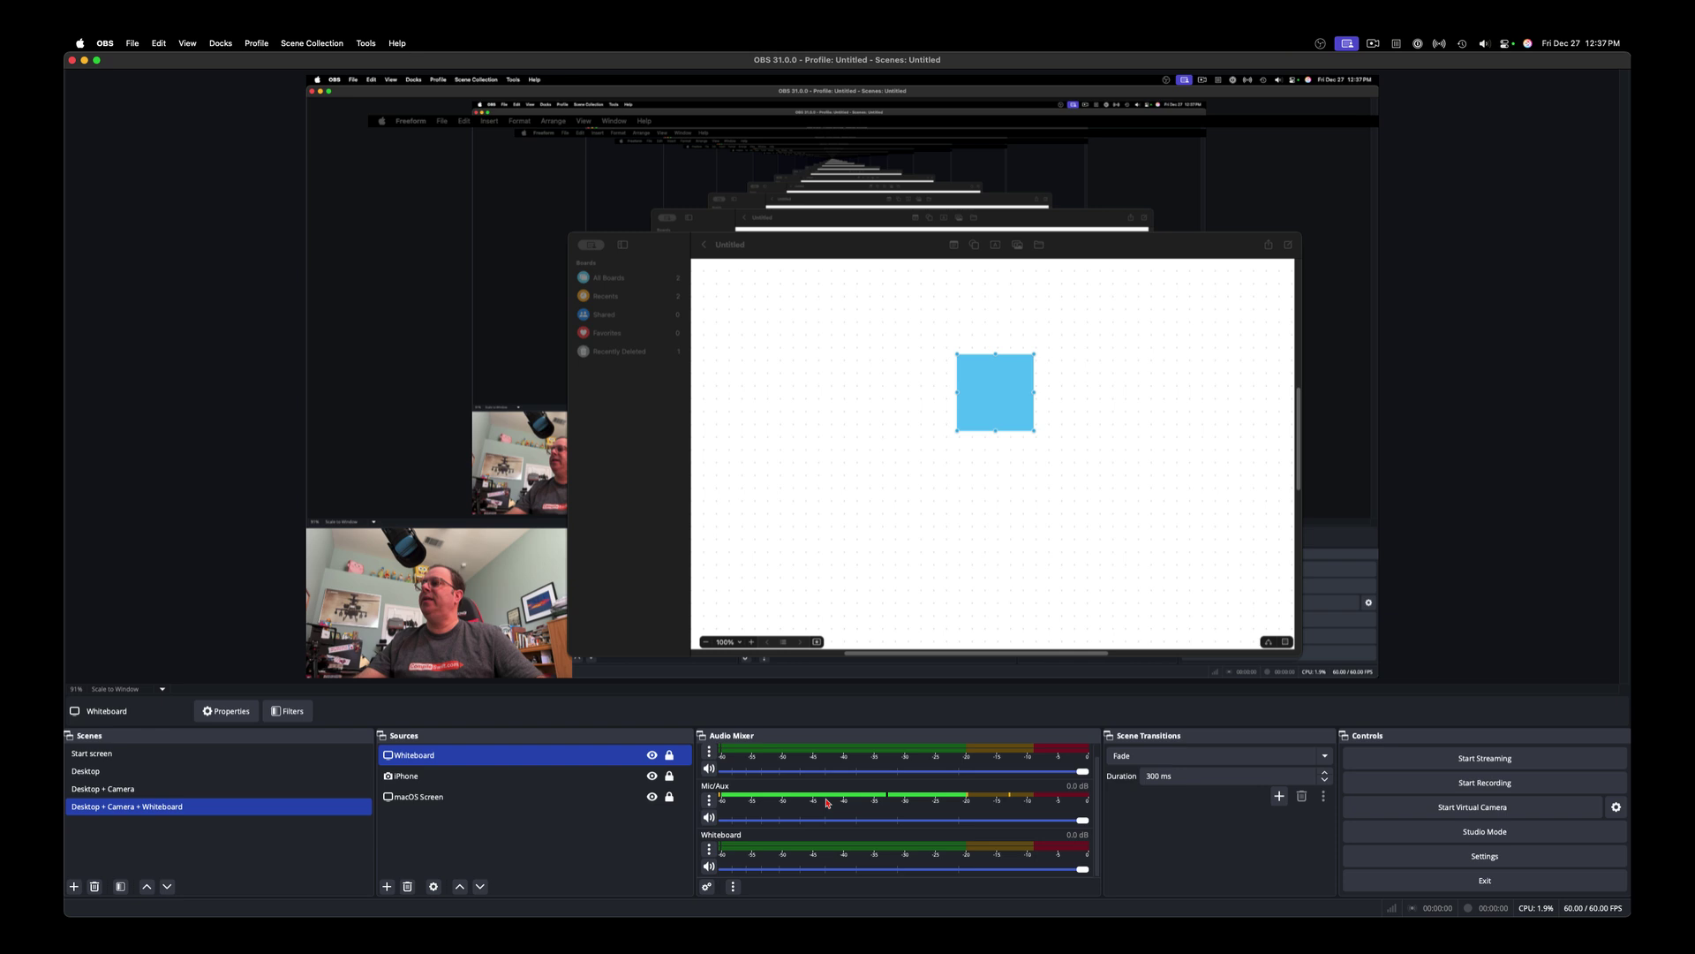
scroll(828, 801, up, 1)
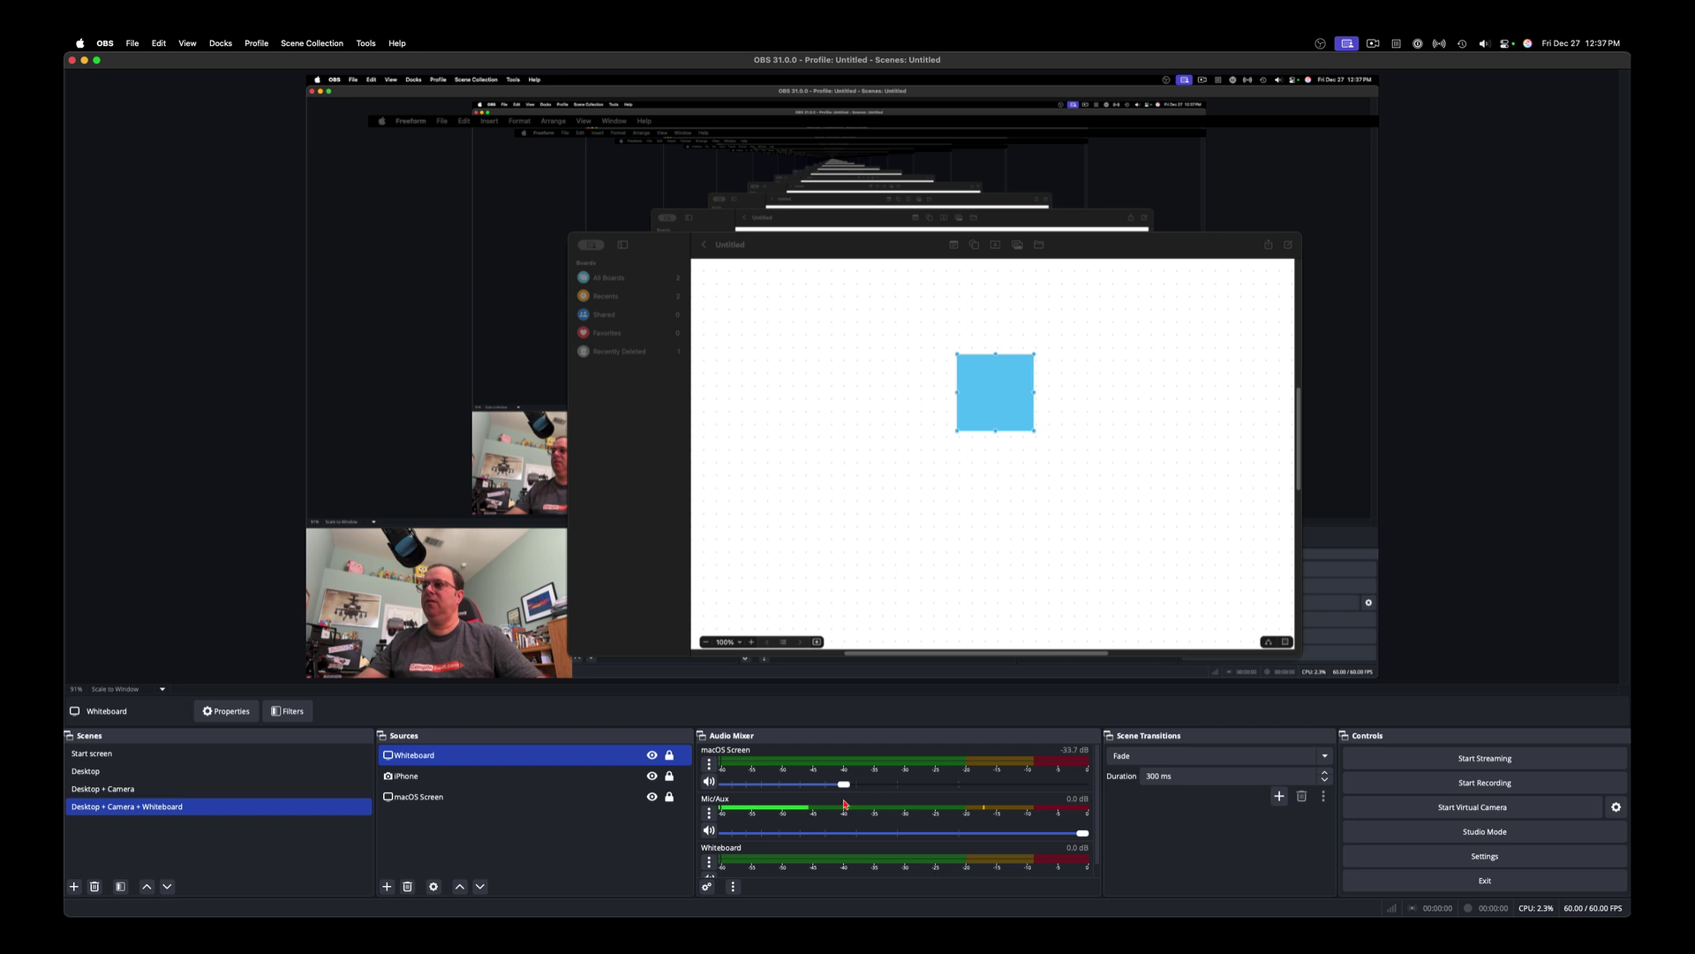
click(1042, 784)
drag(1043, 788, 1130, 791)
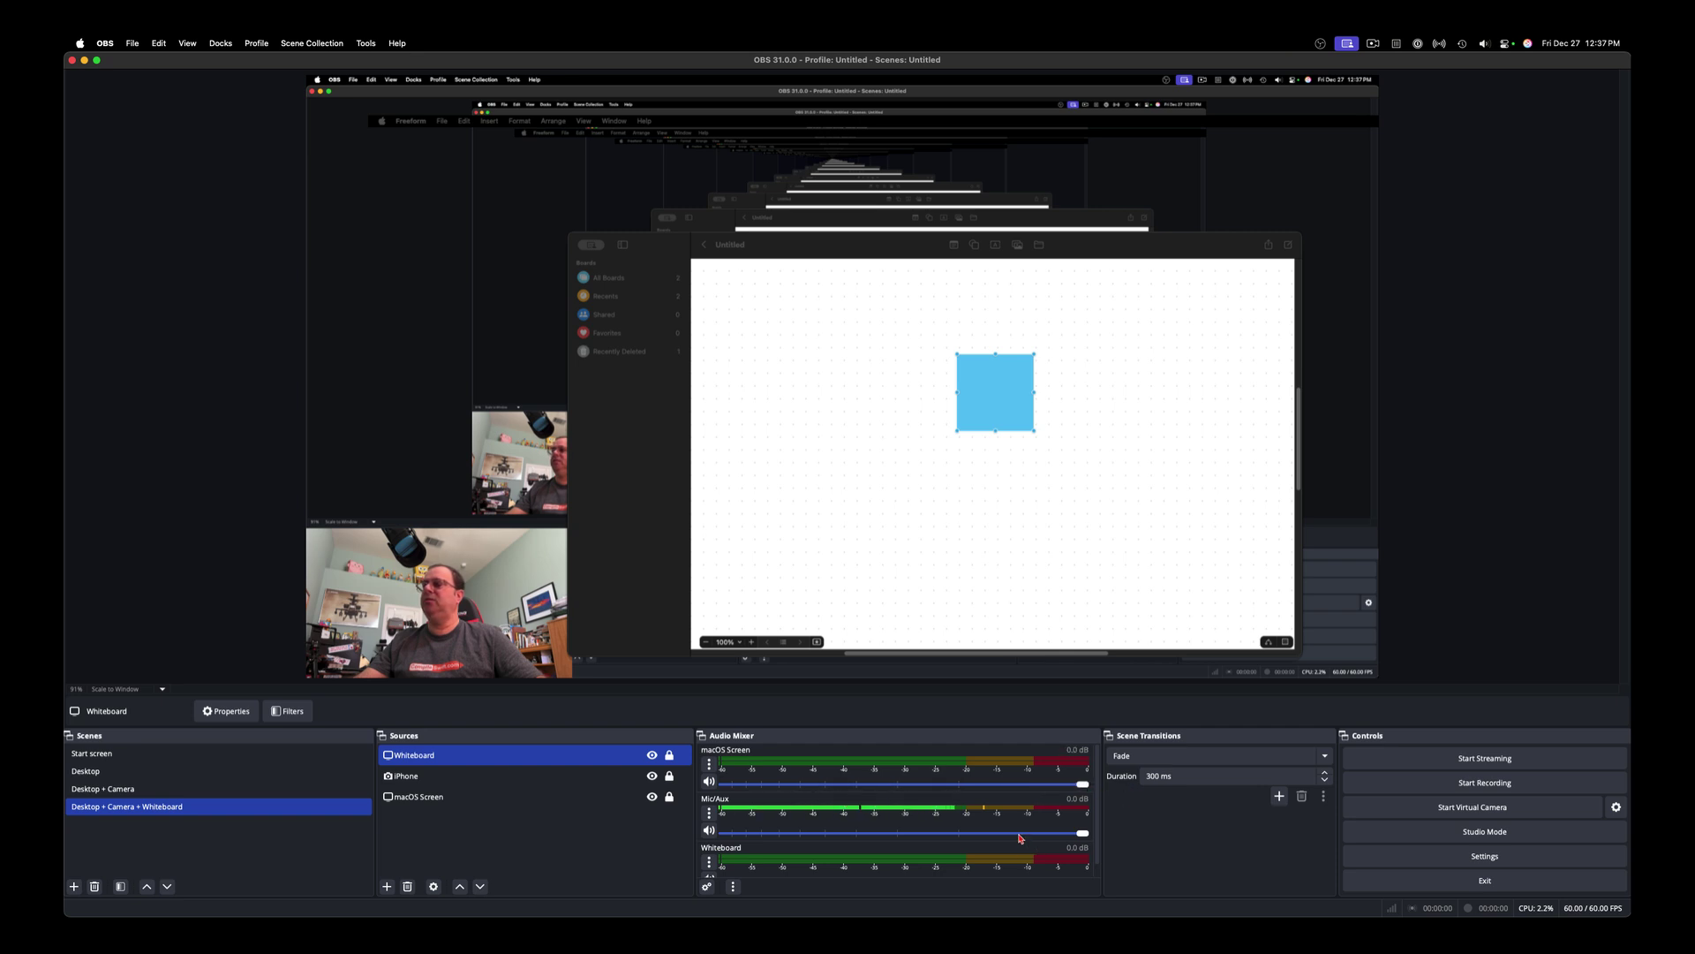
scroll(927, 834, down, 1)
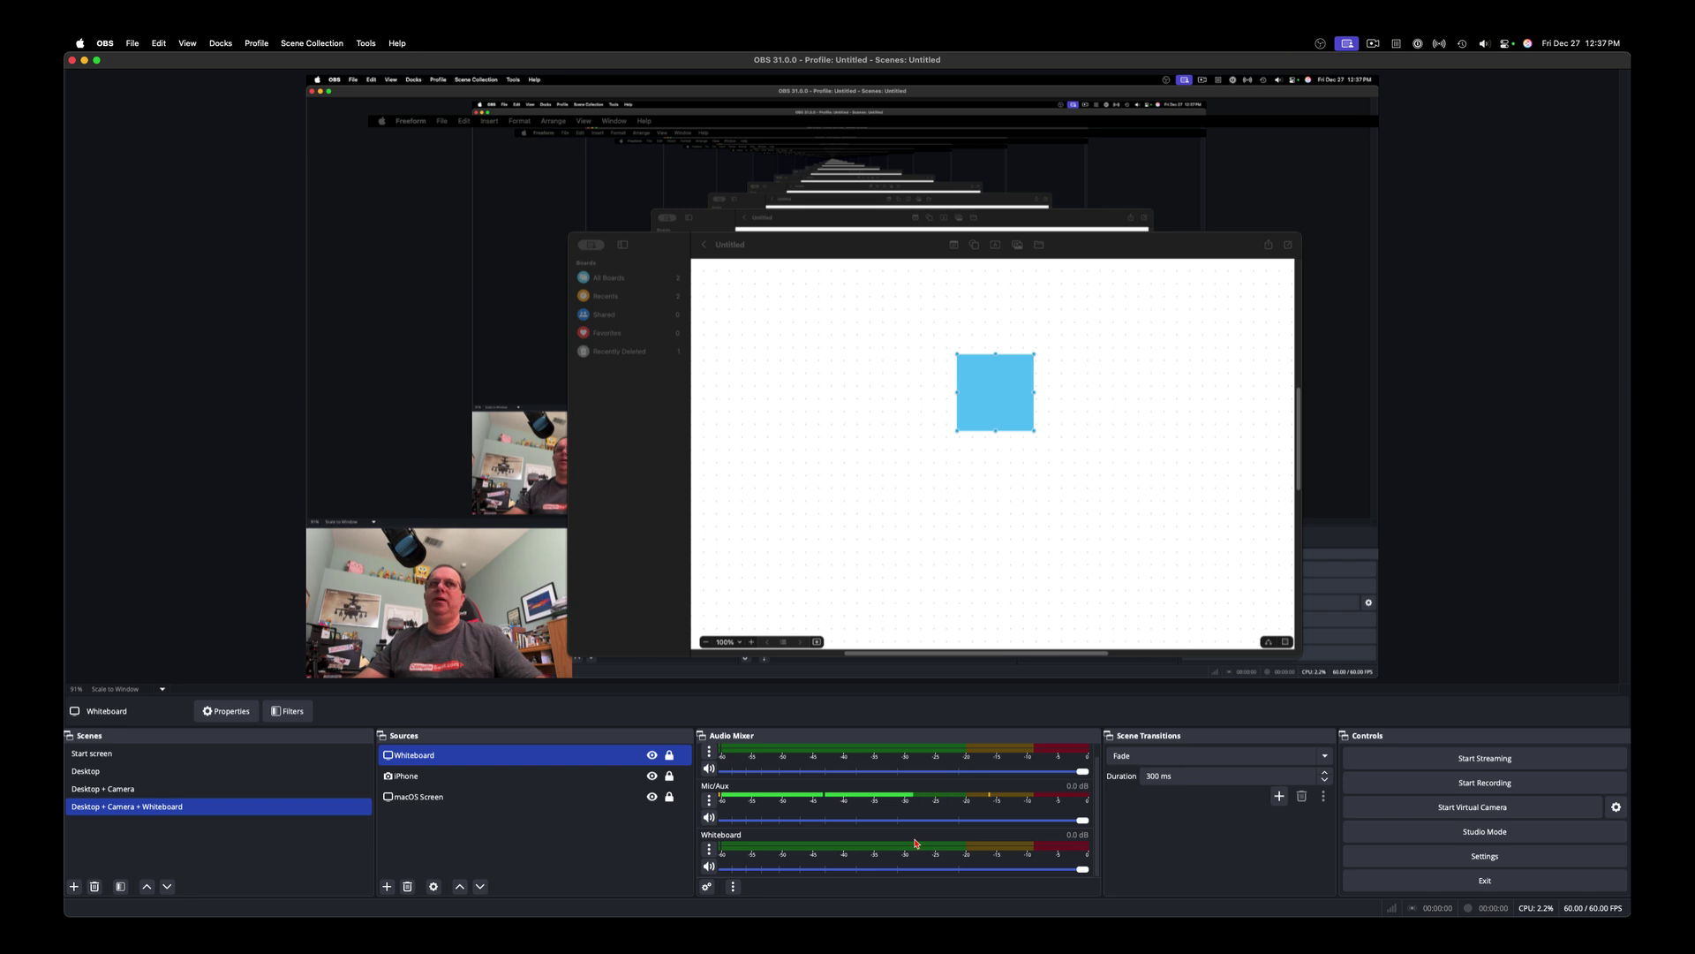
scroll(915, 844, up, 1)
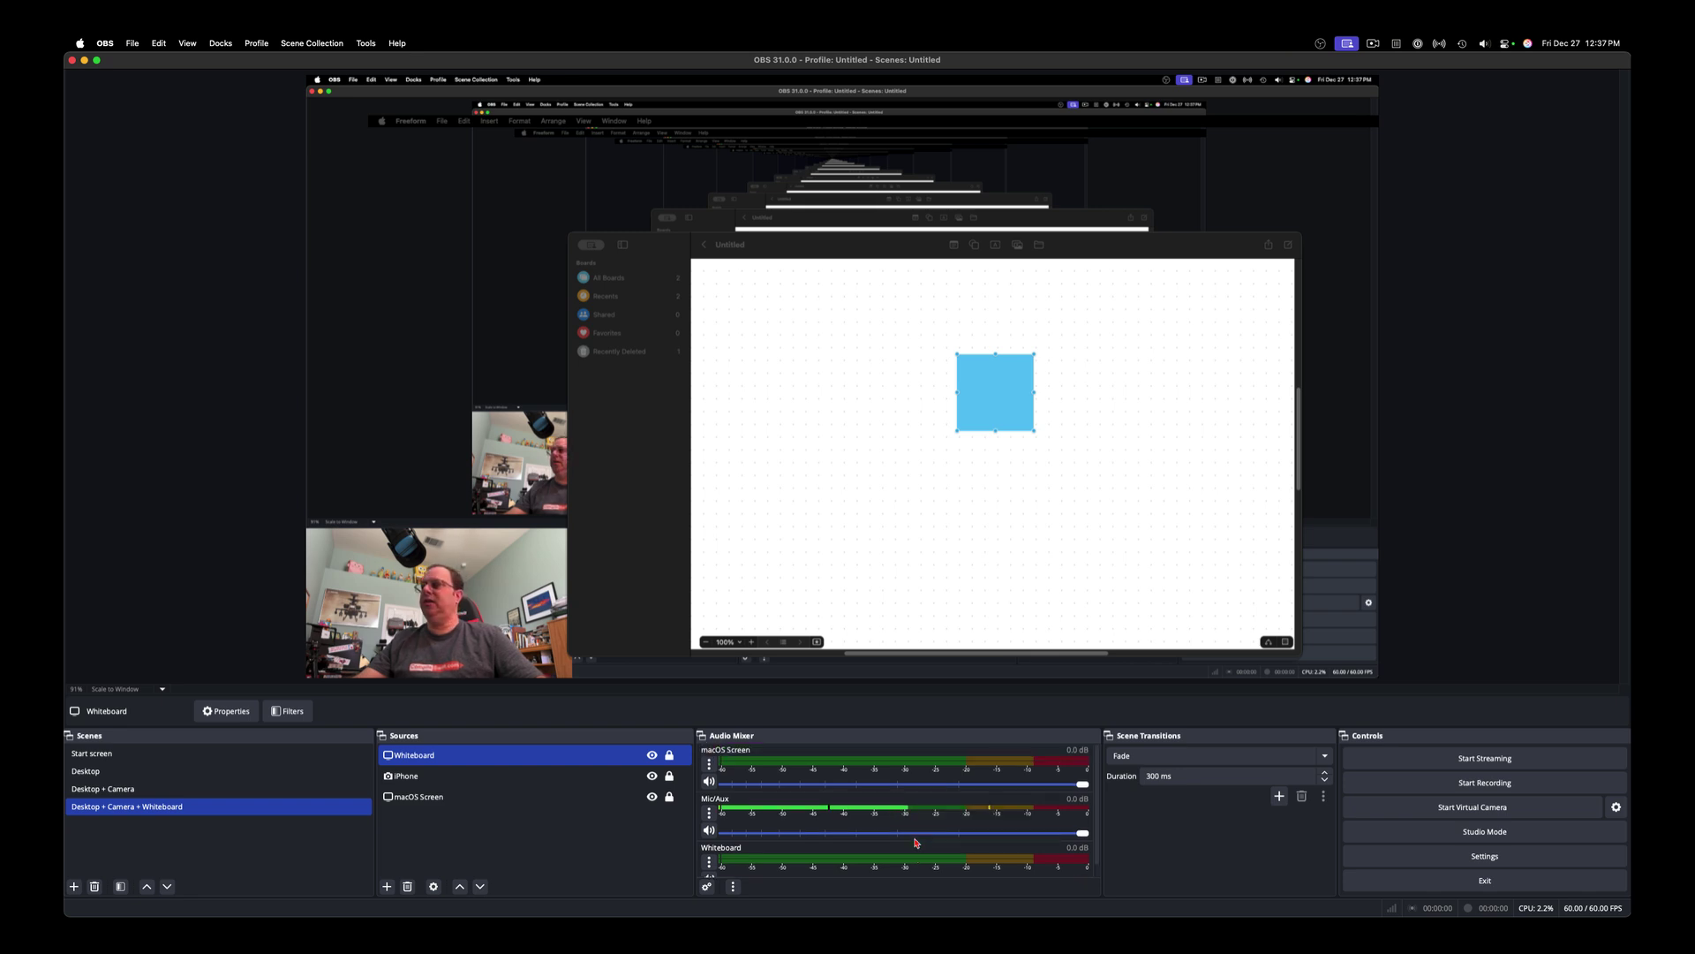
click(710, 832)
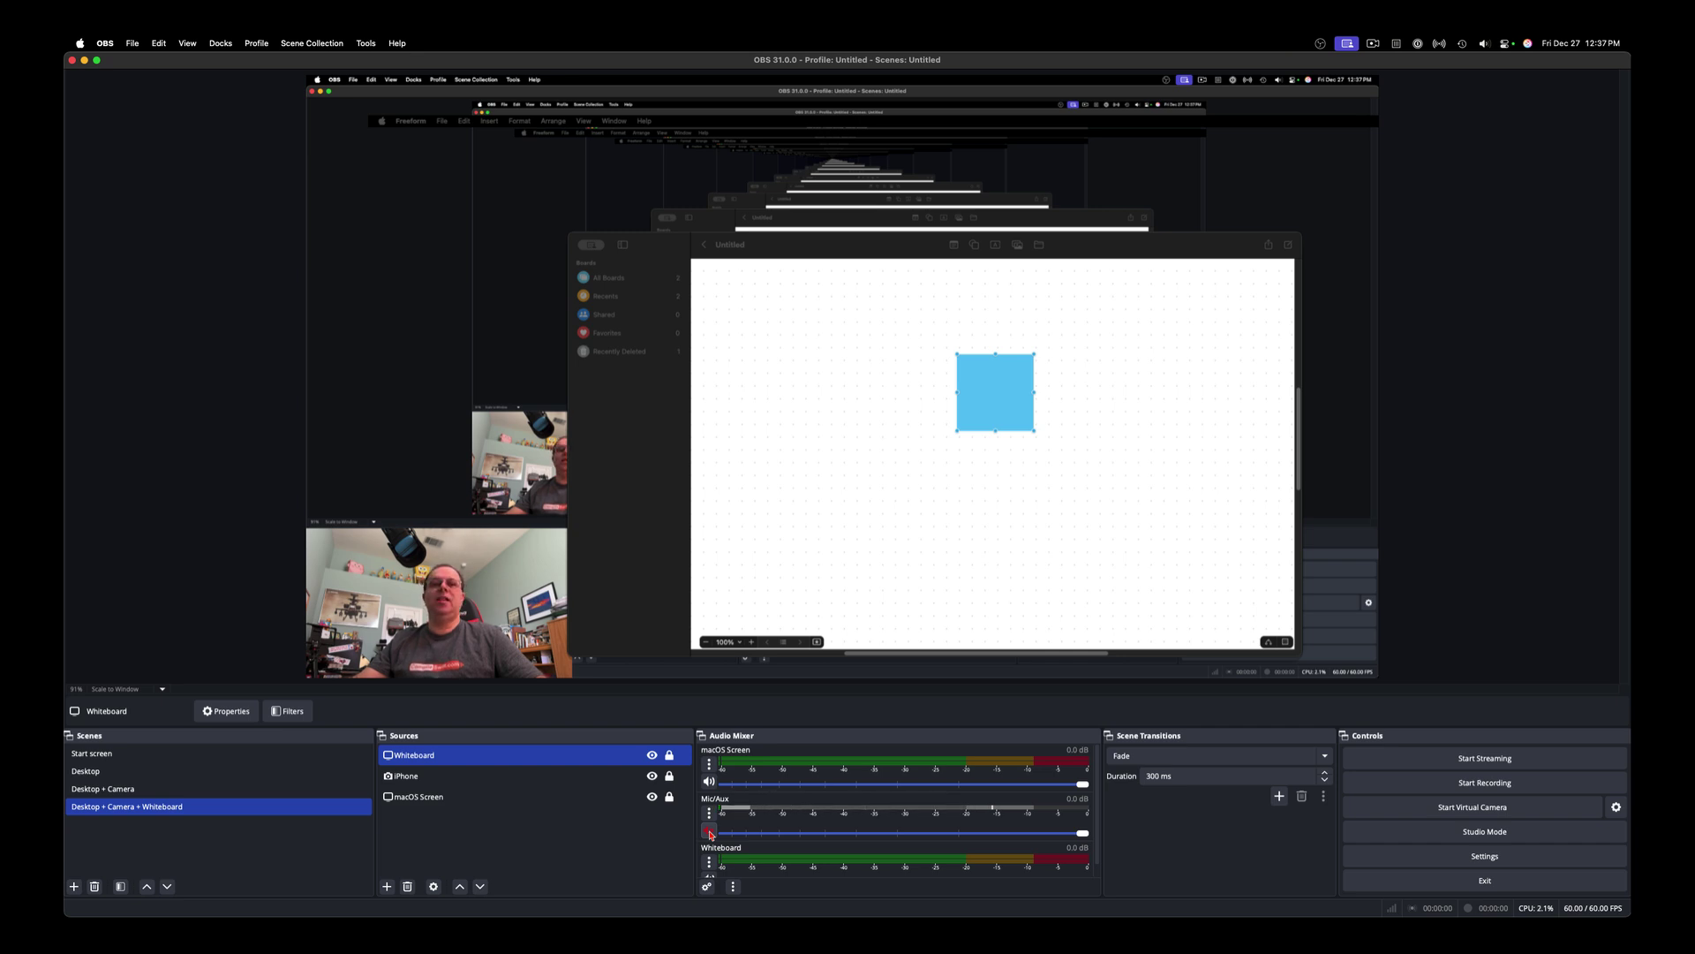
click(710, 832)
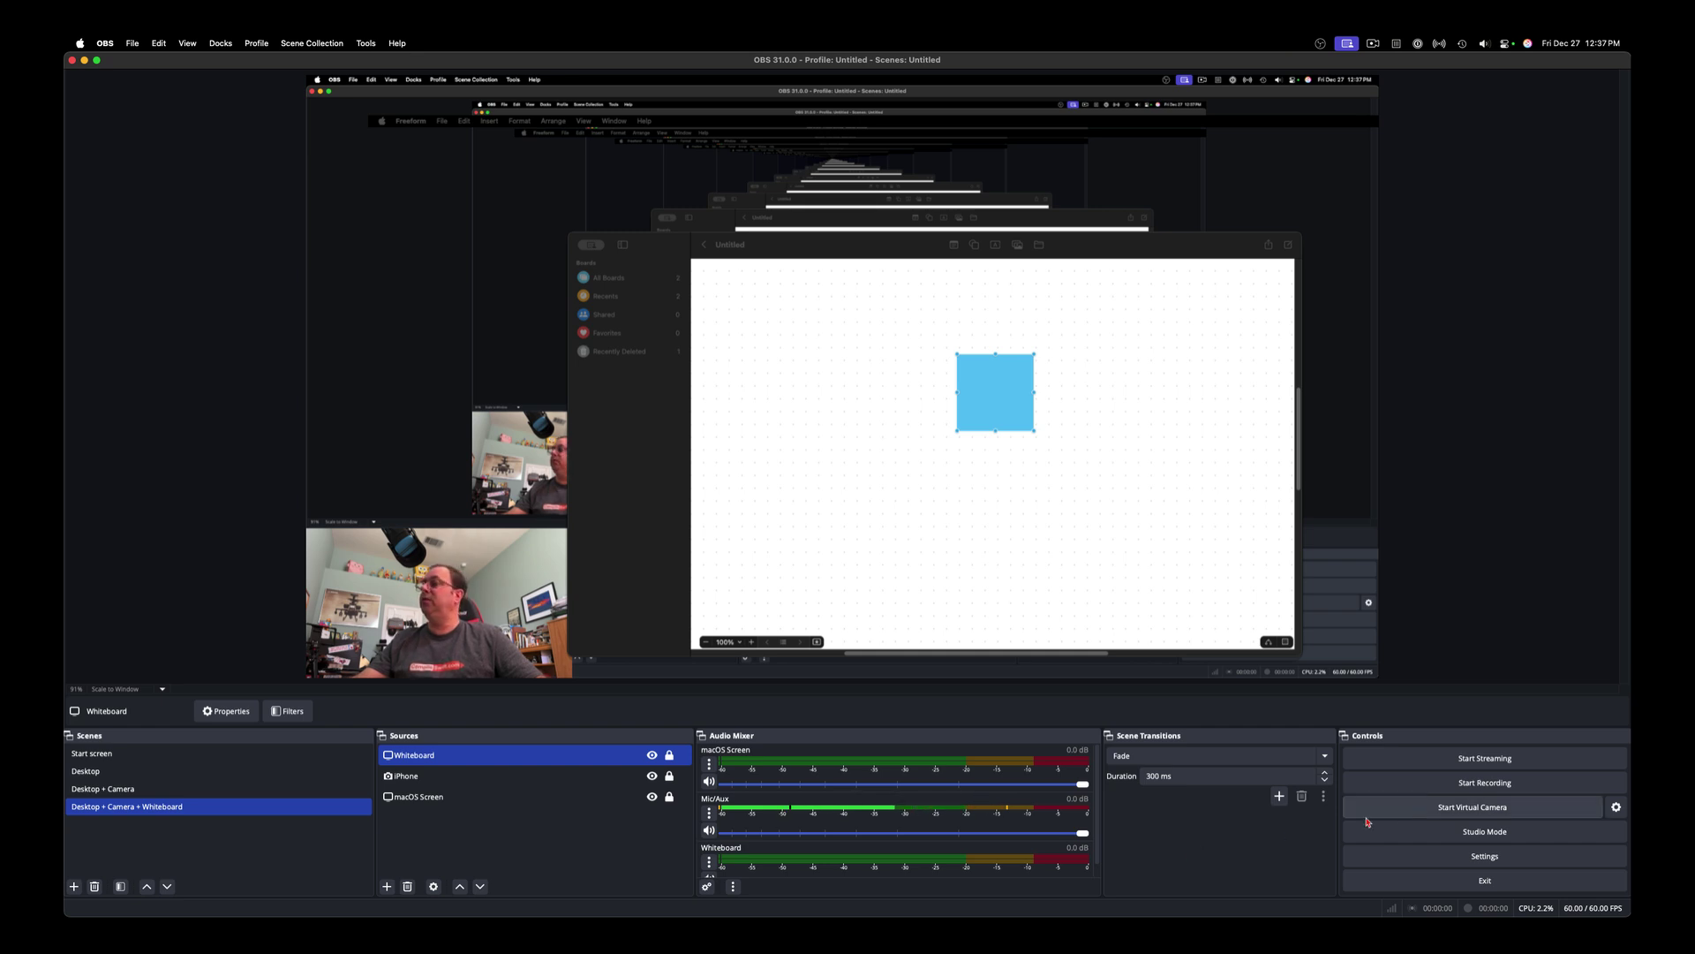
Step: Record a short test clip while moving the blue square down and to the right on the Freeform board
click(1420, 787)
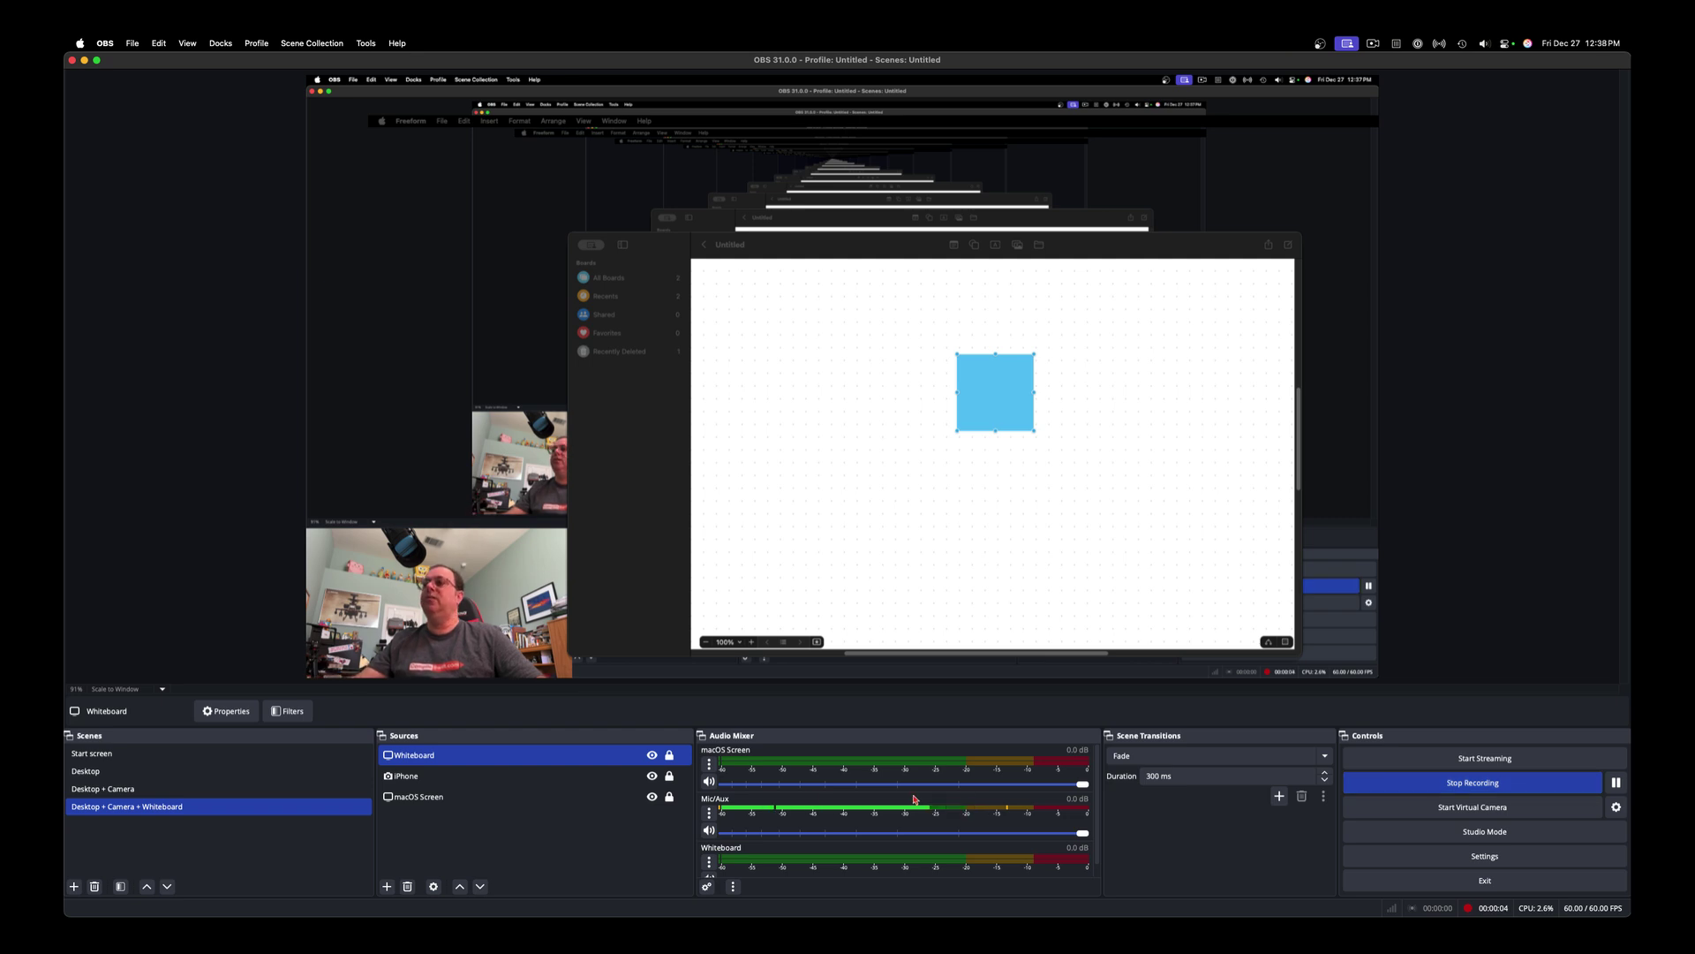
click(962, 395)
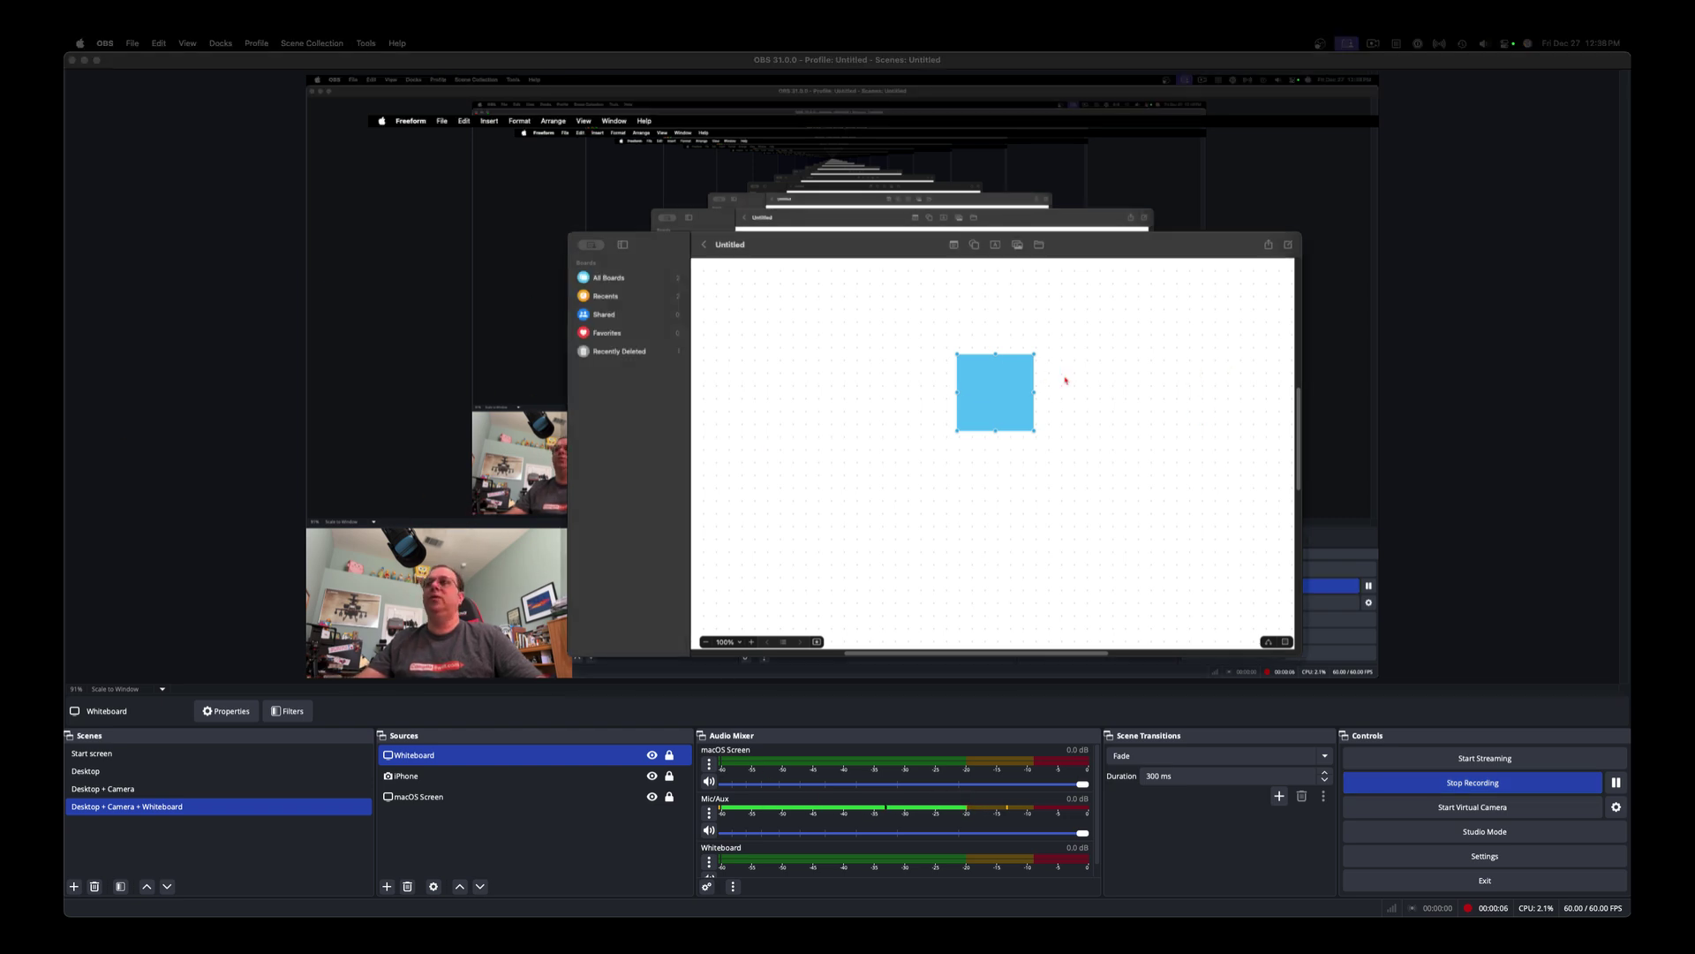
drag(990, 385, 1054, 471)
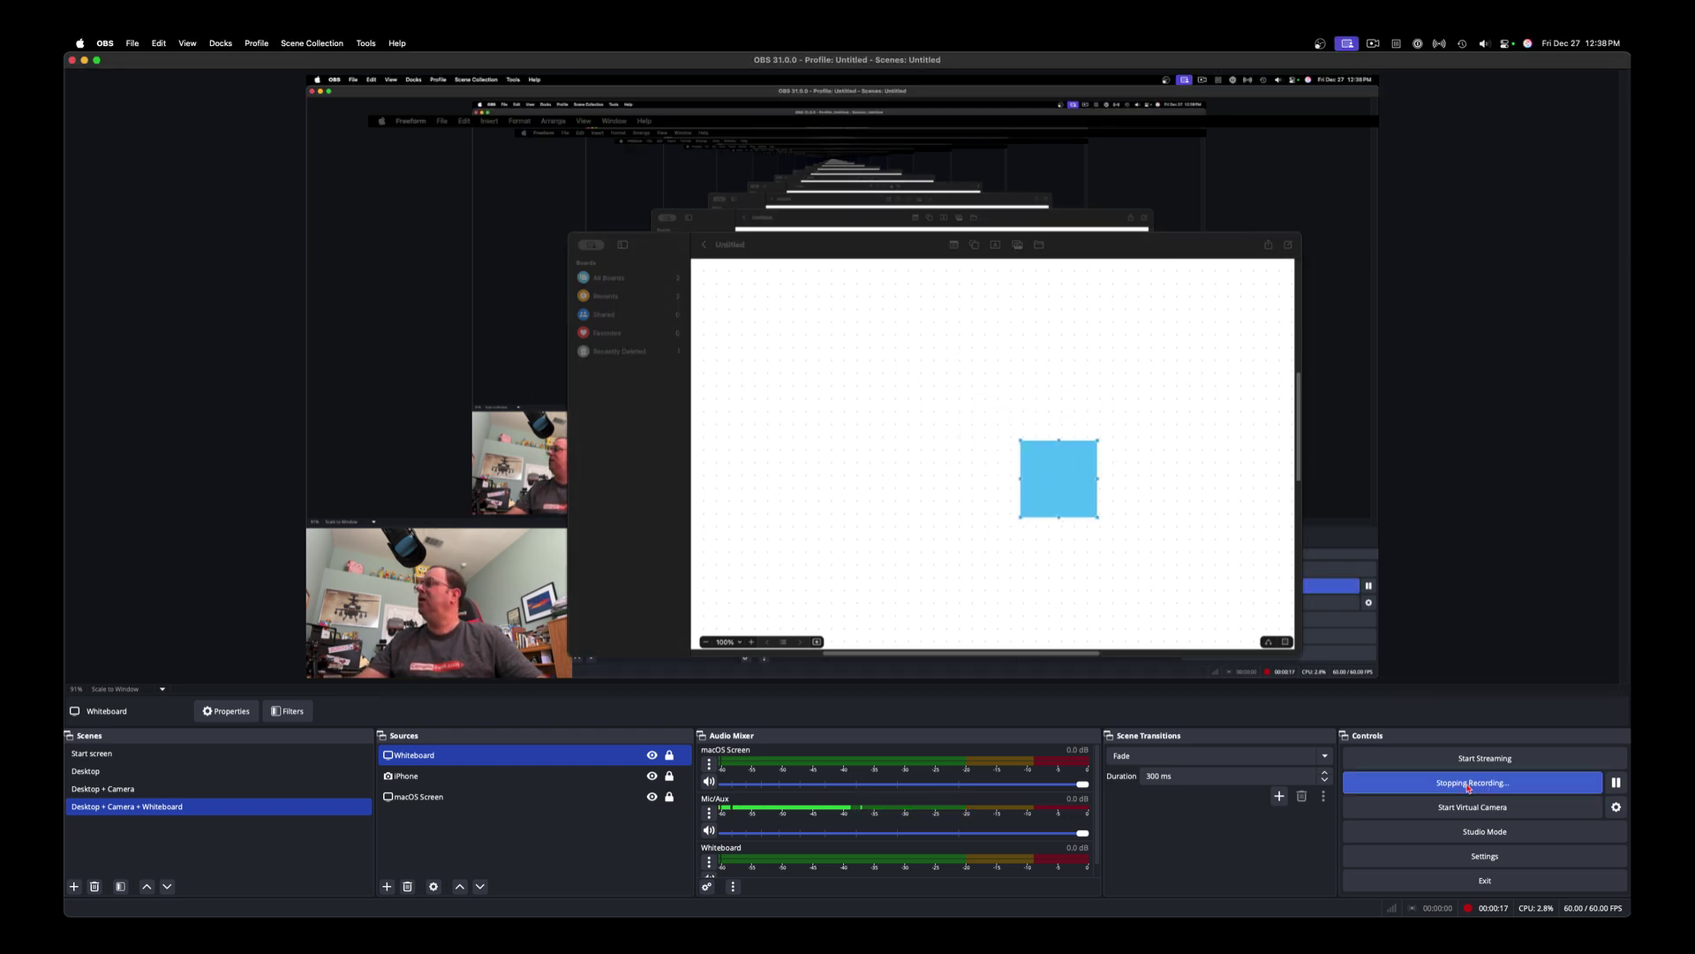
click(1457, 783)
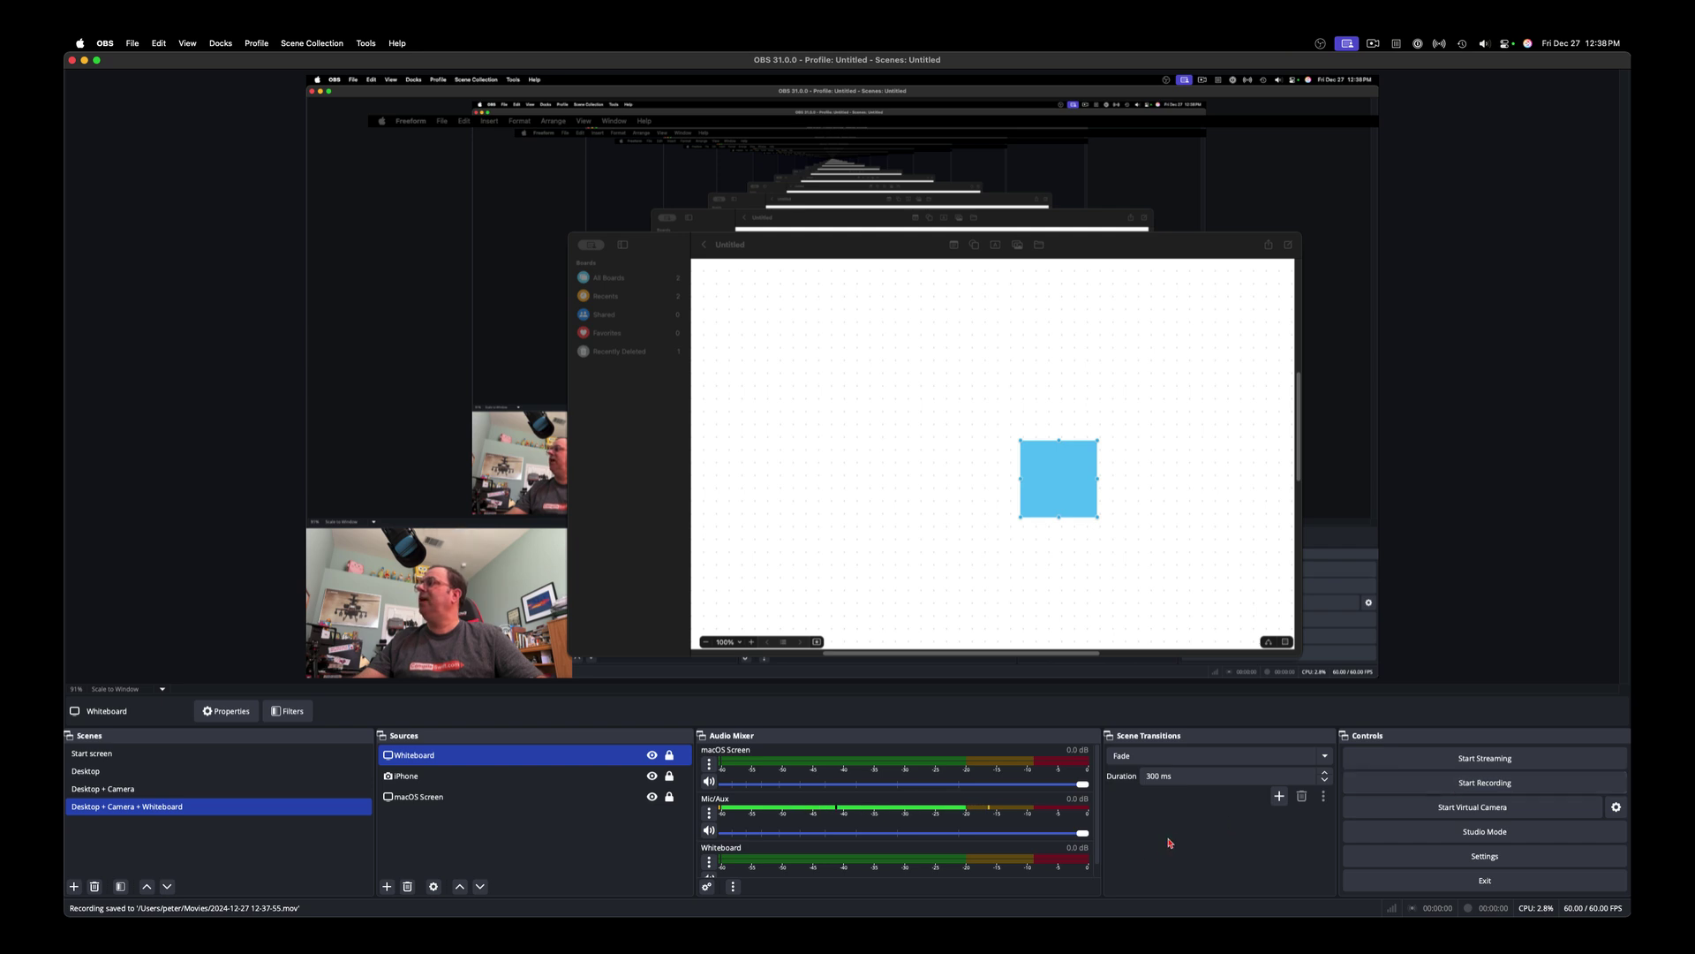